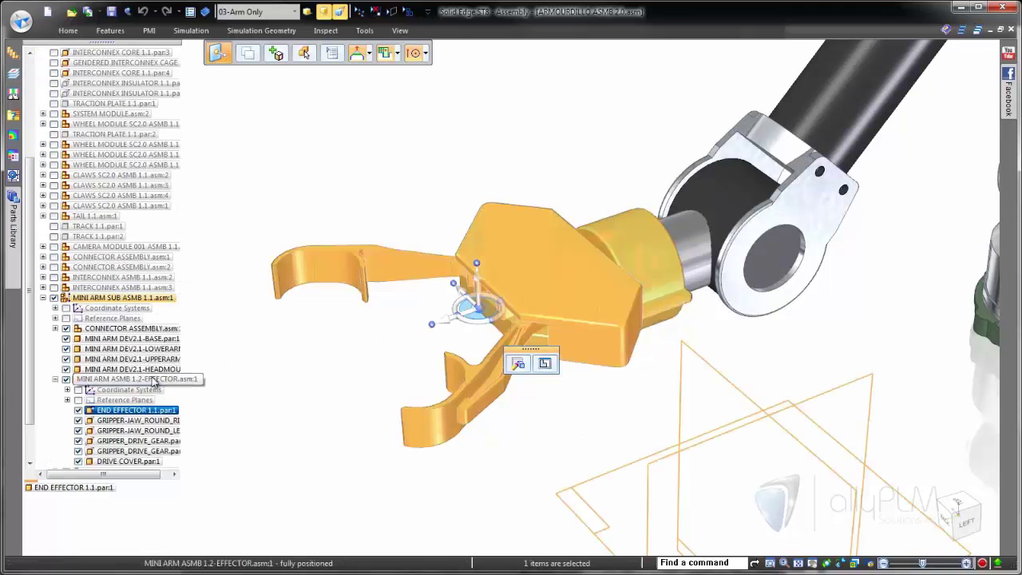
# - Open the MINI ARM ASMB 1.2-EFFECTOR subassembly for editing and apply its No Cover display configuration
pyautogui.rightClick(153, 380)
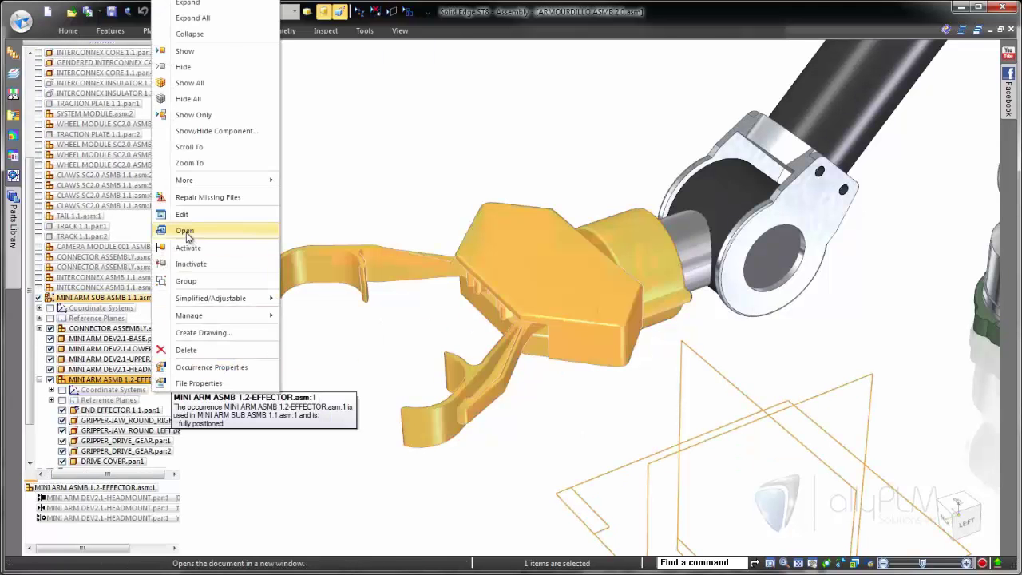
pyautogui.click(183, 214)
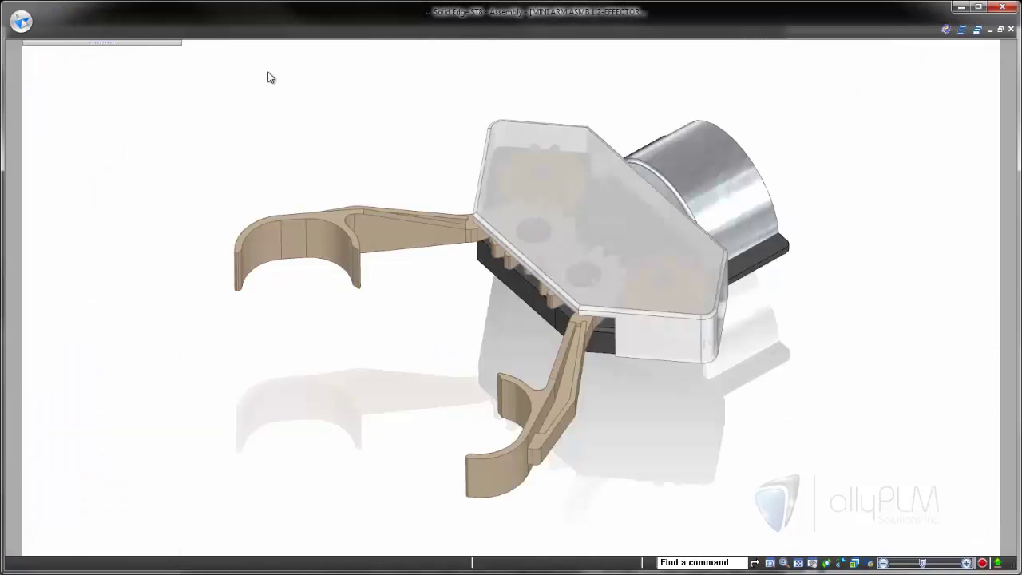
pyautogui.click(258, 13)
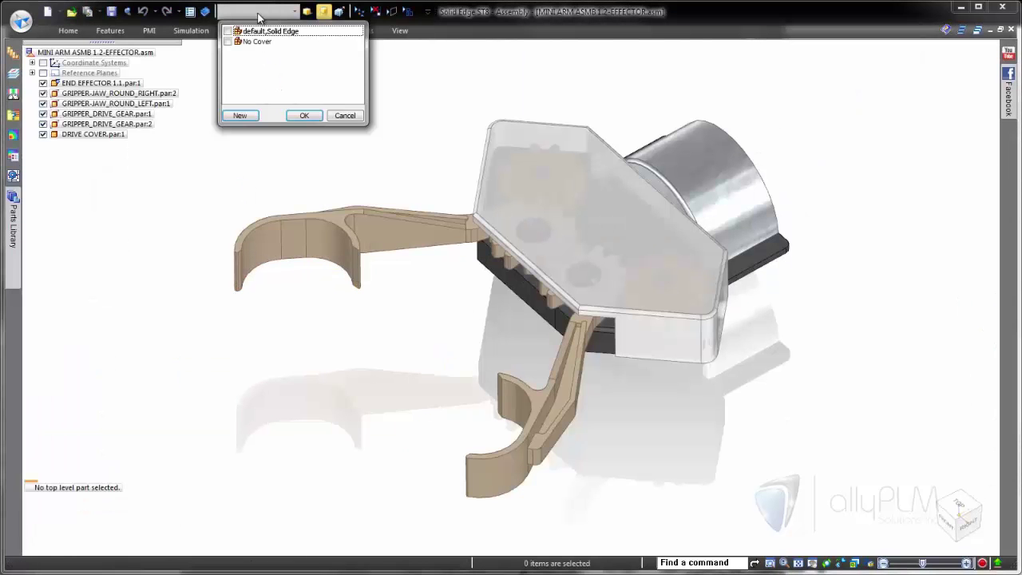
pyautogui.click(256, 41)
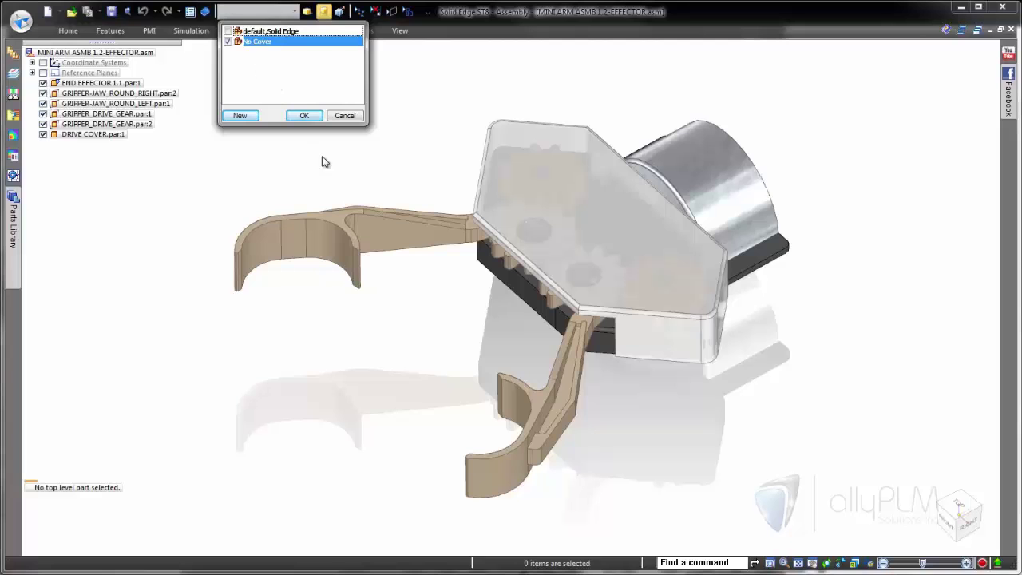
pyautogui.click(305, 116)
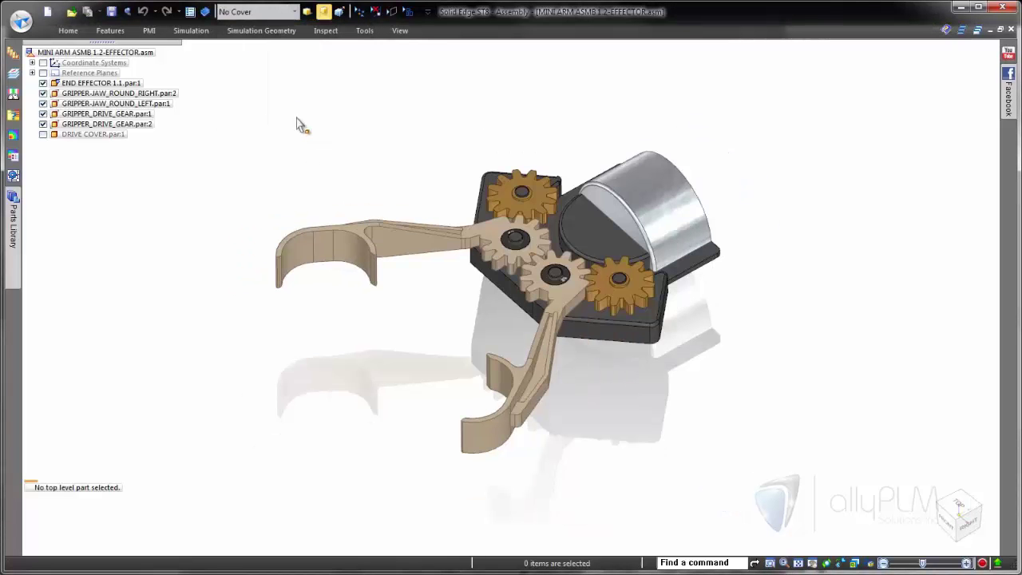
# - Rotate a gripper jaw about its gear axis with Drag Component, and examine the meshing gear teeth up close
pyautogui.rightClick(341, 138)
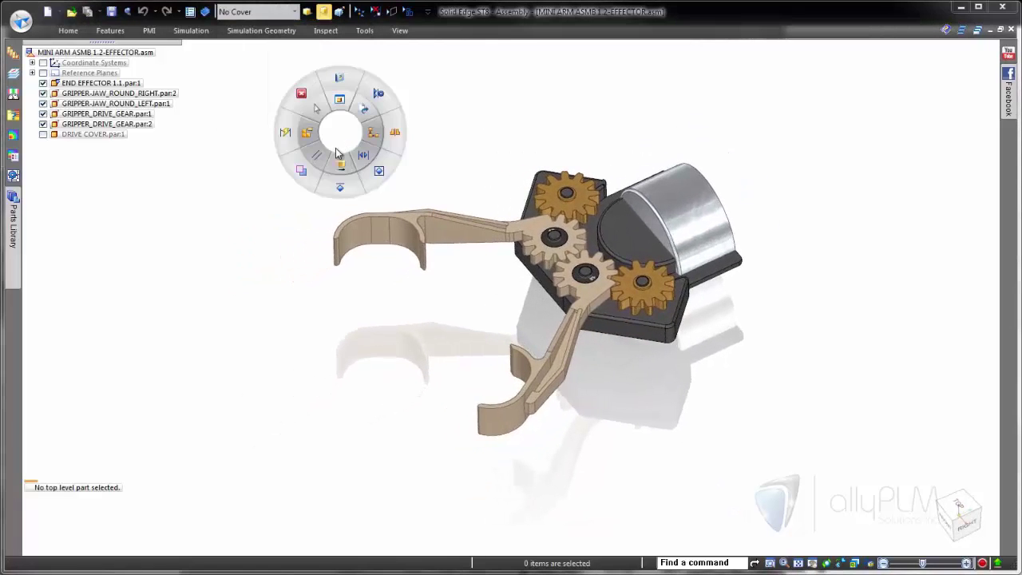
pyautogui.click(340, 164)
pyautogui.click(466, 229)
pyautogui.click(455, 212)
pyautogui.moveTo(519, 237); pyautogui.dragTo(392, 176)
pyautogui.moveTo(399, 217); pyautogui.dragTo(373, 174)
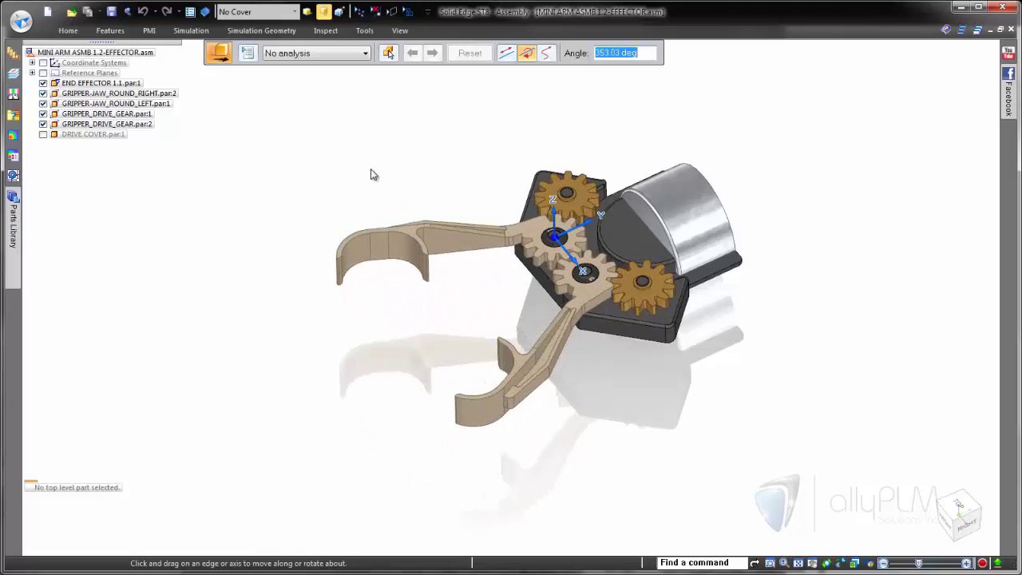
pyautogui.press('Escape')
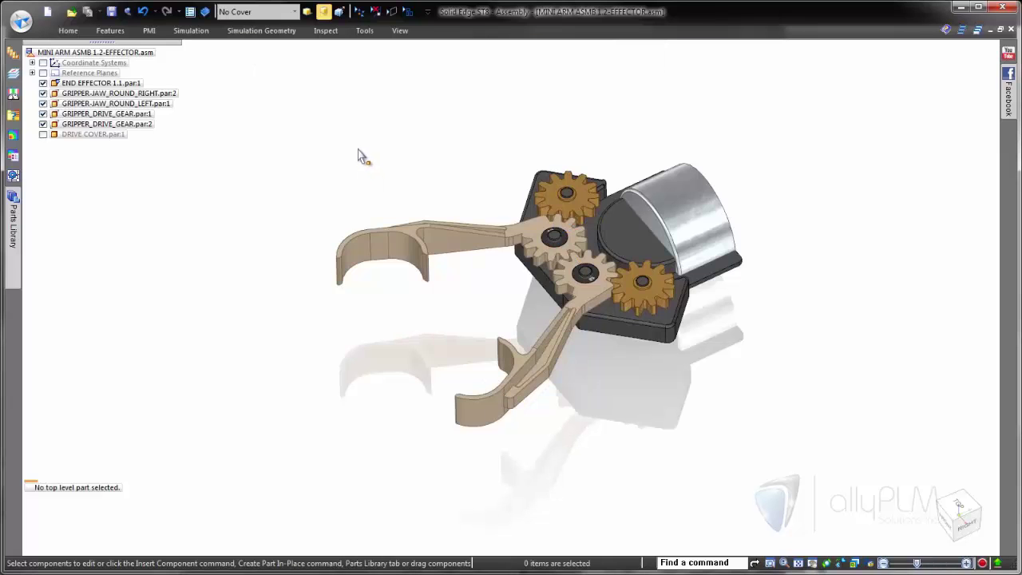
pyautogui.scroll(8, 668, 503)
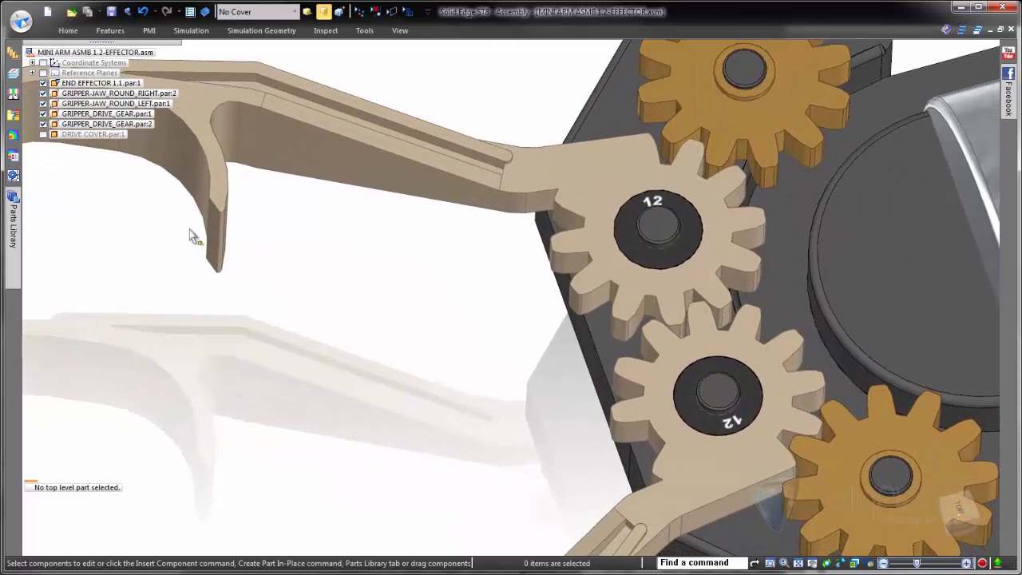
# - Open GRIPPER-JAW_STRAIGHT_LEFT.stp from the WORKING folder using the ISO Part.par template from the Presentation templates
pyautogui.click(20, 20)
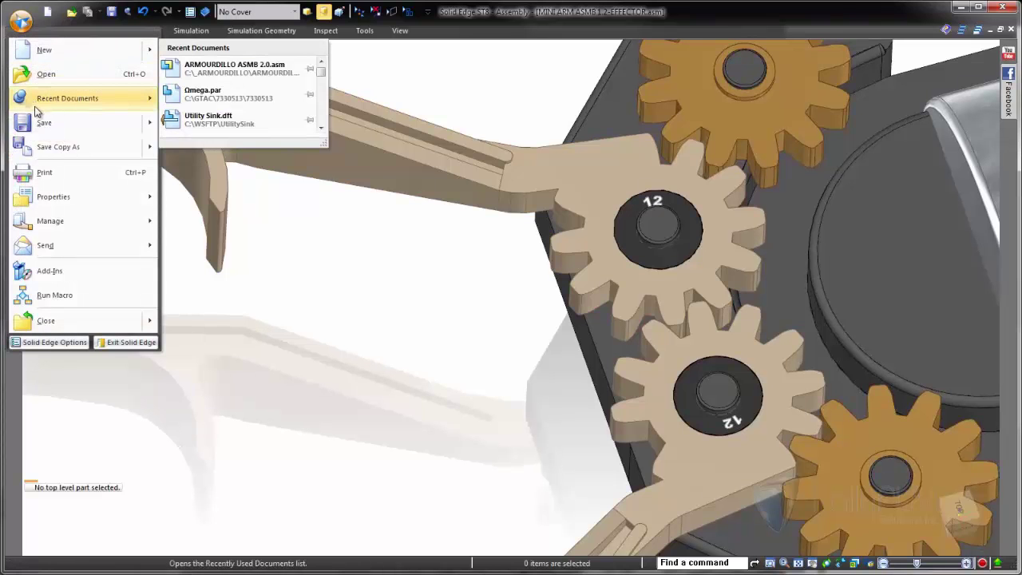
pyautogui.click(43, 74)
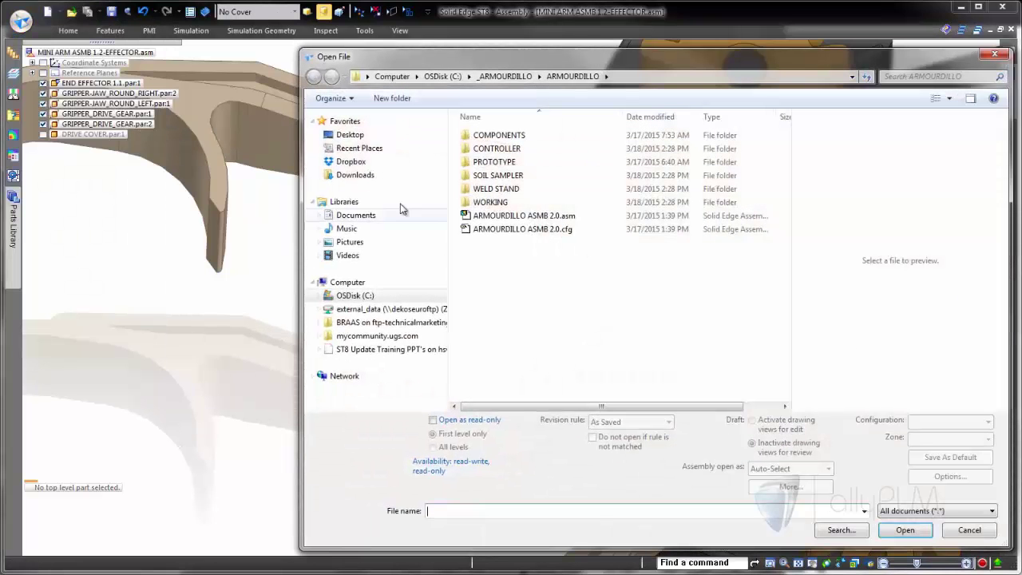
pyautogui.doubleClick(492, 203)
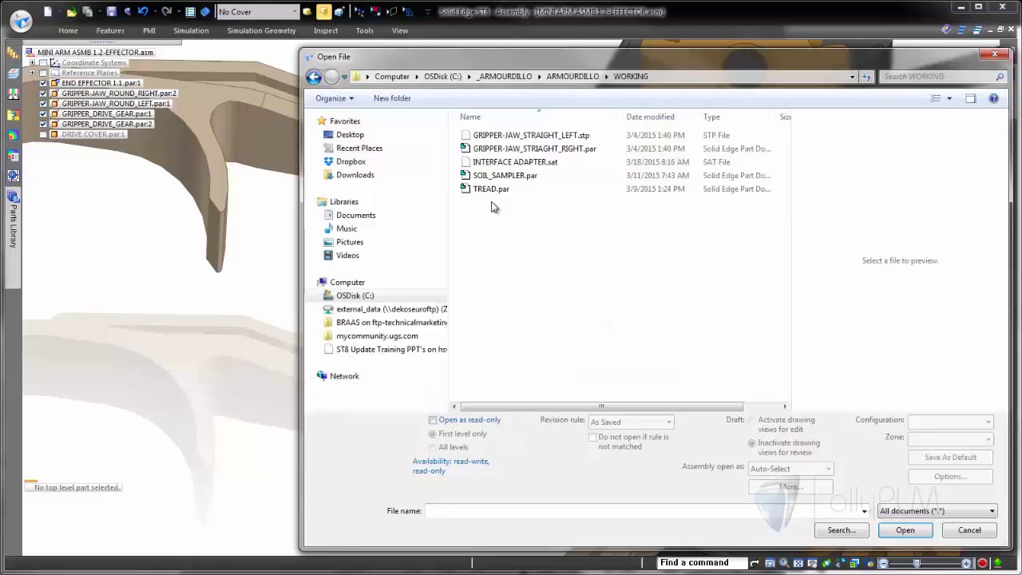
pyautogui.click(519, 135)
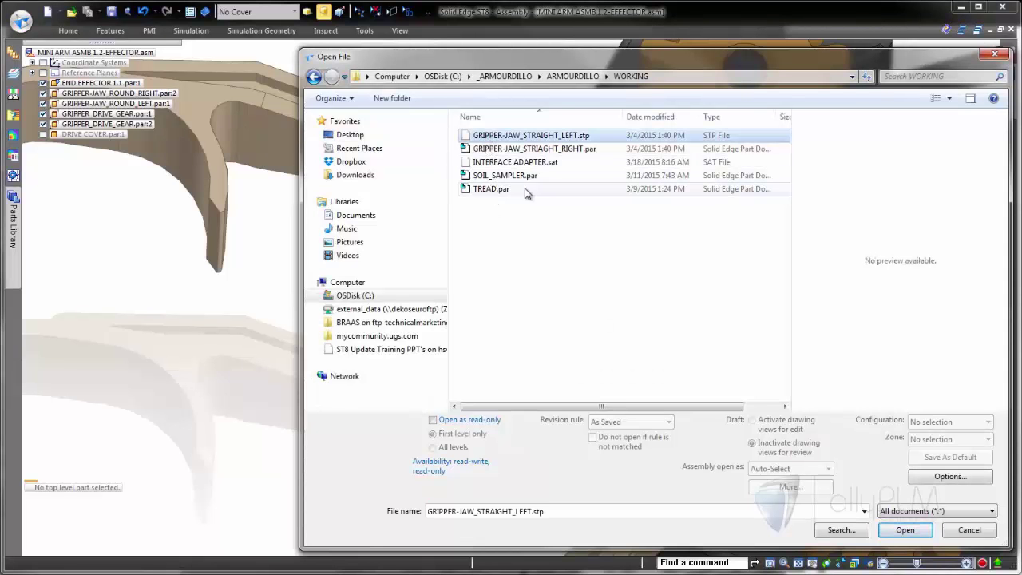
pyautogui.click(905, 530)
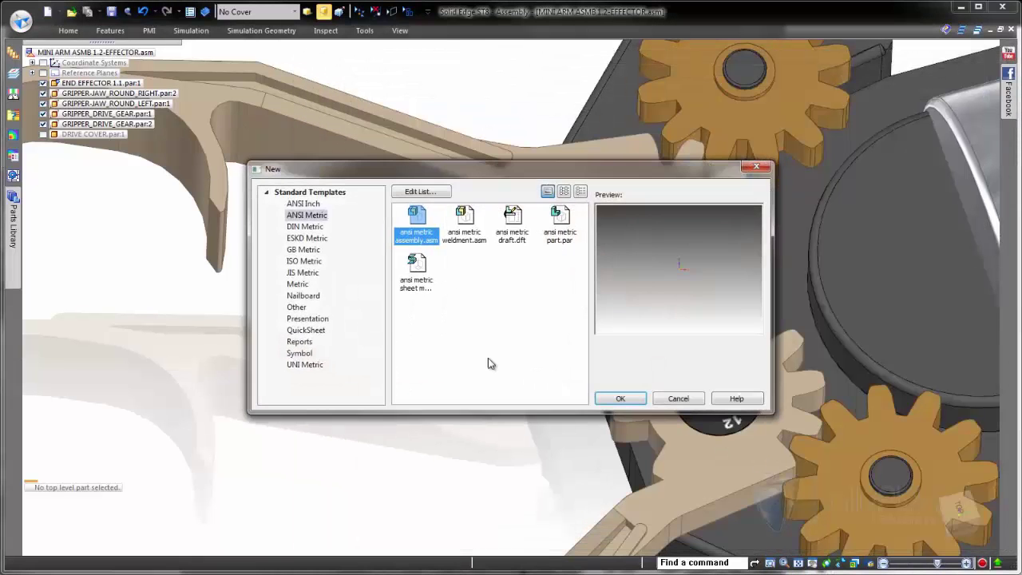
pyautogui.click(312, 319)
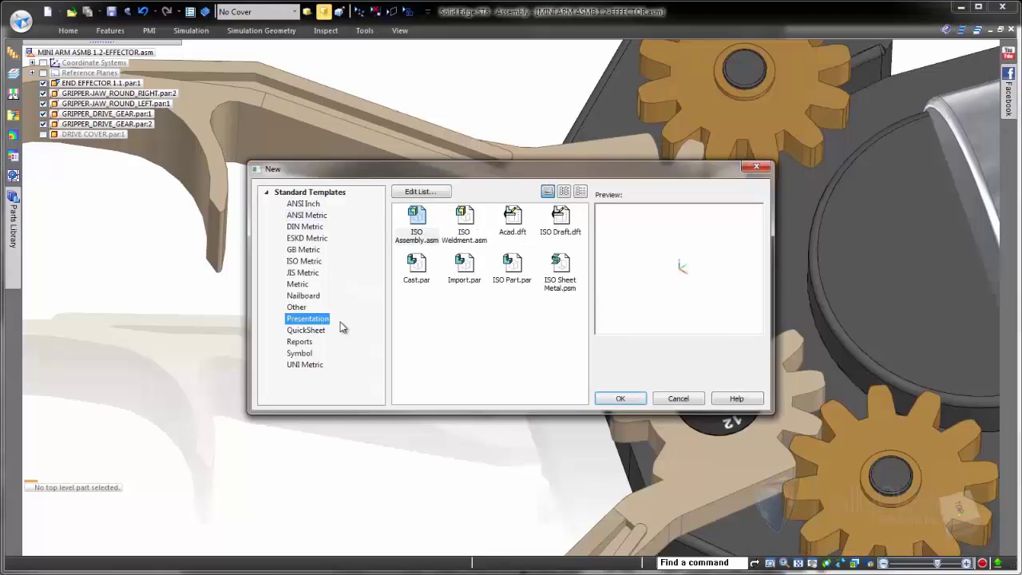
pyautogui.click(511, 271)
pyautogui.click(617, 398)
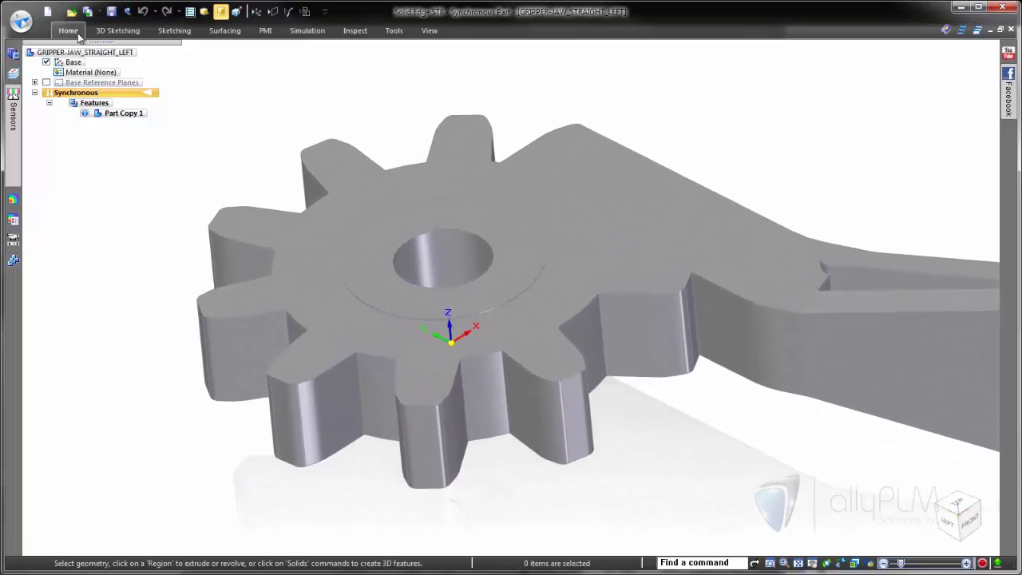
# - Recognize the gear teeth as a circular pattern, using the side and tip faces of one tooth as the master occurrence
pyautogui.click(78, 33)
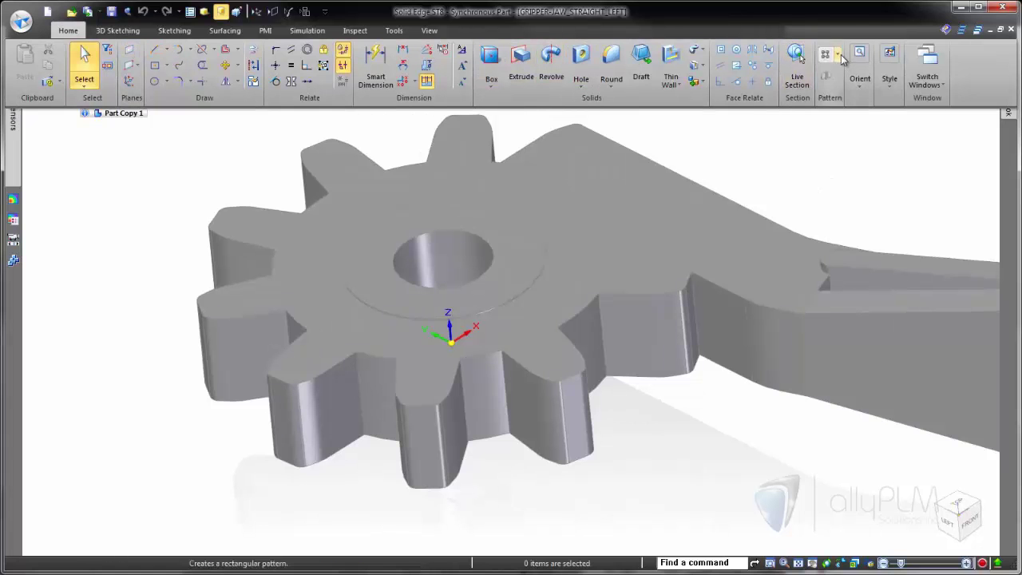
pyautogui.click(838, 56)
pyautogui.click(853, 151)
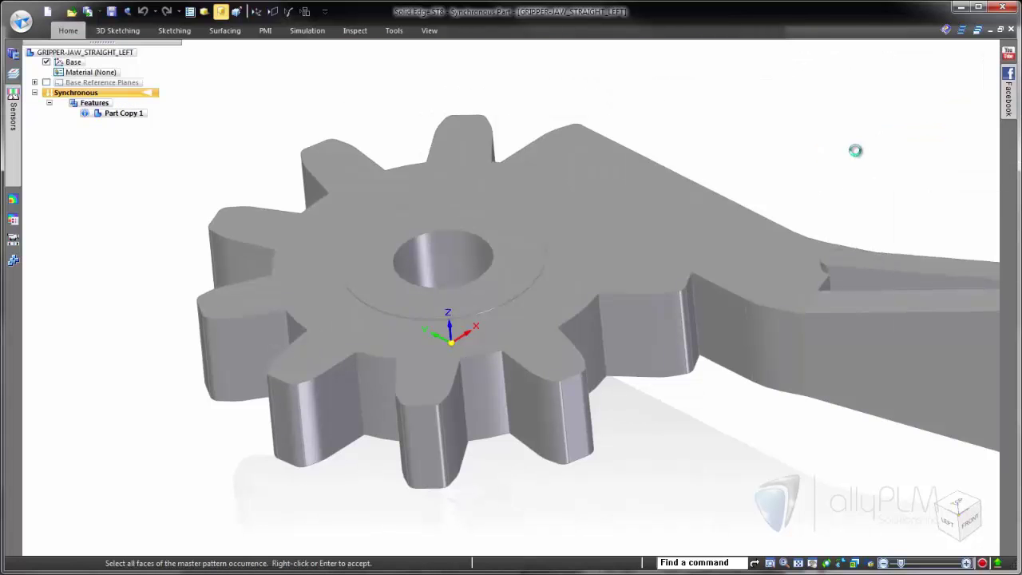
pyautogui.click(549, 411)
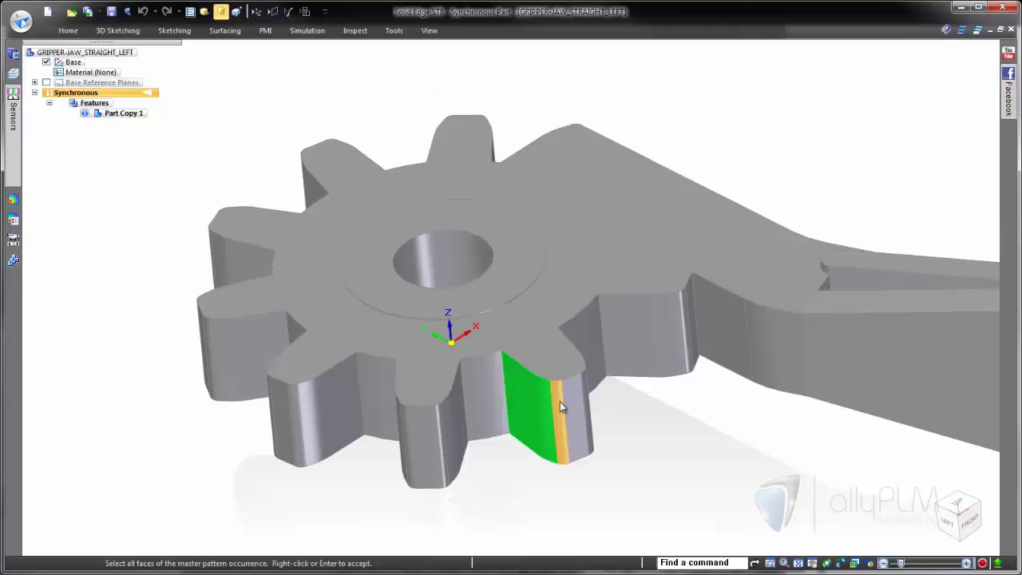
pyautogui.click(585, 393)
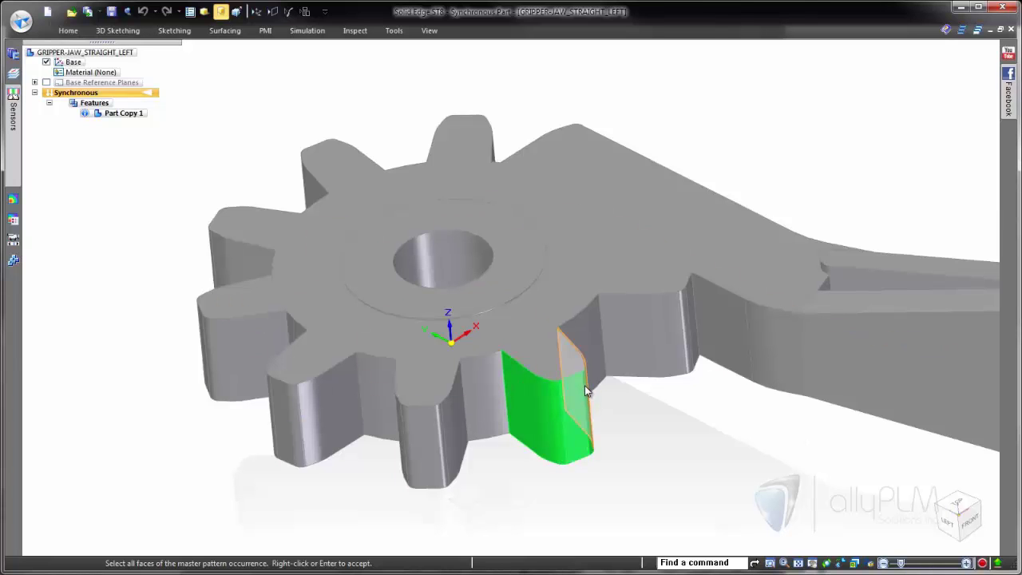
pyautogui.rightClick(655, 469)
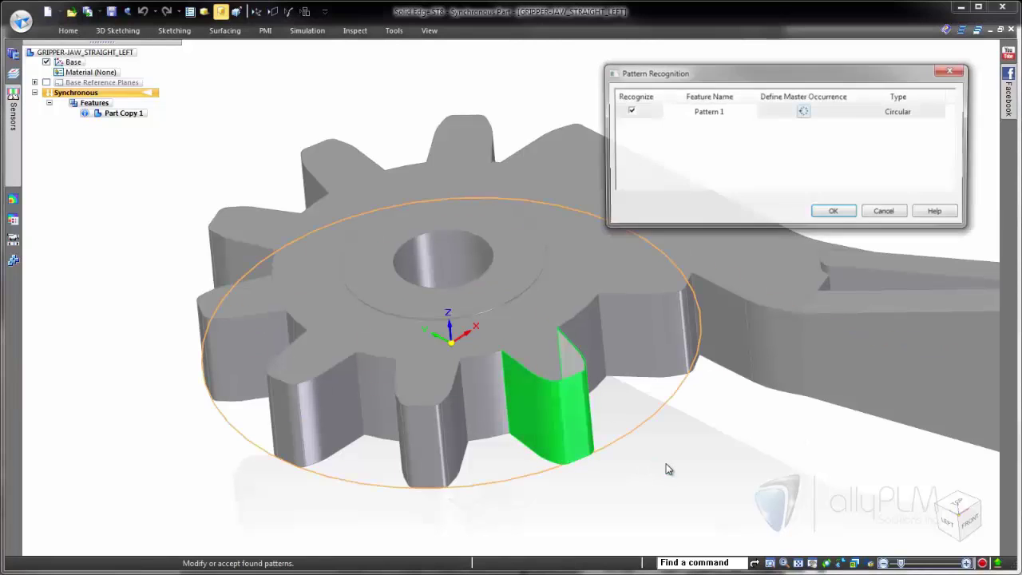
pyautogui.moveTo(669, 470); pyautogui.dragTo(905, 131, button='middle')
pyautogui.click(805, 113)
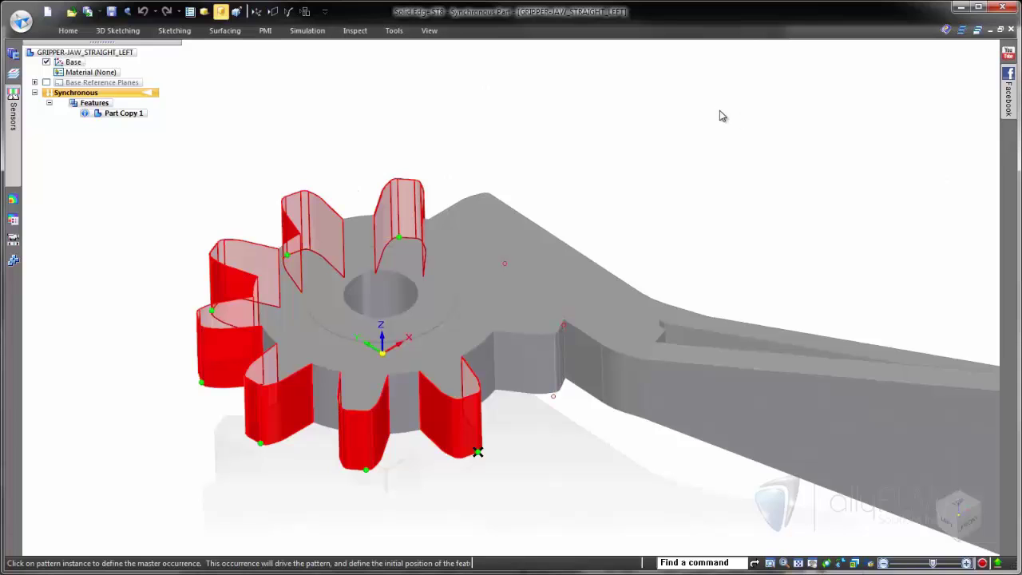
pyautogui.rightClick(448, 124)
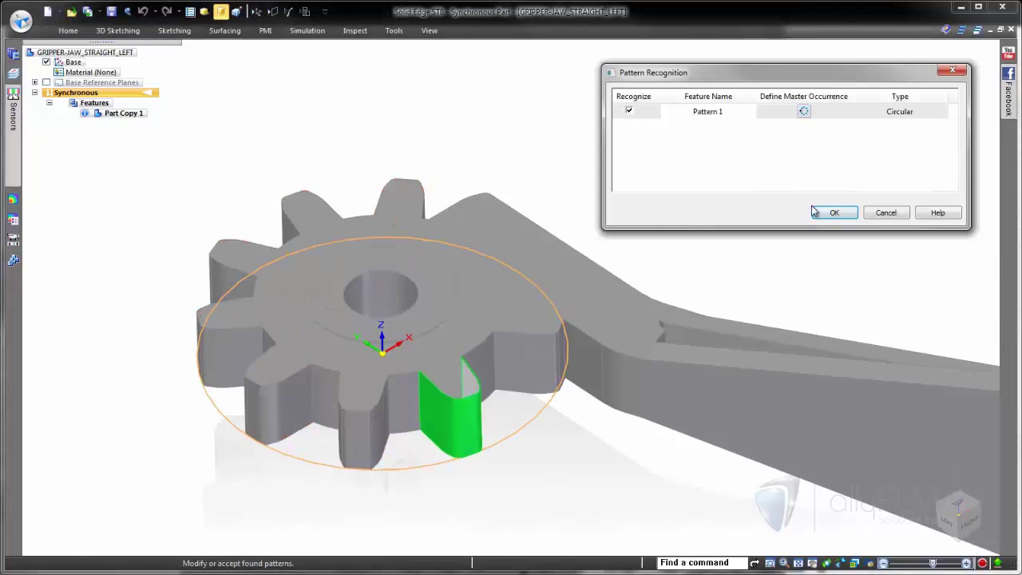
pyautogui.click(844, 218)
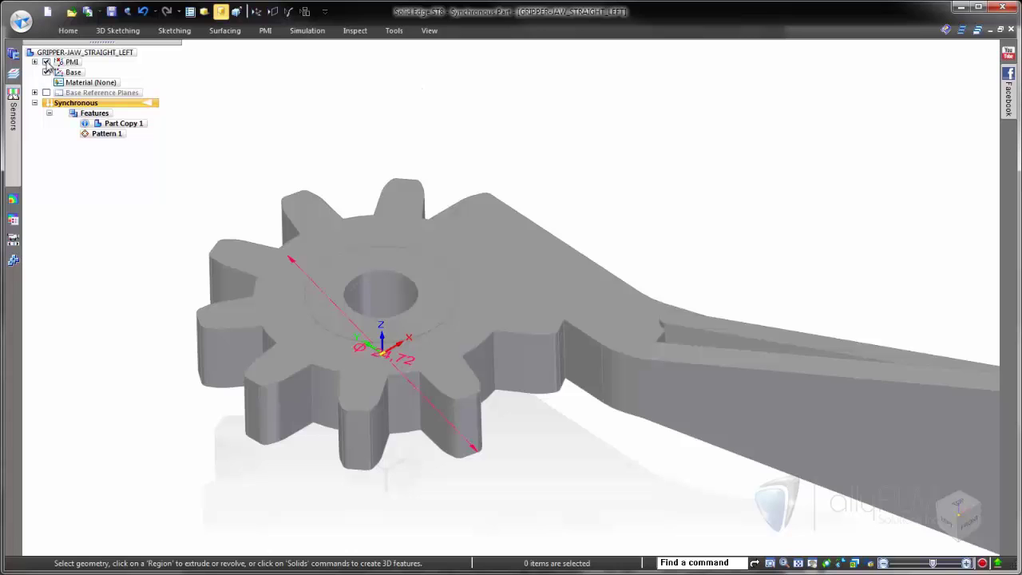
# - Set the count of the circular gear tooth pattern to 12
pyautogui.click(103, 135)
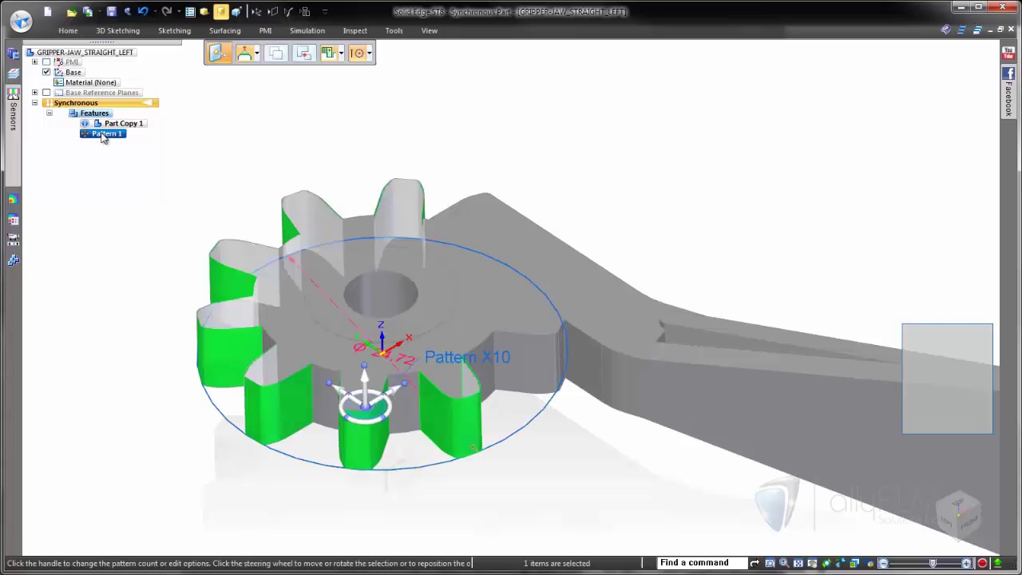
pyautogui.click(493, 360)
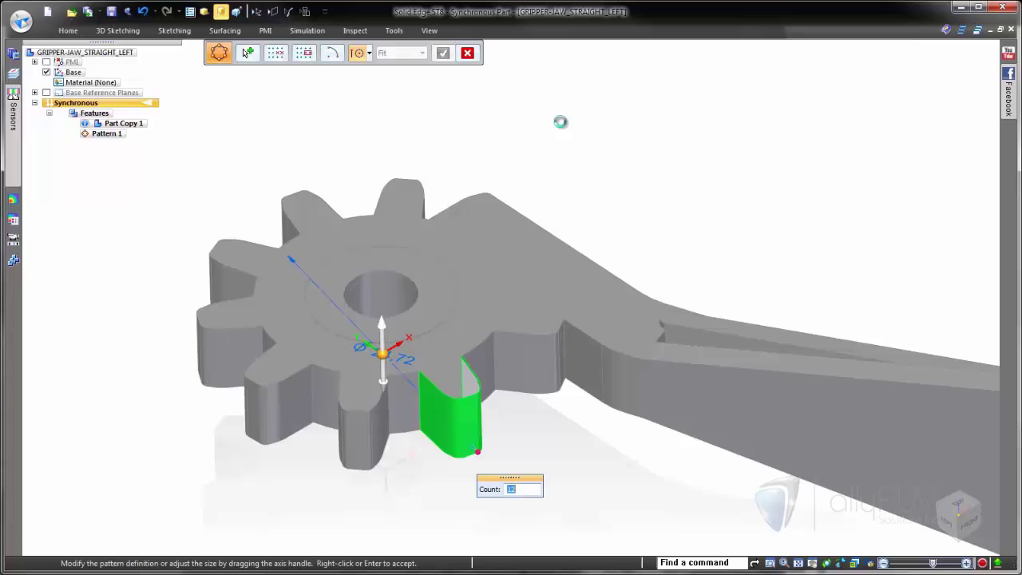
pyautogui.press('Return')
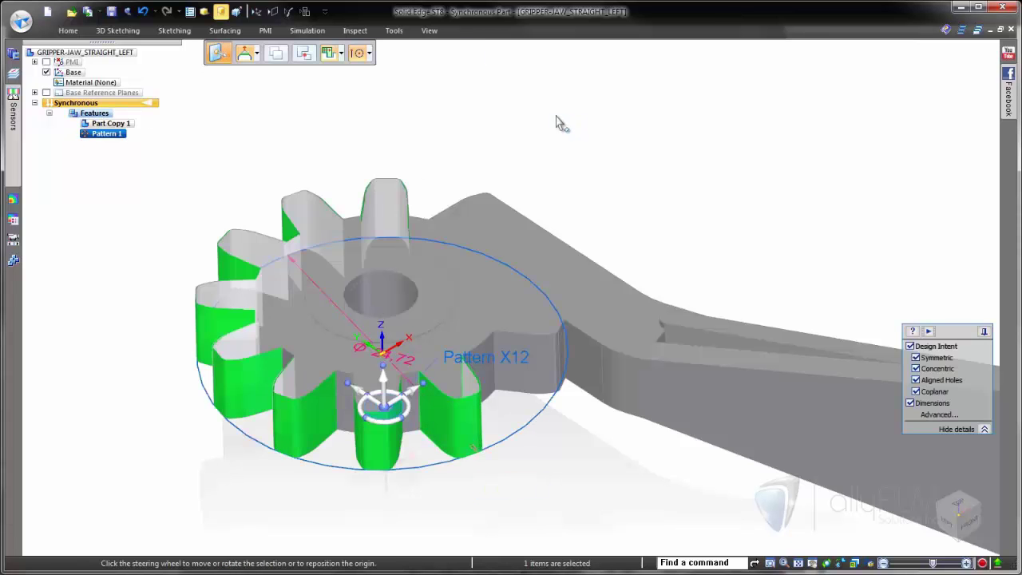
# - Recognize the grip grooves as a rectangular pattern, using the faces of the groove nearest the jaw tip as master occurrence
pyautogui.moveTo(556, 115); pyautogui.dragTo(680, 195, button='middle')
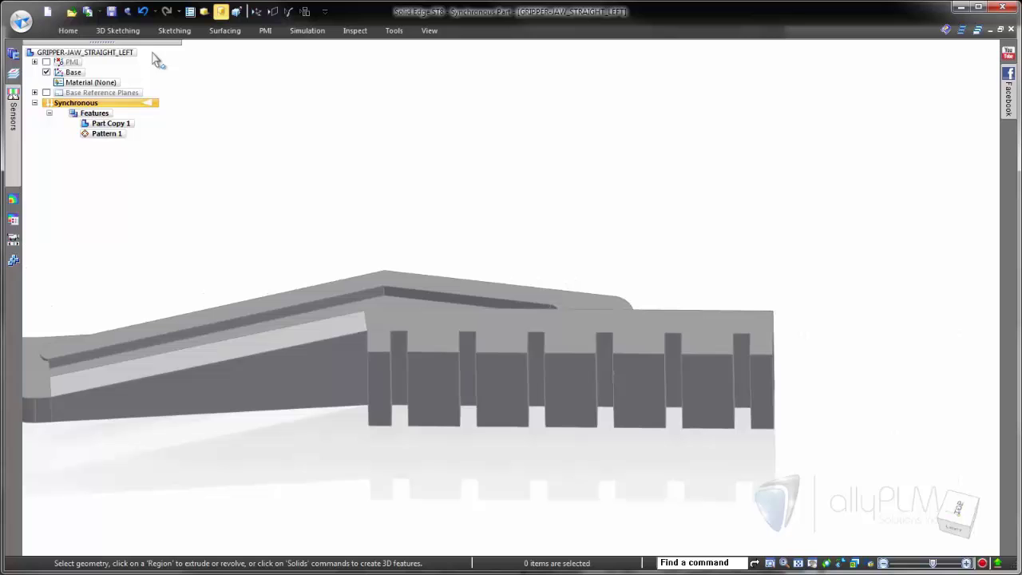
pyautogui.click(75, 35)
pyautogui.click(837, 55)
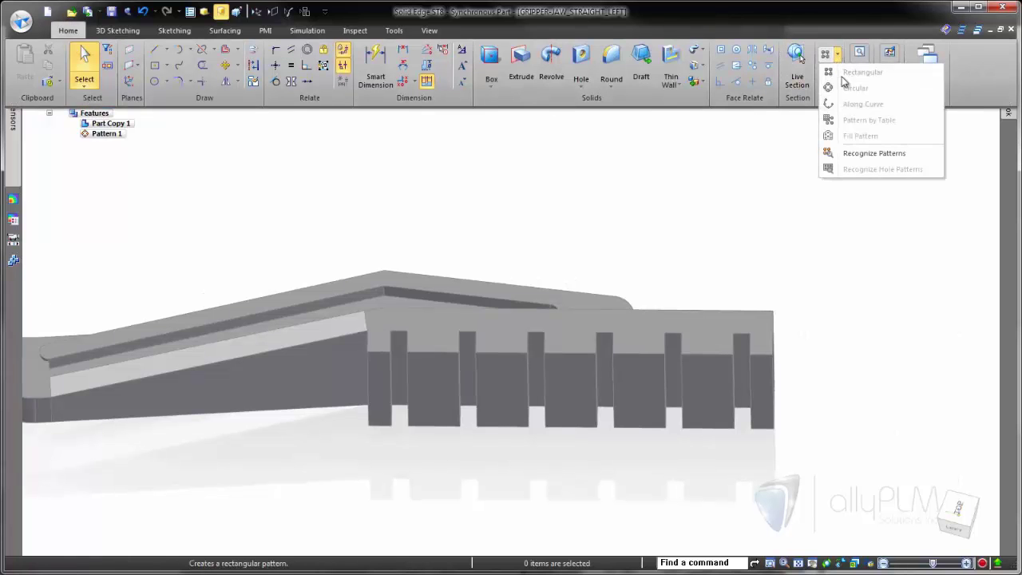
pyautogui.click(864, 154)
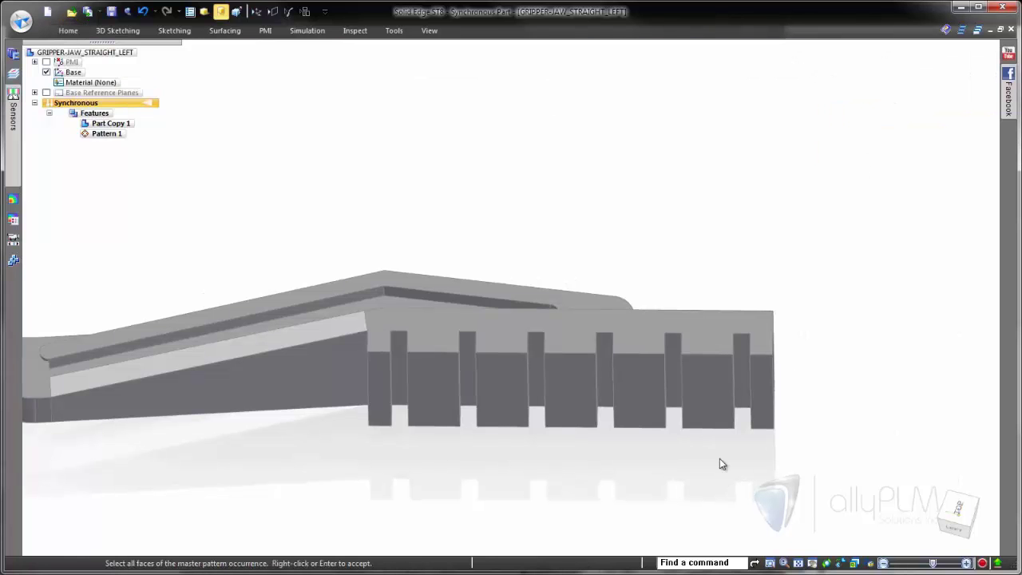
pyautogui.click(763, 321)
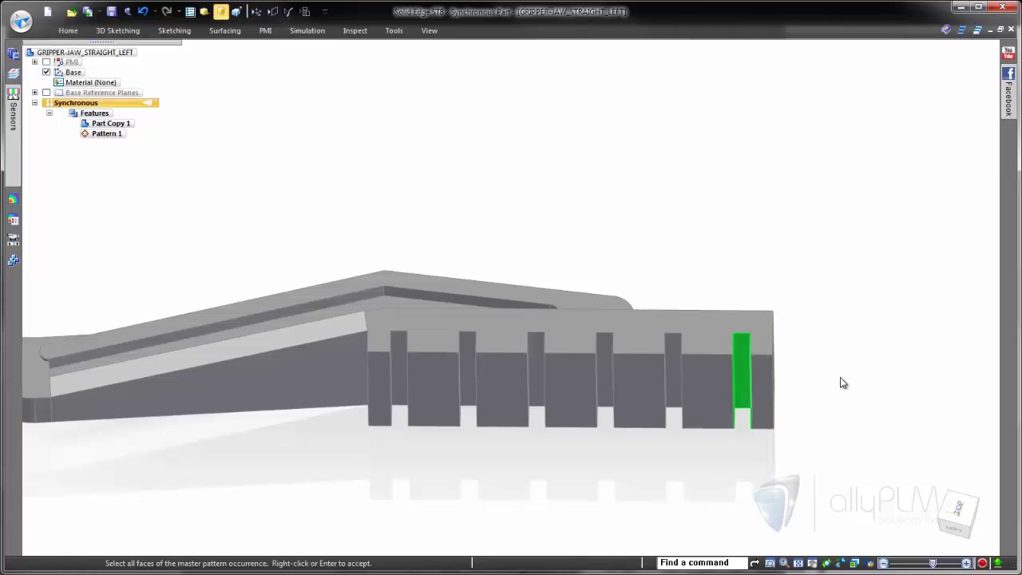
pyautogui.hotkey('ctrl', 'i')
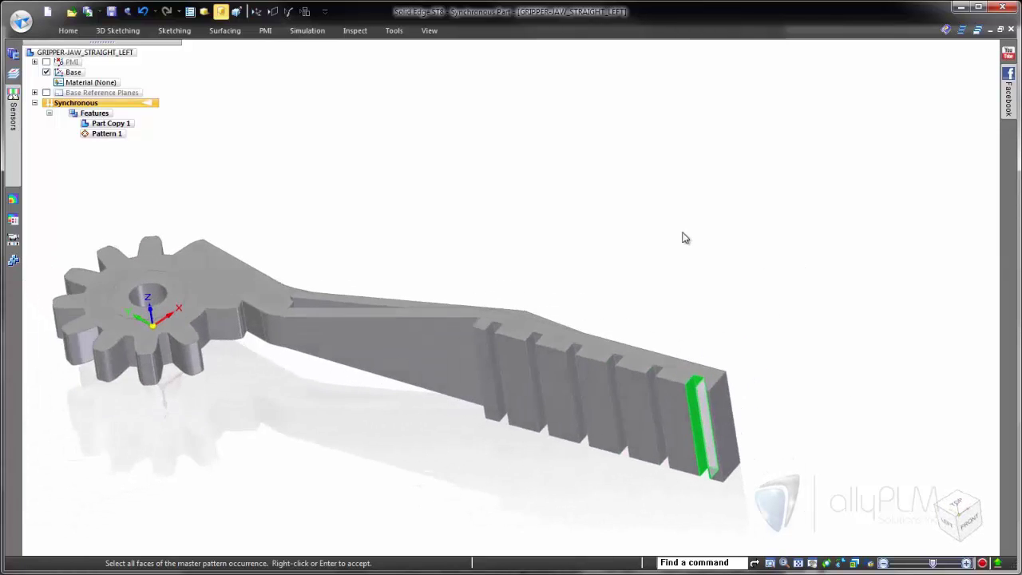
pyautogui.rightClick(673, 233)
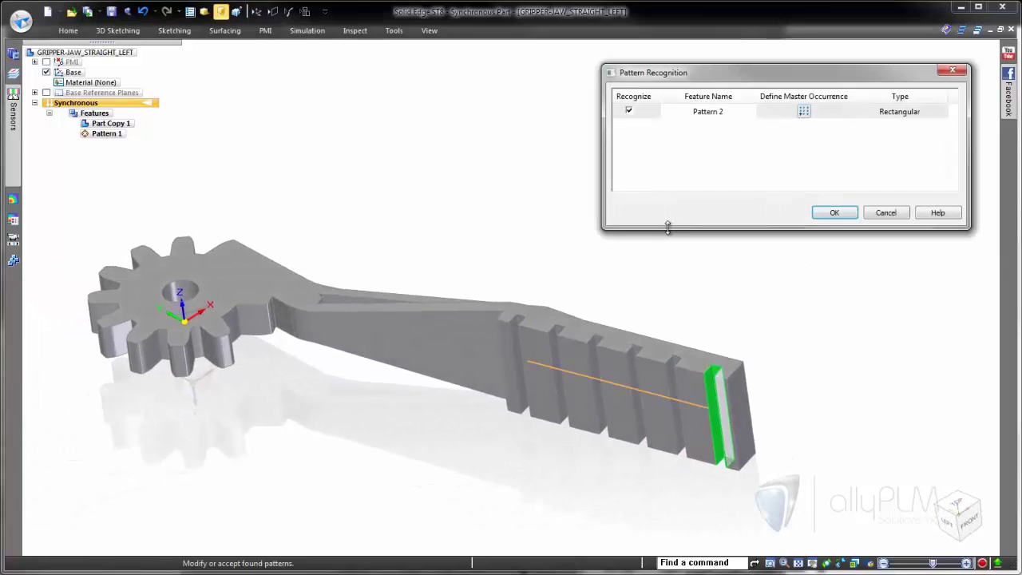
pyautogui.click(804, 112)
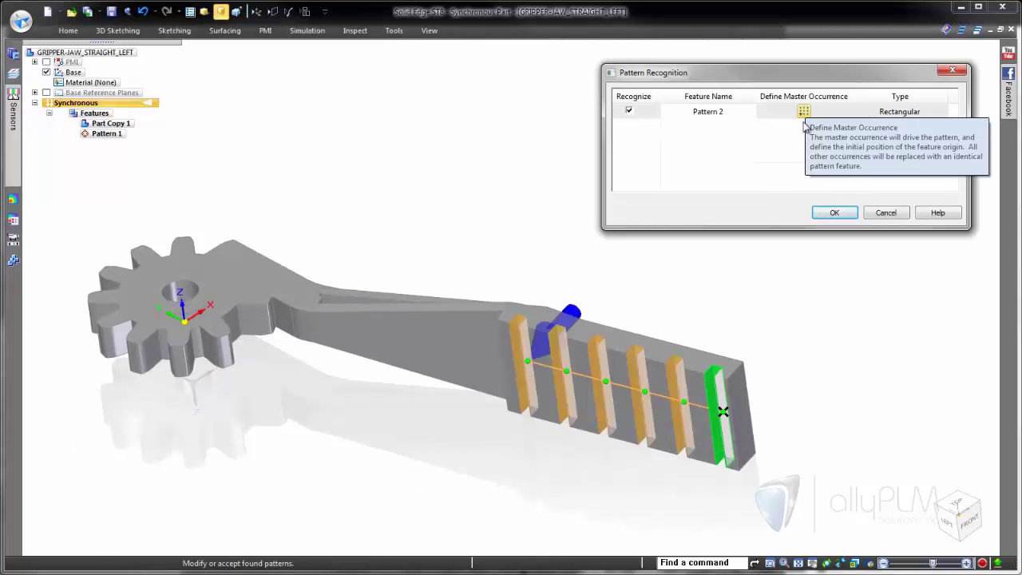
pyautogui.click(833, 215)
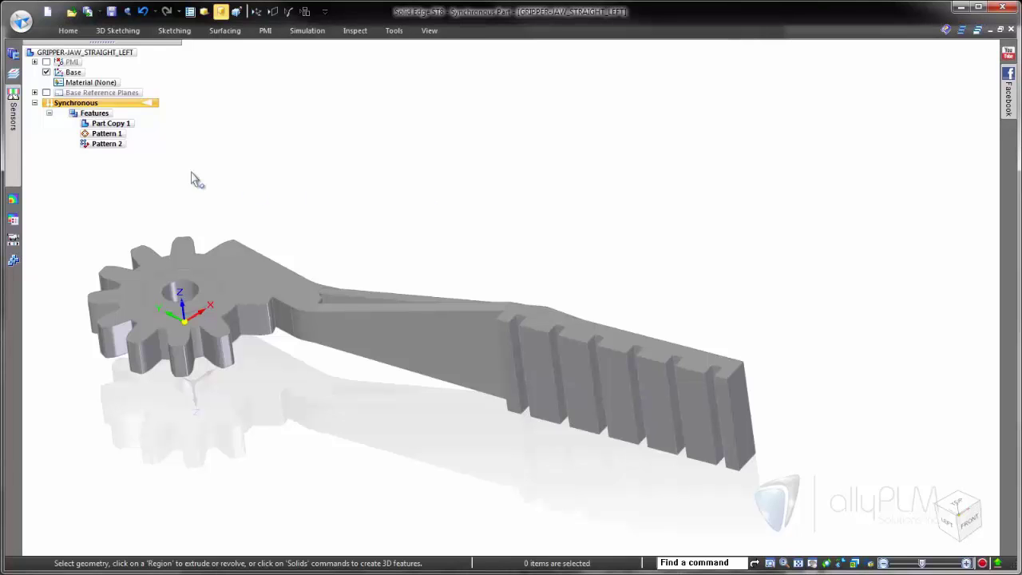
# - Set the grip groove pattern's X count to 10
pyautogui.click(118, 146)
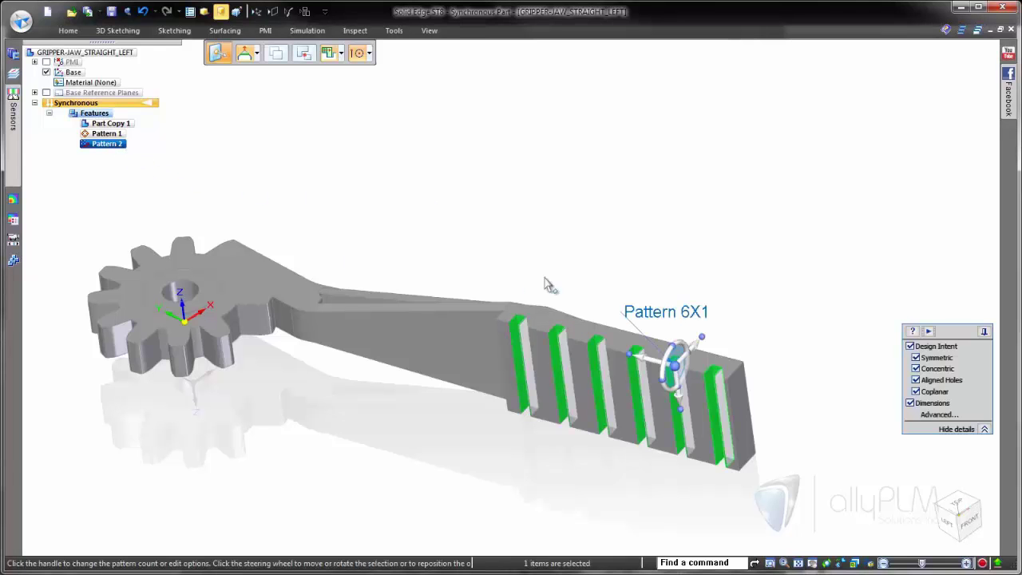
pyautogui.click(691, 318)
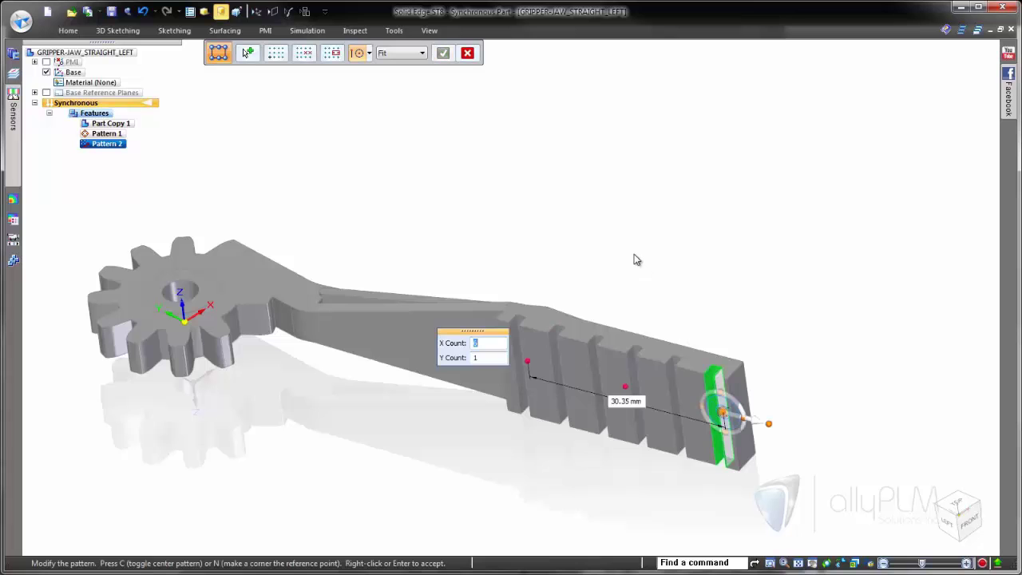
pyautogui.write('10')
pyautogui.press('Return')
pyautogui.press('Return')
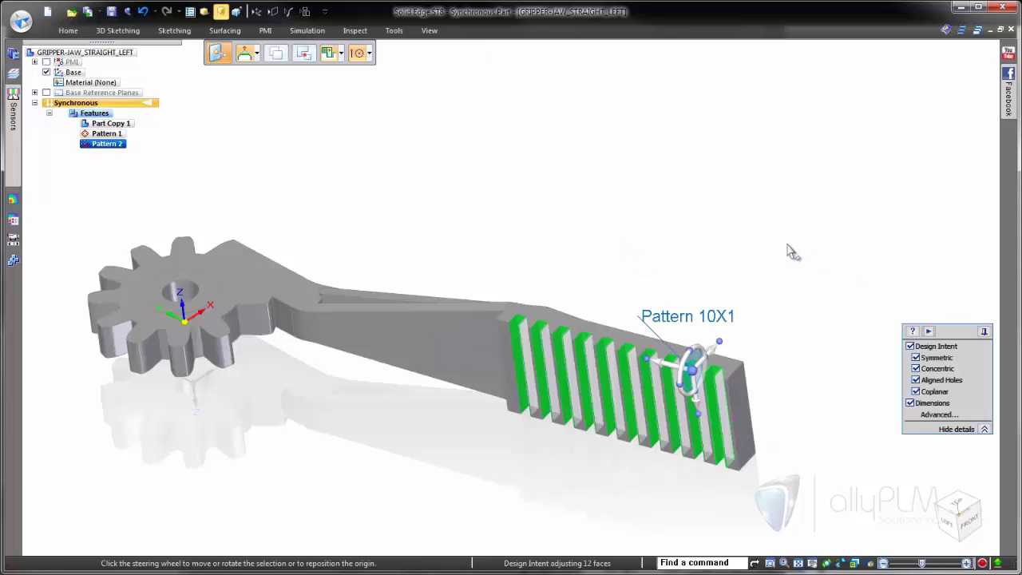
pyautogui.click(746, 224)
pyautogui.hotkey('ctrl', 'f')
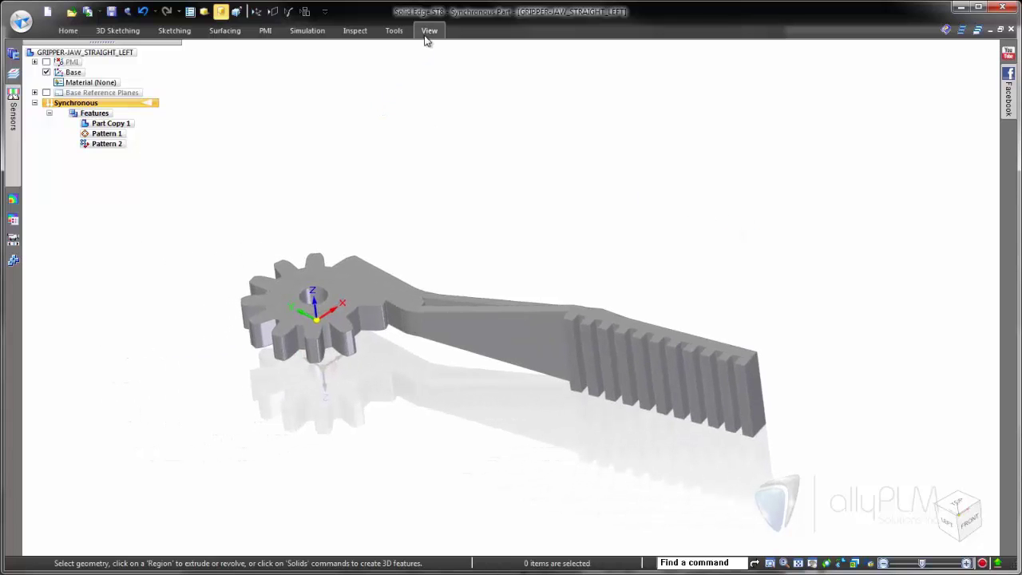
# - Bring up Part Painter with the Gray style and save the jaw as GRIPPER-JAW_STRAIGHT_LEFT.par in the WORKING folder, closing the part
pyautogui.click(429, 31)
pyautogui.click(446, 82)
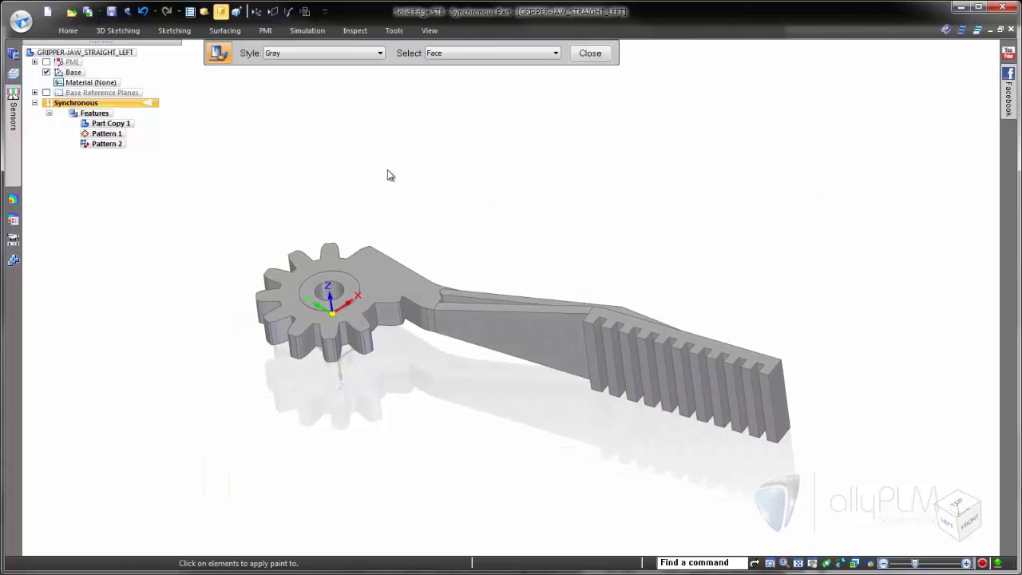
pyautogui.click(111, 11)
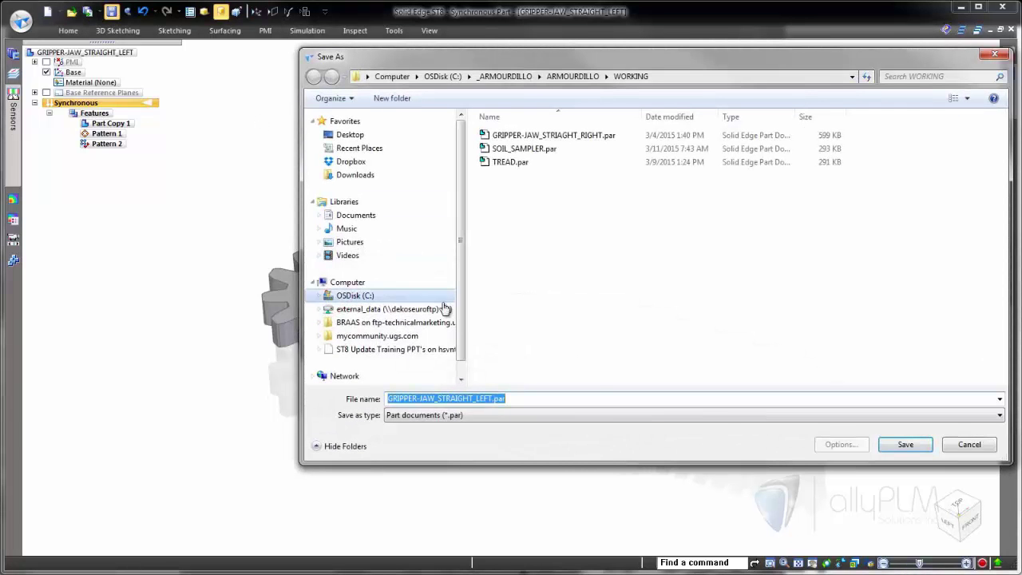
pyautogui.click(910, 447)
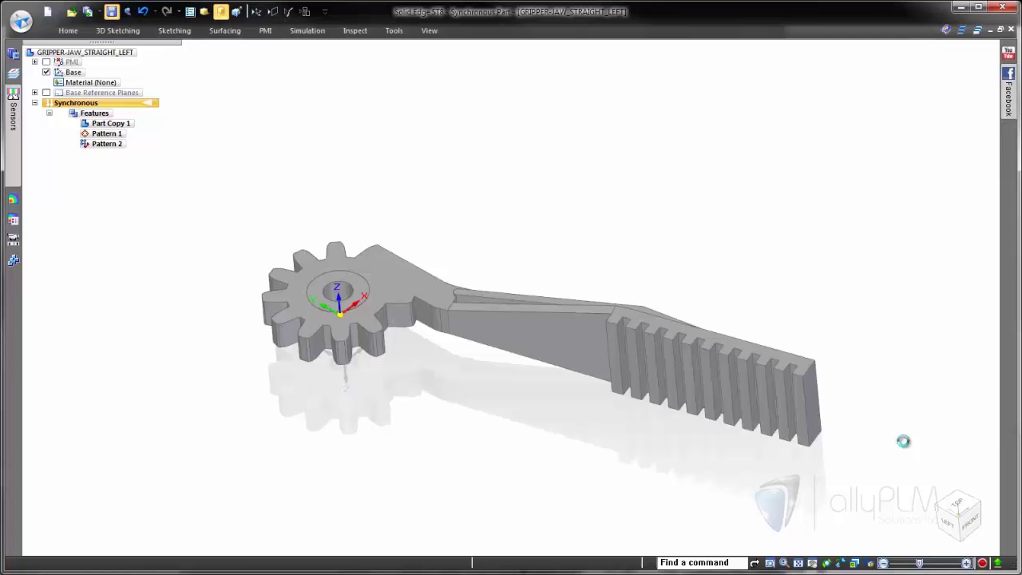
pyautogui.click(1010, 30)
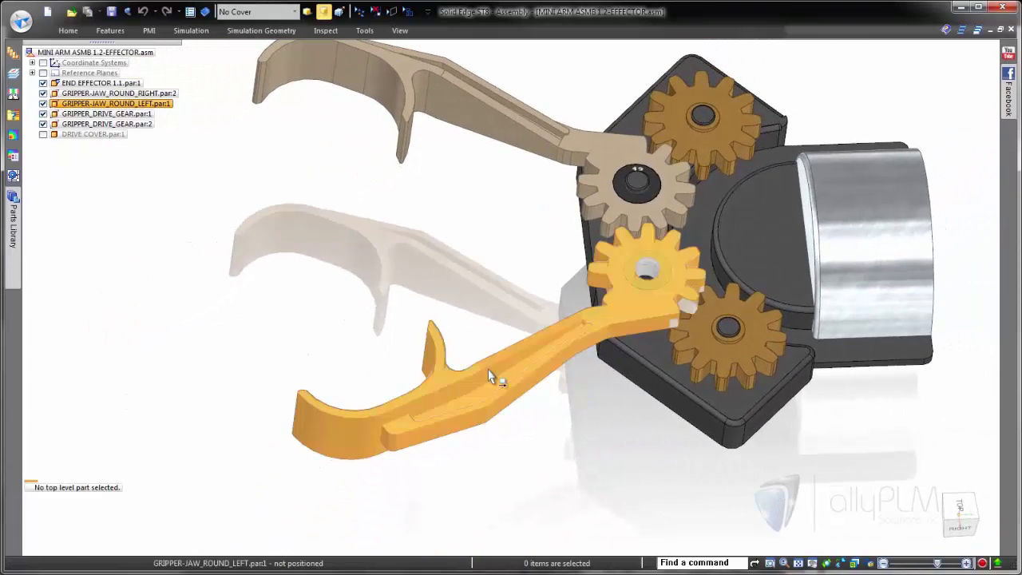
# - Replace GRIPPER-JAW_ROUND_LEFT in the effector assembly with GRIPPER-JAW_STRAIGHT_LEFT.par from the WORKING folder, suppressing the affected assembly relationships
pyautogui.click(491, 377)
pyautogui.click(73, 31)
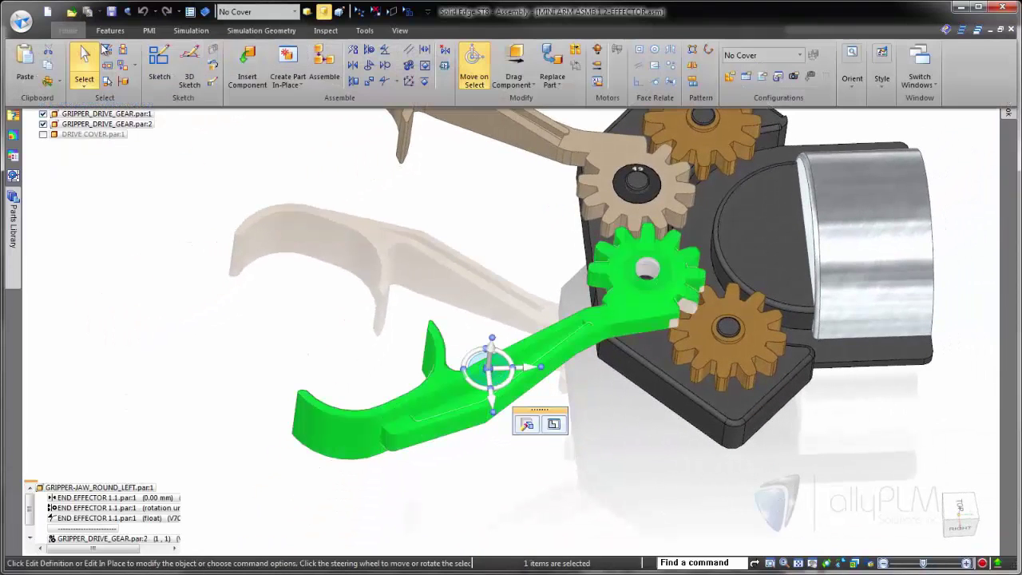
pyautogui.click(551, 68)
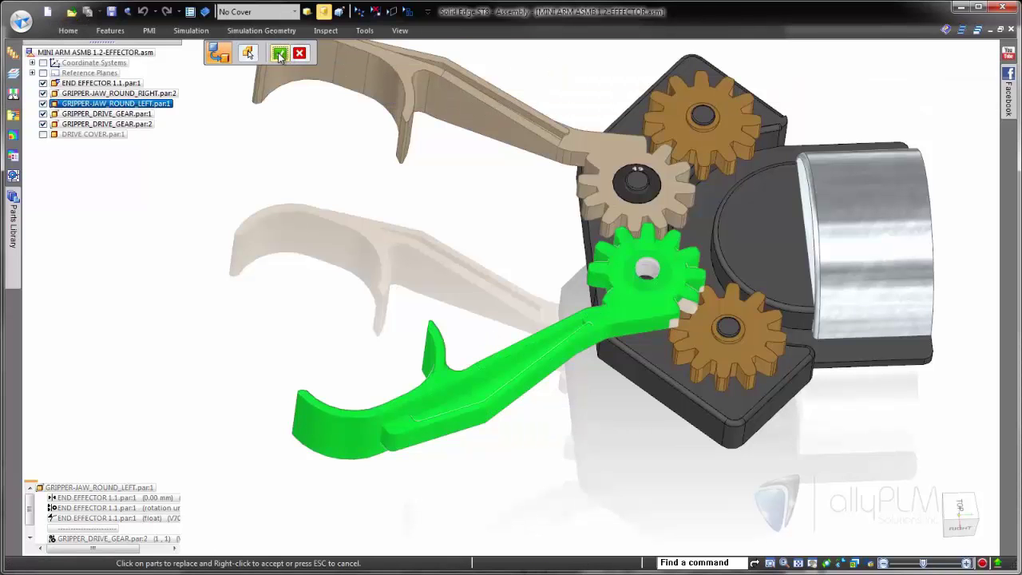
pyautogui.click(279, 54)
pyautogui.click(417, 166)
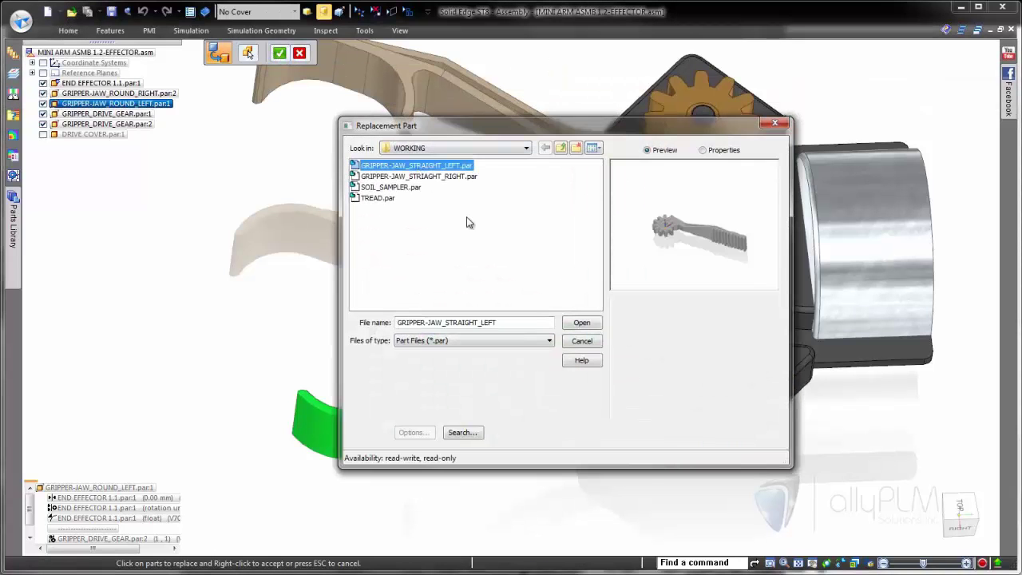
pyautogui.click(575, 326)
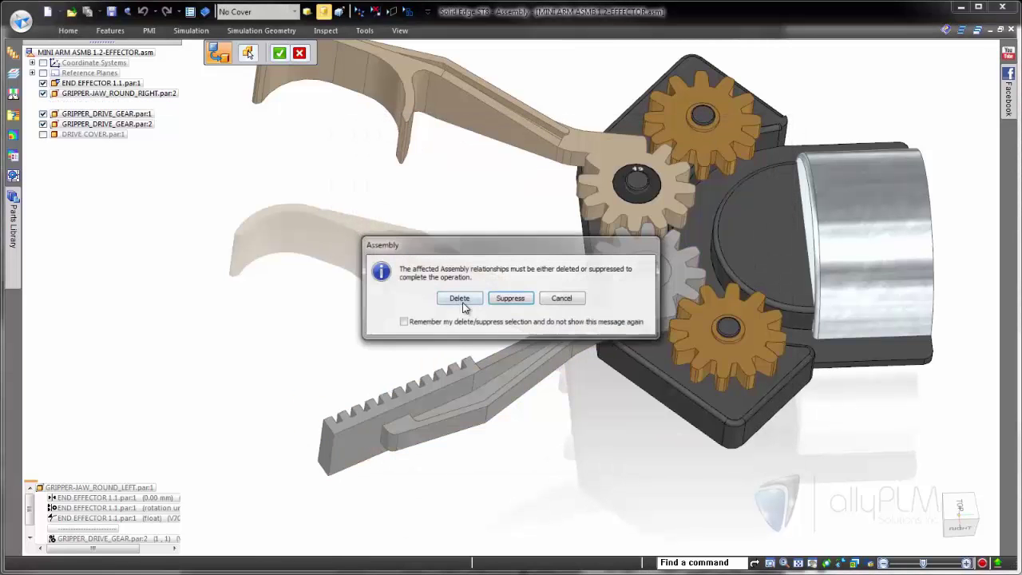
pyautogui.click(510, 299)
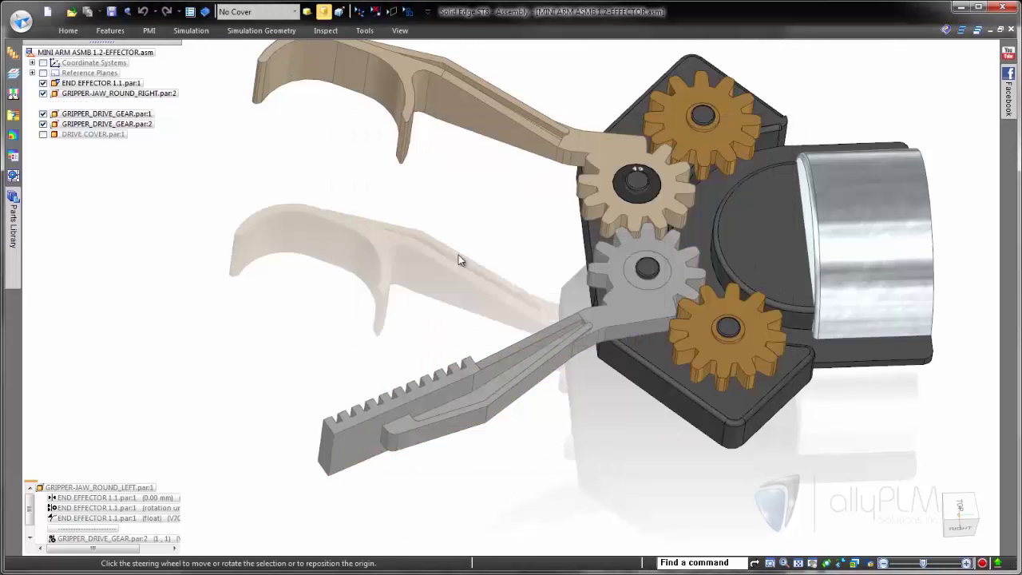
# - Replace GRIPPER-JAW_ROUND_RIGHT with GRIPPER-JAW_STRIAGHT_RIGHT.par from the WORKING folder, suppressing the affected assembly relationships
pyautogui.click(478, 131)
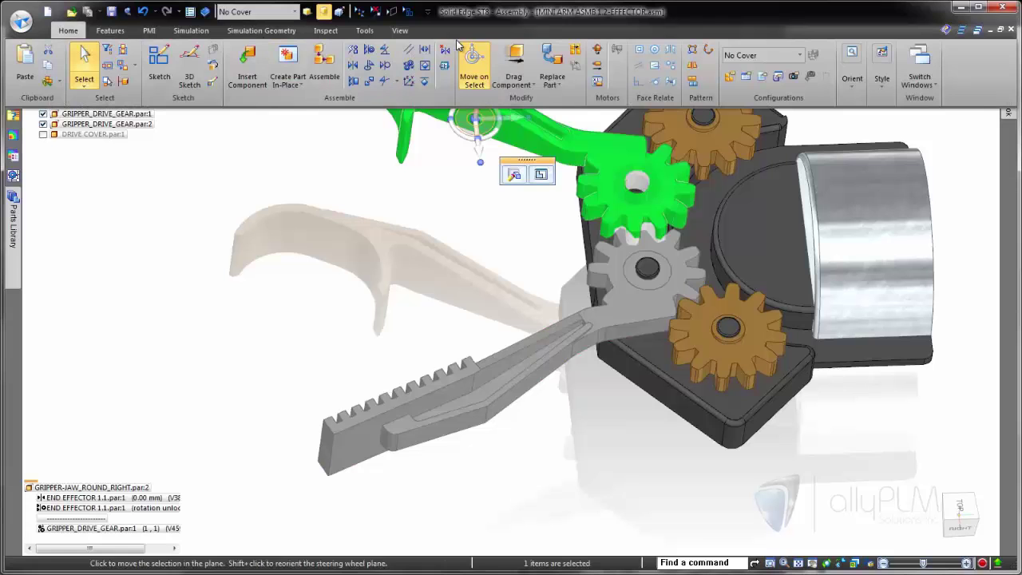
pyautogui.click(543, 60)
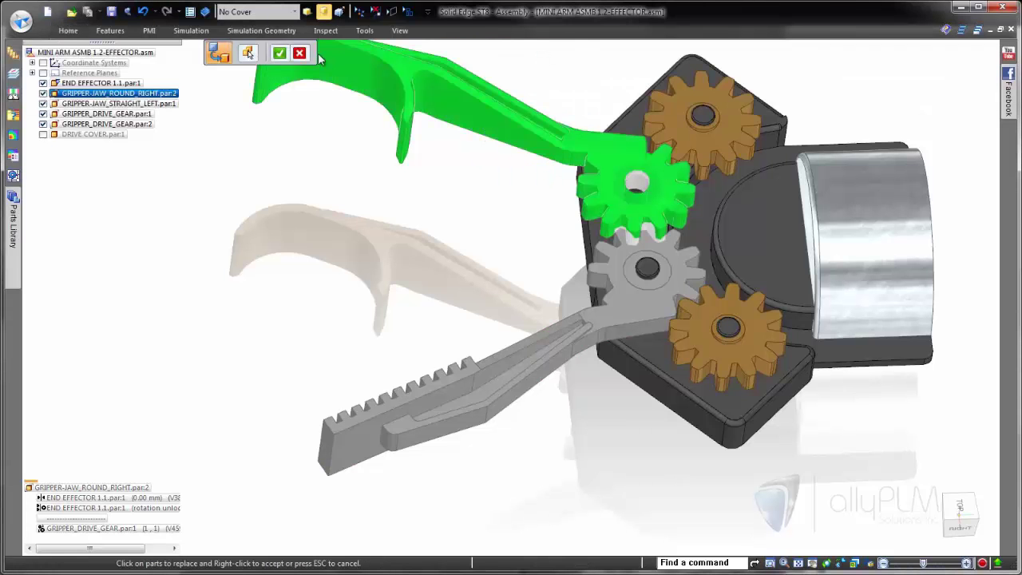
pyautogui.click(280, 54)
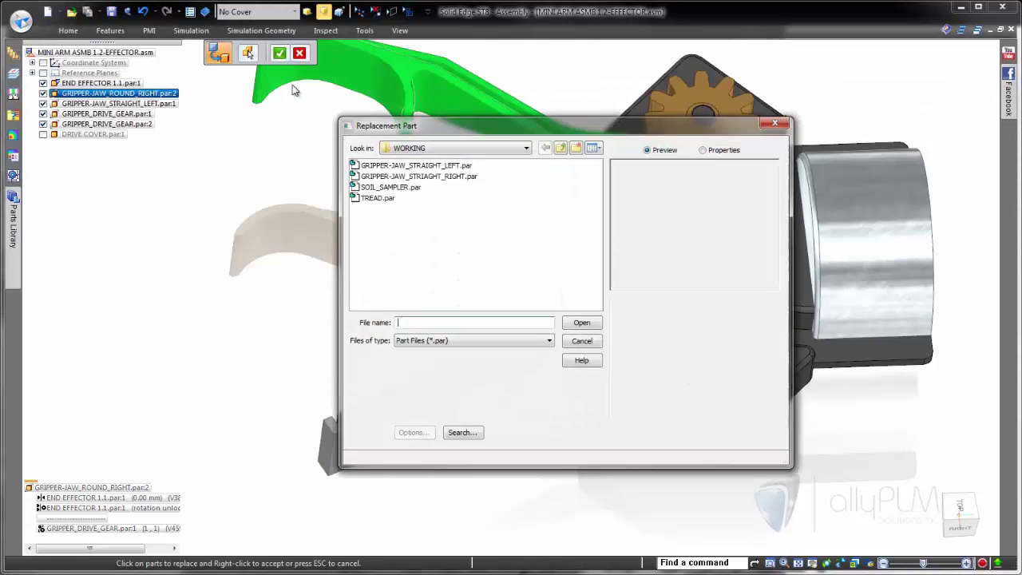
pyautogui.click(398, 177)
pyautogui.click(574, 323)
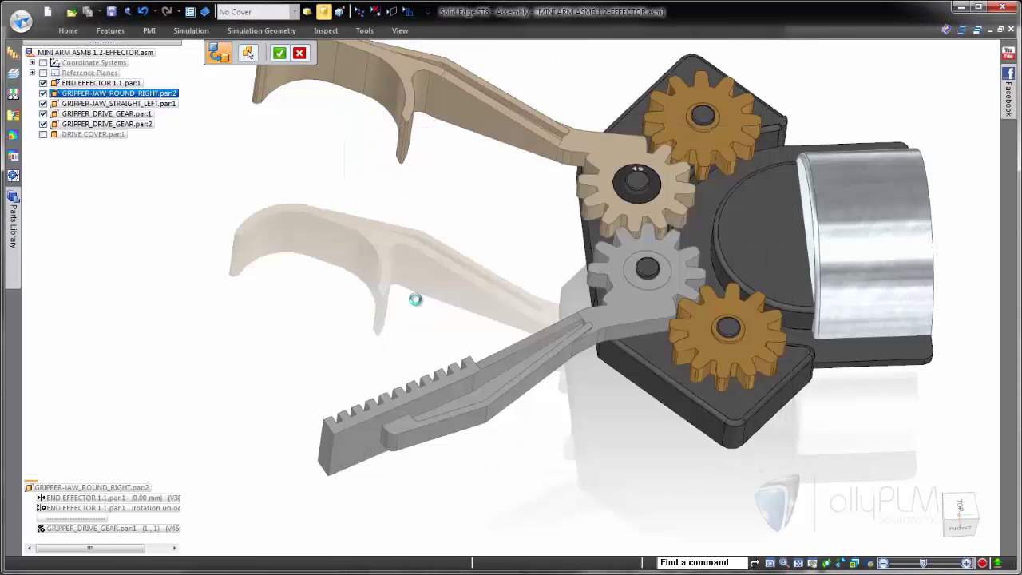
pyautogui.click(510, 299)
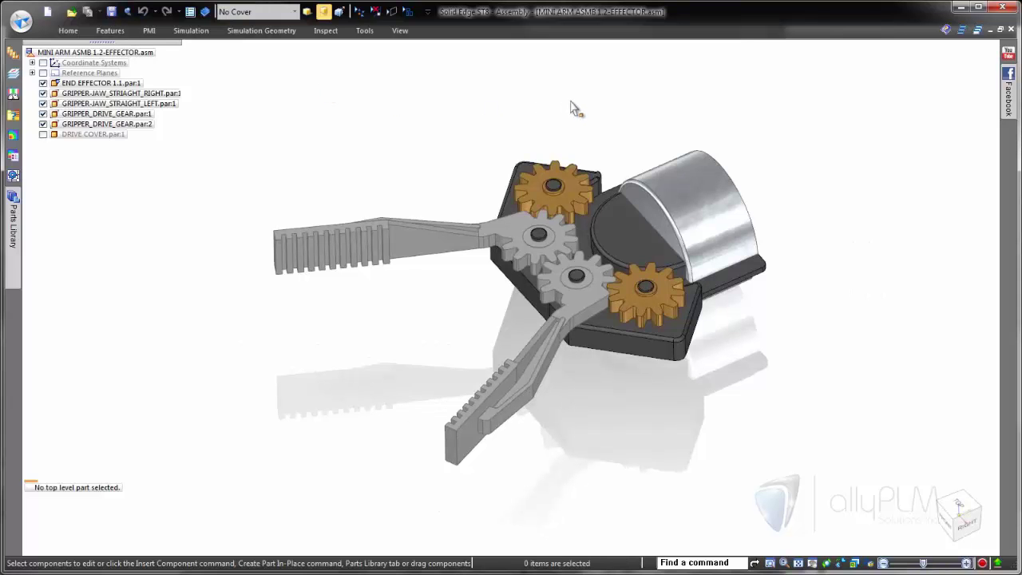
# - Compare the gripper with the drop shadow on and off while the floor reflection is off, and restore the floor reflection
pyautogui.click(323, 14)
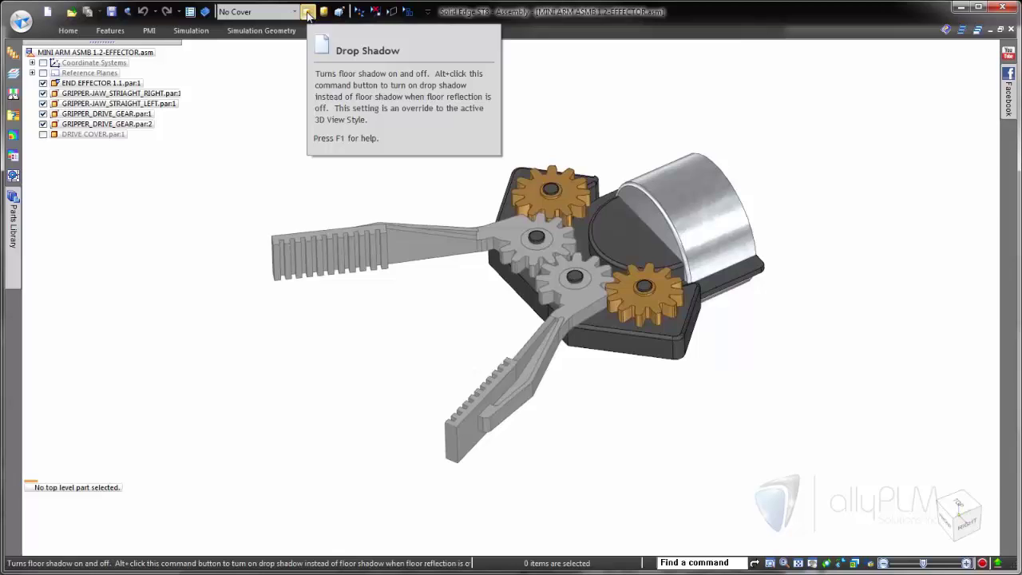
pyautogui.click(308, 14)
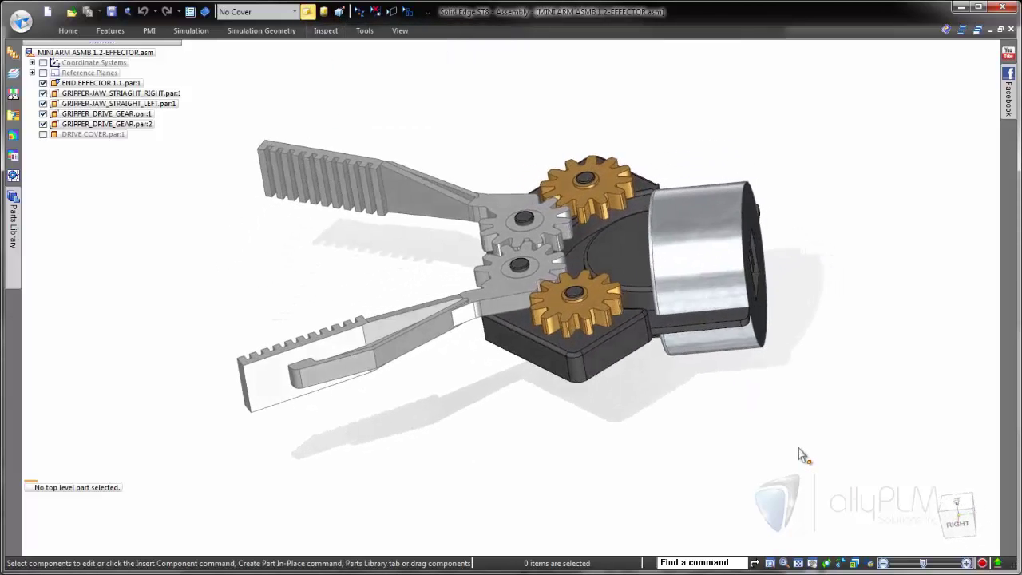
pyautogui.click(308, 14)
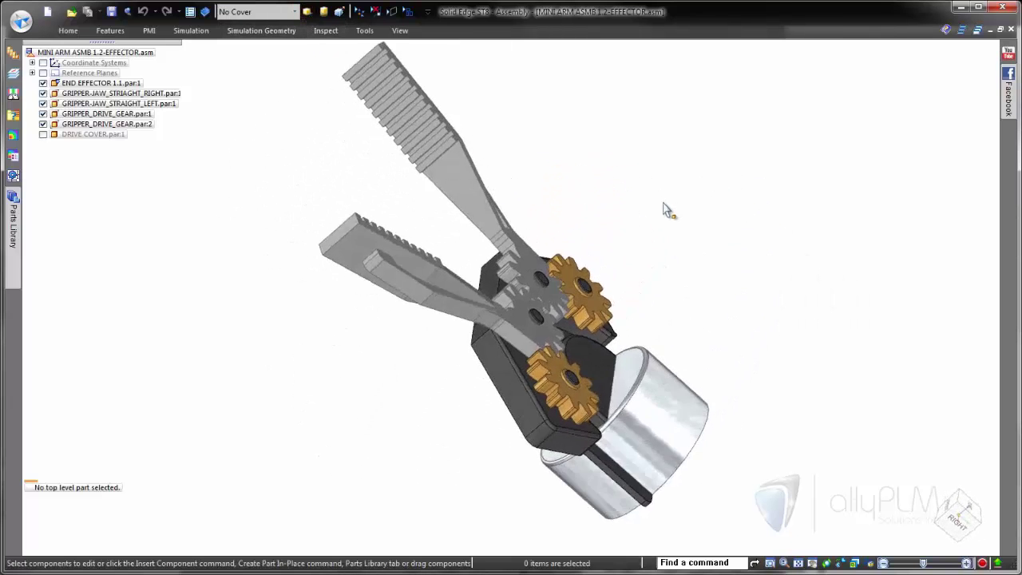
pyautogui.click(308, 11)
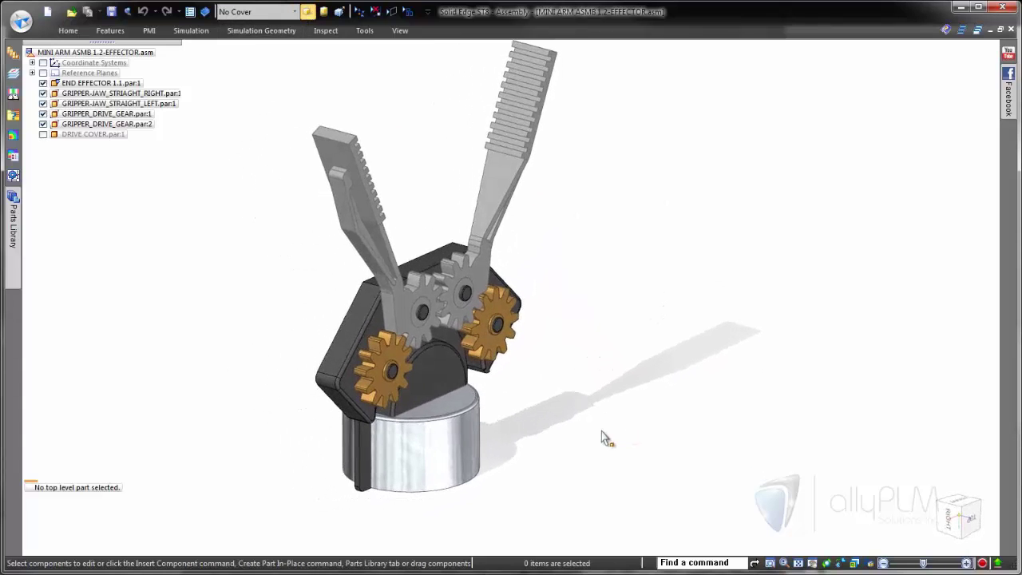
pyautogui.click(308, 12)
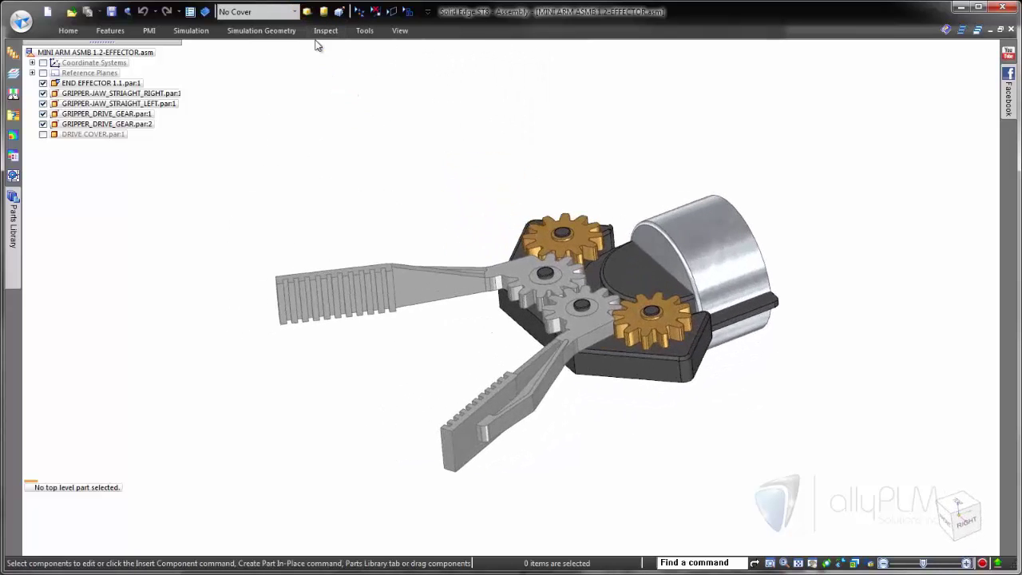
pyautogui.click(324, 11)
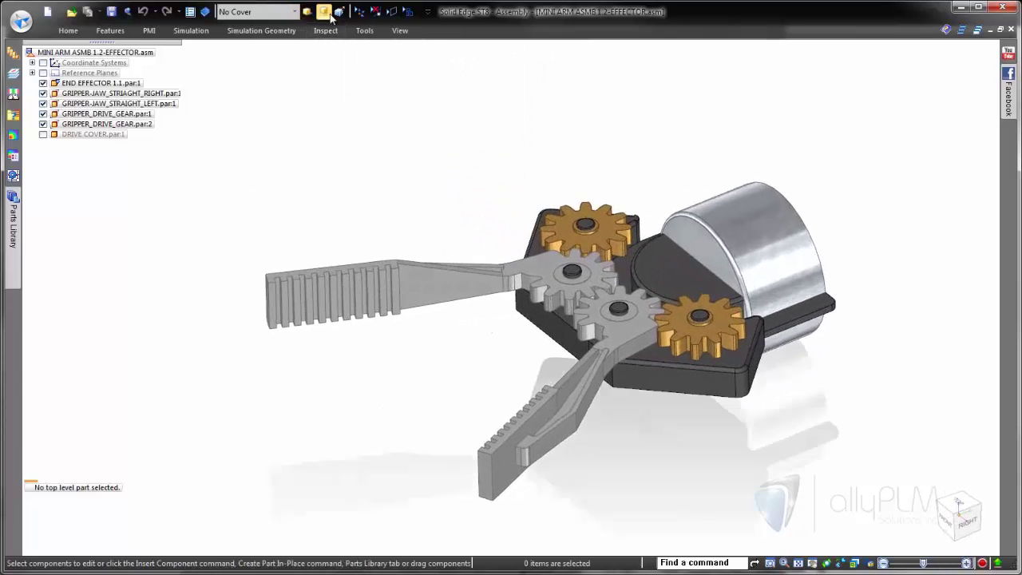
# - Close the effector assembly and send the ARMOURDILLO ASMB 2.0 arm to KeyShot with the 1280 x 780 HD preset at high resolution
pyautogui.click(1011, 30)
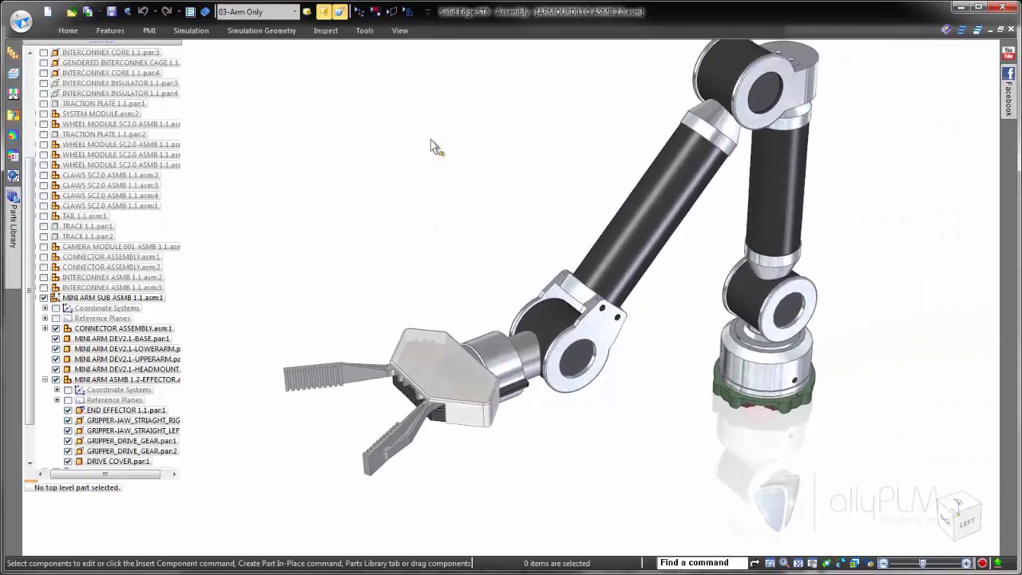
pyautogui.click(364, 31)
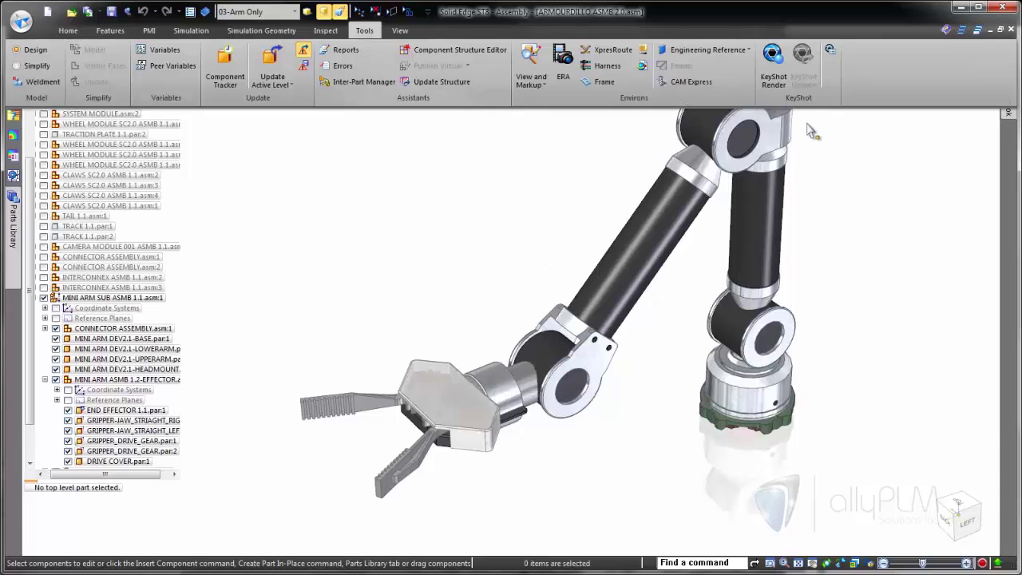
pyautogui.click(772, 58)
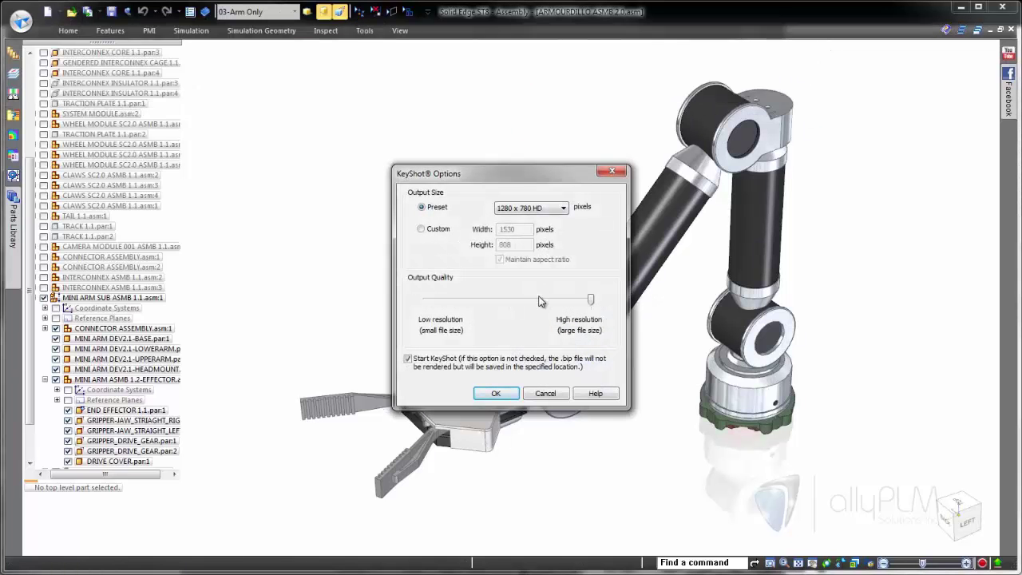
pyautogui.click(497, 393)
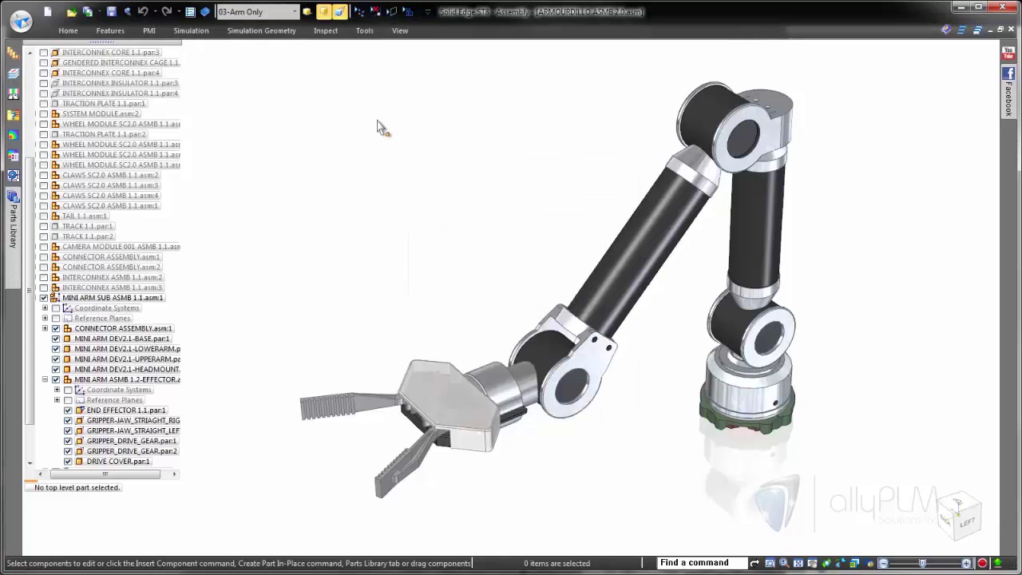
pyautogui.click(364, 30)
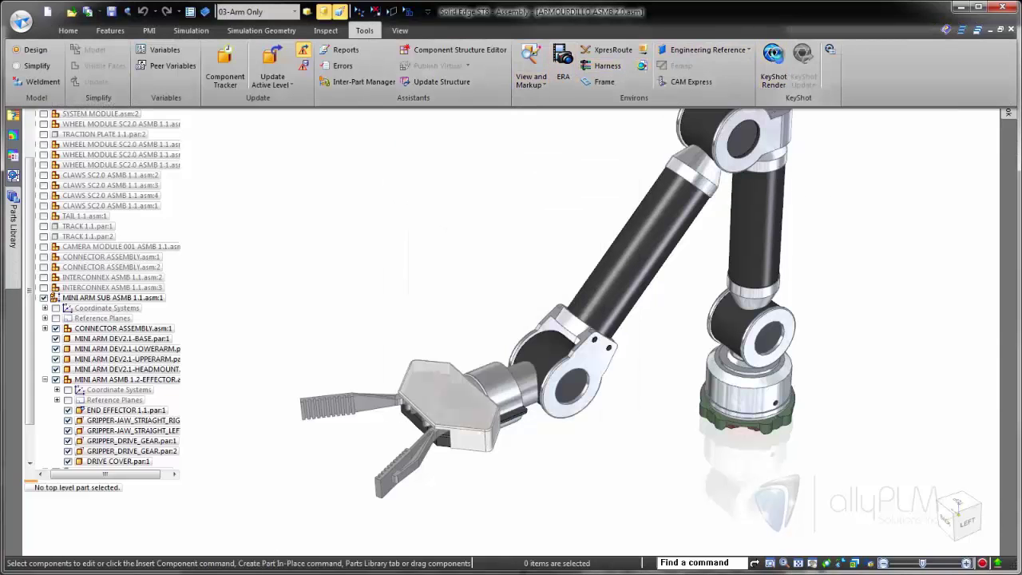
pyautogui.click(774, 59)
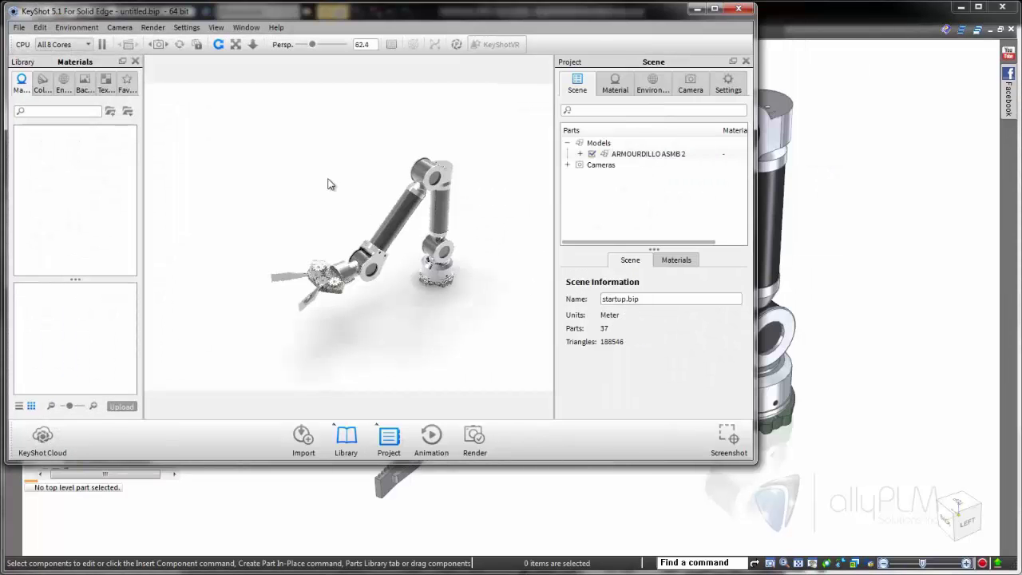
# - Choose a larger resolution preset for the render view and enlarge the KeyShot window to fill the screen
pyautogui.click(188, 28)
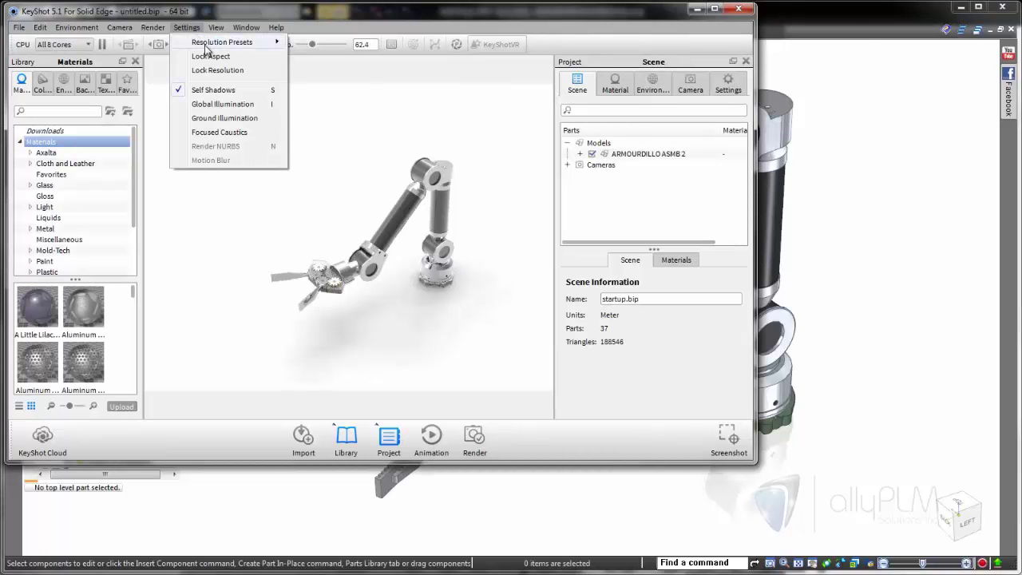
pyautogui.moveTo(207, 48)
pyautogui.click(306, 45)
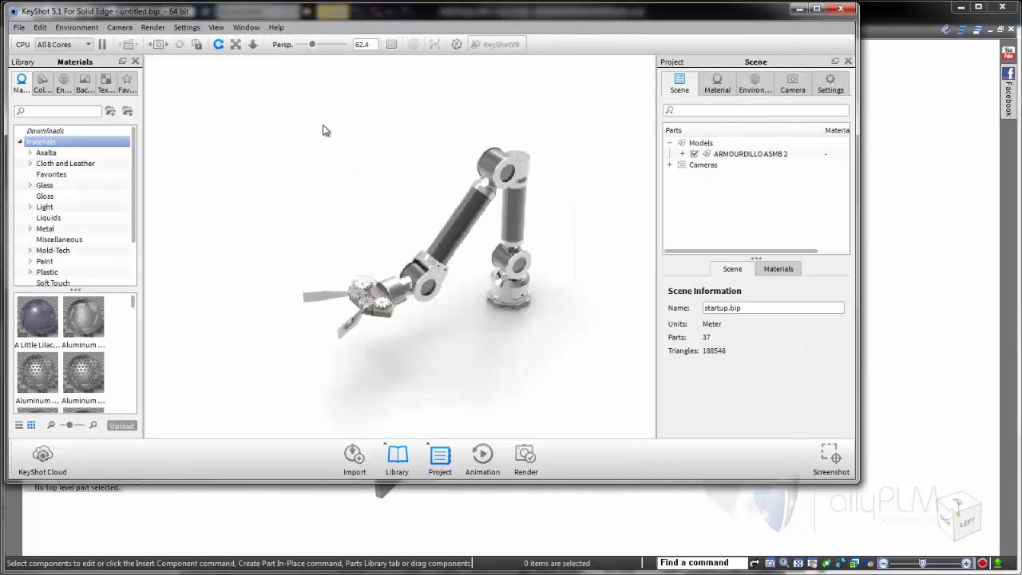
pyautogui.moveTo(856, 482); pyautogui.dragTo(998, 569)
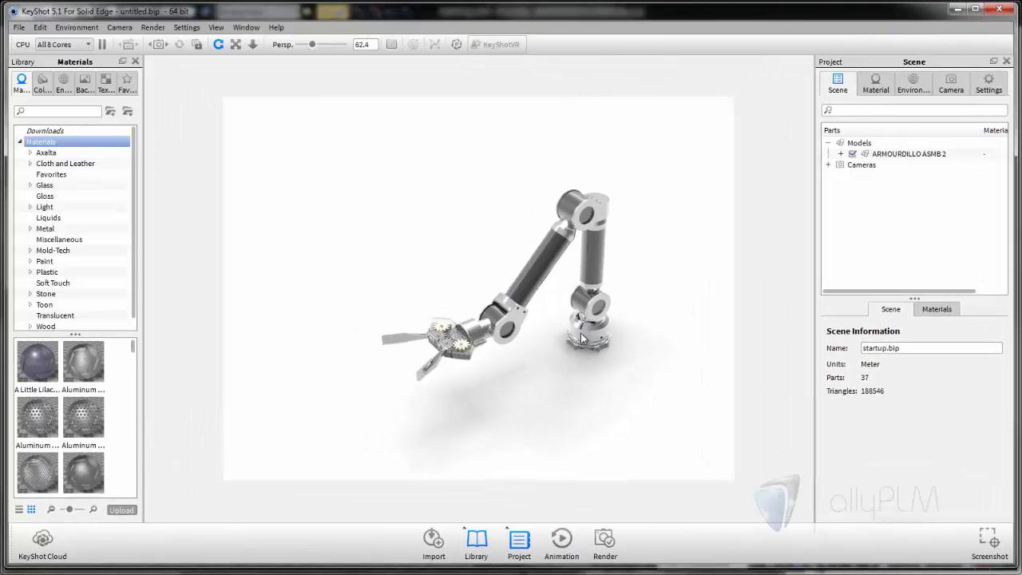
# - Apply black Hard Shiny plastic to the arm's tubes and joint cylinders, and green Hard Shiny plastic to the base ring
pyautogui.scroll(5, 570, 319)
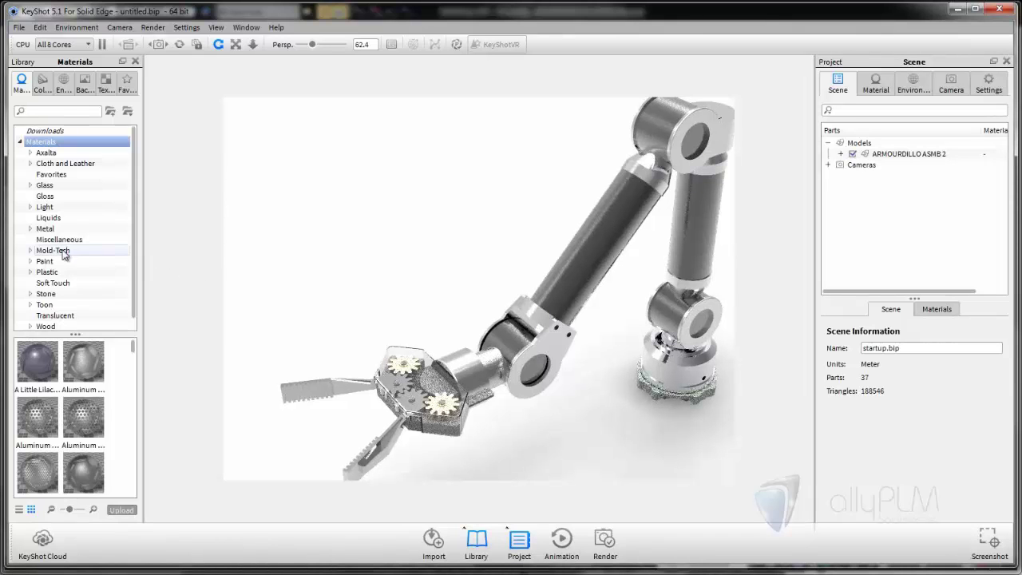
pyautogui.click(30, 272)
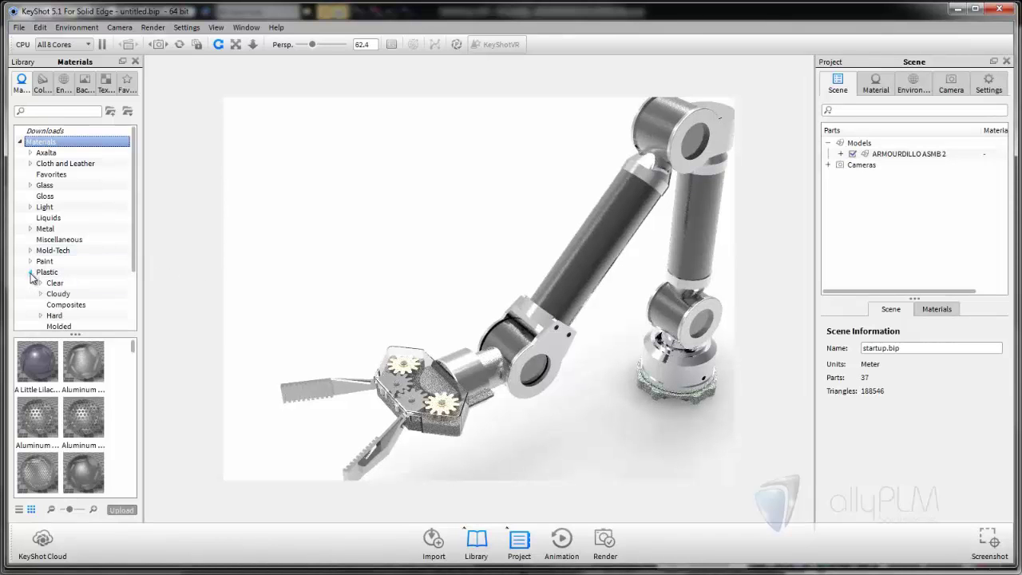
pyautogui.scroll(-1, 30, 276)
pyautogui.click(41, 283)
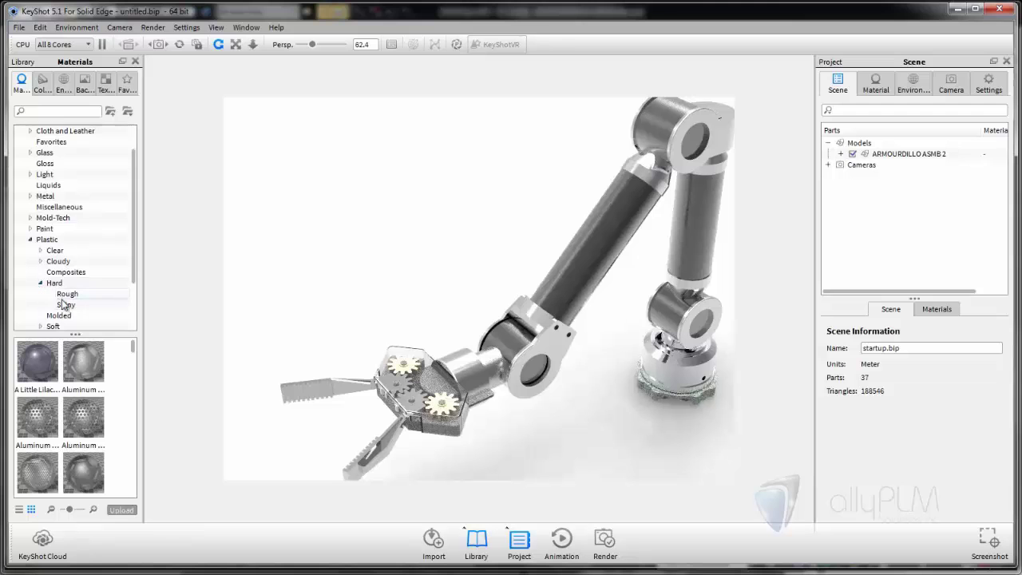
pyautogui.click(63, 305)
pyautogui.moveTo(84, 362); pyautogui.dragTo(508, 341)
pyautogui.moveTo(84, 361); pyautogui.dragTo(562, 269)
pyautogui.moveTo(84, 361); pyautogui.dragTo(653, 133)
pyautogui.moveTo(84, 361); pyautogui.dragTo(663, 320)
pyautogui.moveTo(47, 483); pyautogui.dragTo(692, 397)
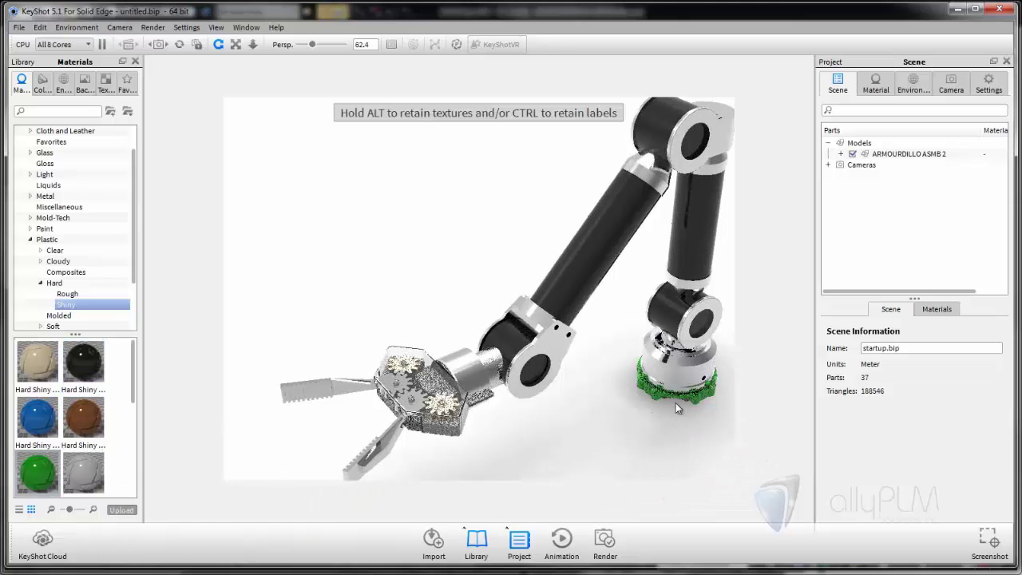
# - Hide the transparent DRIVE COVER part over the gripper gears
pyautogui.scroll(5, 327, 431)
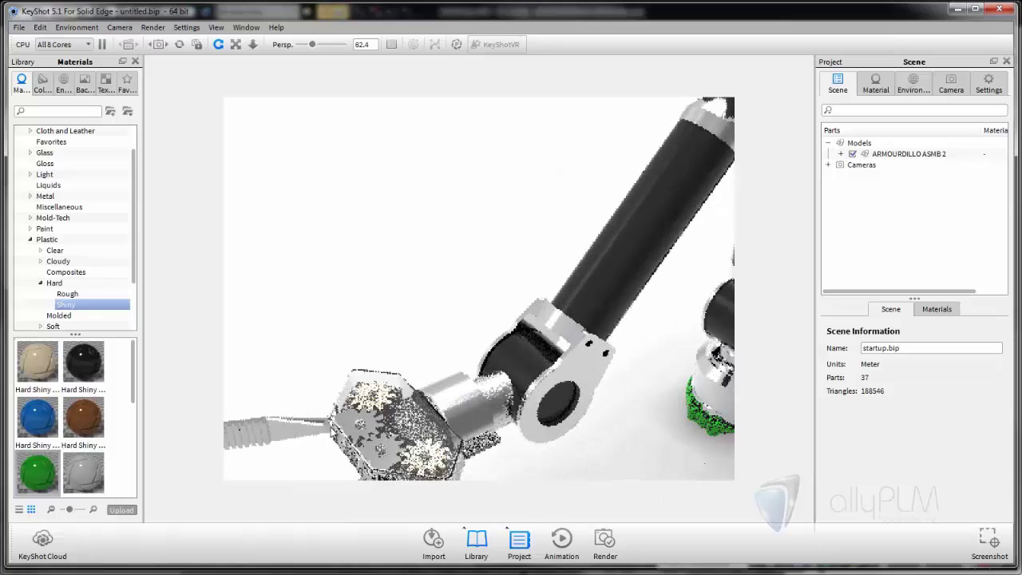
pyautogui.moveTo(377, 258); pyautogui.dragTo(383, 327)
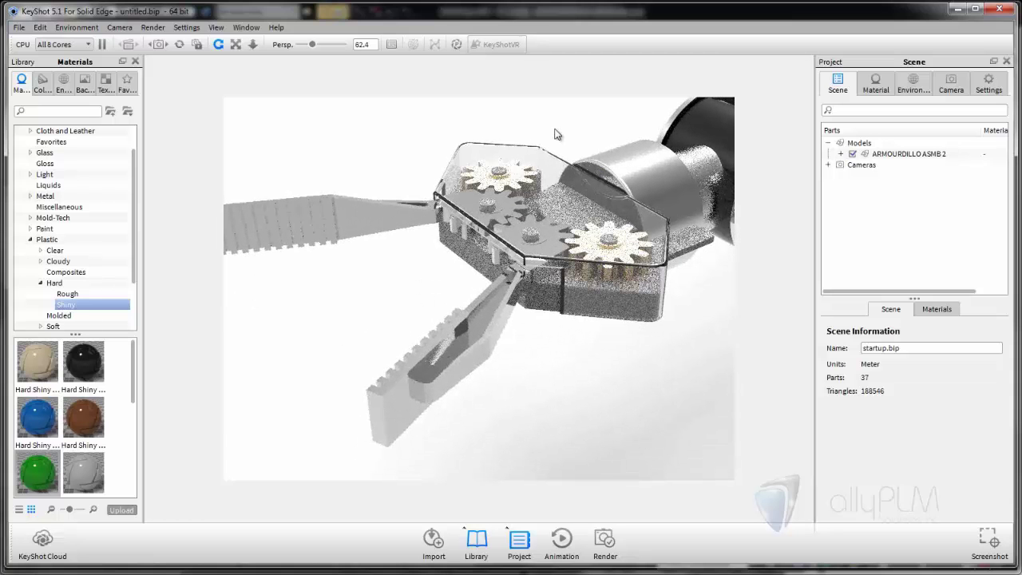
pyautogui.click(523, 154)
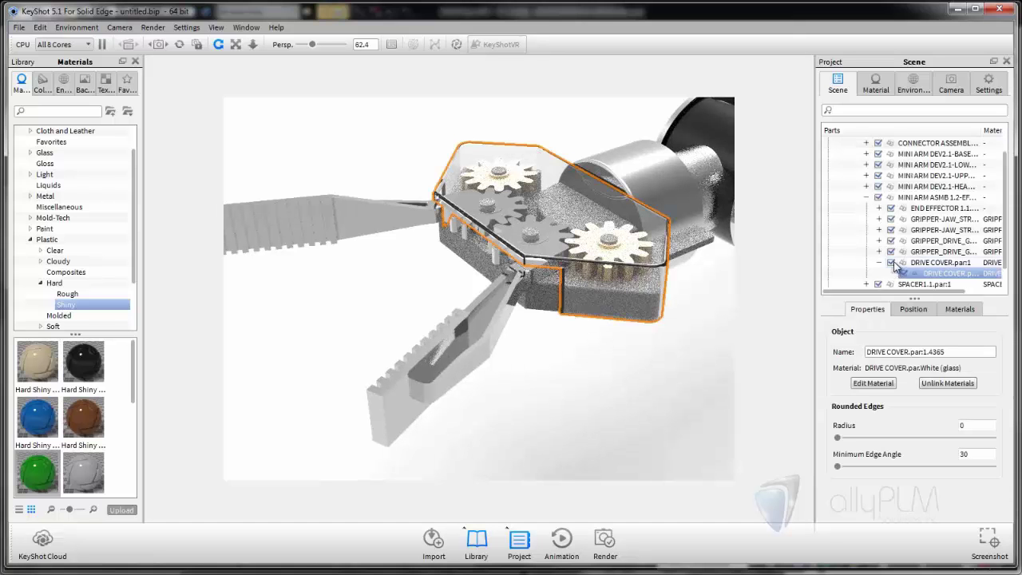
pyautogui.click(893, 263)
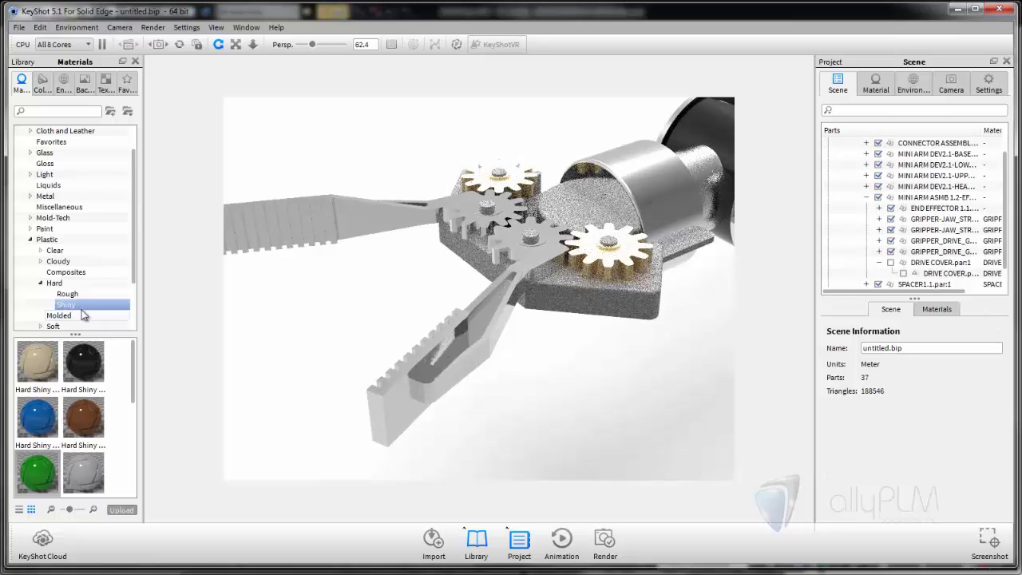
# - Apply the Brass Rough basic metal material to the two gripper drive gears
pyautogui.click(31, 240)
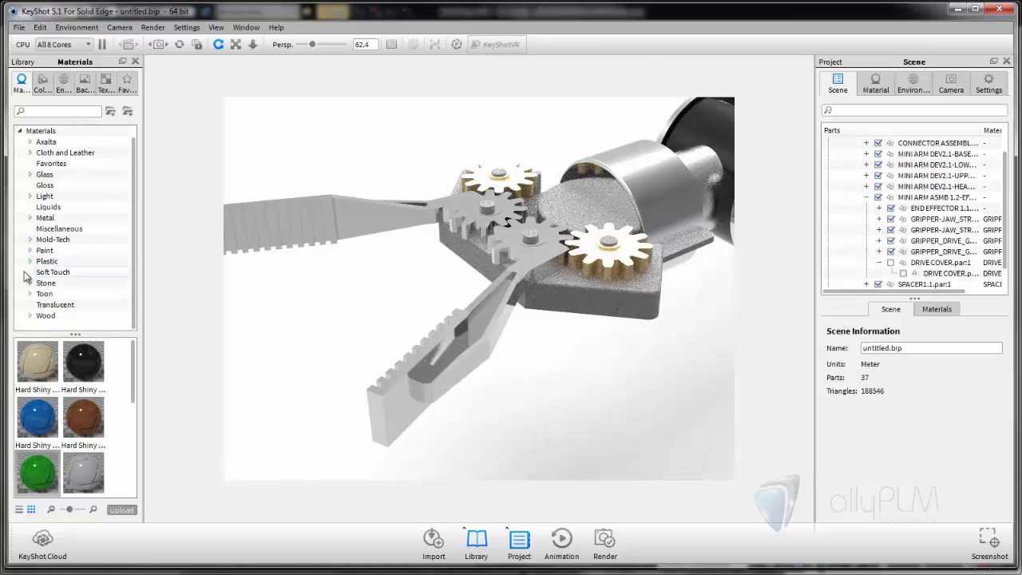
pyautogui.click(30, 218)
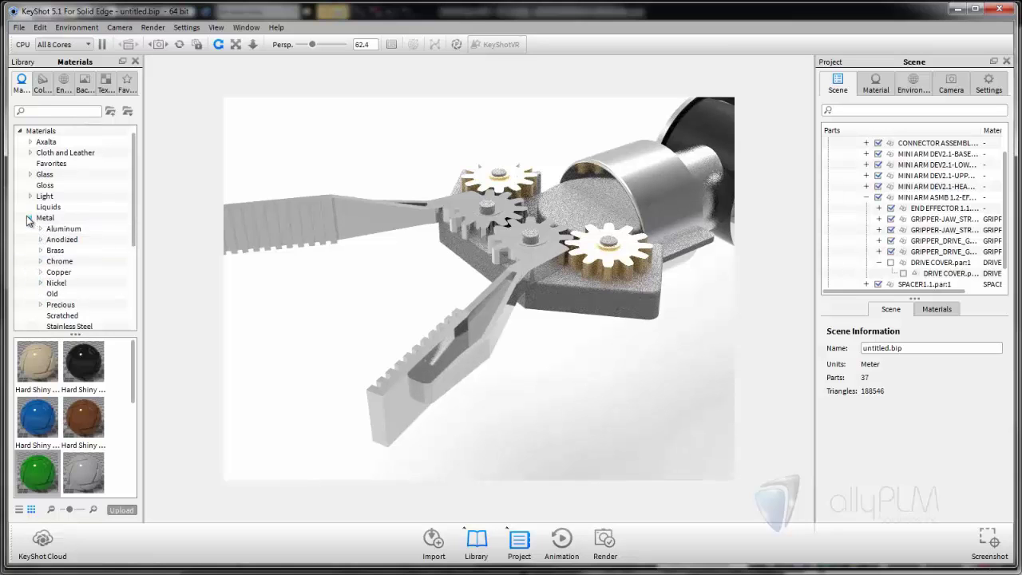
pyautogui.moveTo(132, 214); pyautogui.dragTo(135, 250)
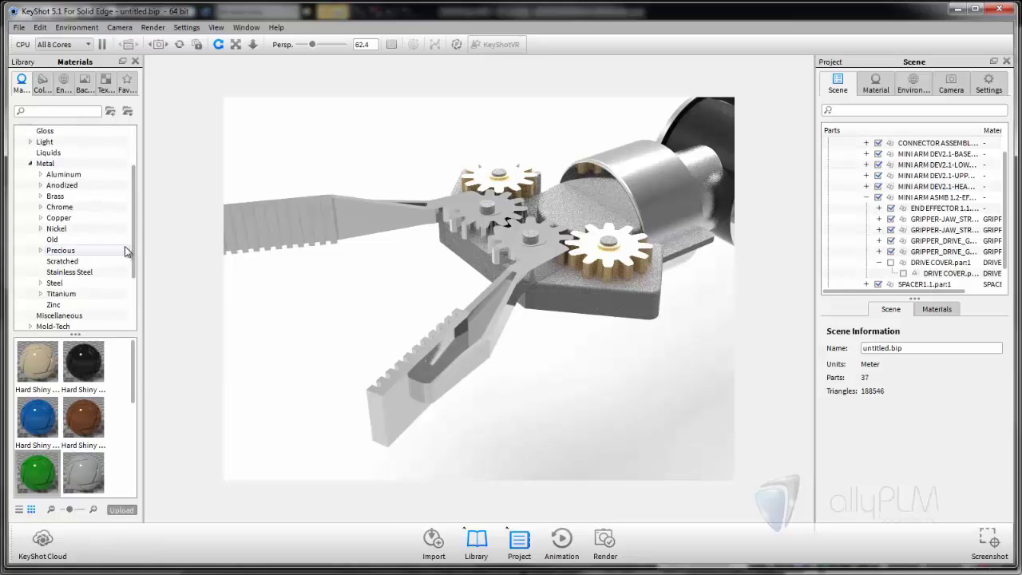
pyautogui.click(39, 196)
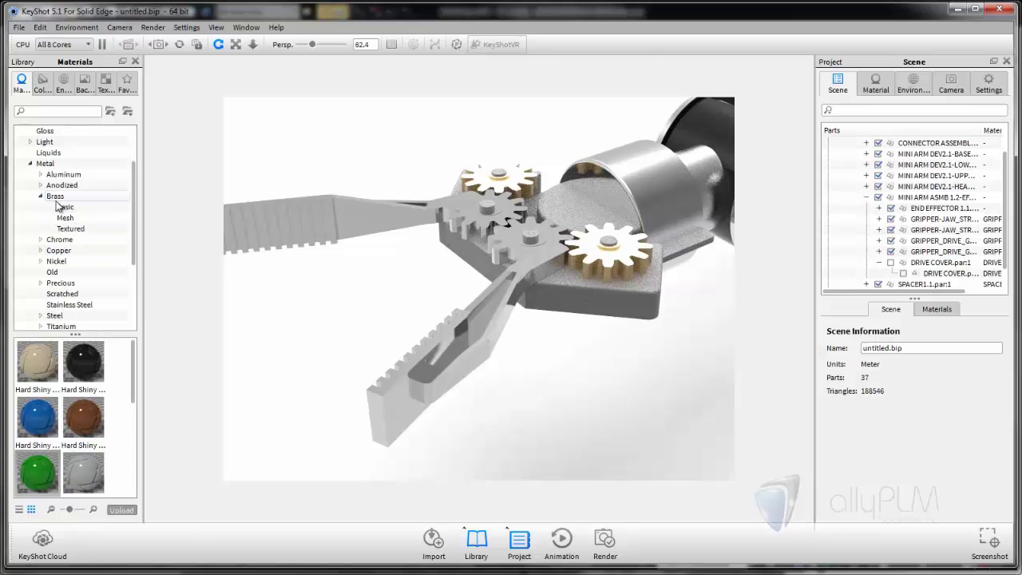
pyautogui.click(58, 199)
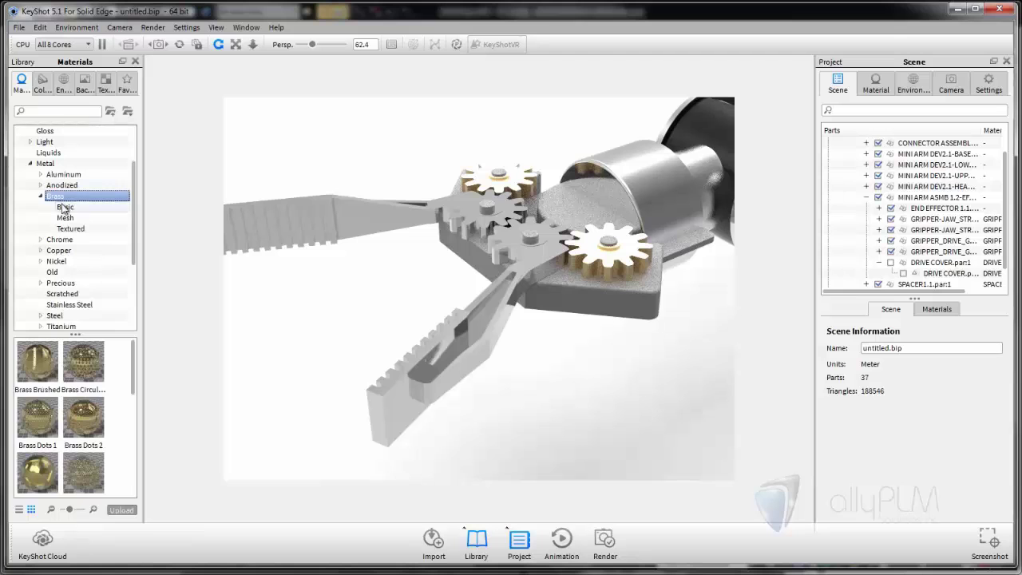
pyautogui.click(64, 207)
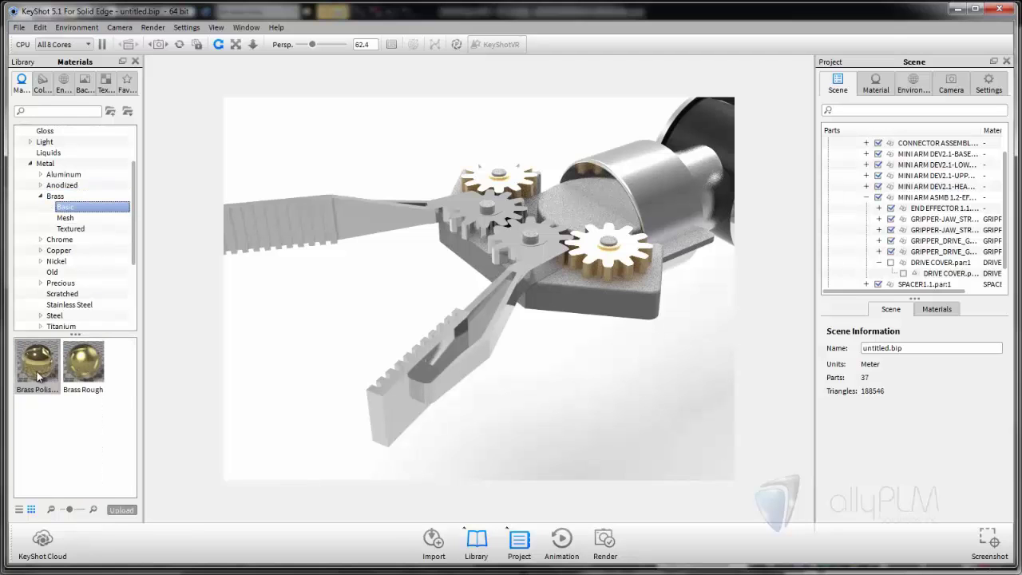
pyautogui.moveTo(83, 364); pyautogui.dragTo(593, 272)
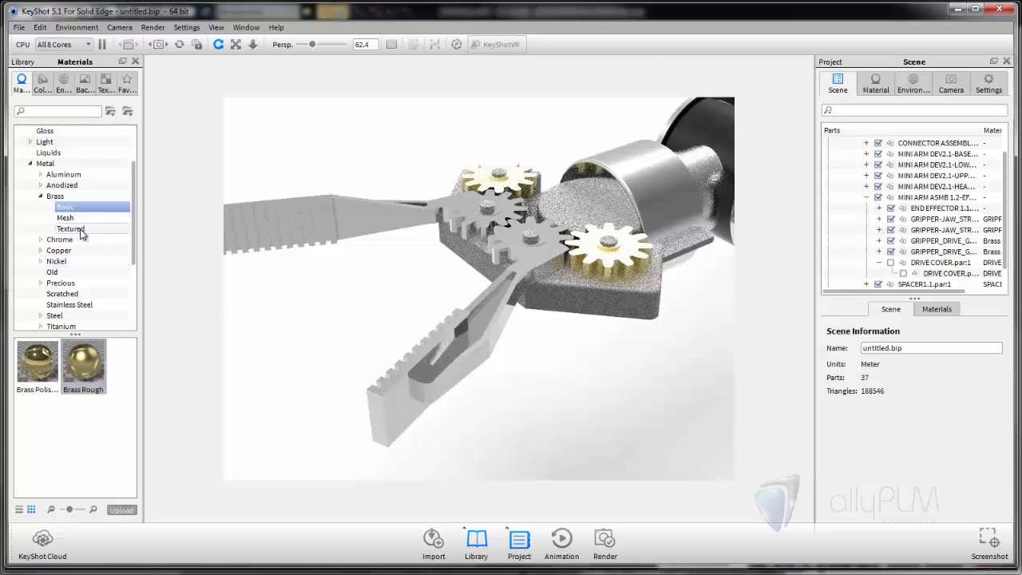
# - Apply dark blue matte paint to both straight gripper jaws
pyautogui.click(30, 163)
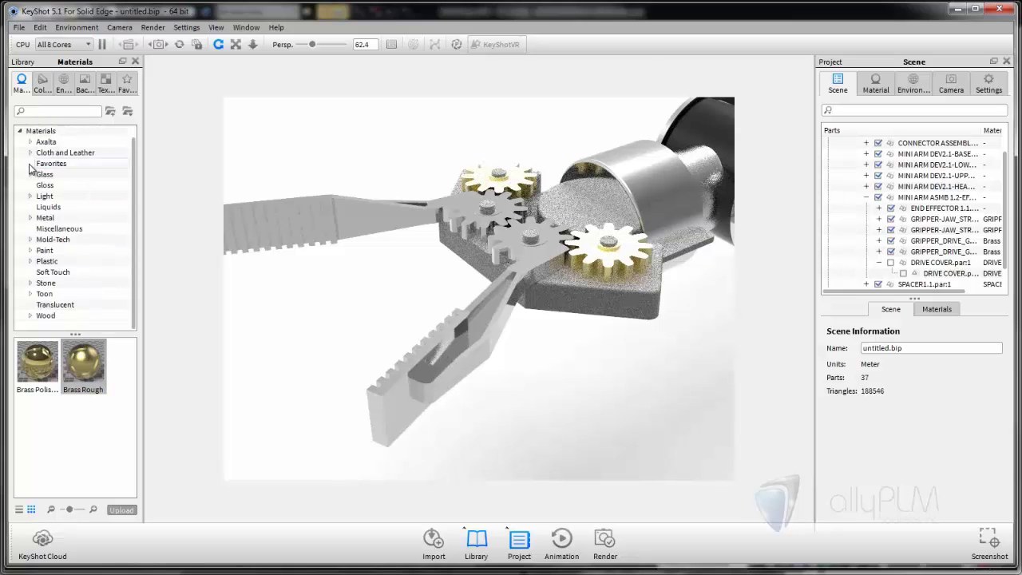
pyautogui.click(30, 250)
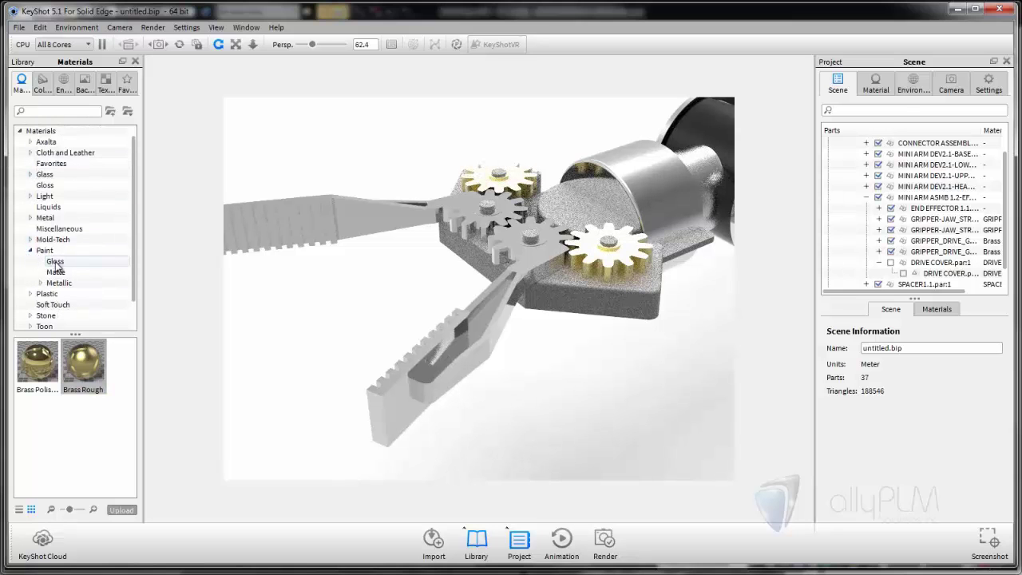
pyautogui.click(56, 272)
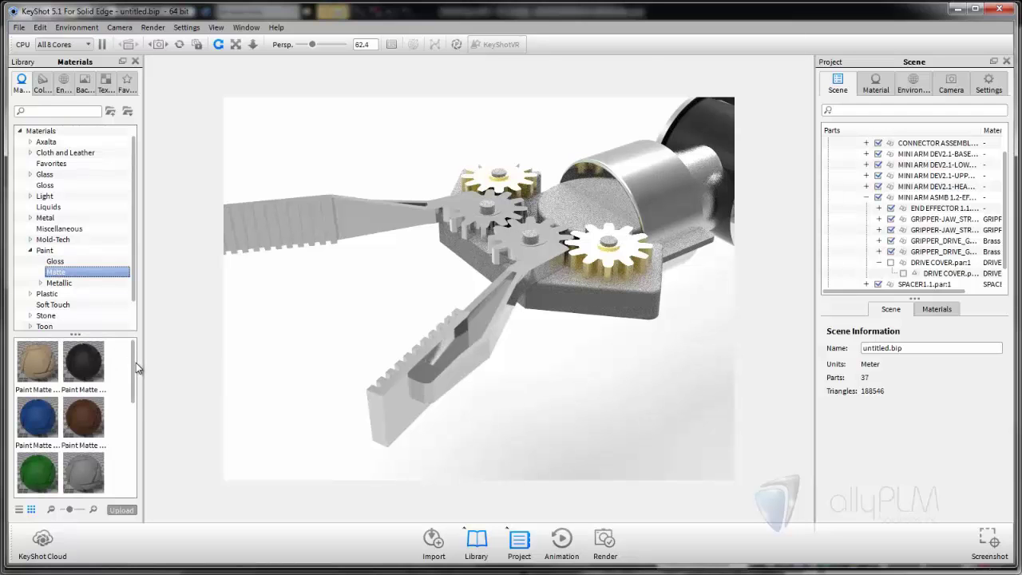
pyautogui.scroll(-2, 138, 375)
pyautogui.moveTo(36, 383)
pyautogui.mouseDown()
pyautogui.moveTo(187, 315)
pyautogui.moveTo(276, 244)
pyautogui.mouseUp()
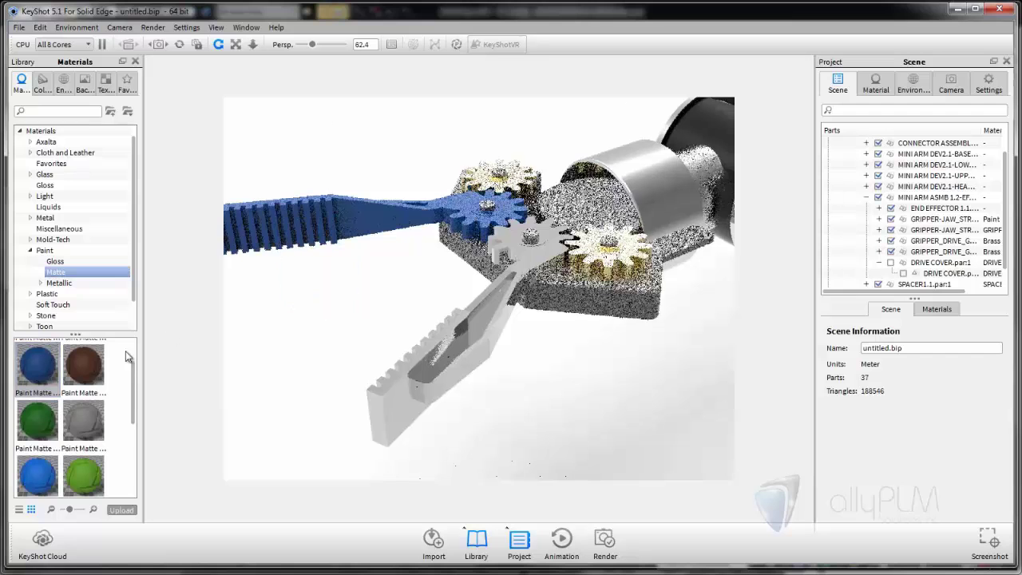
pyautogui.moveTo(38, 365)
pyautogui.mouseDown()
pyautogui.moveTo(224, 388)
pyautogui.moveTo(429, 385)
pyautogui.mouseUp()
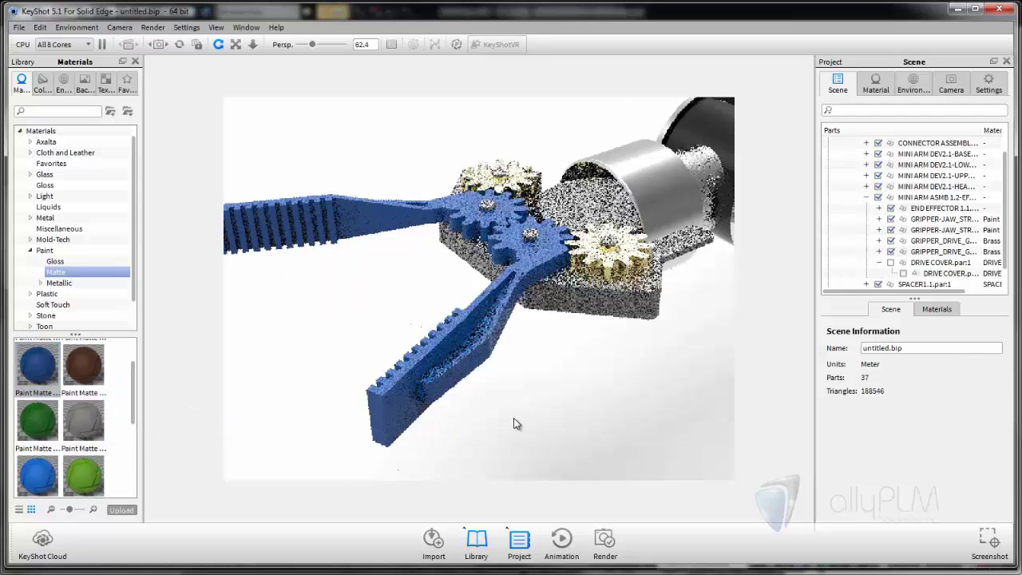
# - Apply black gloss paint to the end effector housing beneath the gears
pyautogui.moveTo(525, 422); pyautogui.dragTo(354, 359)
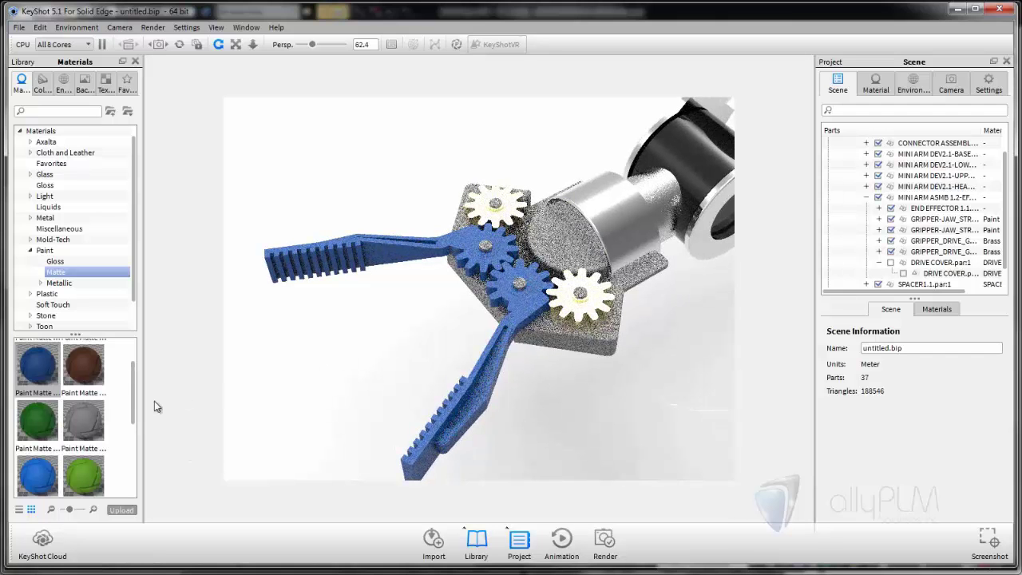
pyautogui.scroll(-1, 135, 401)
pyautogui.click(62, 262)
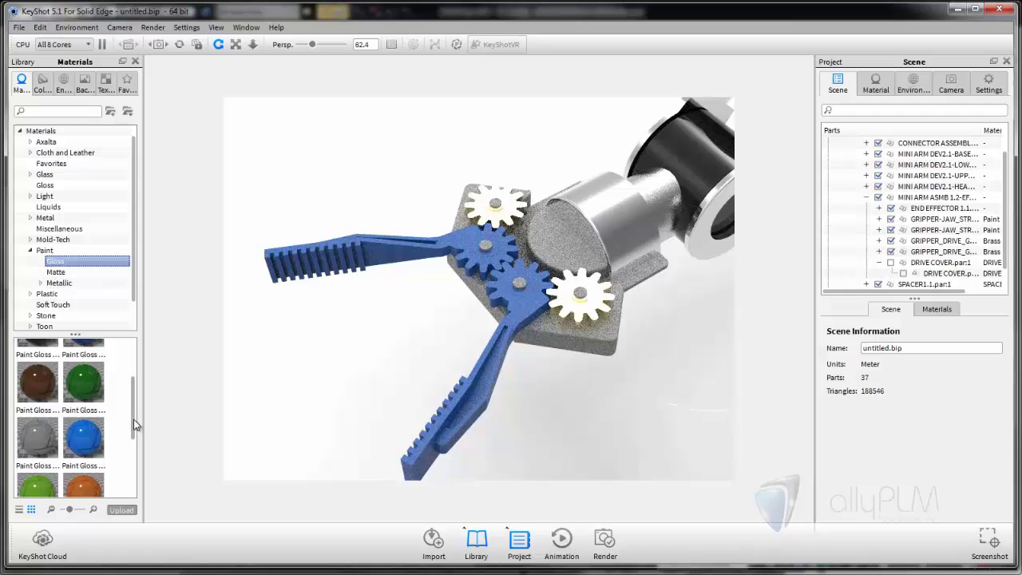
pyautogui.scroll(1, 135, 404)
pyautogui.scroll(1, 135, 403)
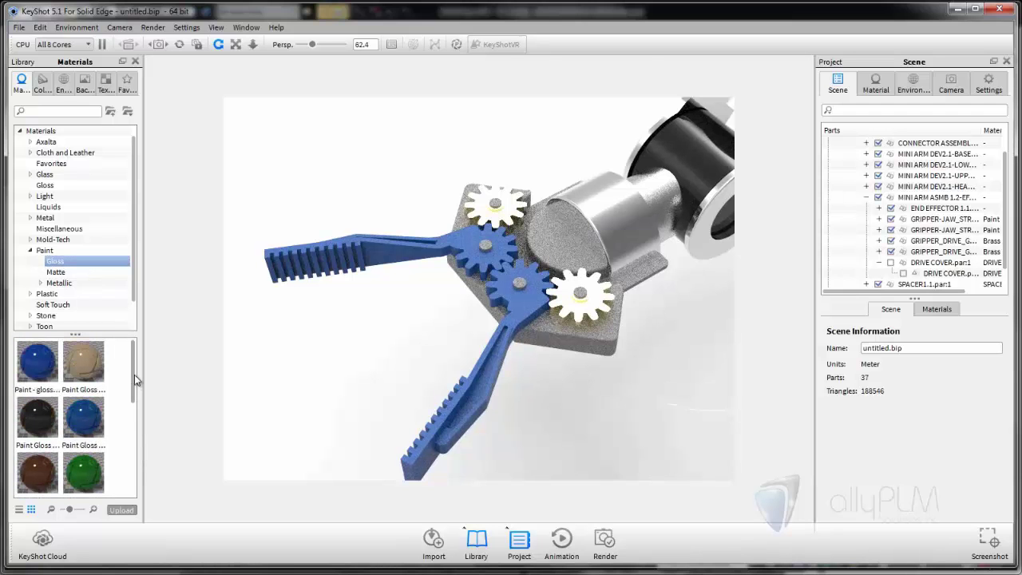
pyautogui.moveTo(37, 417)
pyautogui.mouseDown()
pyautogui.moveTo(395, 430)
pyautogui.moveTo(570, 359)
pyautogui.moveTo(564, 396)
pyautogui.moveTo(601, 437)
pyautogui.mouseUp()
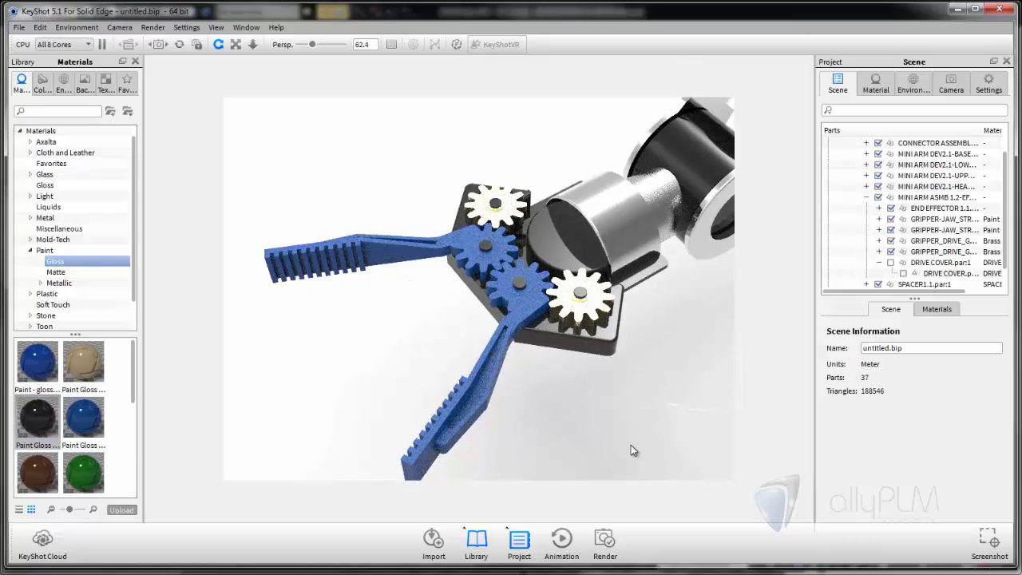
# - Light the scene with the outdoor hdri-locations_forestroad_4k environment and set its rotation to 3
pyautogui.moveTo(675, 439); pyautogui.dragTo(633, 411)
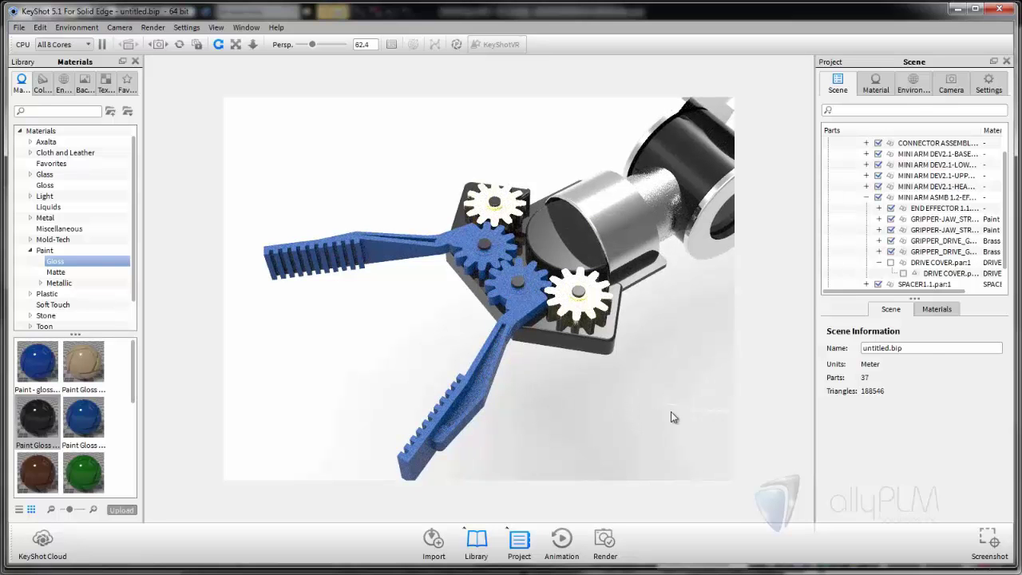
pyautogui.click(913, 86)
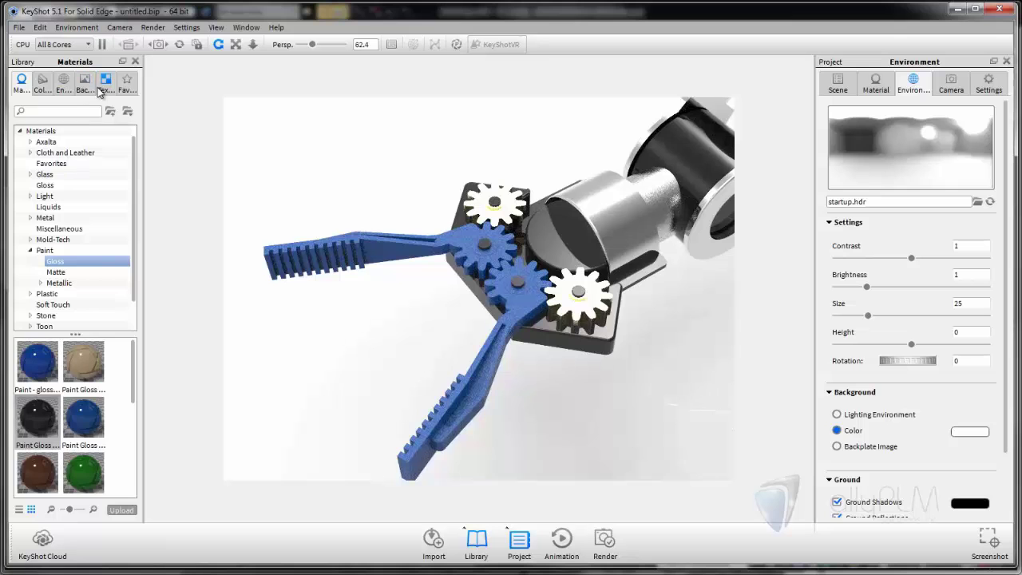
pyautogui.click(67, 86)
pyautogui.click(48, 164)
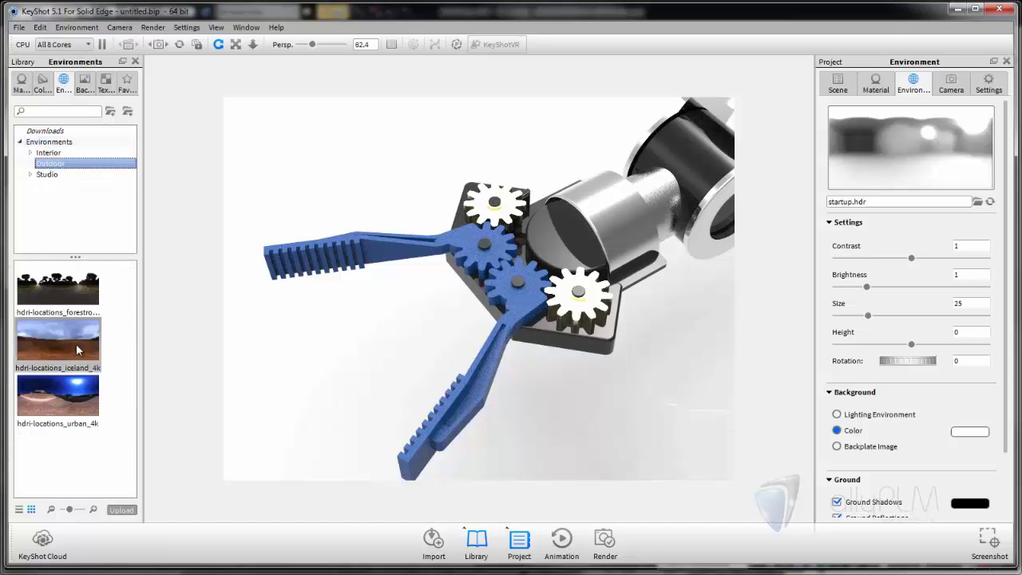
pyautogui.moveTo(72, 284); pyautogui.dragTo(304, 364)
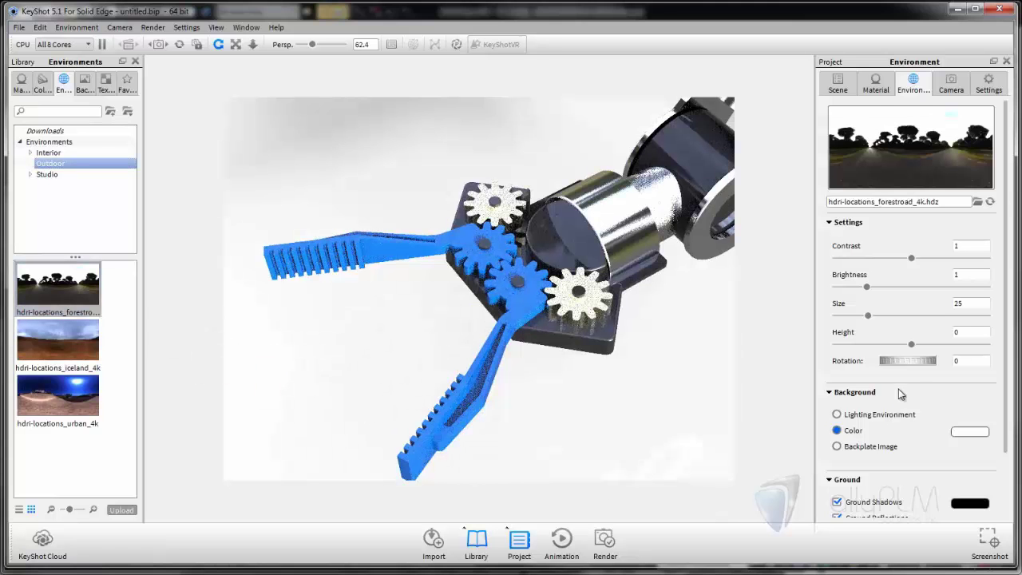
pyautogui.moveTo(911, 360)
pyautogui.mouseDown()
pyautogui.moveTo(831, 367)
pyautogui.moveTo(916, 371)
pyautogui.mouseUp()
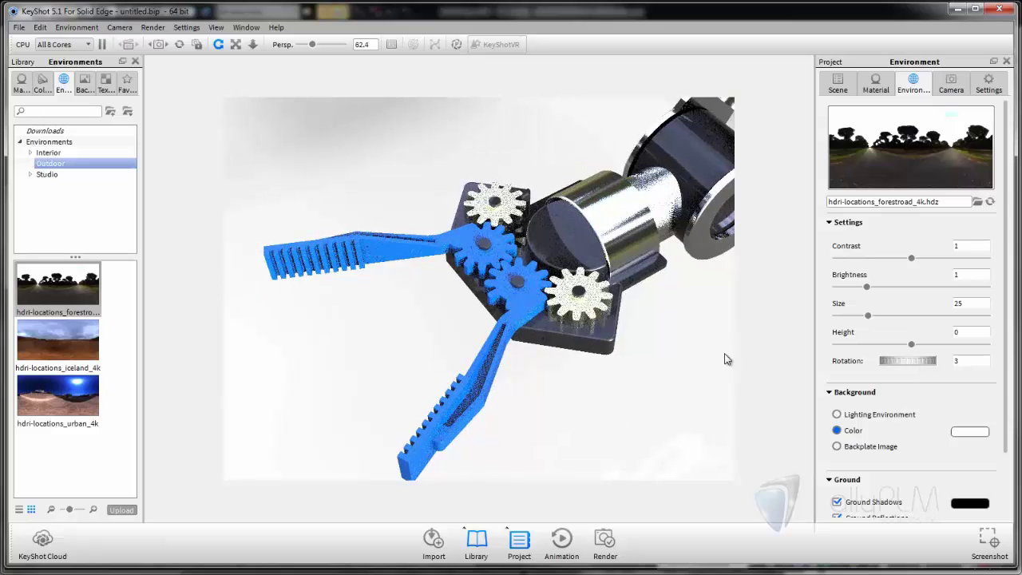
# - Frame the whole robot arm in the view and show the DRIVE COVER part again
pyautogui.moveTo(691, 359); pyautogui.dragTo(584, 376)
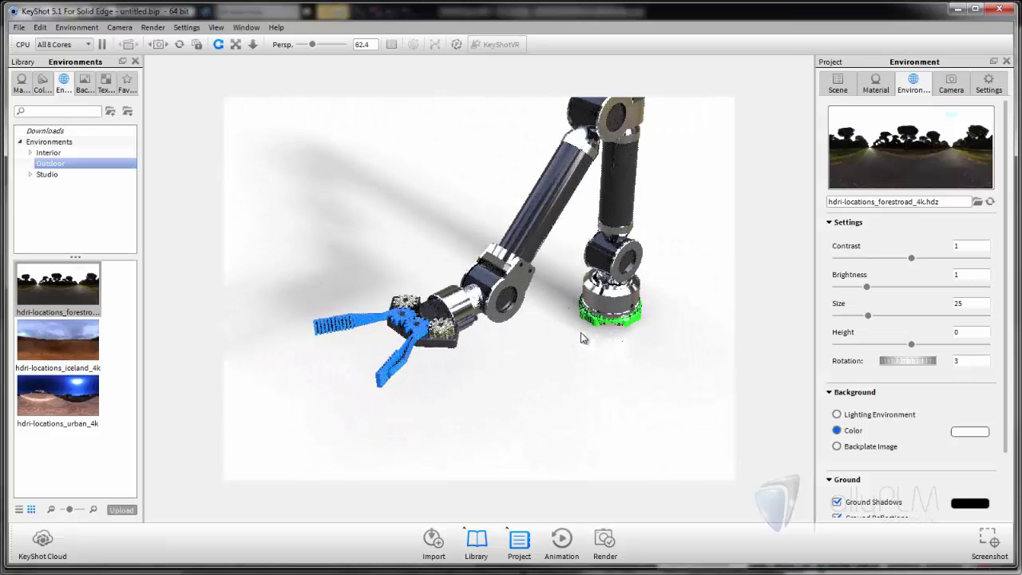
pyautogui.moveTo(580, 339); pyautogui.dragTo(512, 413)
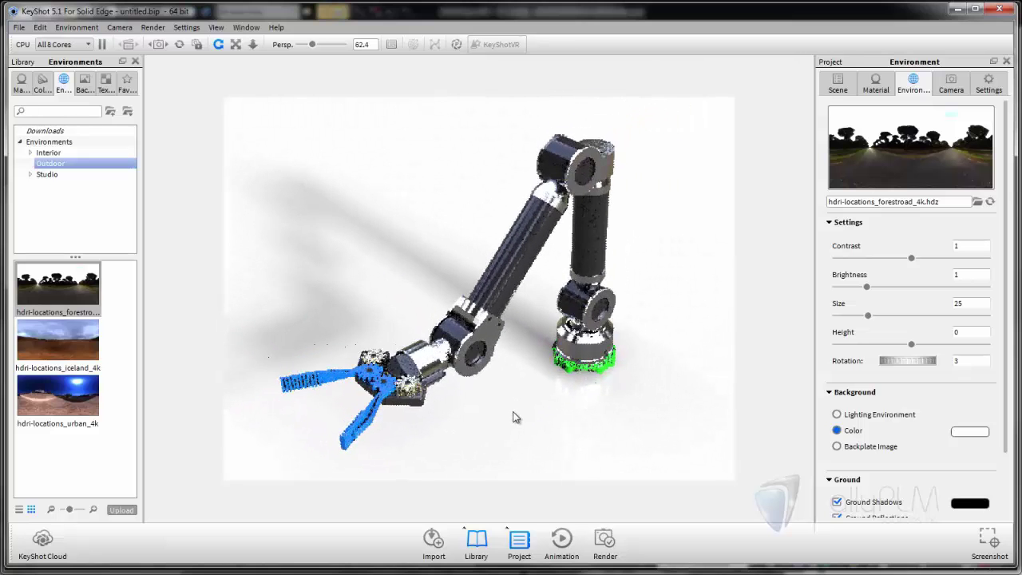
pyautogui.moveTo(522, 411); pyautogui.dragTo(548, 422)
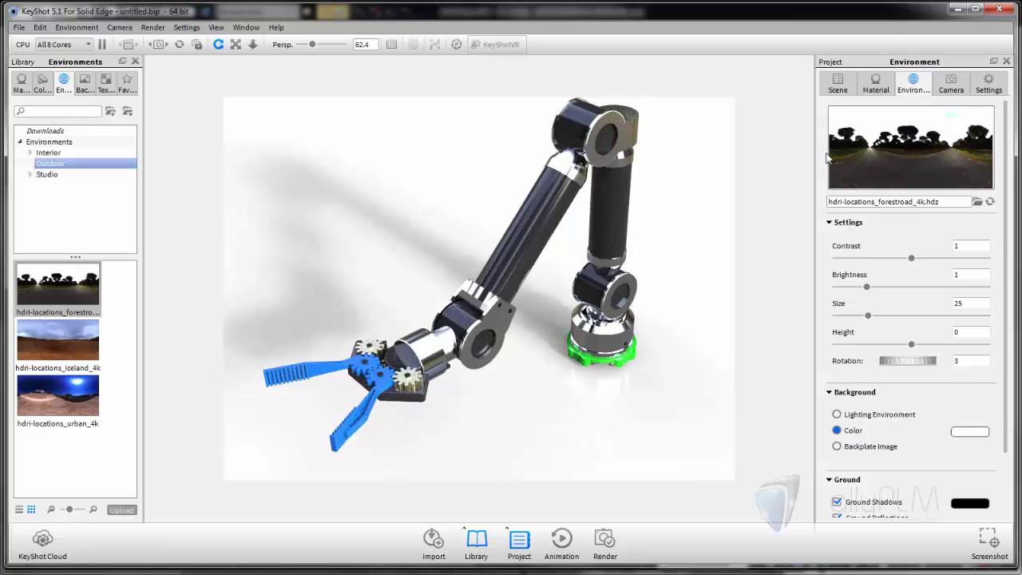
pyautogui.click(839, 83)
pyautogui.click(879, 262)
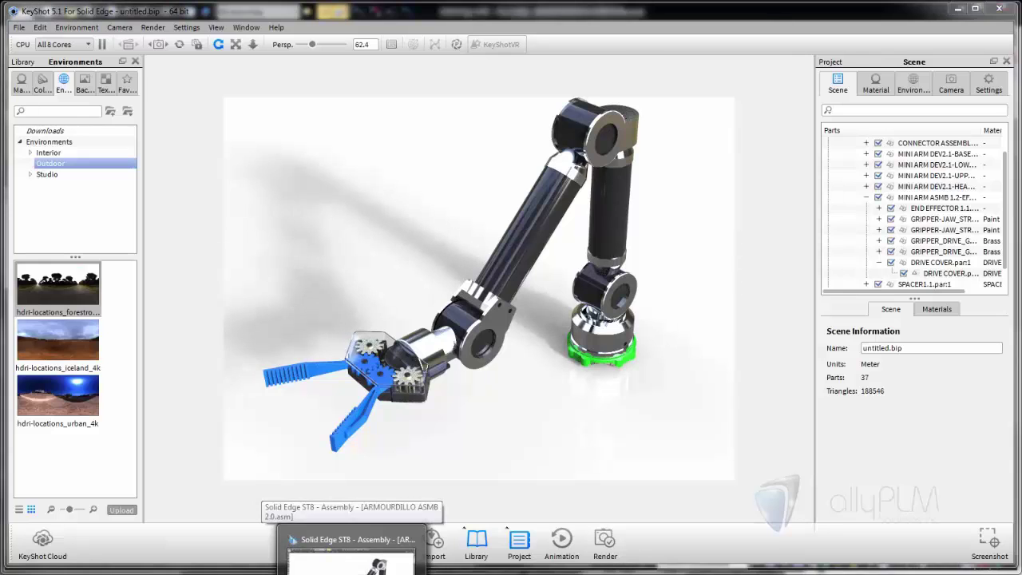
# - Switch to Solid Edge and activate the 00-All display configuration of the ARMOURDILLO ASMB 2.0 assembly
pyautogui.click(363, 545)
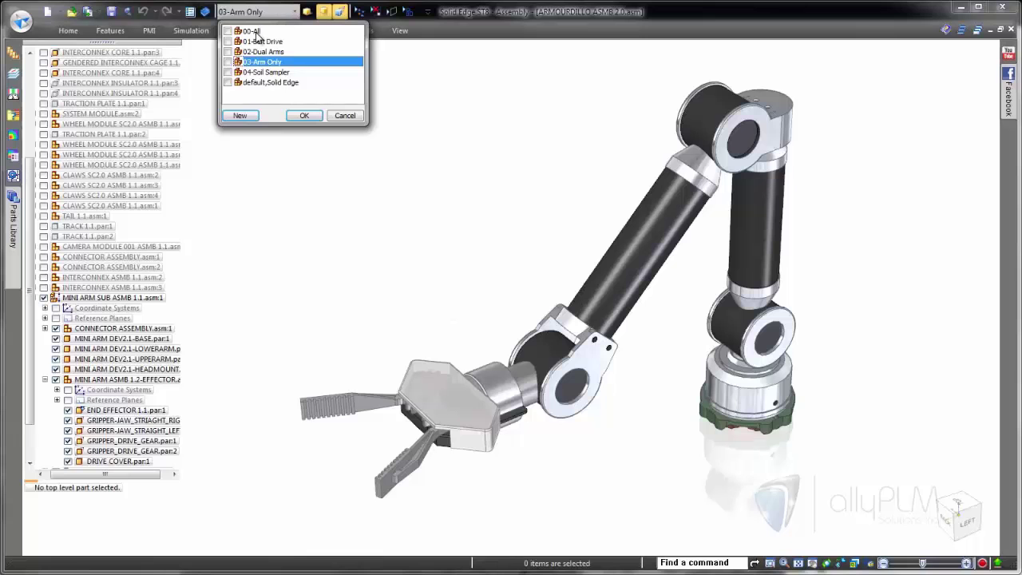
pyautogui.click(257, 31)
pyautogui.click(305, 116)
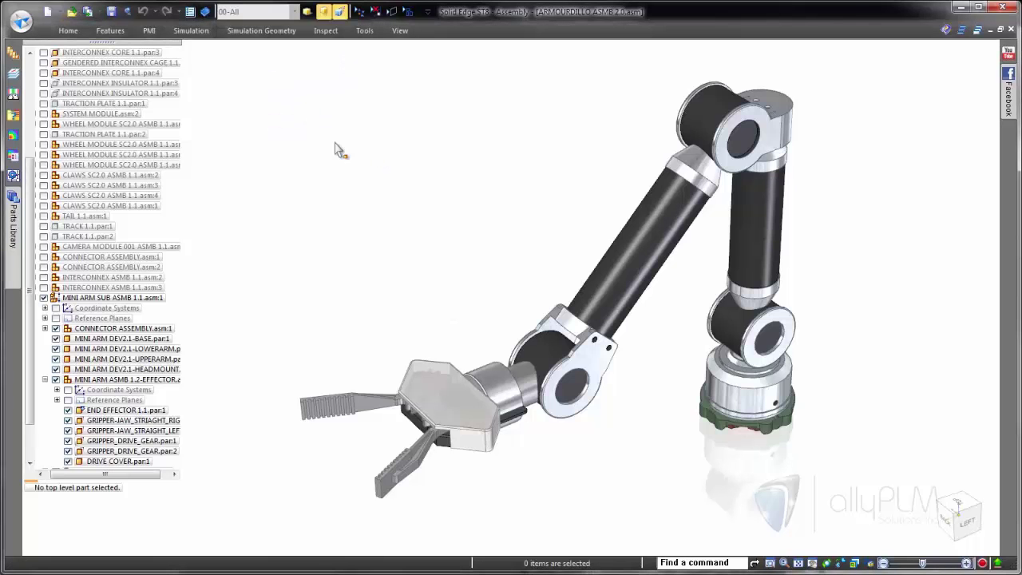
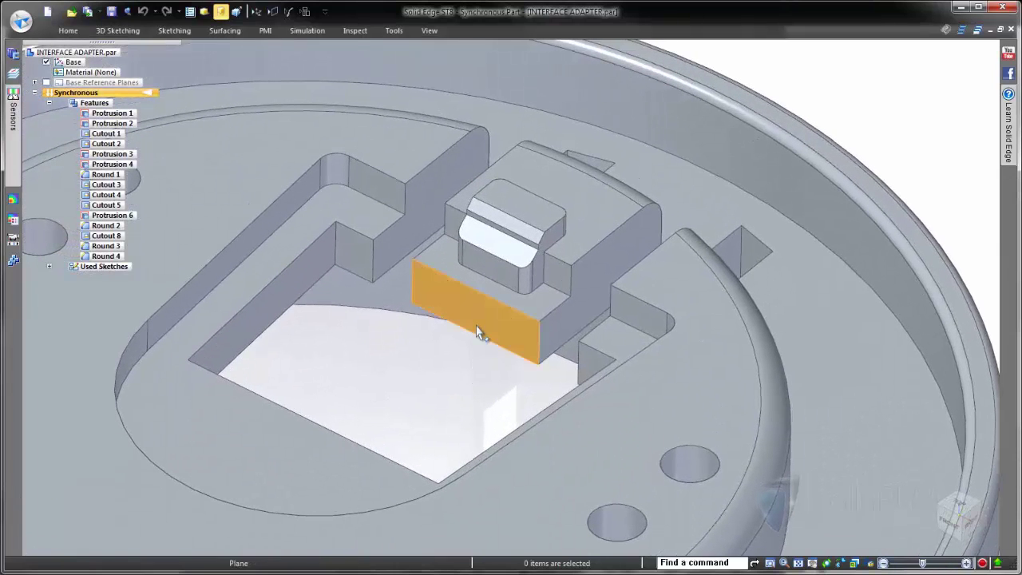
# - Select the center tab's end face and review the Design Intent help page and demonstration video
pyautogui.click(473, 333)
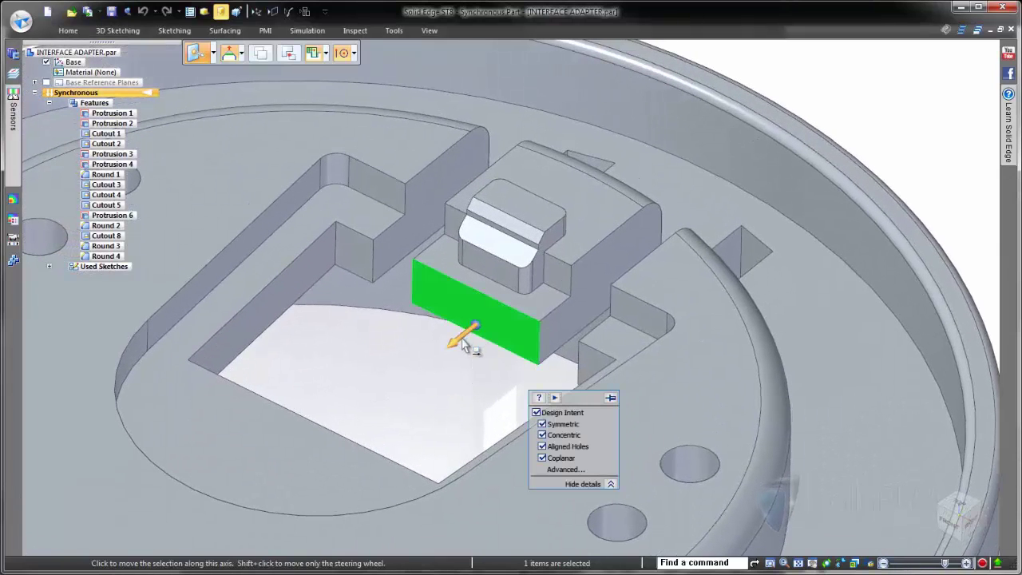
pyautogui.click(539, 398)
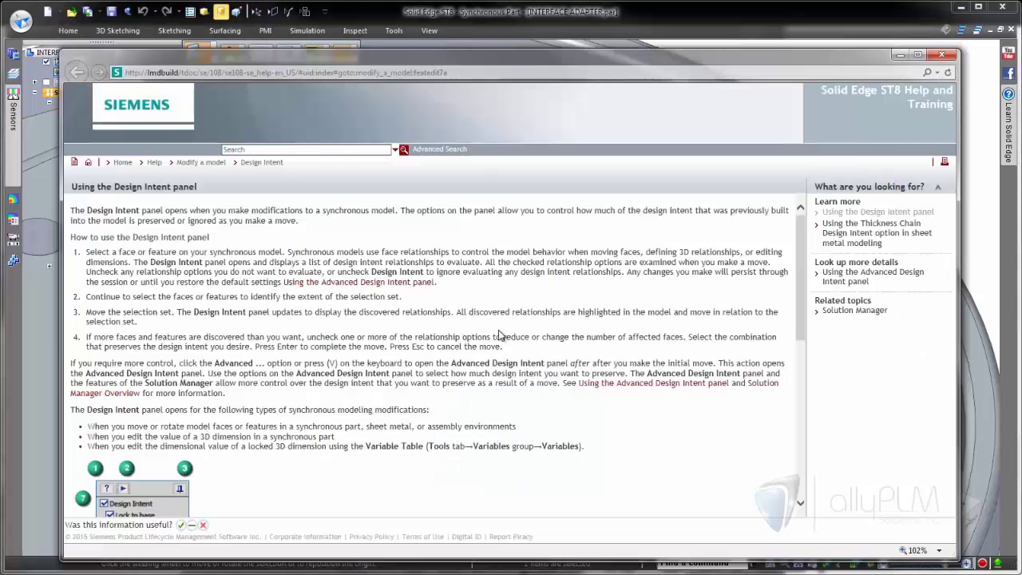
pyautogui.moveTo(799, 277); pyautogui.dragTo(798, 253)
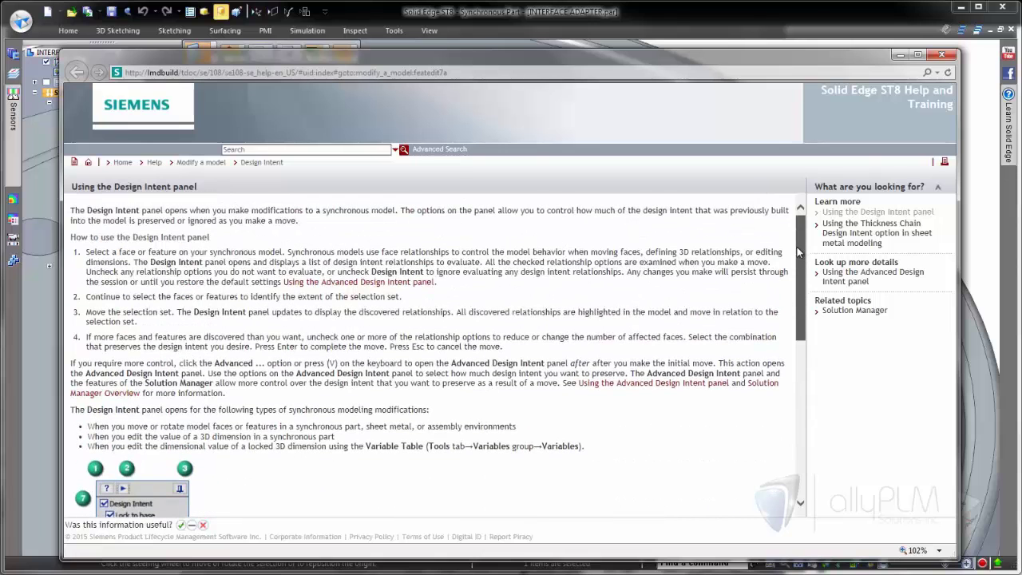
pyautogui.click(942, 54)
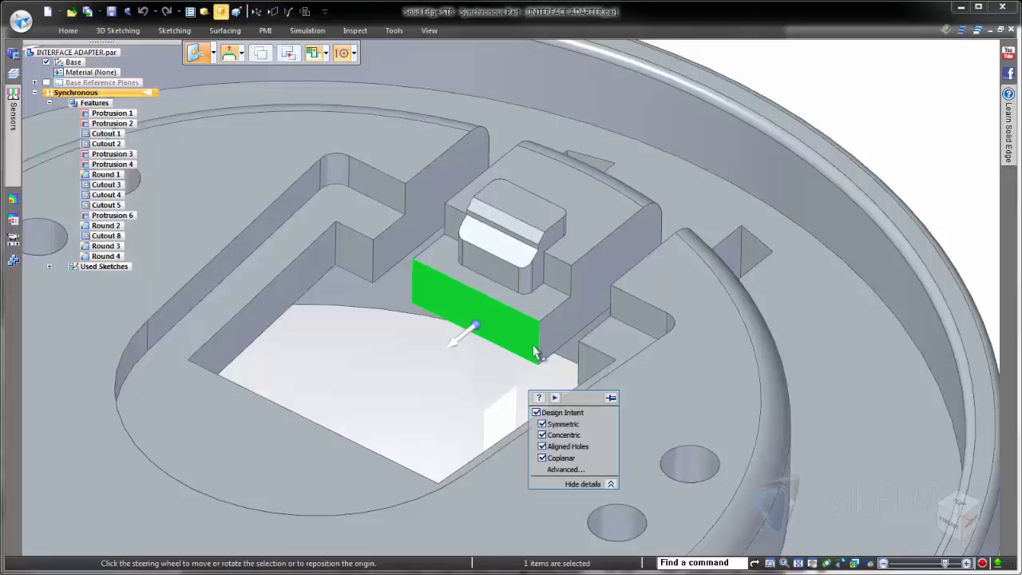
pyautogui.click(554, 399)
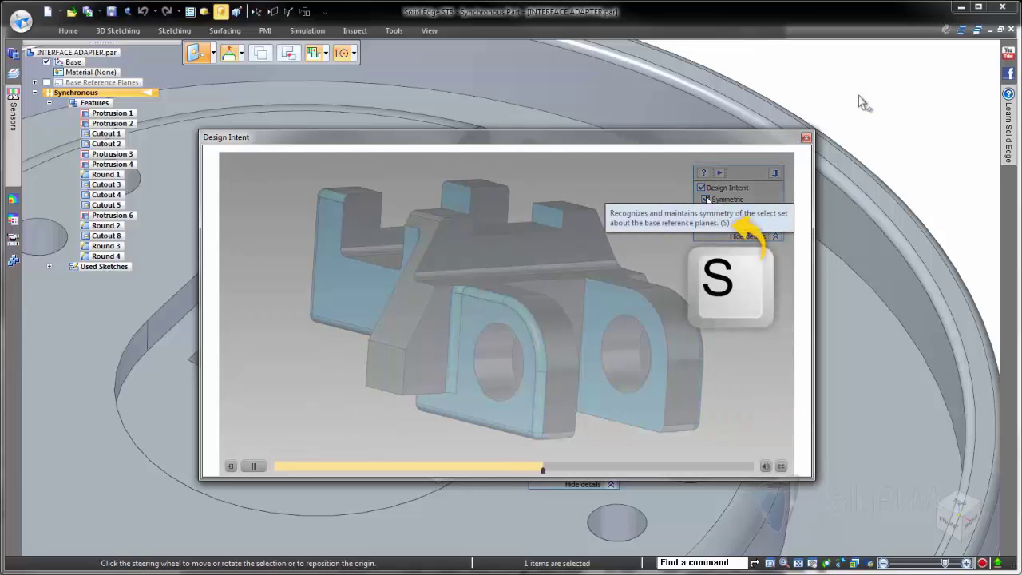
pyautogui.click(807, 137)
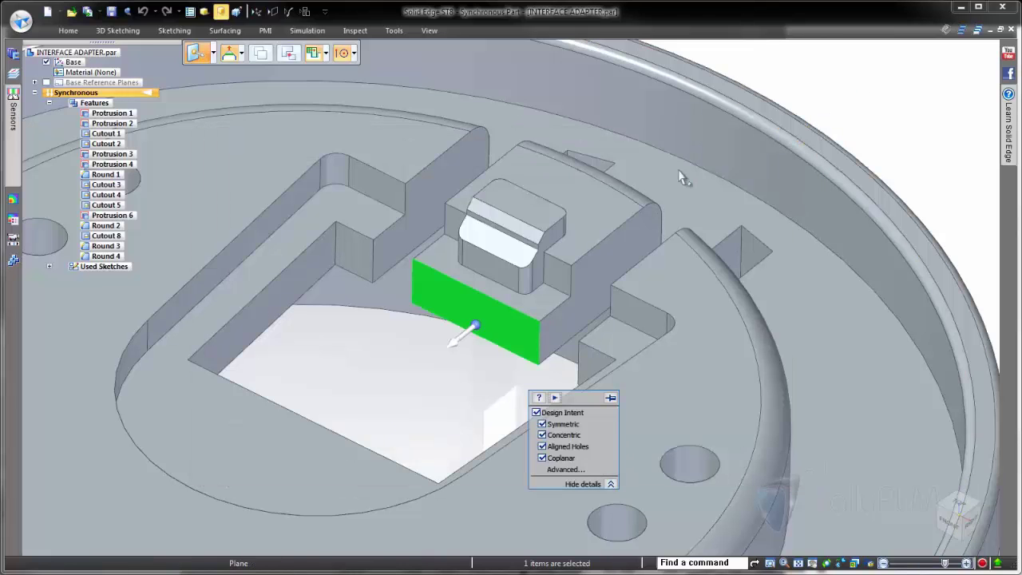
# - Extend the center tab's end face across the opening to the pocket's far edge, with the Coplanar relationship turned off
pyautogui.click(463, 338)
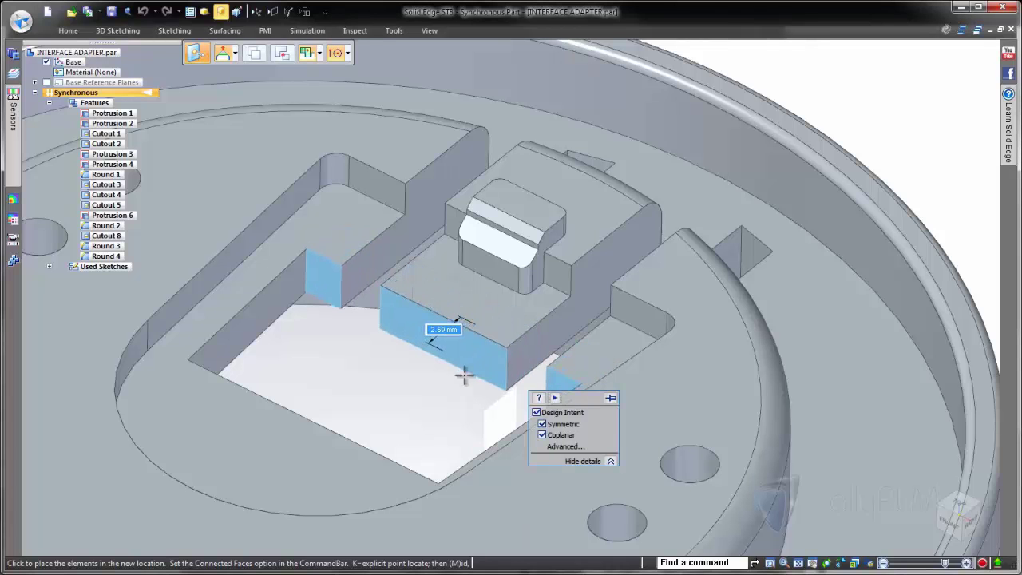
pyautogui.click(543, 436)
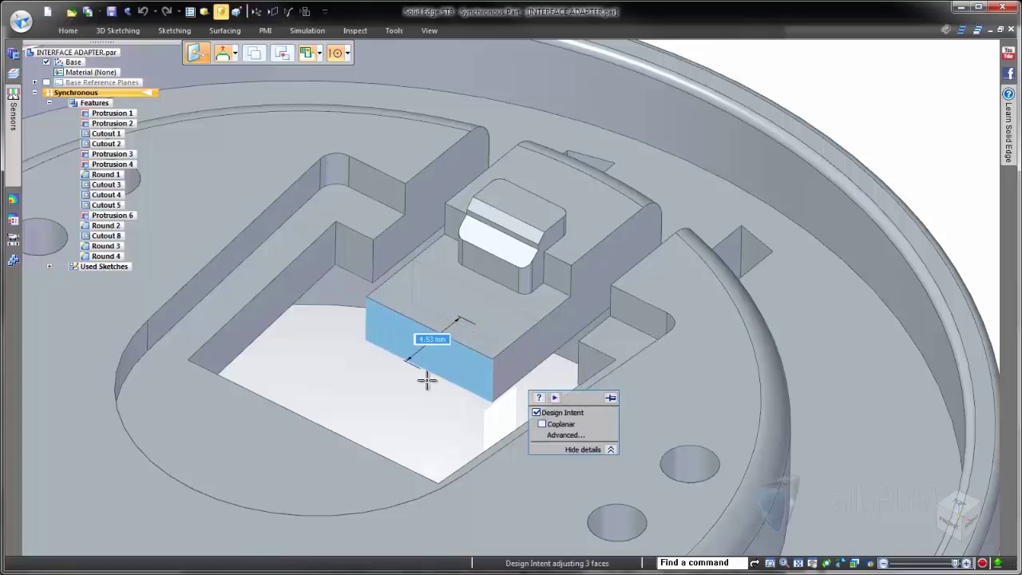
pyautogui.click(275, 424)
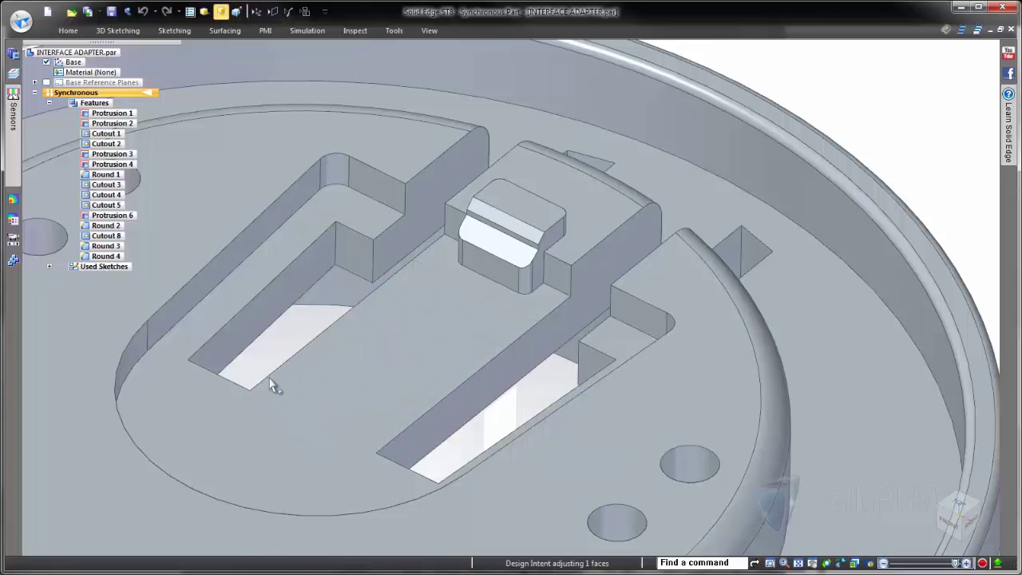
# - Sketch a circle about 11.9 mm in diameter on the pocket floor, centered on the pocket's rounded end
pyautogui.moveTo(828, 101); pyautogui.dragTo(361, 300, button='middle')
pyautogui.rightClick(361, 302)
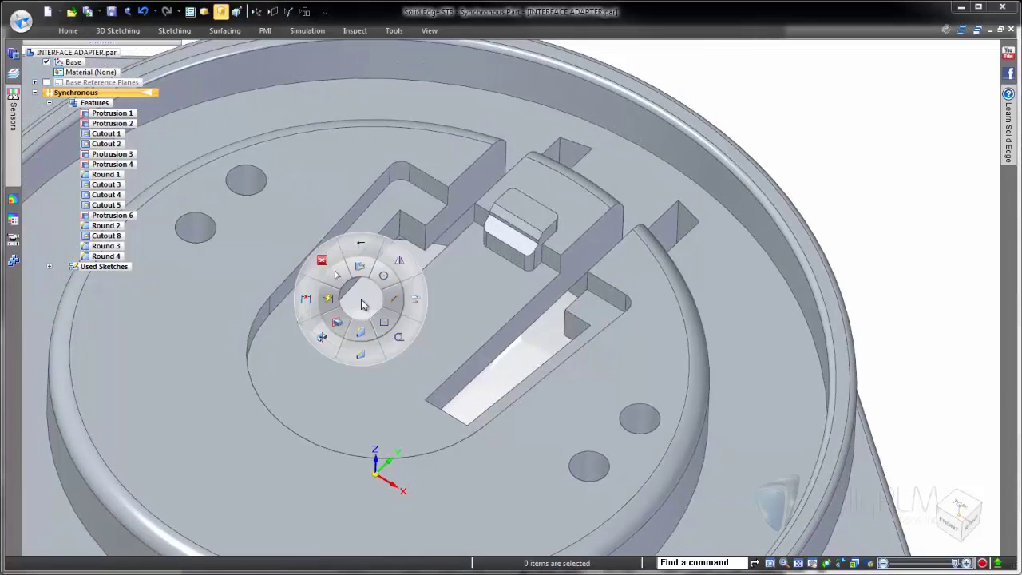
pyautogui.click(384, 275)
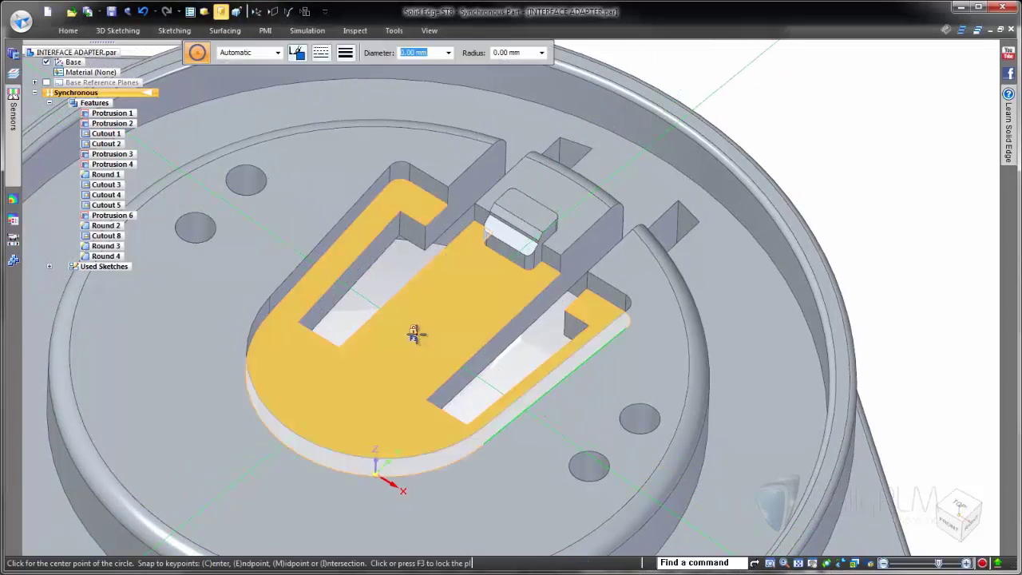
pyautogui.click(414, 330)
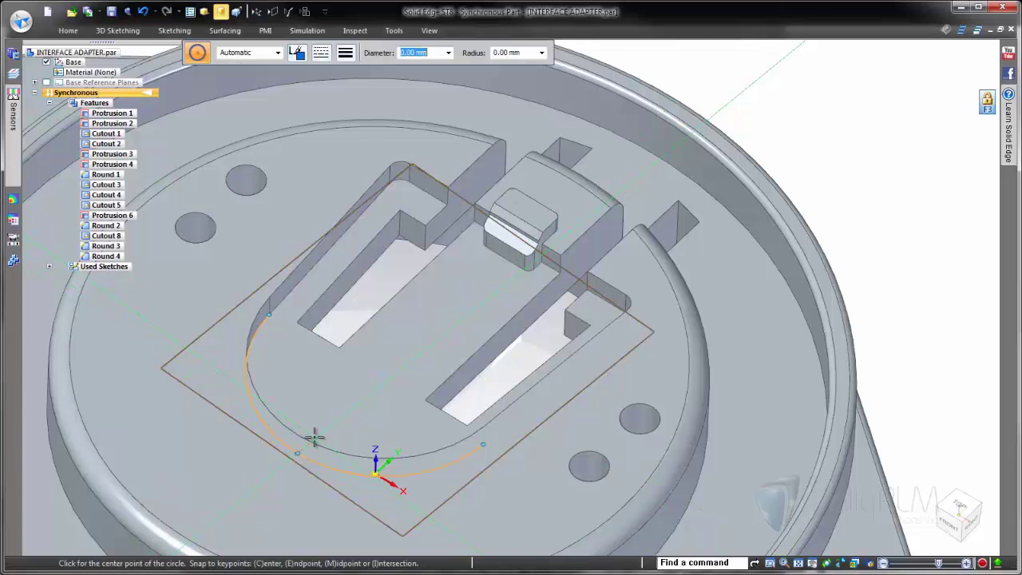
pyautogui.click(383, 370)
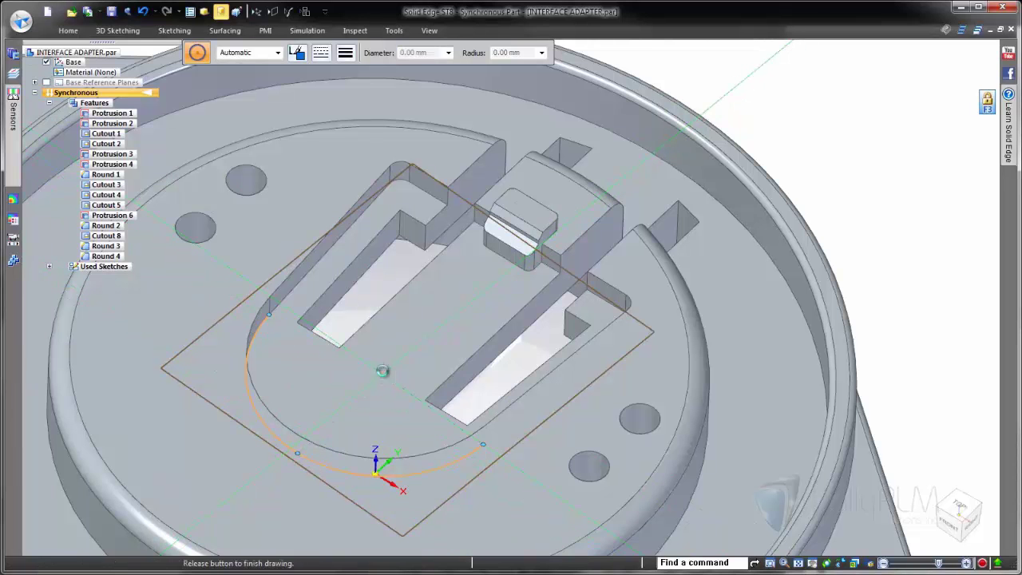
pyautogui.click(314, 336)
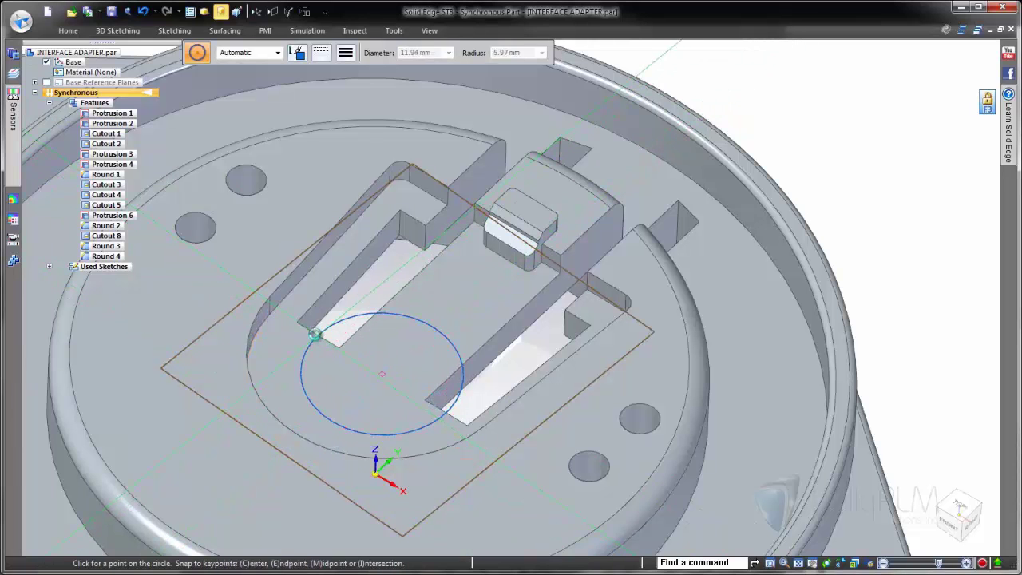
pyautogui.press('Escape')
# - Cut the circular region down through the pocket floor and the end of the center tab
pyautogui.click(386, 356)
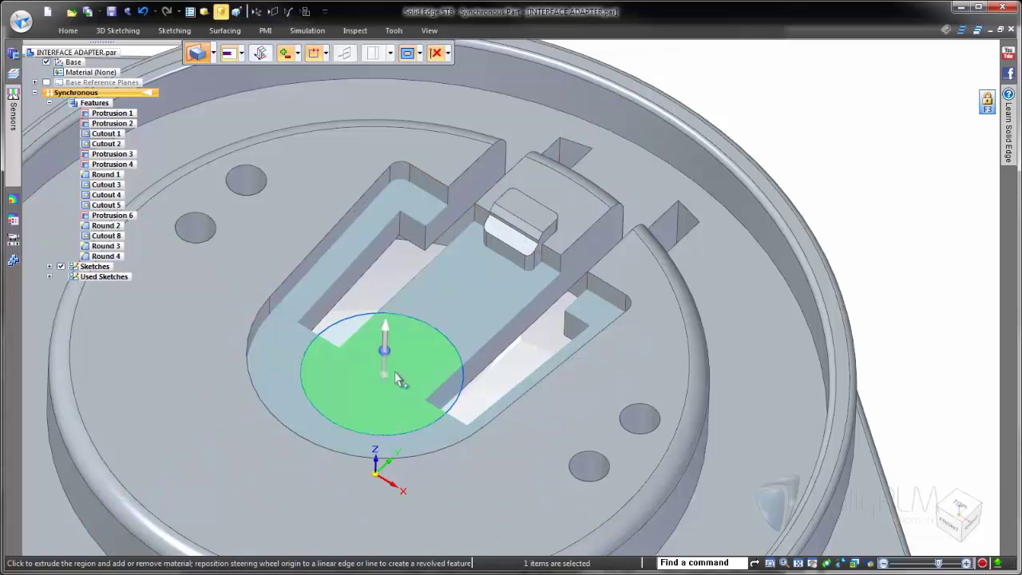
pyautogui.click(386, 366)
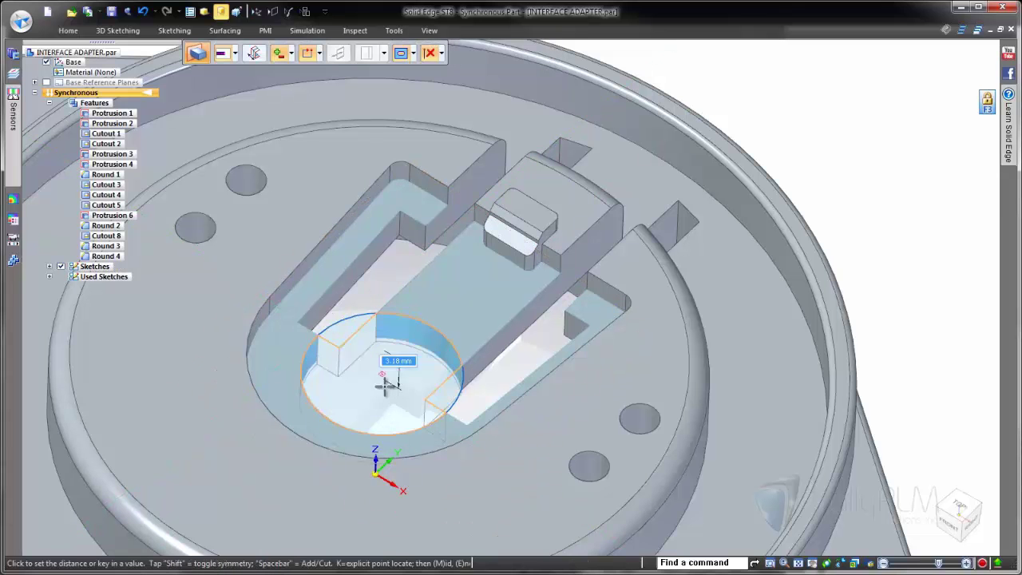
pyautogui.click(385, 398)
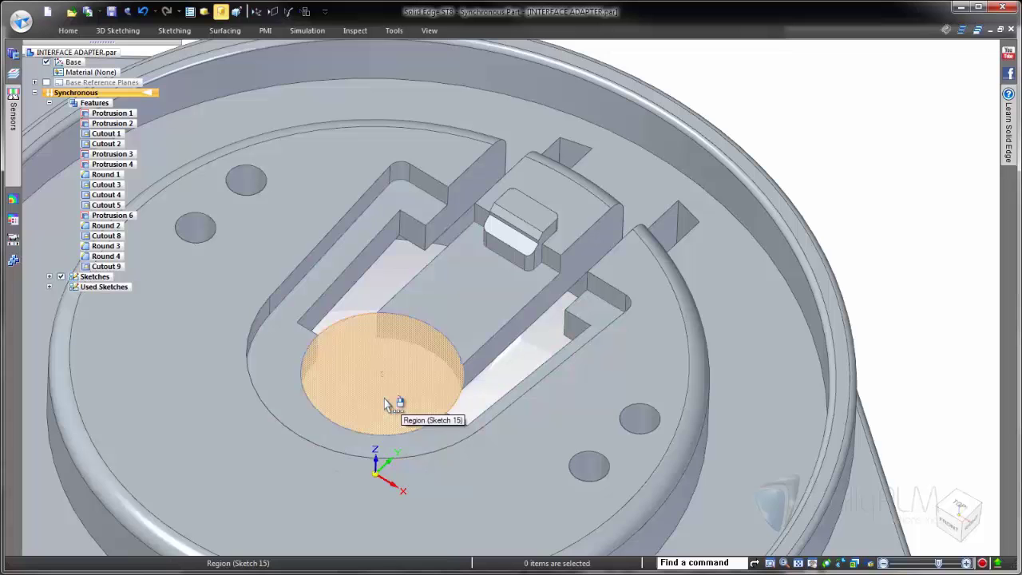
# - Round the two vertical corners at the center tab's curved tip with a 0.50 mm radius
pyautogui.rightClick(356, 321)
pyautogui.click(349, 342)
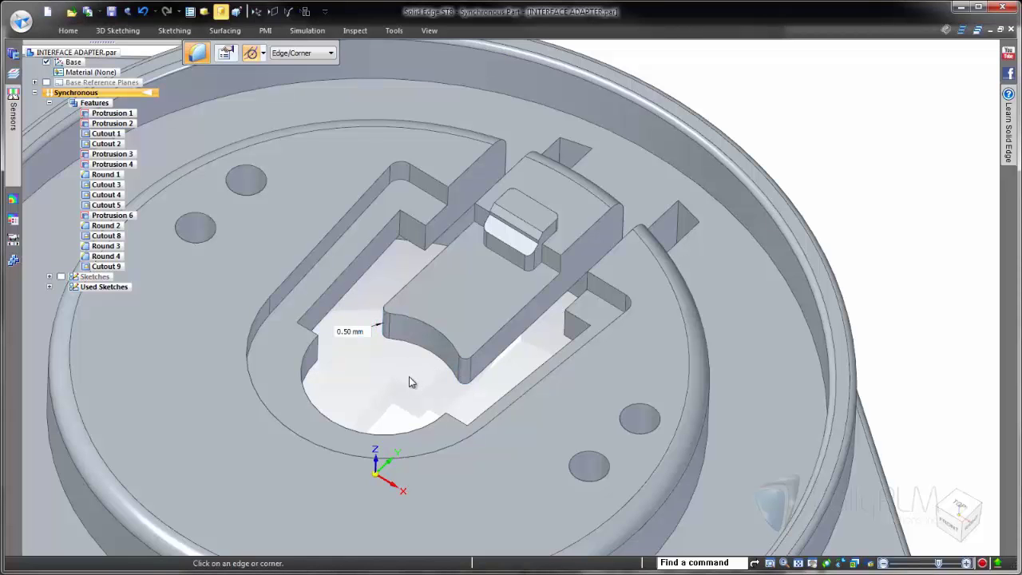
pyautogui.press('Return')
# - Rotate the opening's long side wall outward about the circular cutout's center, with Symmetric, Concentric and Parallel enabled, and move the Design Intent panel aside
pyautogui.scroll(4, 404, 382)
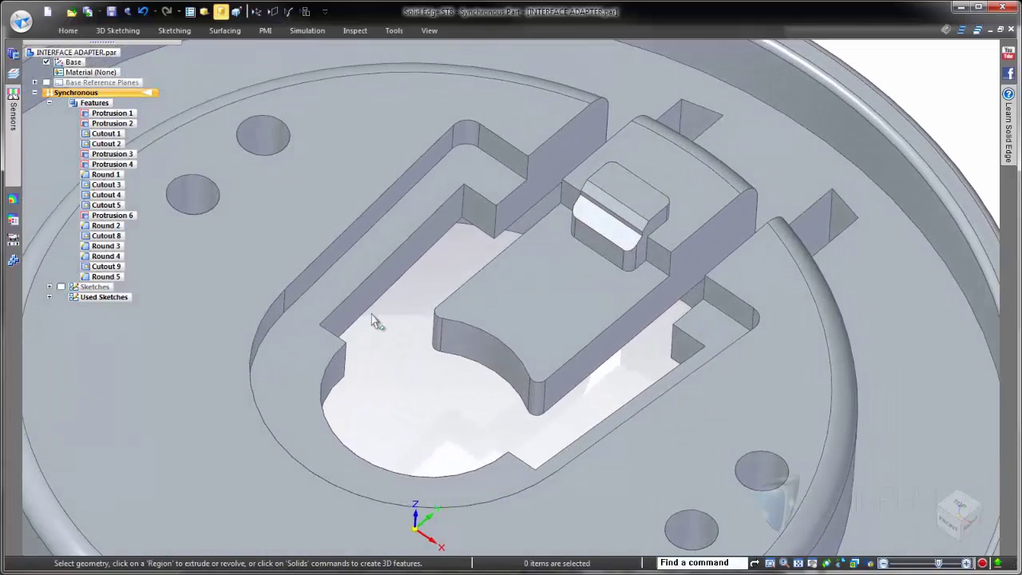
pyautogui.click(368, 304)
pyautogui.click(368, 304)
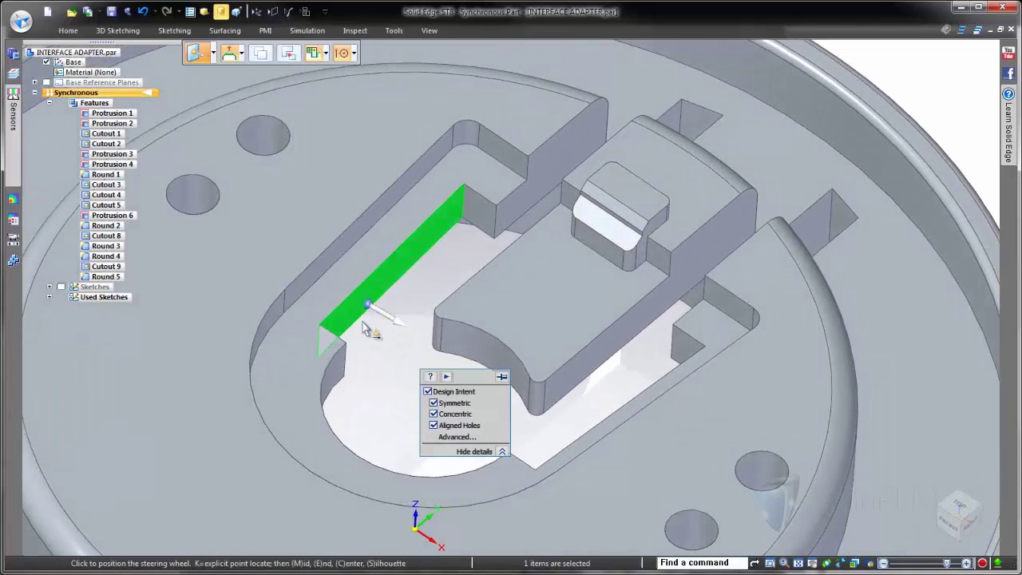
pyautogui.click(339, 440)
pyautogui.scroll(-2, 354, 433)
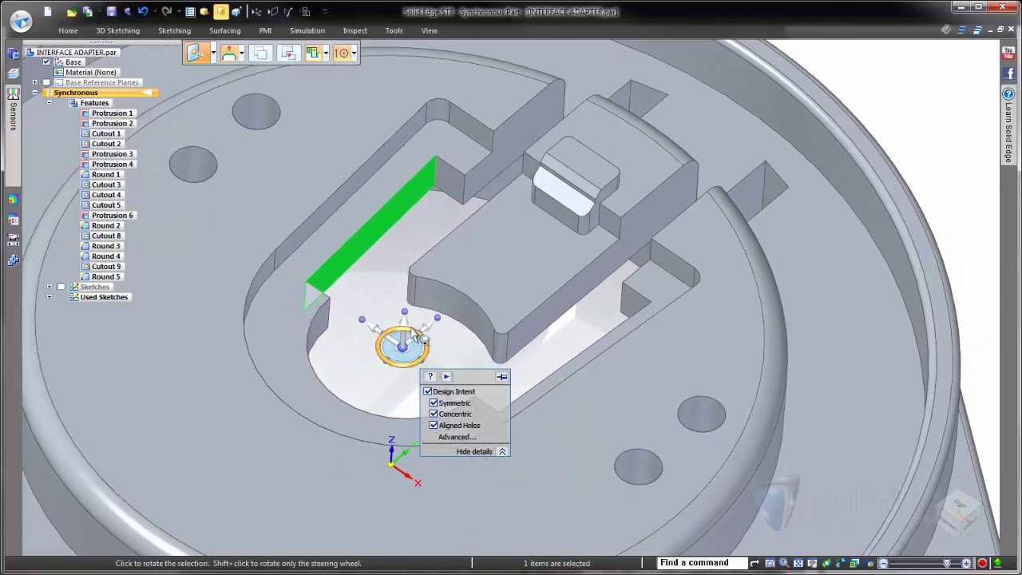
pyautogui.click(421, 335)
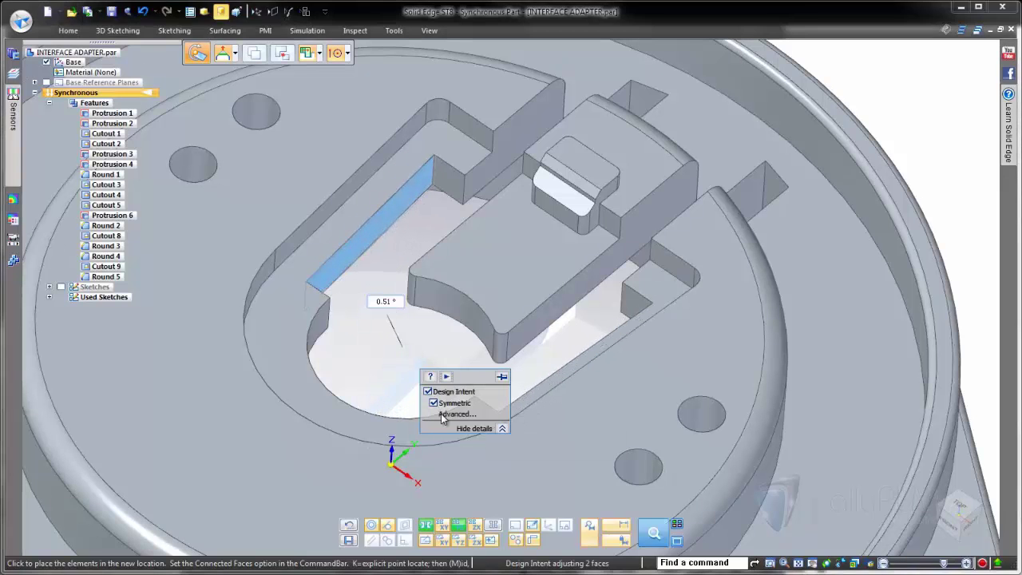
pyautogui.click(371, 542)
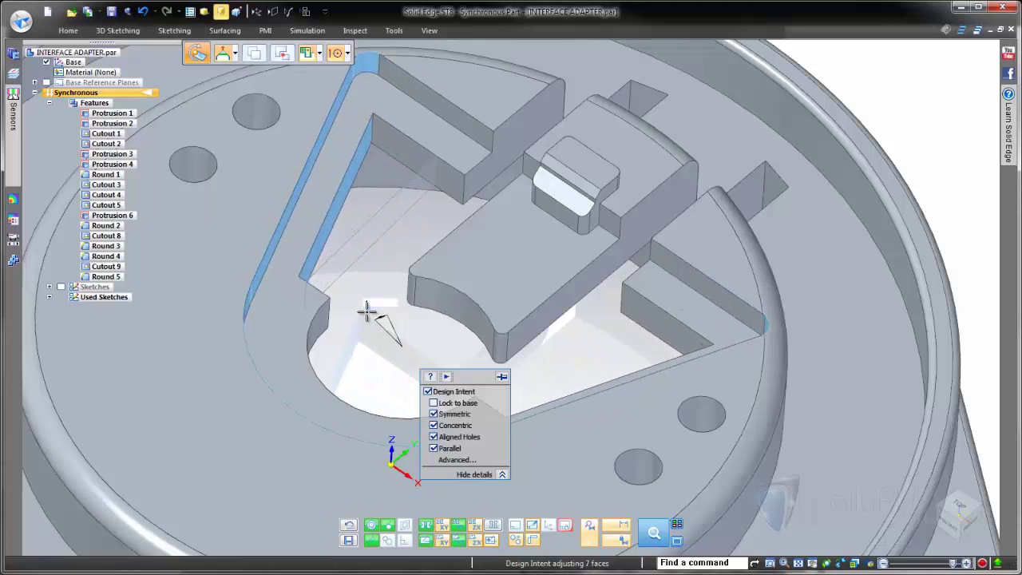
pyautogui.press('Escape')
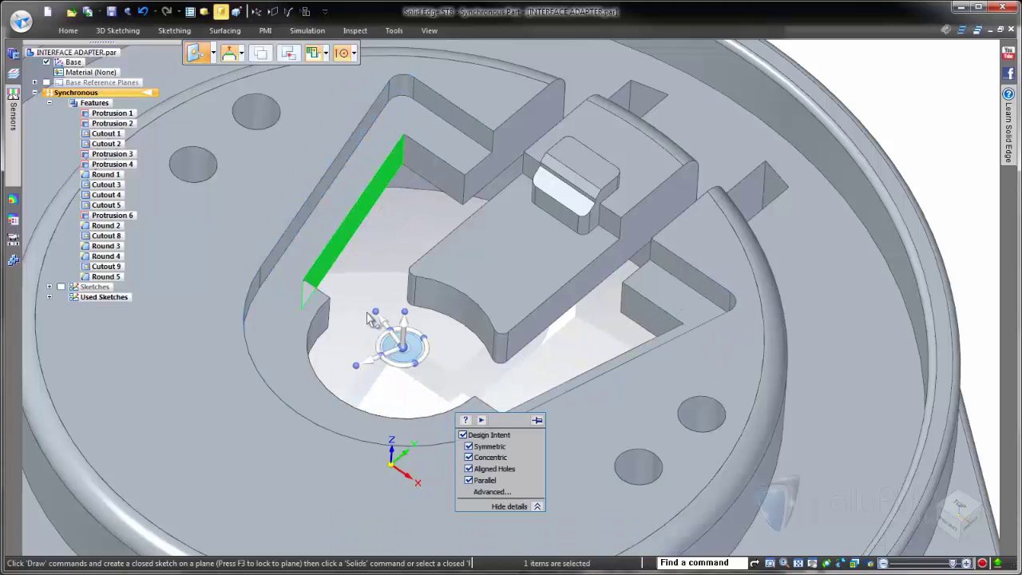
pyautogui.moveTo(511, 420); pyautogui.dragTo(938, 70)
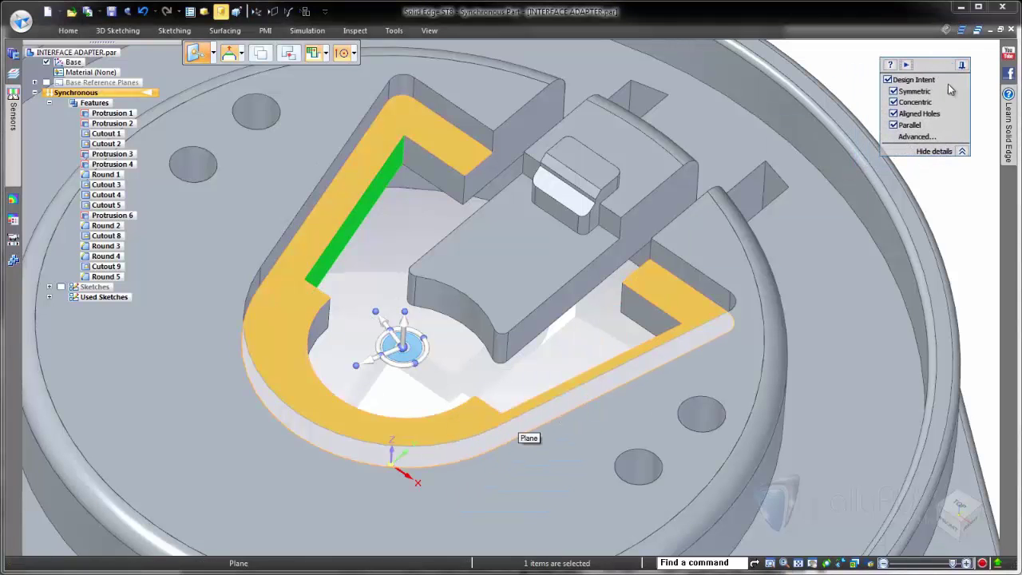
pyautogui.click(860, 85)
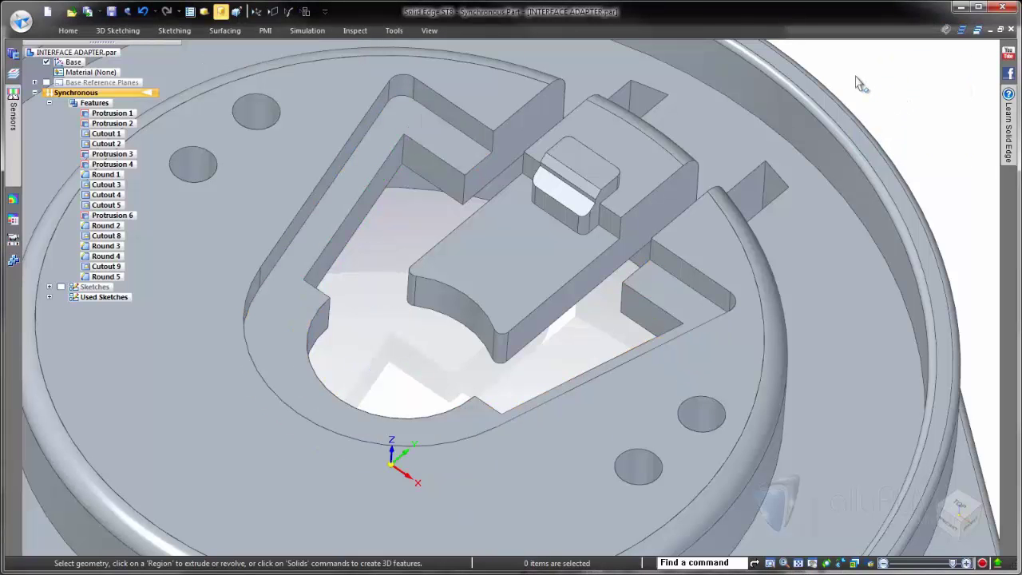
# - Move the whole latch block 5.00 mm toward the center tab's curved tip, trying Model Priority before using Select Set Priority
pyautogui.hotkey('ctrl', 't')
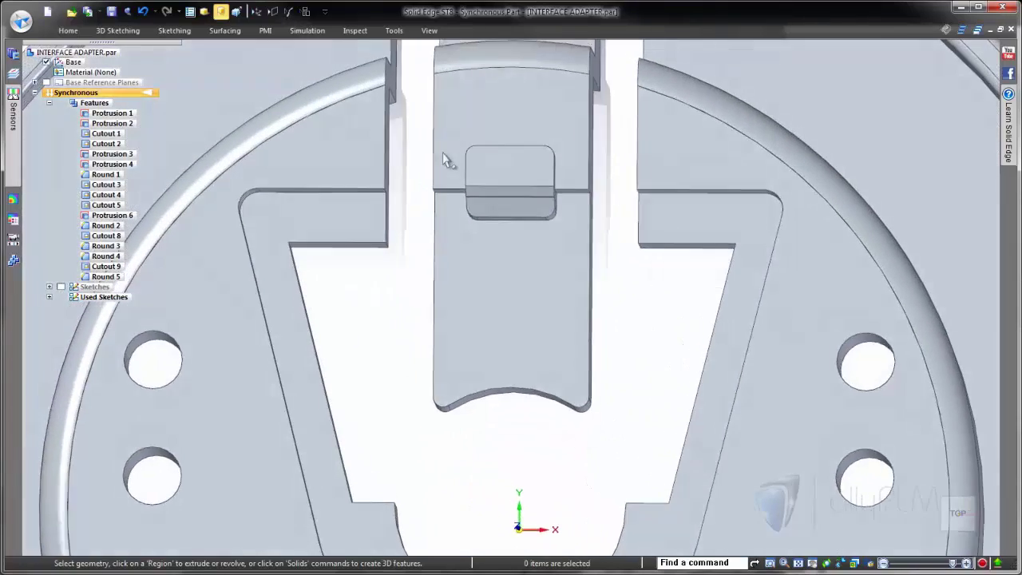
pyautogui.moveTo(471, 162); pyautogui.dragTo(601, 220)
pyautogui.hotkey('ctrl', 'i')
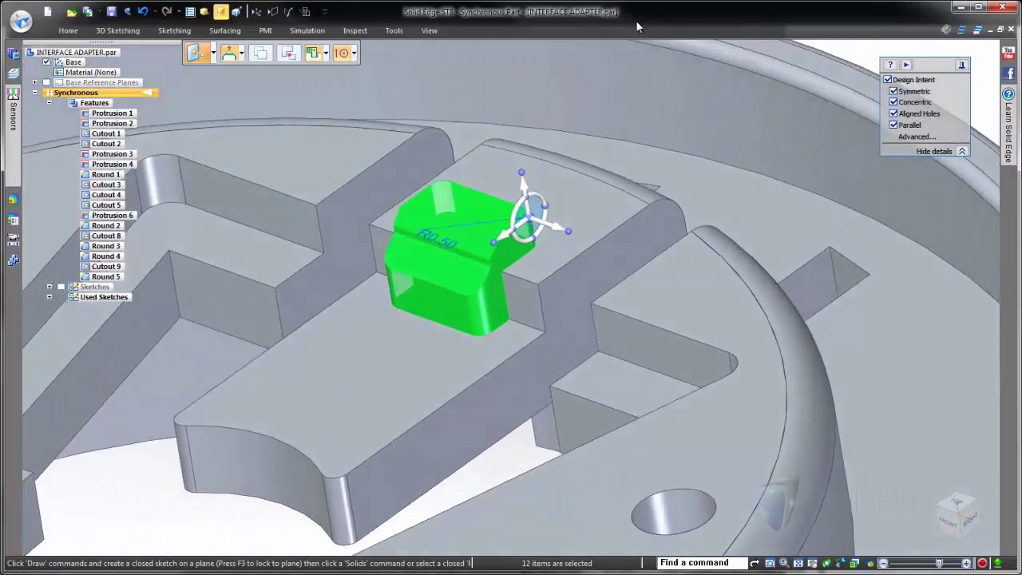
pyautogui.click(452, 196)
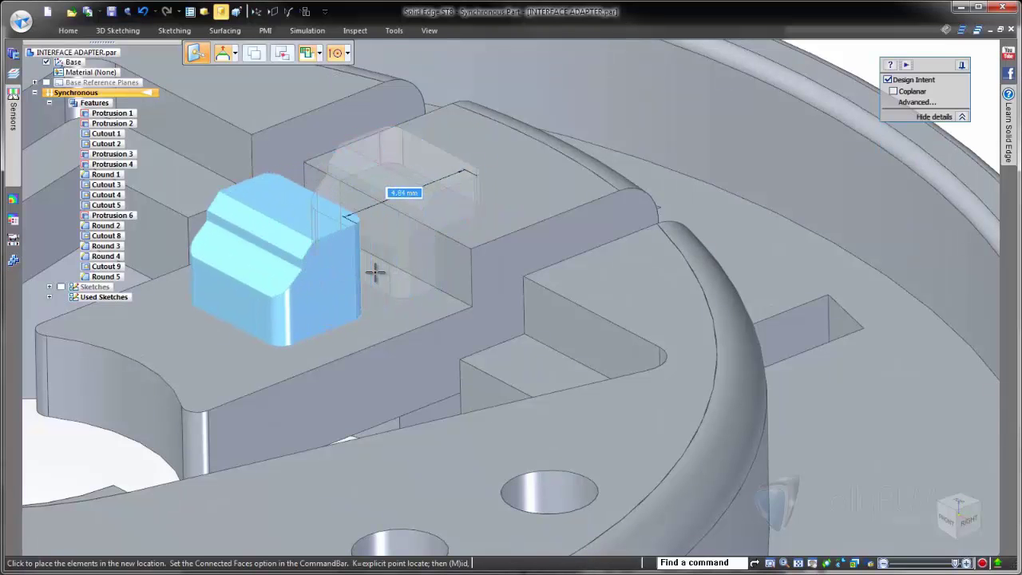
pyautogui.click(320, 57)
pyautogui.click(328, 85)
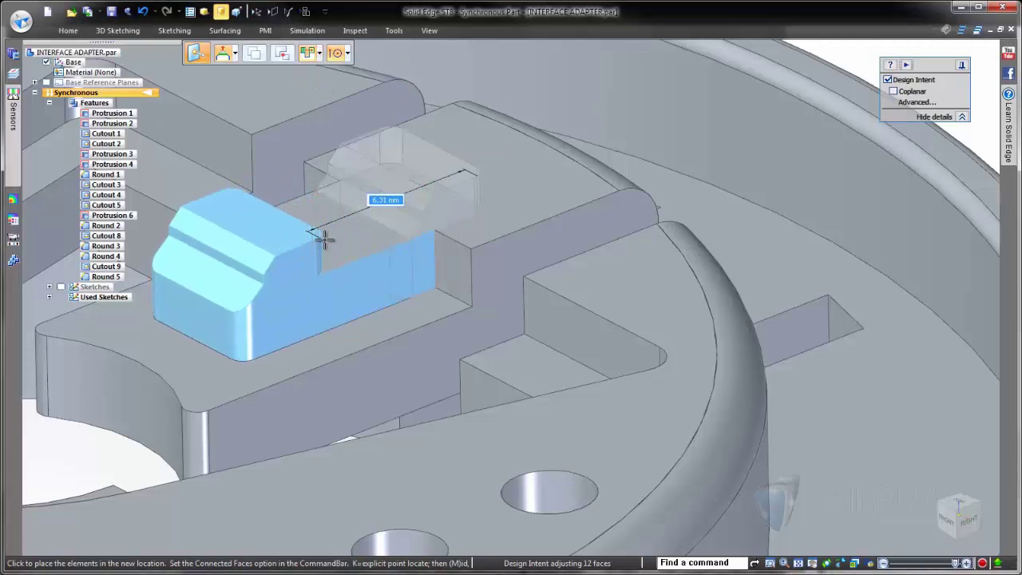
pyautogui.click(318, 56)
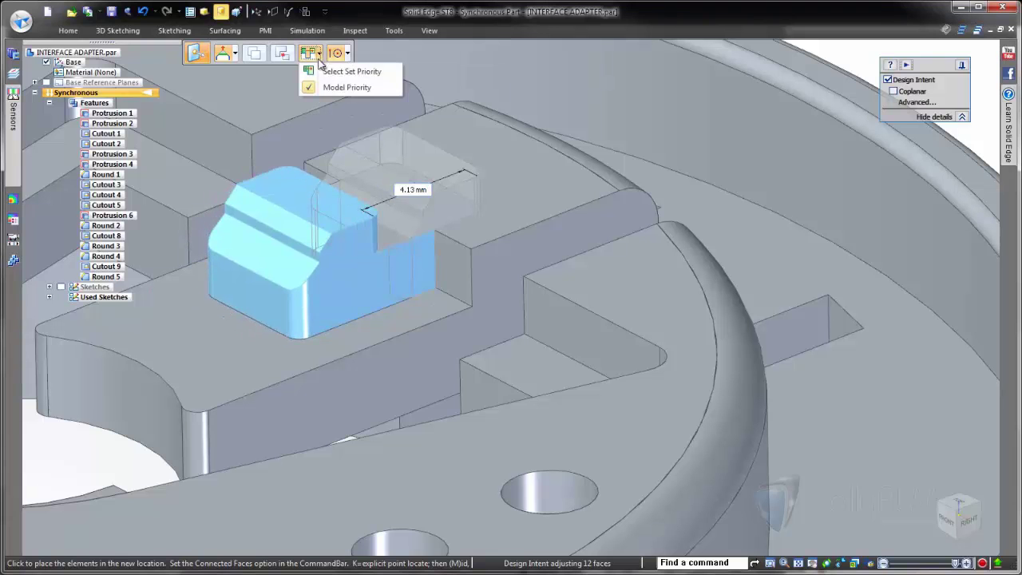
pyautogui.click(324, 73)
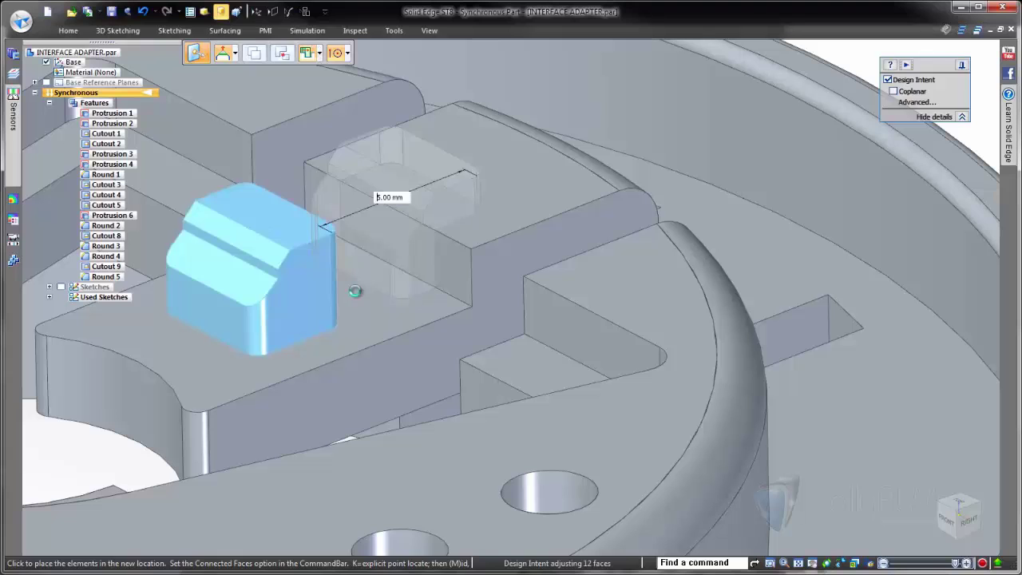
pyautogui.click(354, 291)
pyautogui.press('Escape')
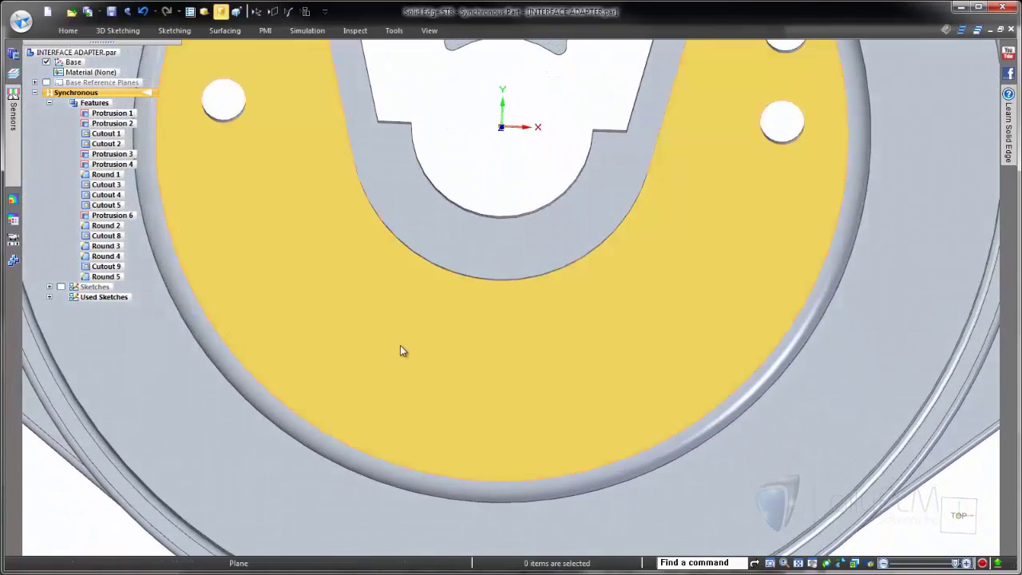
# - Sketch a horizontal 8.00 mm line, symmetric about the centerline, on the raised circular face just outside the pocket's curved end
pyautogui.click(401, 347)
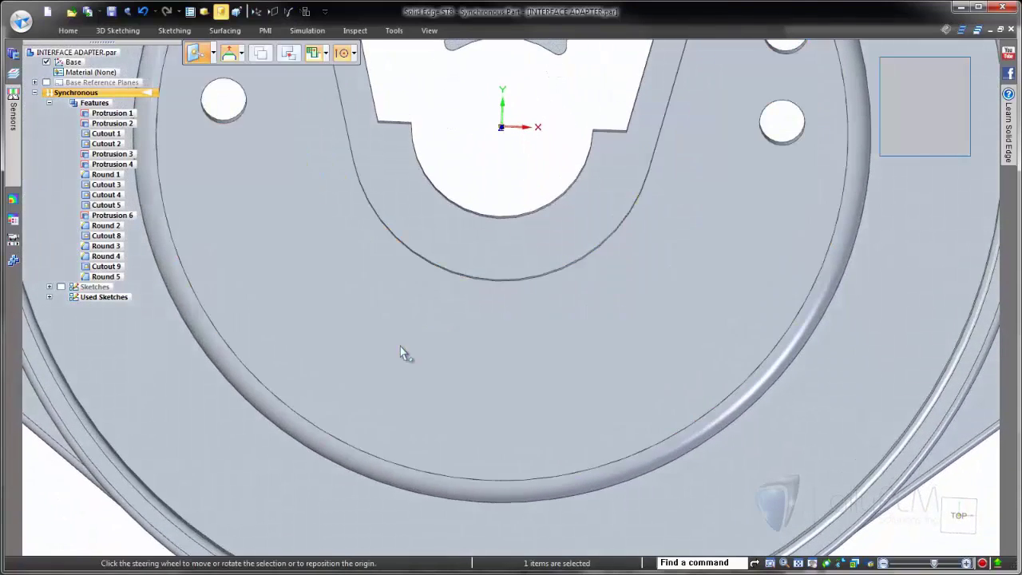
pyautogui.click(432, 345)
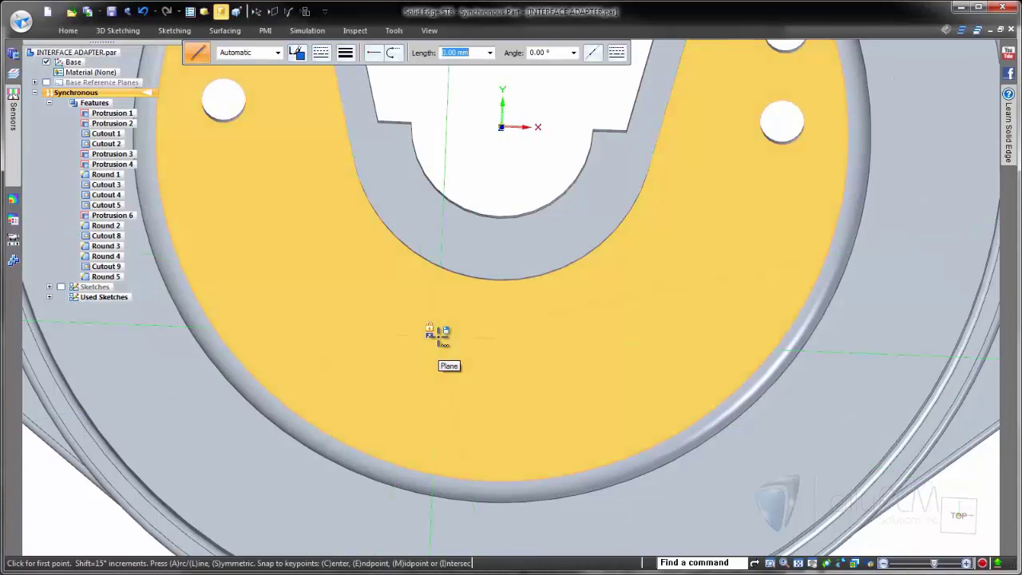
pyautogui.press('F3')
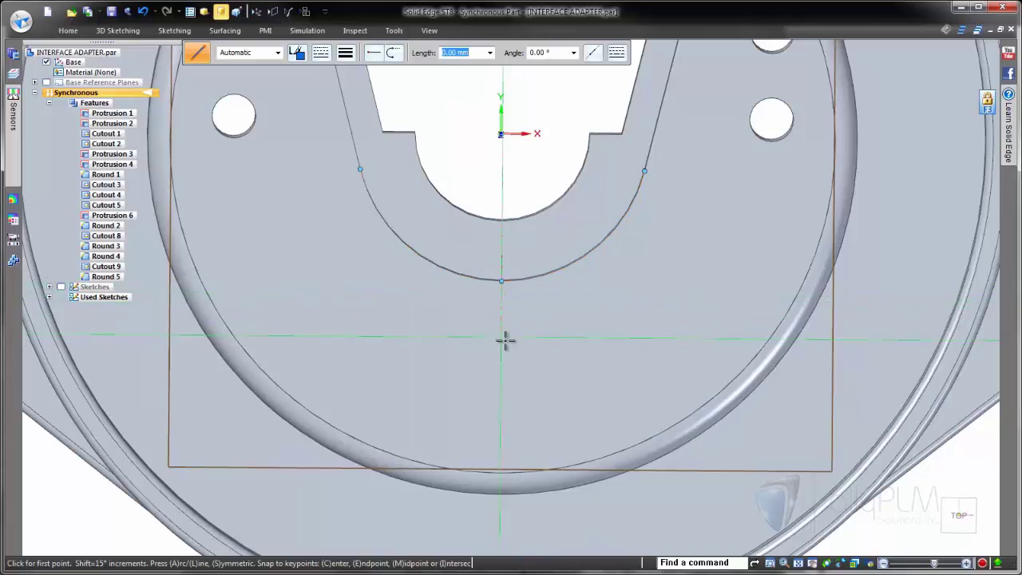
pyautogui.click(503, 327)
pyautogui.press('s')
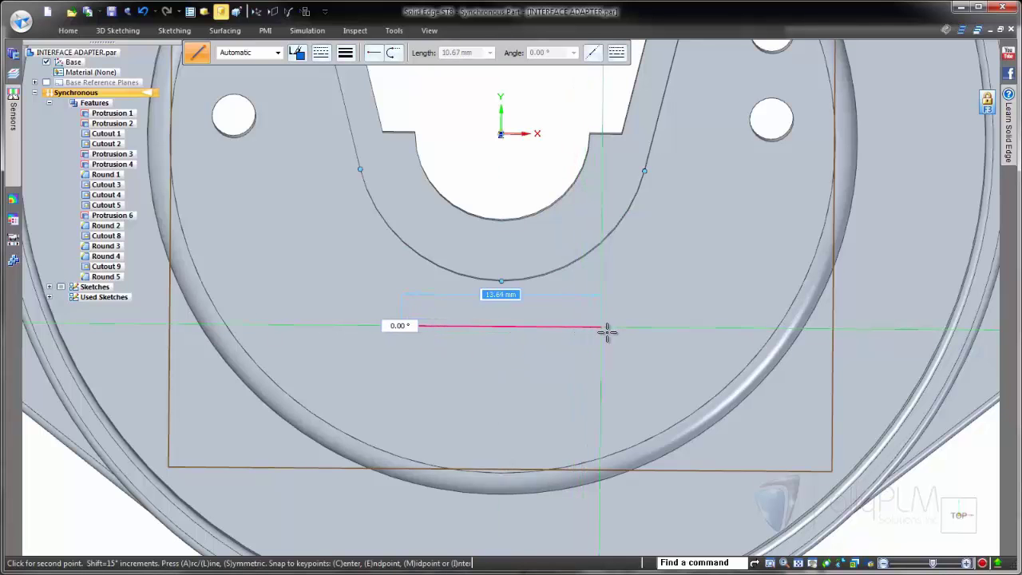
pyautogui.press('Tab')
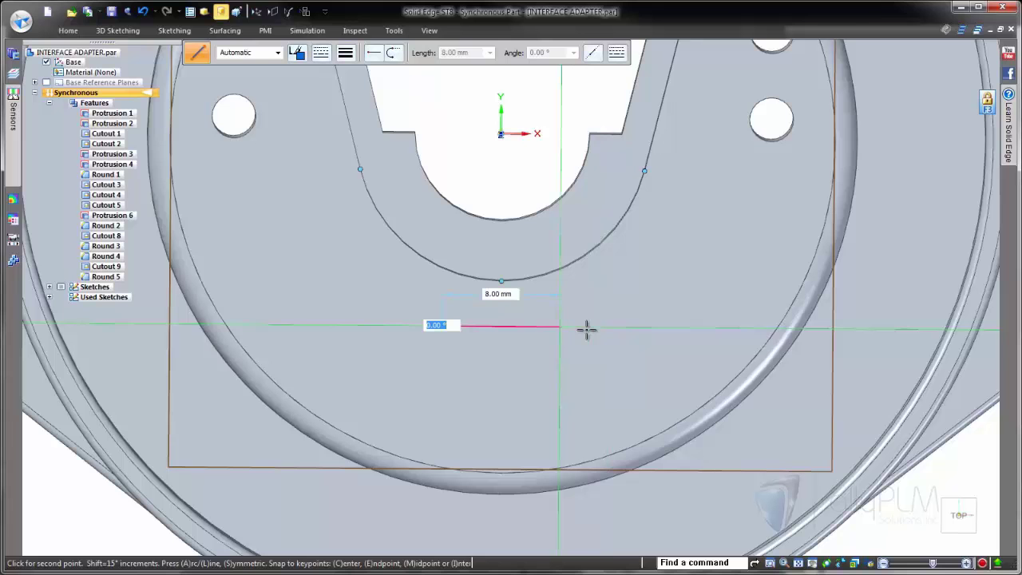
pyautogui.press('Return')
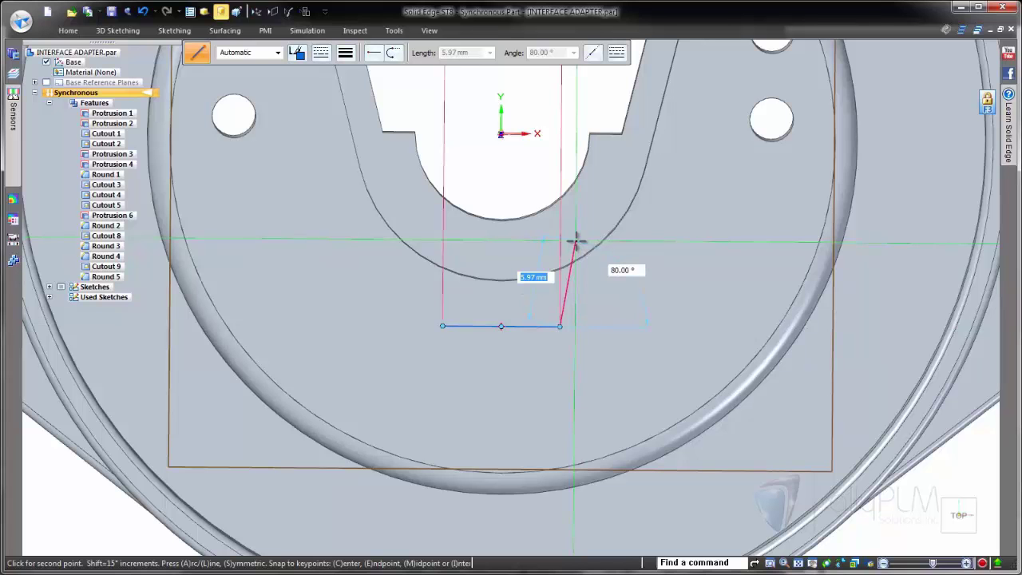
# - Add slanted side lines from the base line's two ends at 80° and 100°, crossing the pocket's curved edge
pyautogui.click(576, 238)
pyautogui.rightClick(576, 238)
pyautogui.click(443, 326)
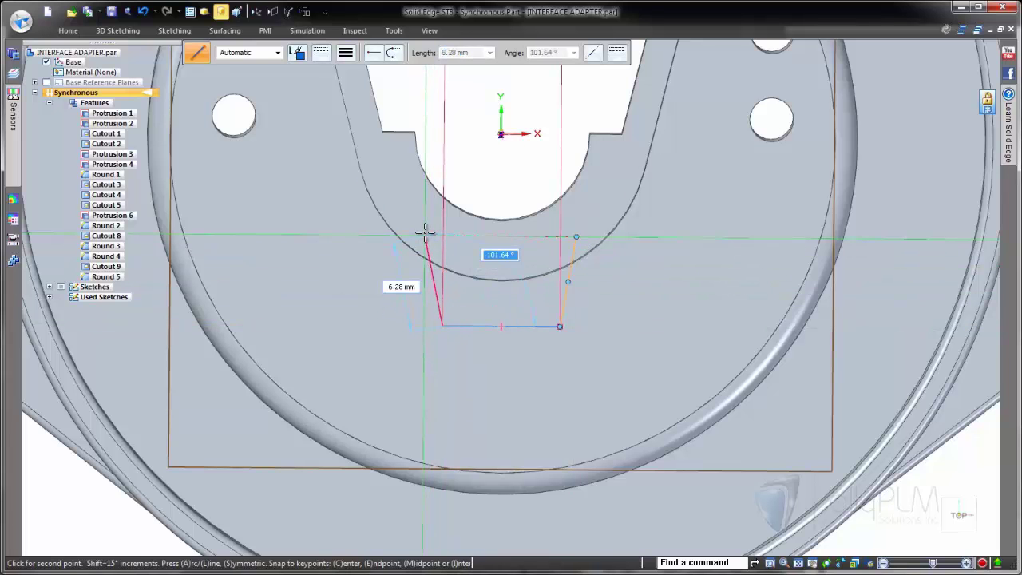
pyautogui.write('100')
pyautogui.press('Tab')
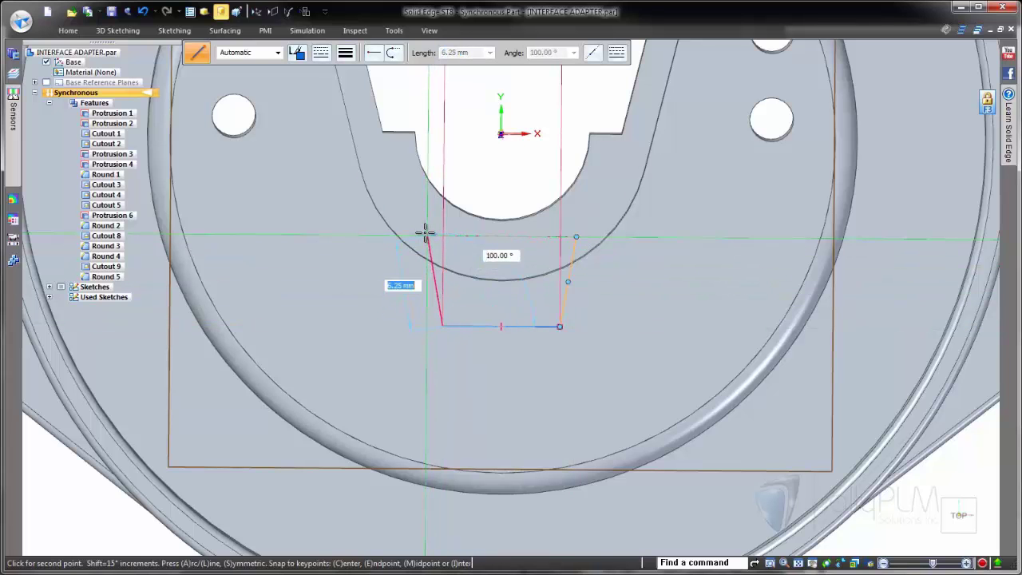
pyautogui.click(426, 233)
pyautogui.press('Escape')
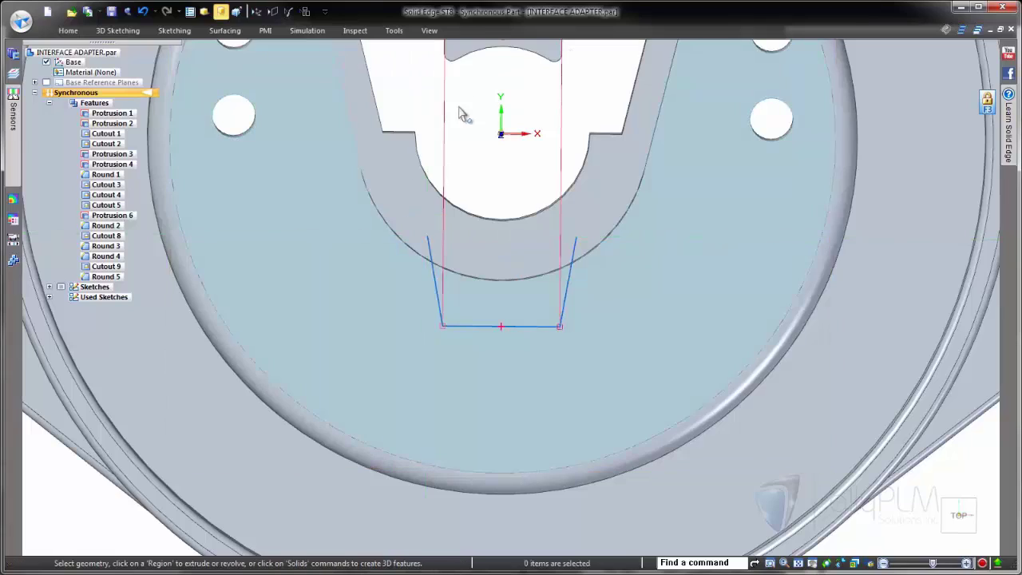
# - Cut the trapezoidal sketch region down to the level of the pocket floor
pyautogui.moveTo(490, 110)
pyautogui.mouseDown(button='middle')
pyautogui.moveTo(497, 132)
pyautogui.moveTo(465, 196)
pyautogui.moveTo(306, 209)
pyautogui.mouseUp(button='middle')
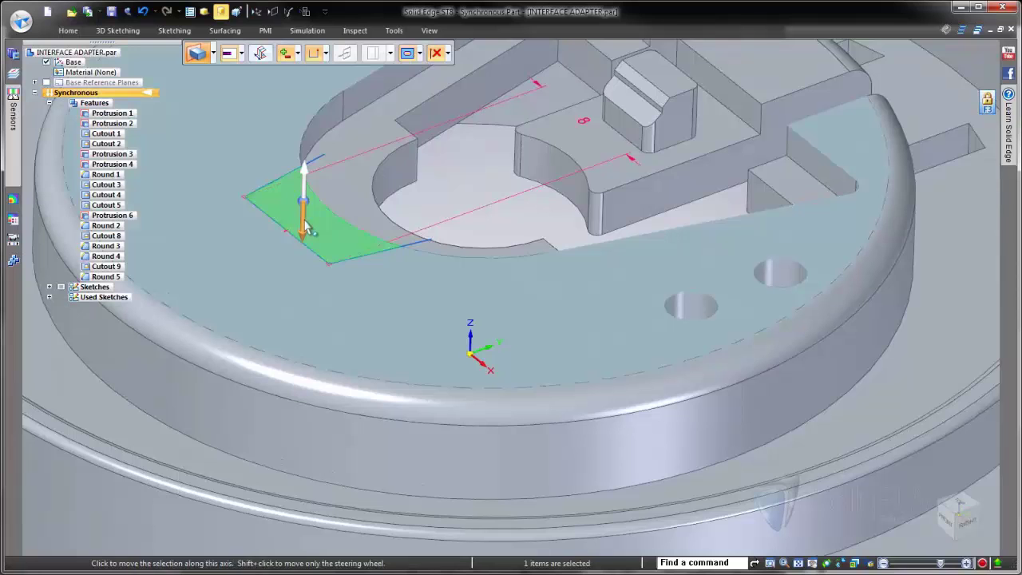
pyautogui.click(304, 170)
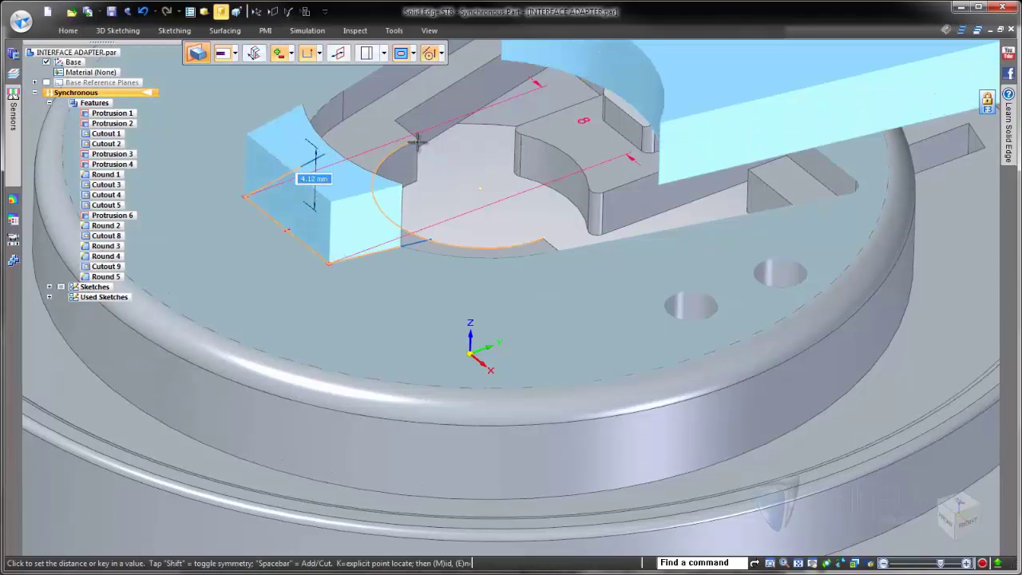
pyautogui.press('space')
pyautogui.click(431, 174)
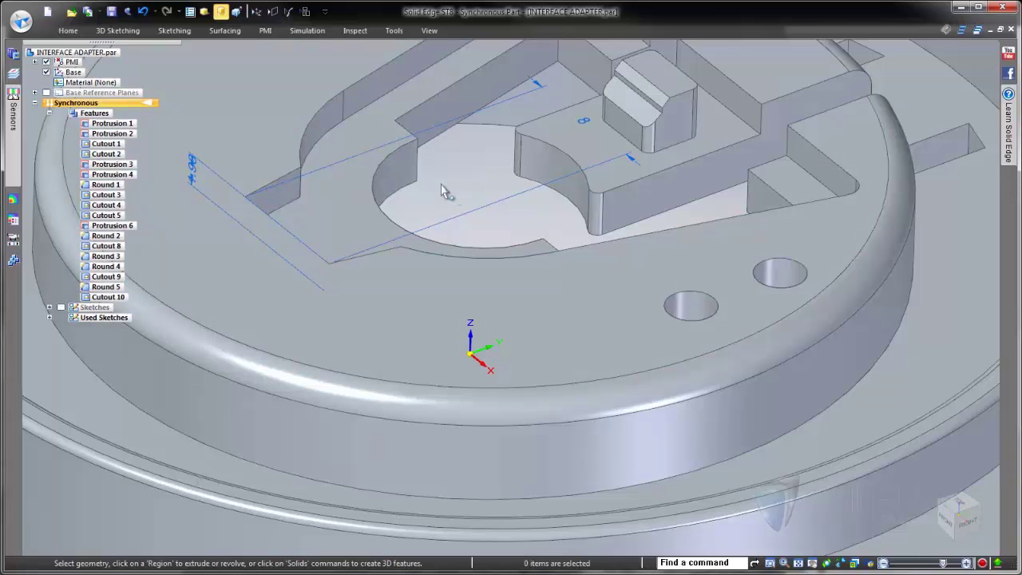
# - Sketch a symmetric horizontal line about 16 mm long below the new notch on the raised circular face, centered on the notch
pyautogui.moveTo(424, 188); pyautogui.dragTo(469, 209, button='middle')
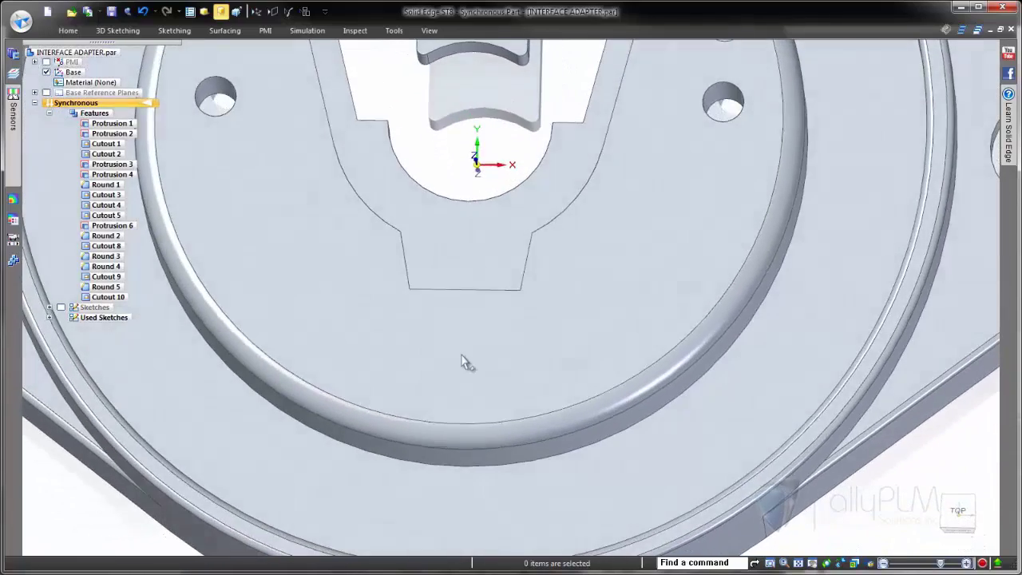
pyautogui.moveTo(468, 362); pyautogui.dragTo(441, 203, button='middle')
pyautogui.rightClick(442, 203)
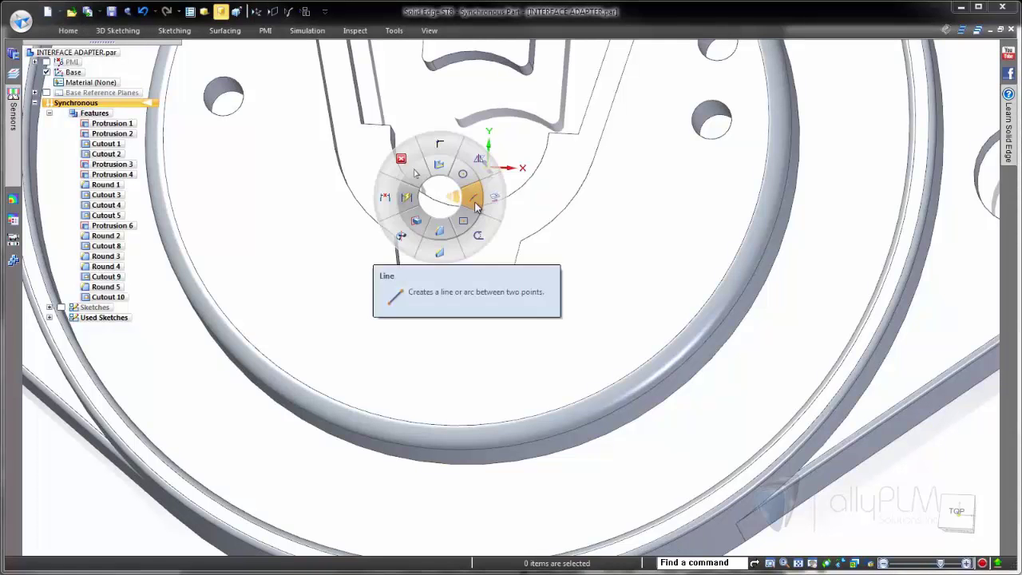
pyautogui.click(469, 213)
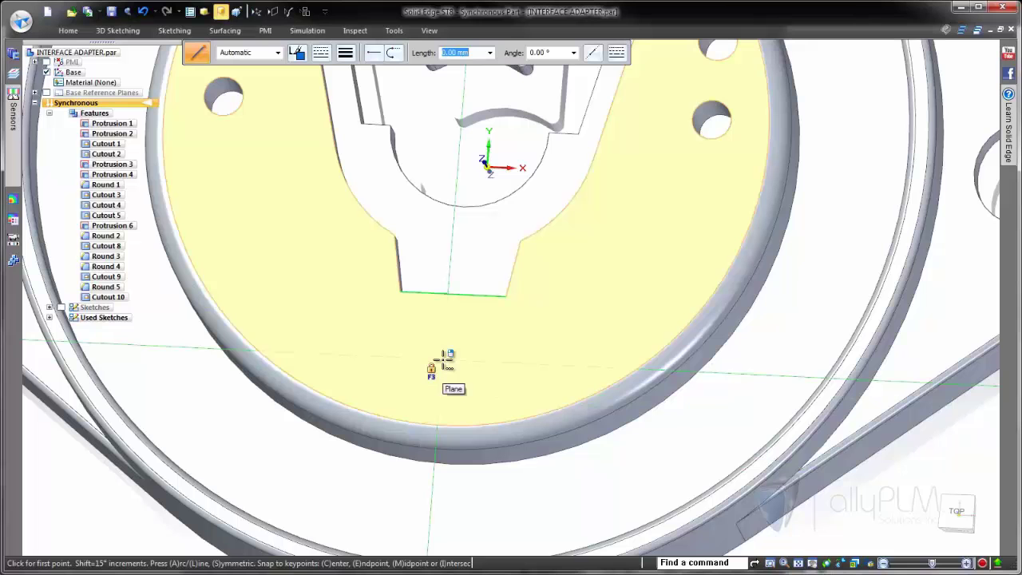
pyautogui.press('F3')
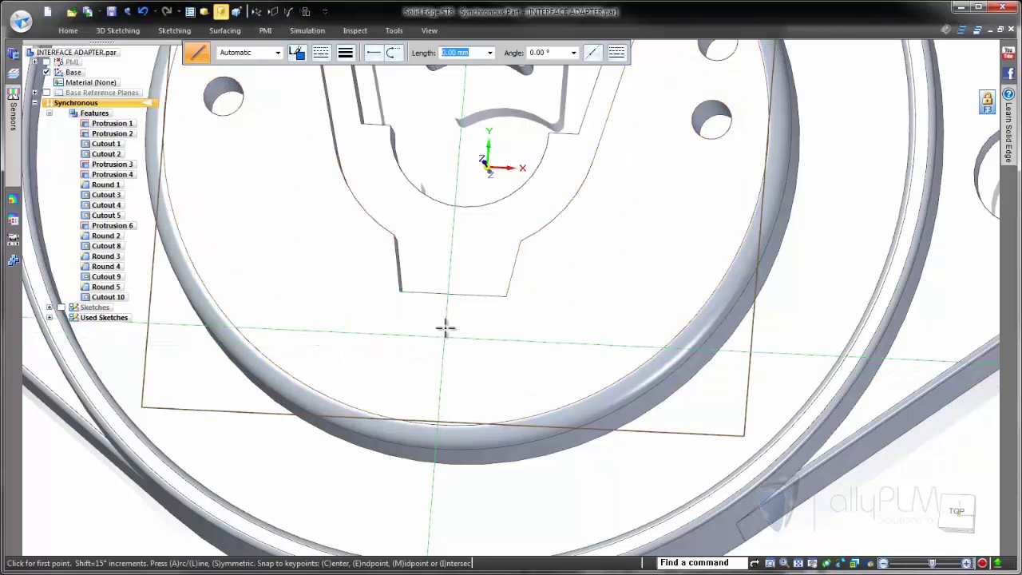
pyautogui.click(453, 296)
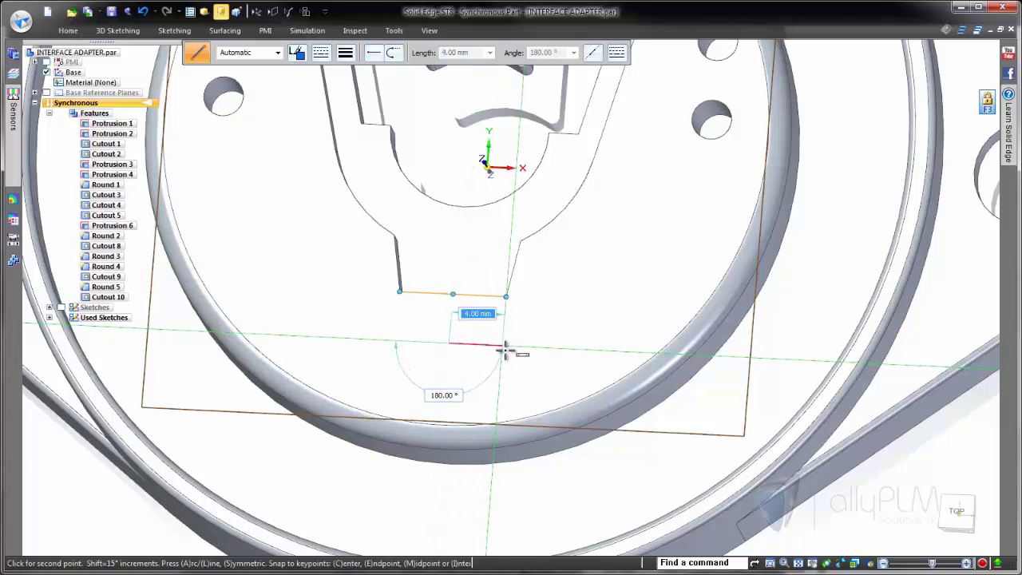
pyautogui.press('s')
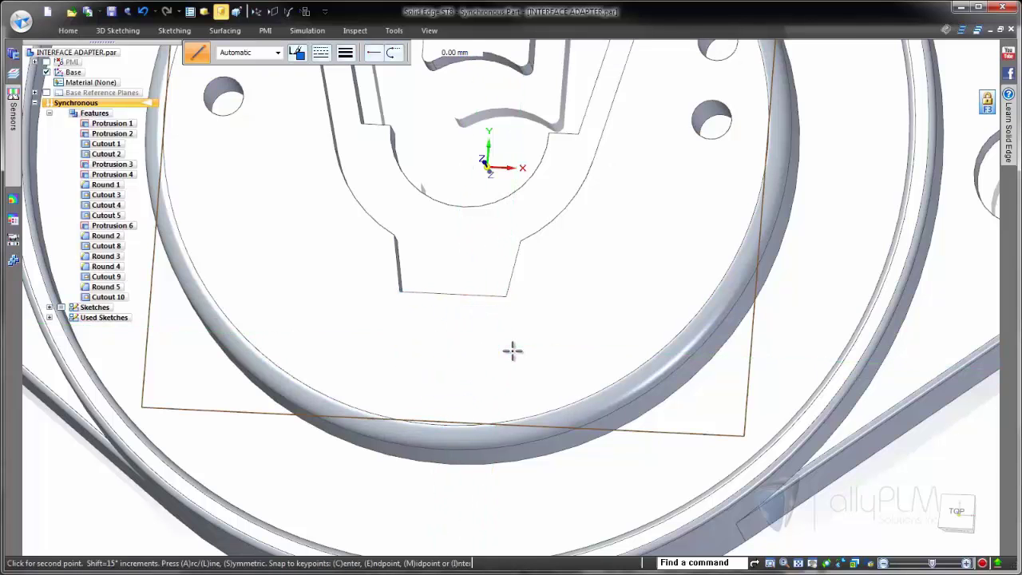
pyautogui.click(558, 351)
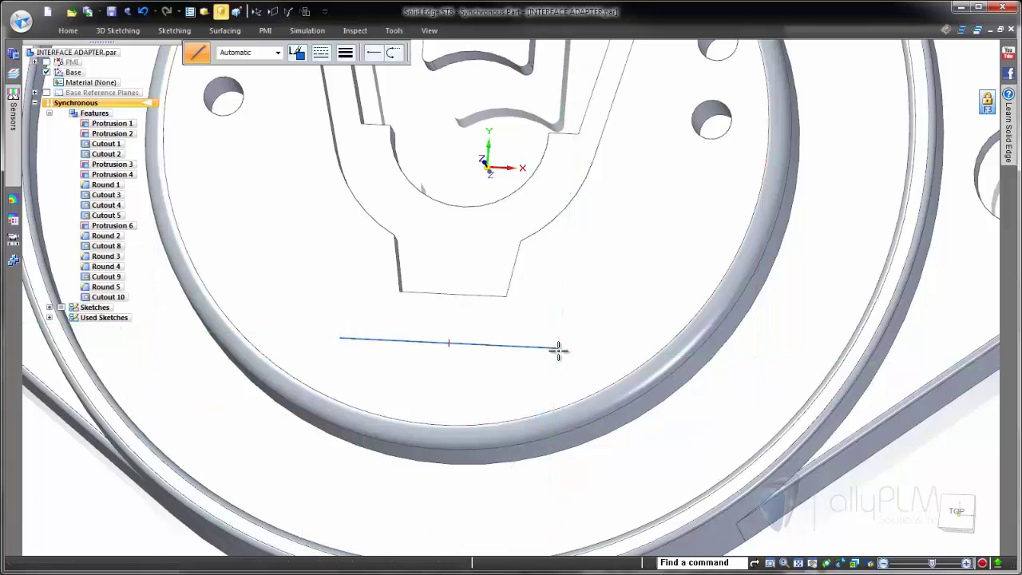
pyautogui.press('Escape')
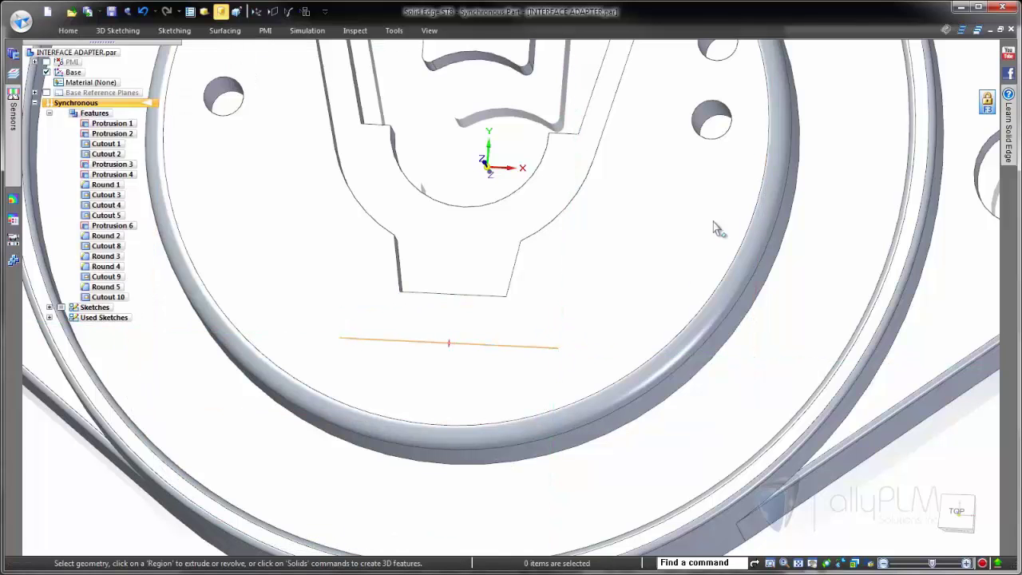
# - Copy the 3.00 mm hole nearest the sketched line's right end to both ends of that line, and hide the sketches
pyautogui.click(714, 124)
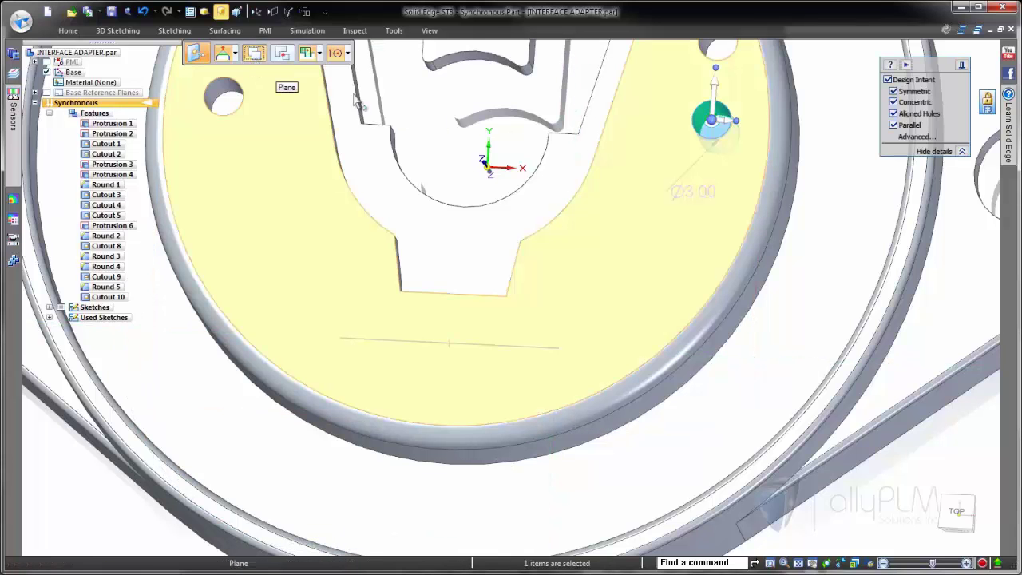
pyautogui.click(707, 135)
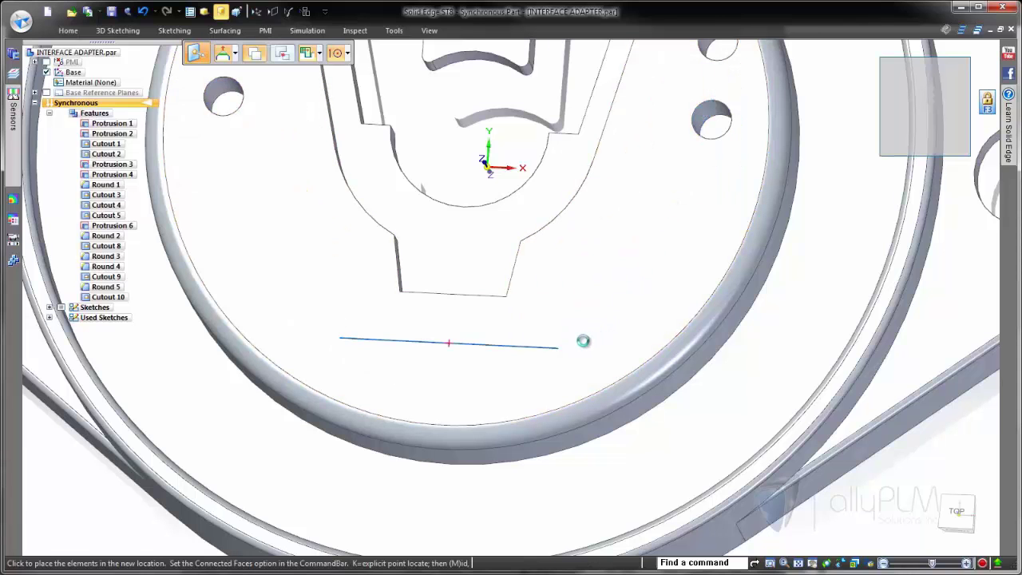
pyautogui.click(563, 354)
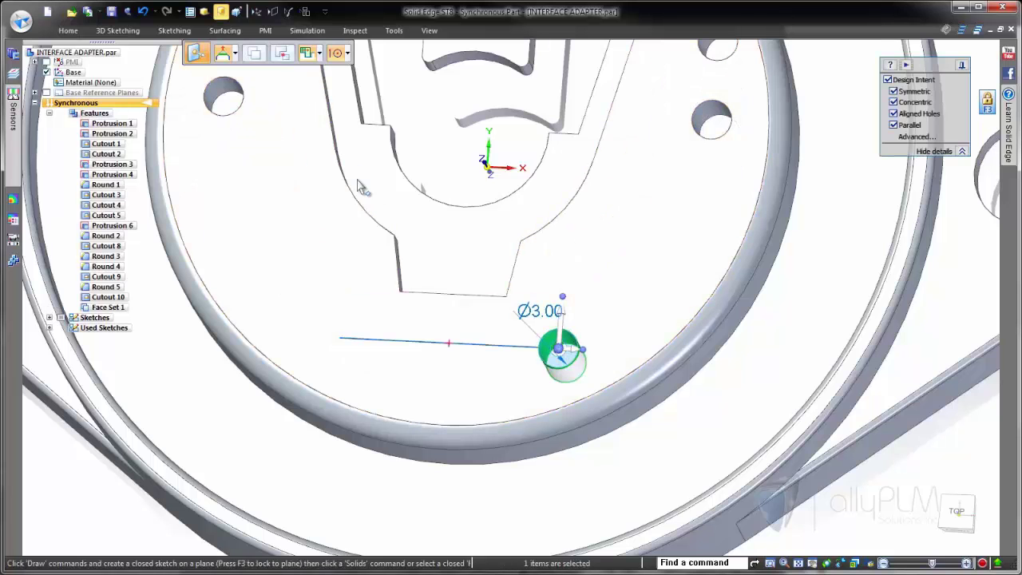
pyautogui.click(558, 355)
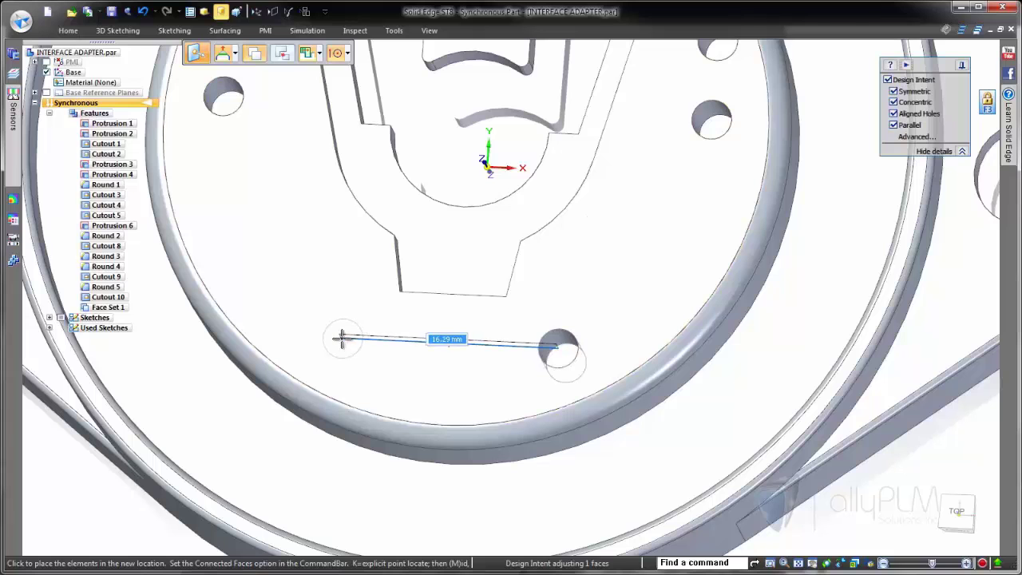
pyautogui.click(345, 343)
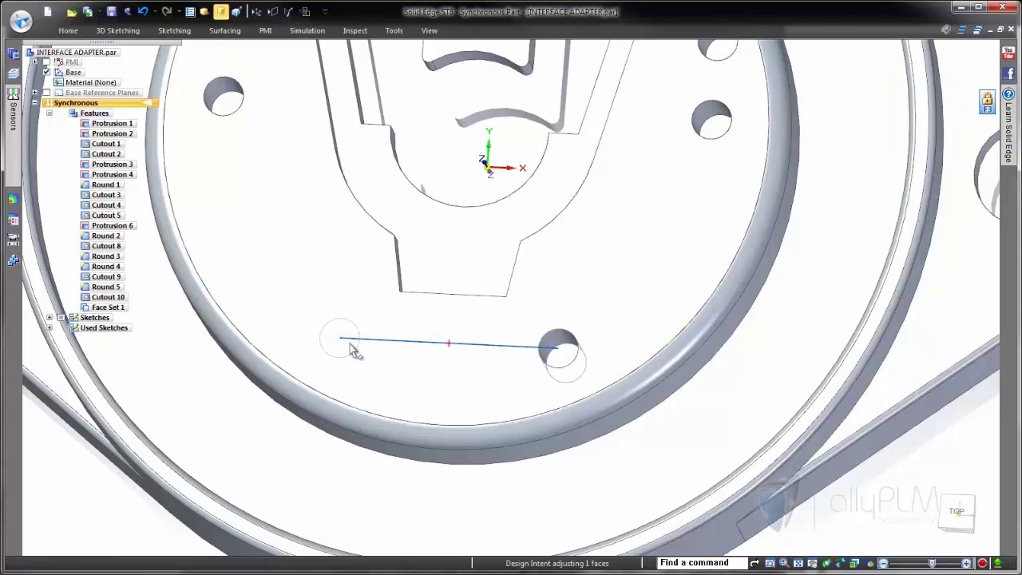
pyautogui.press('Escape')
pyautogui.click(289, 13)
# - Try moving the right copied hole toward its mirrored counterpart with Symmetric enabled in Design Intent
pyautogui.moveTo(838, 307)
pyautogui.mouseDown(button='middle')
pyautogui.moveTo(857, 294)
pyautogui.moveTo(839, 264)
pyautogui.mouseUp(button='middle')
pyautogui.moveTo(557, 399); pyautogui.dragTo(511, 354, button='middle')
pyautogui.click(512, 353)
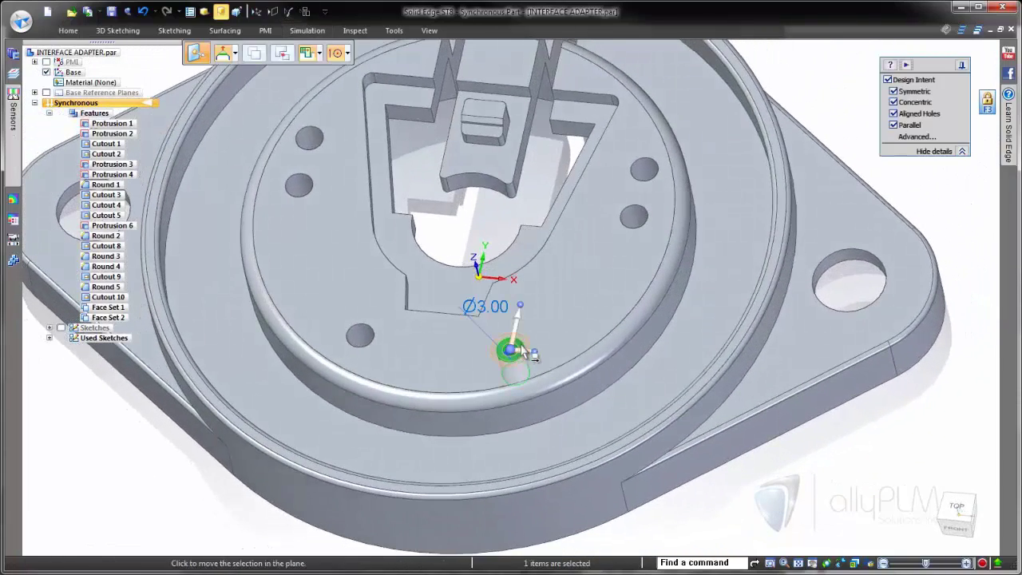
pyautogui.click(518, 351)
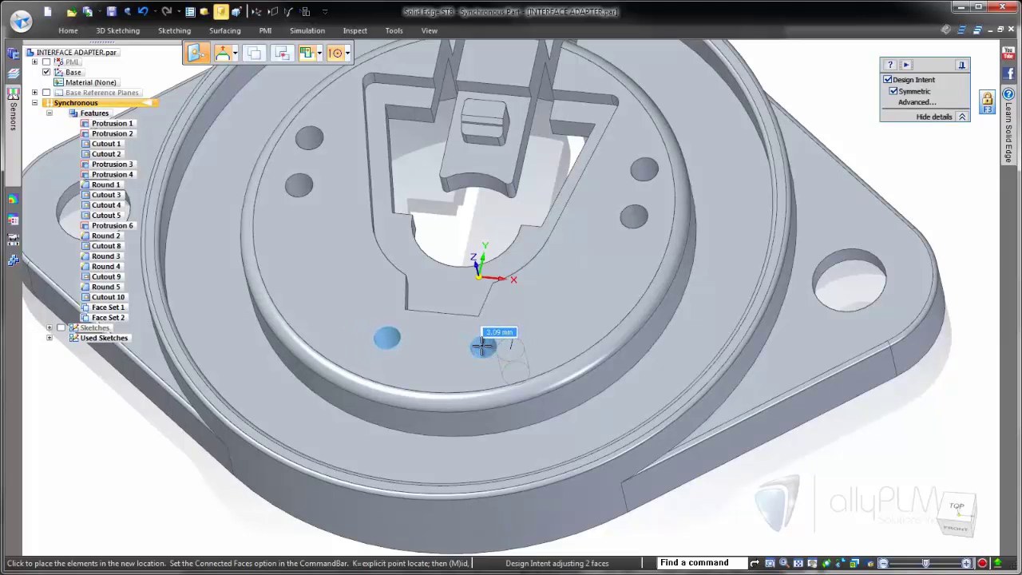
pyautogui.click(505, 350)
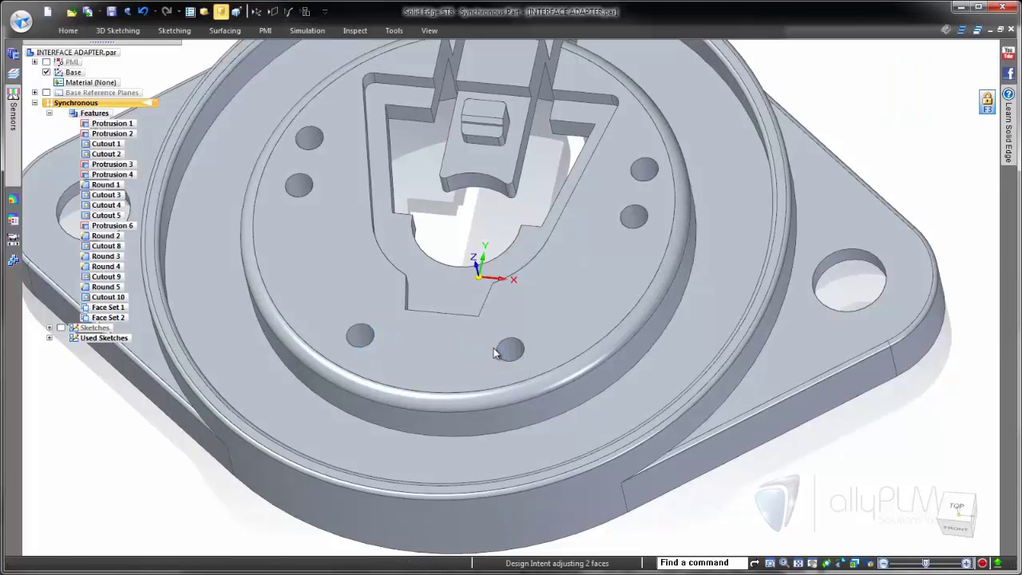
pyautogui.press('Escape')
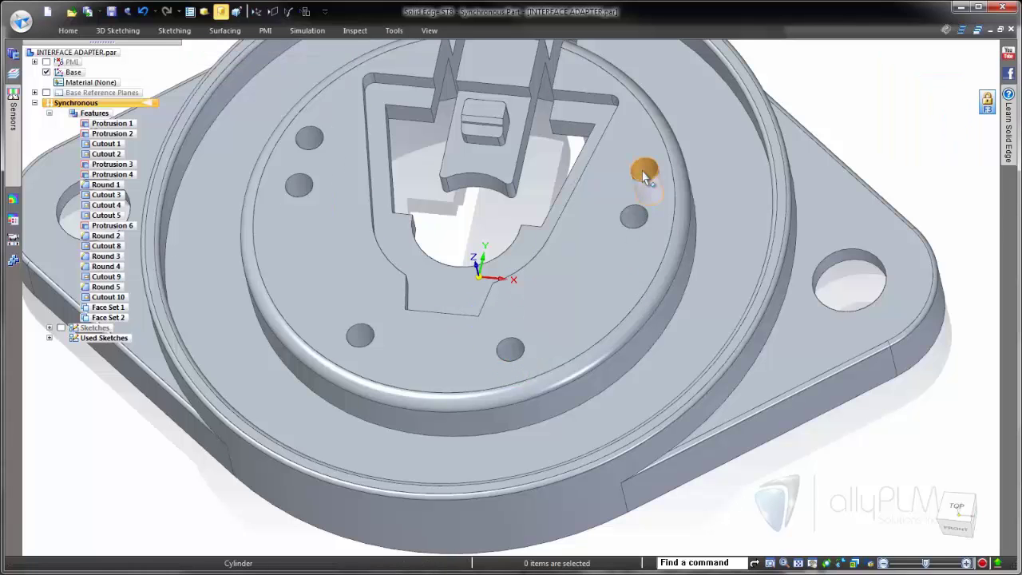
# - Move the upper right 3.00 mm hole about 15.3 mm inward past its neighbor, with Symmetric enabled and Aligned Holes disabled
pyautogui.click(644, 175)
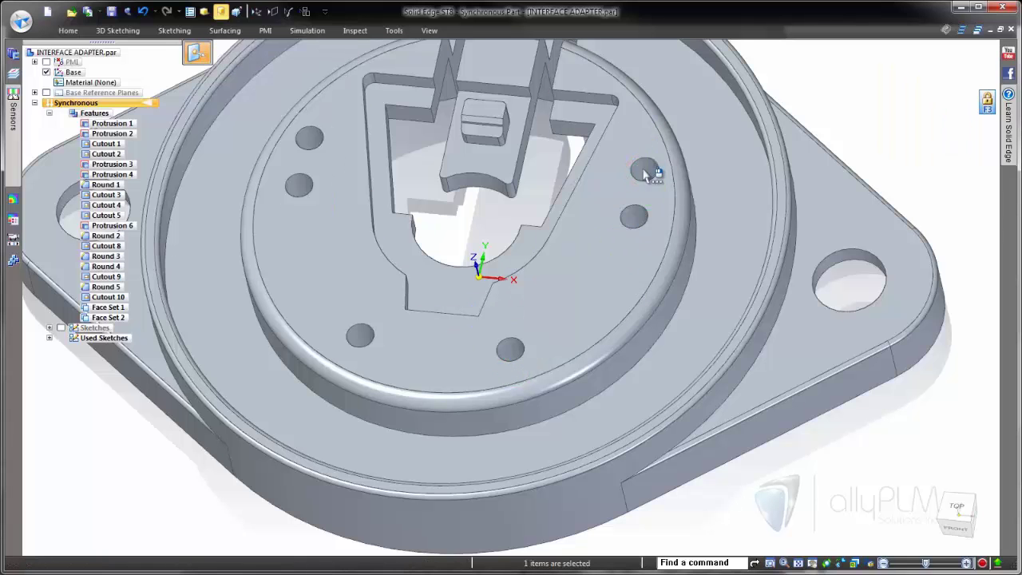
pyautogui.click(644, 176)
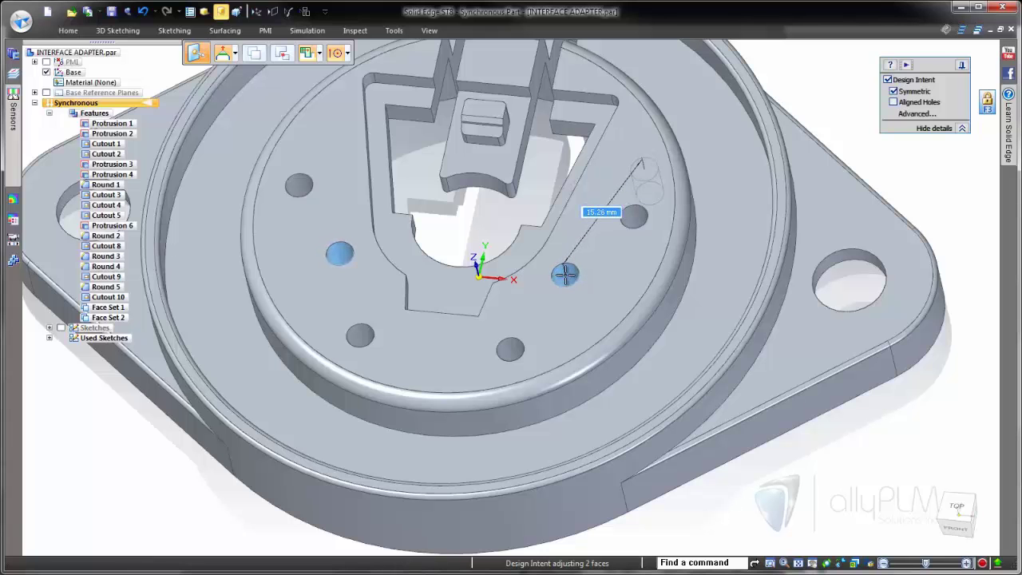
pyautogui.click(566, 274)
pyautogui.press('Escape')
pyautogui.click(565, 274)
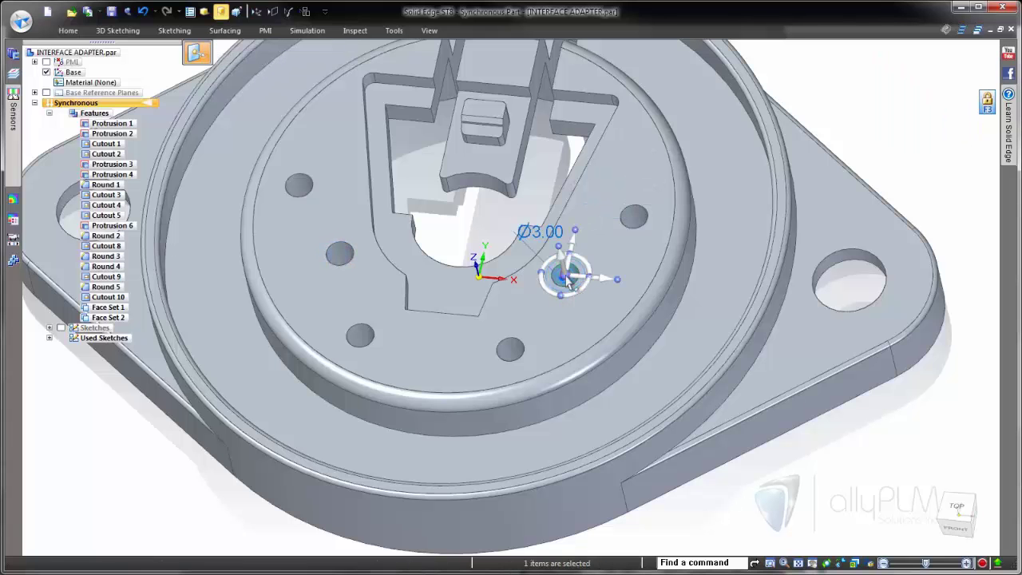
pyautogui.press('Escape')
# - Rotate the central latch cutout and the surrounding small holes together about the large central opening's axis, with Design Intent disabled
pyautogui.hotkey('ctrl', 'shift', 'a')
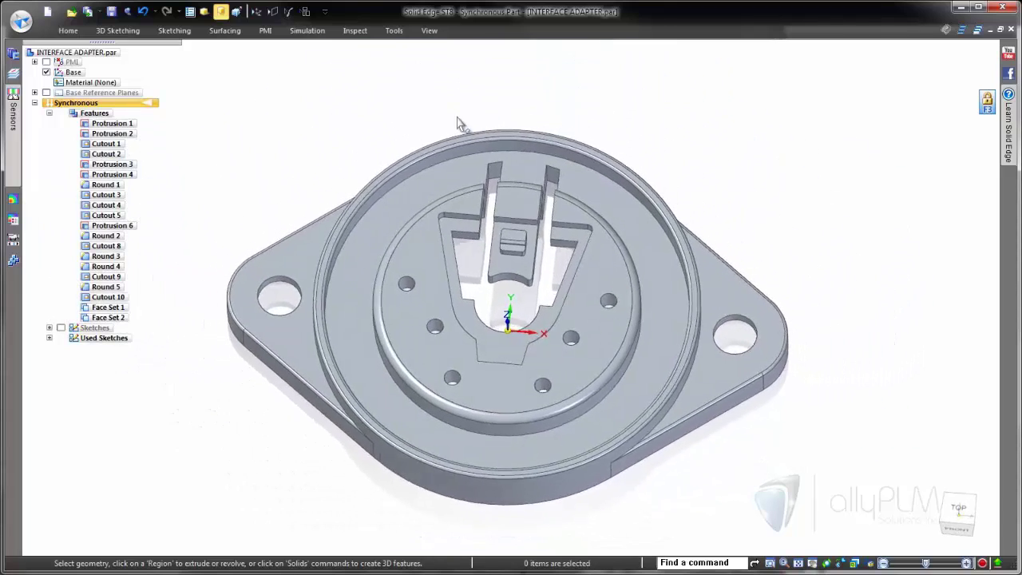
pyautogui.moveTo(404, 100); pyautogui.dragTo(630, 446)
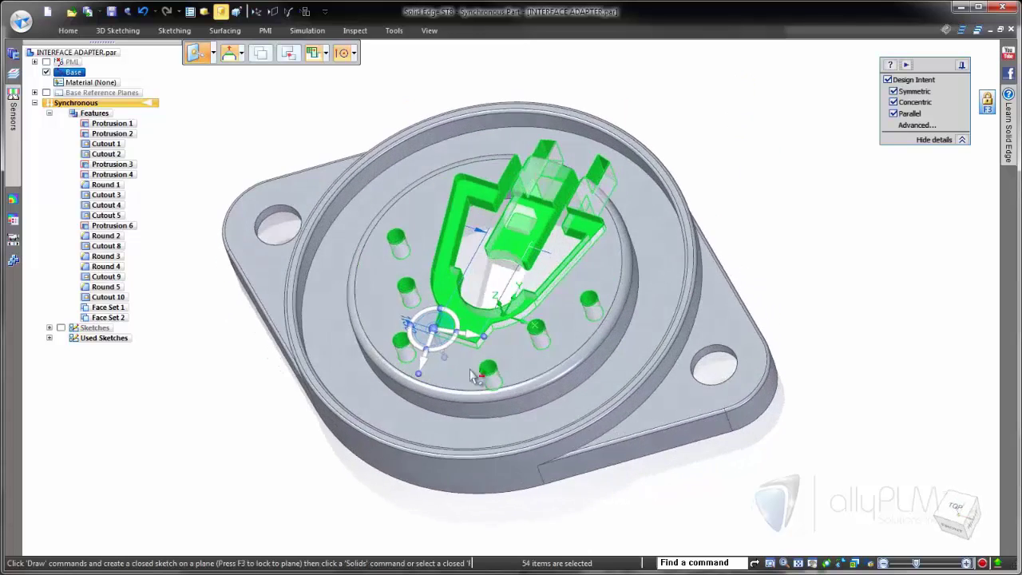
pyautogui.click(413, 309)
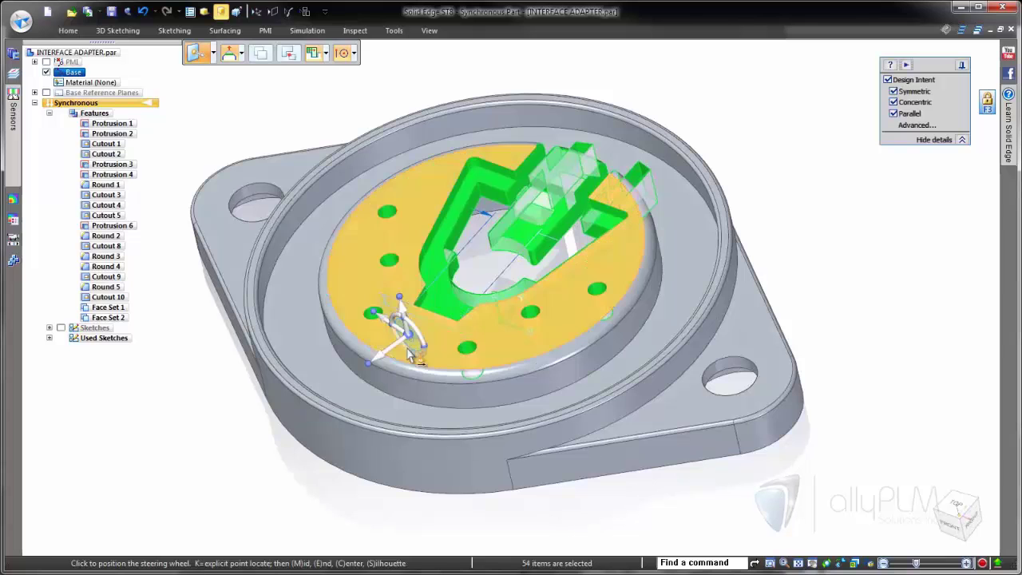
pyautogui.click(417, 355)
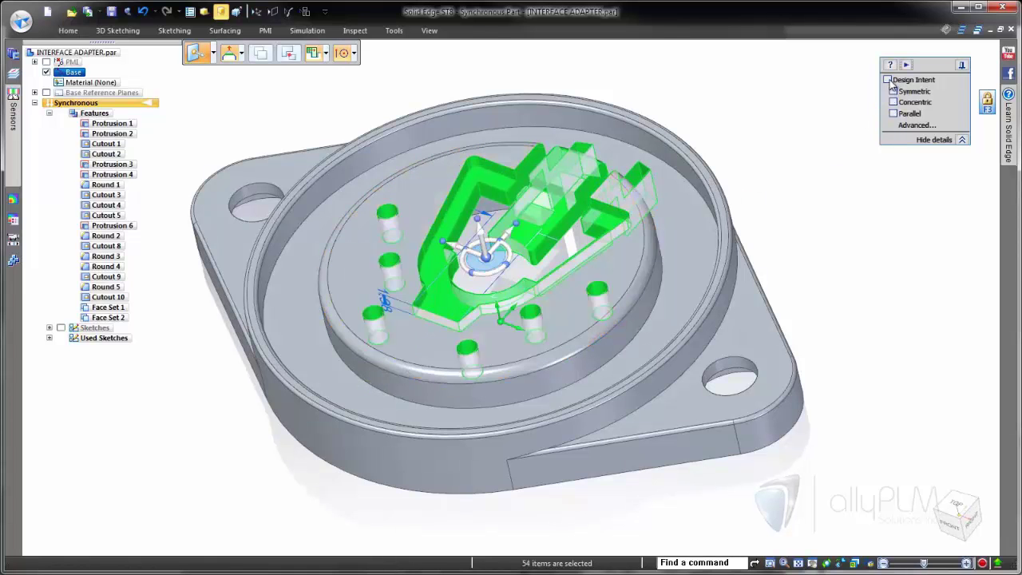
pyautogui.click(519, 265)
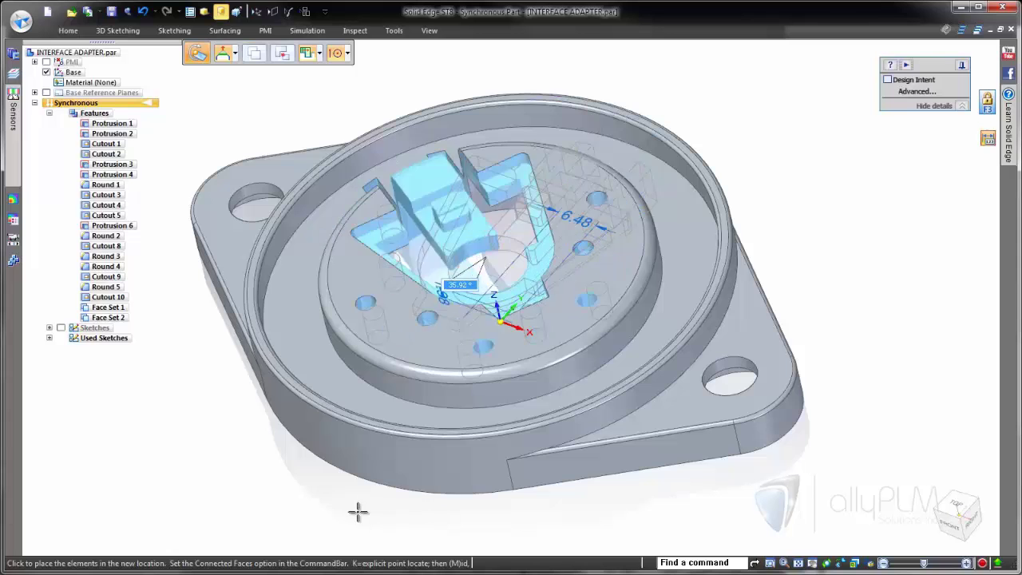
pyautogui.click(221, 405)
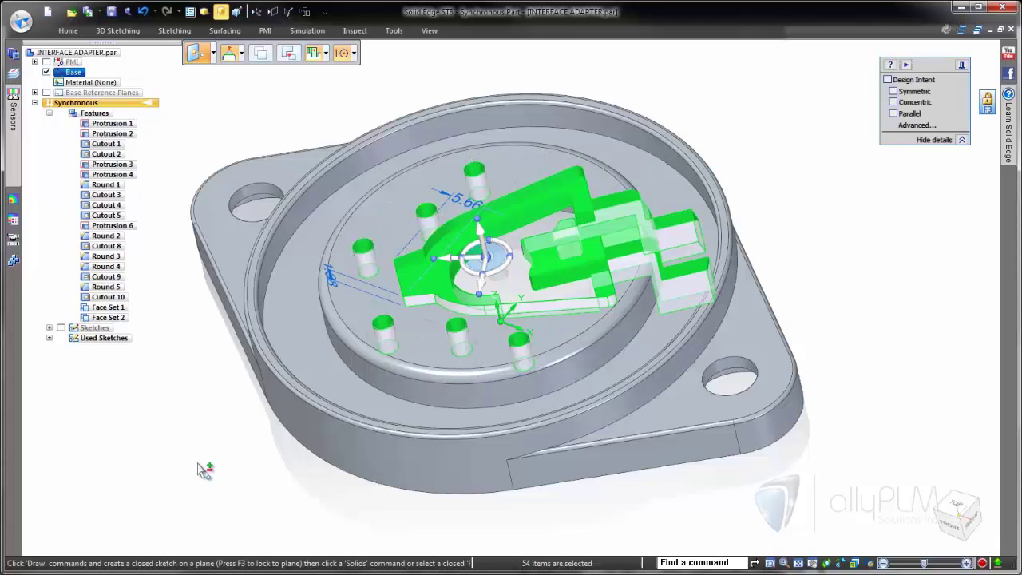
pyautogui.press('Escape')
# - Close the INTERFACE ADAPTER part and return to the ARMOURDILLO robot assembly
pyautogui.hotkey('ctrl', 't')
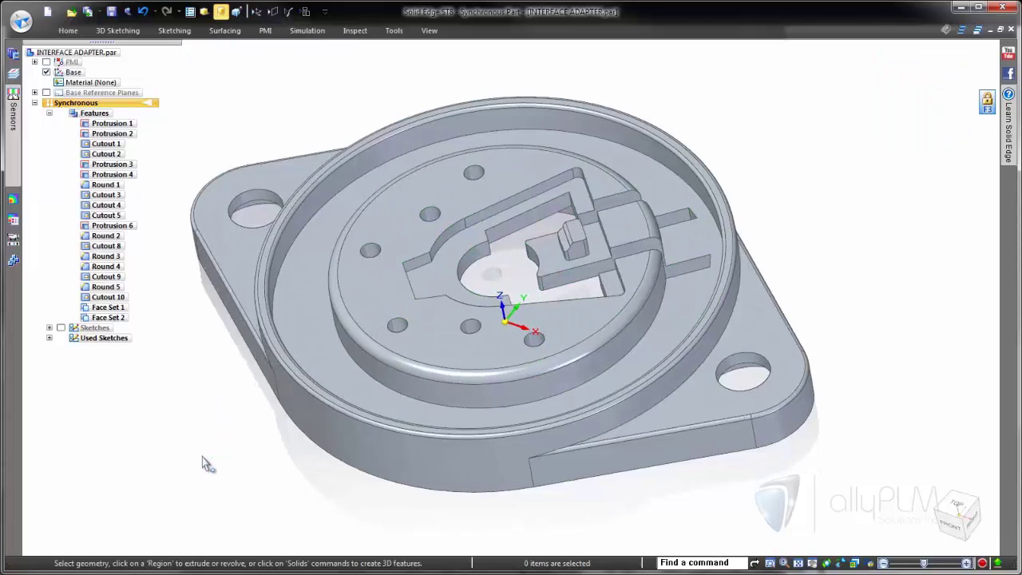
pyautogui.hotkey('ctrl', 'i')
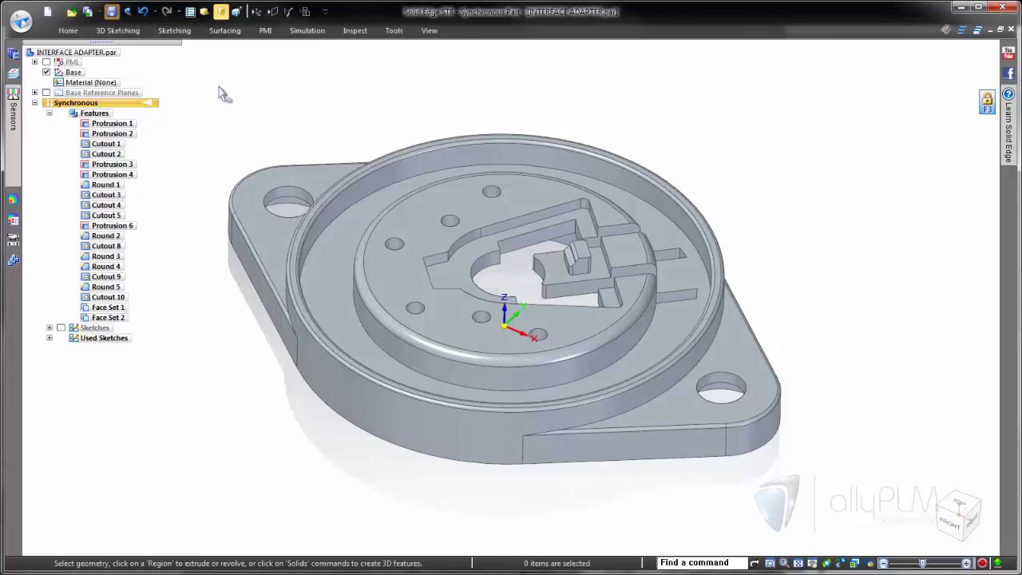
pyautogui.click(1012, 31)
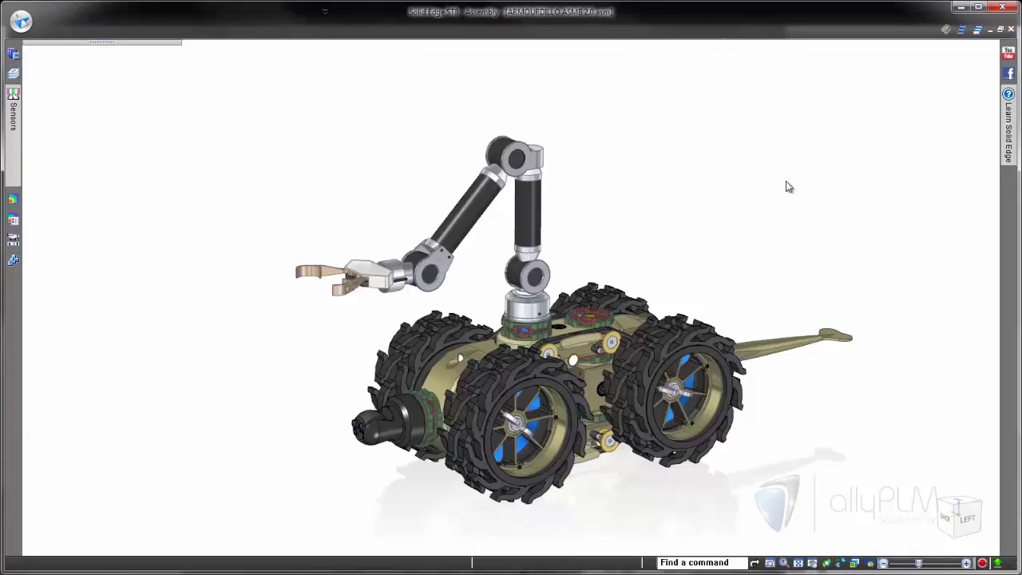
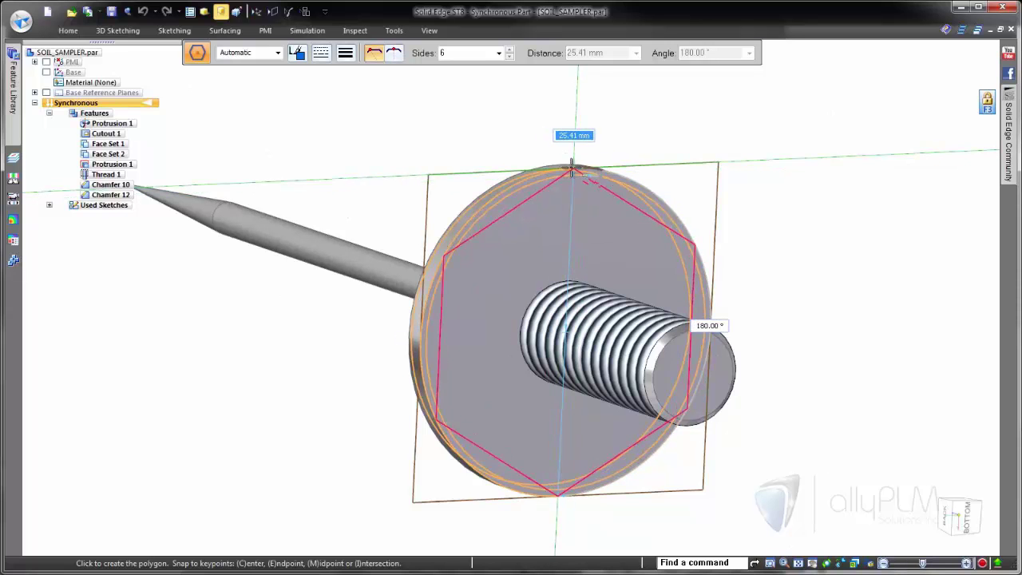
# - Finish a six-sided polygon at about 25.4 mm distance on SOIL_SAMPLER's threaded-side flange face, and extrude it 15 mm
pyautogui.click(572, 168)
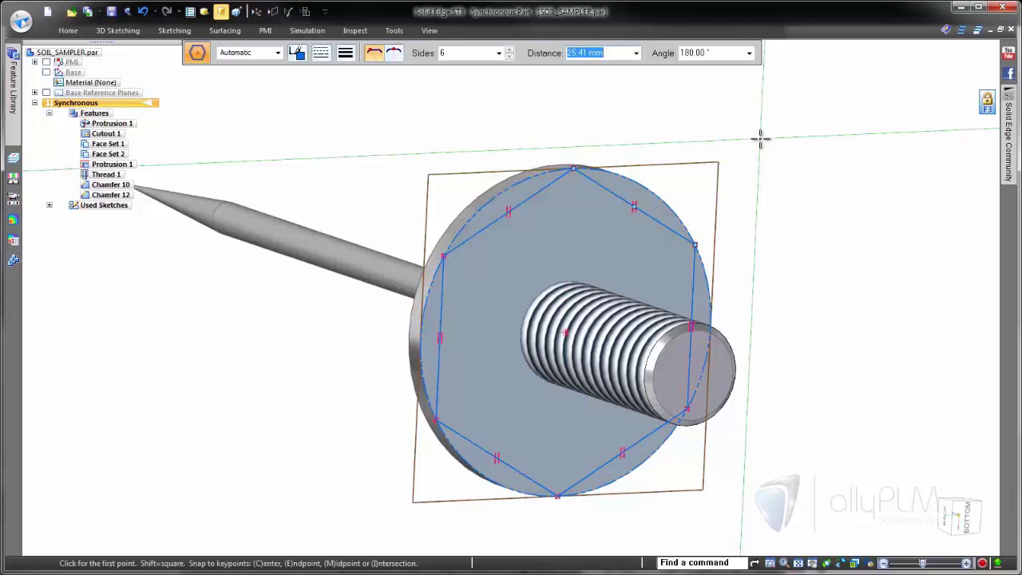
pyautogui.press('Escape')
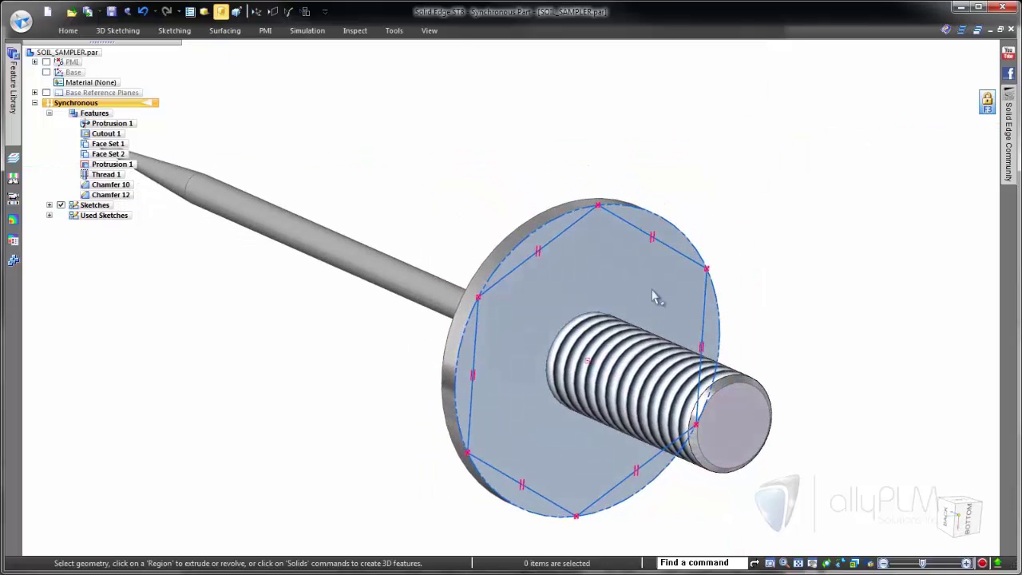
pyautogui.click(656, 298)
pyautogui.click(657, 298)
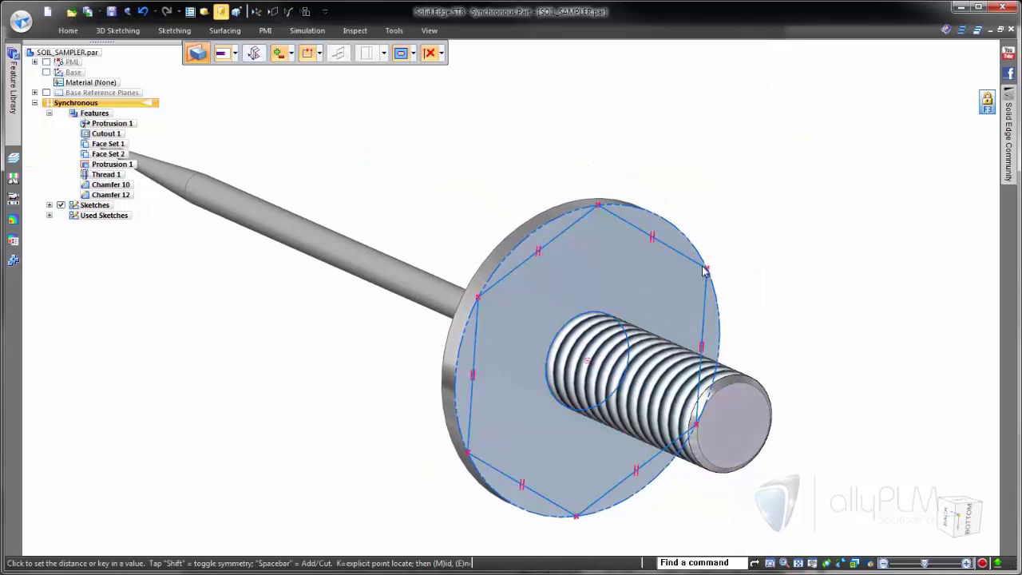
pyautogui.write('15')
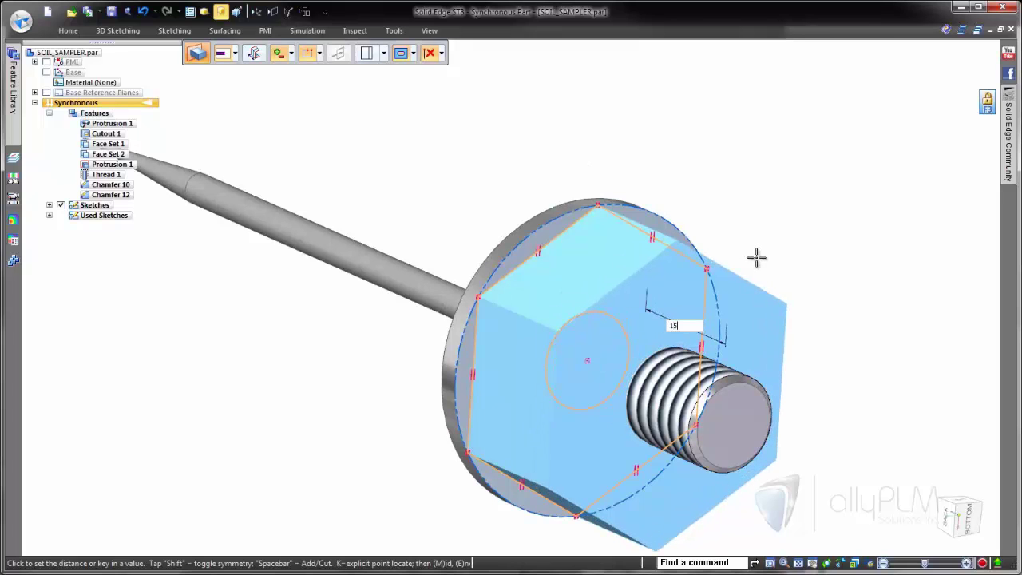
pyautogui.press('Return')
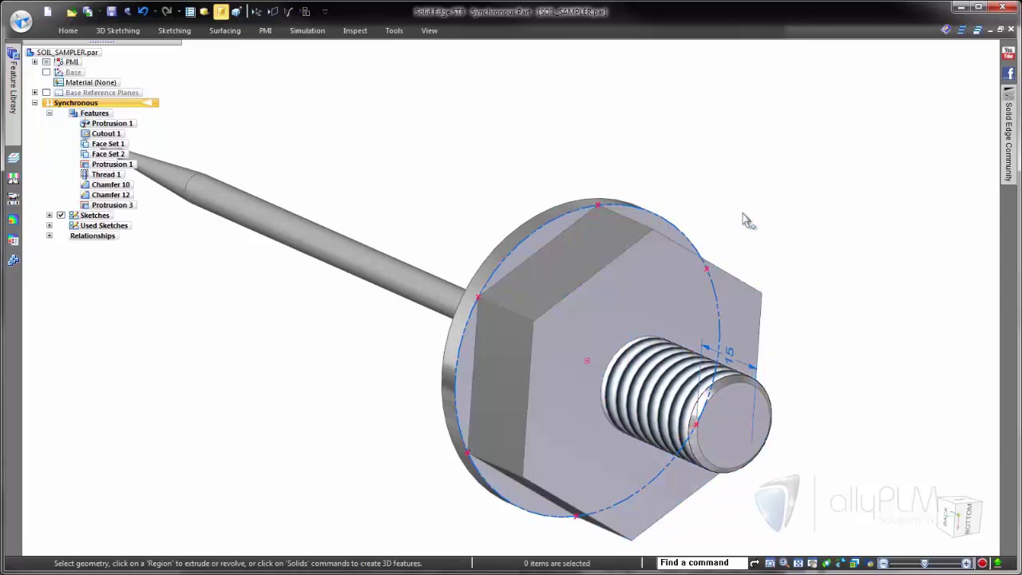
# - Hide the sketches, and sketch an arc on the vertical center plane from the hexagon's side edge to its top edge across one corner
pyautogui.click(305, 11)
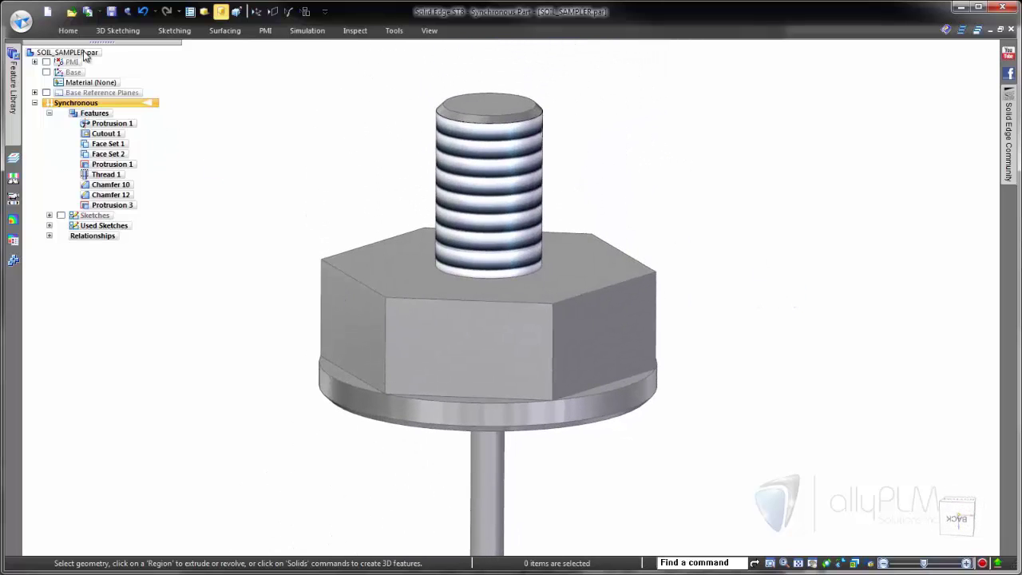
pyautogui.click(70, 31)
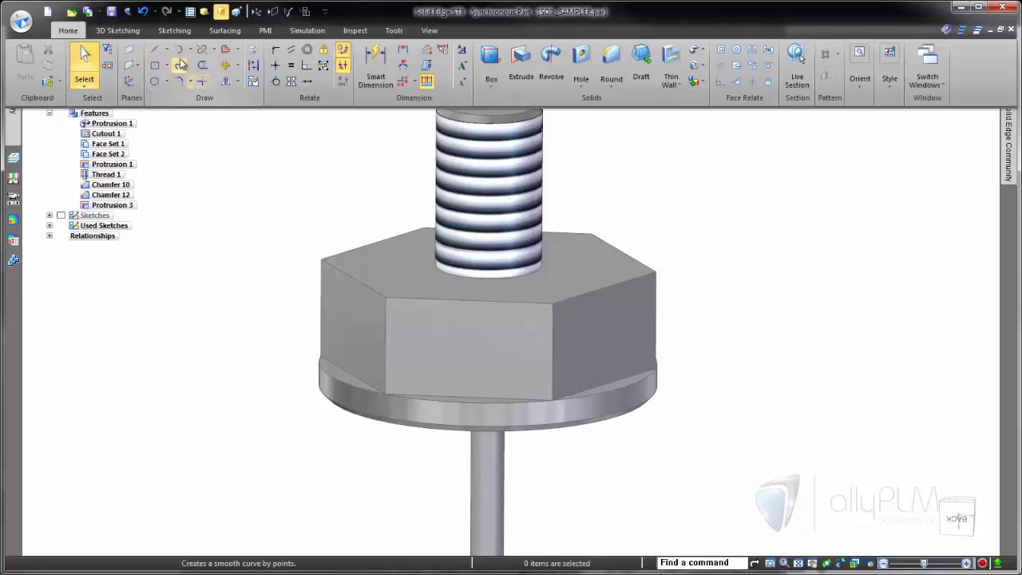
pyautogui.click(178, 48)
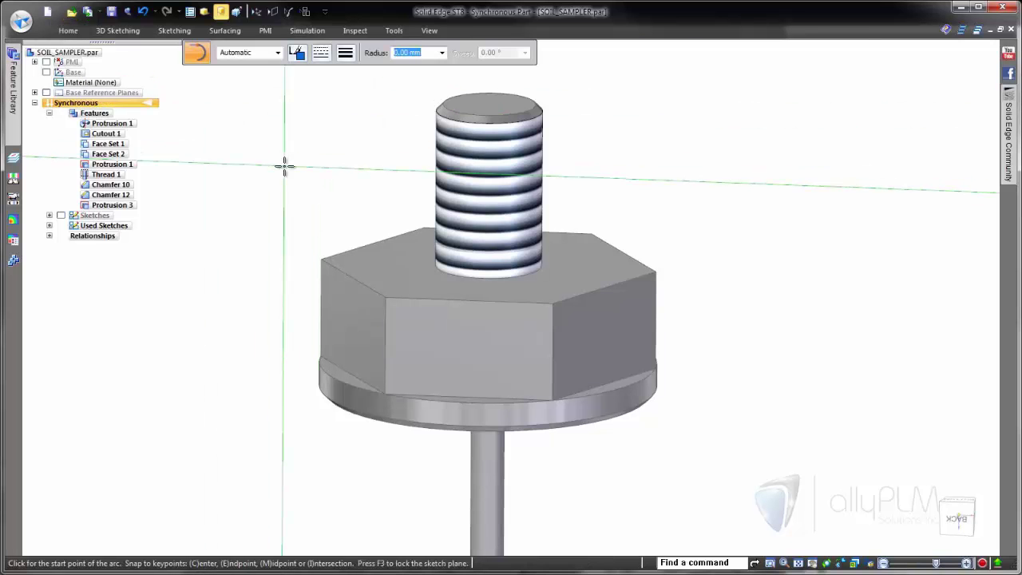
pyautogui.press('F3')
pyautogui.hotkey('ctrl', 'h')
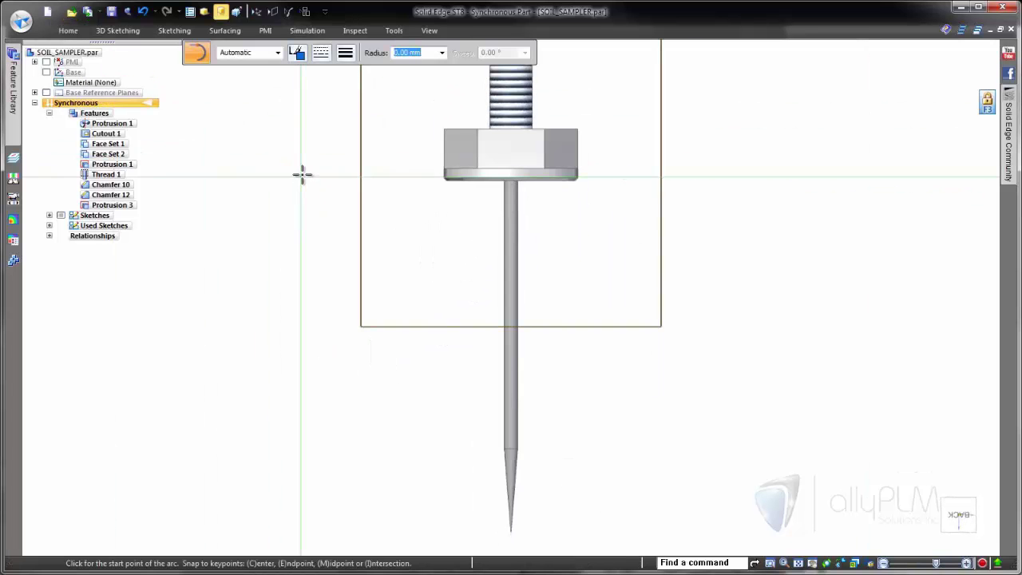
pyautogui.scroll(5, 552, 304)
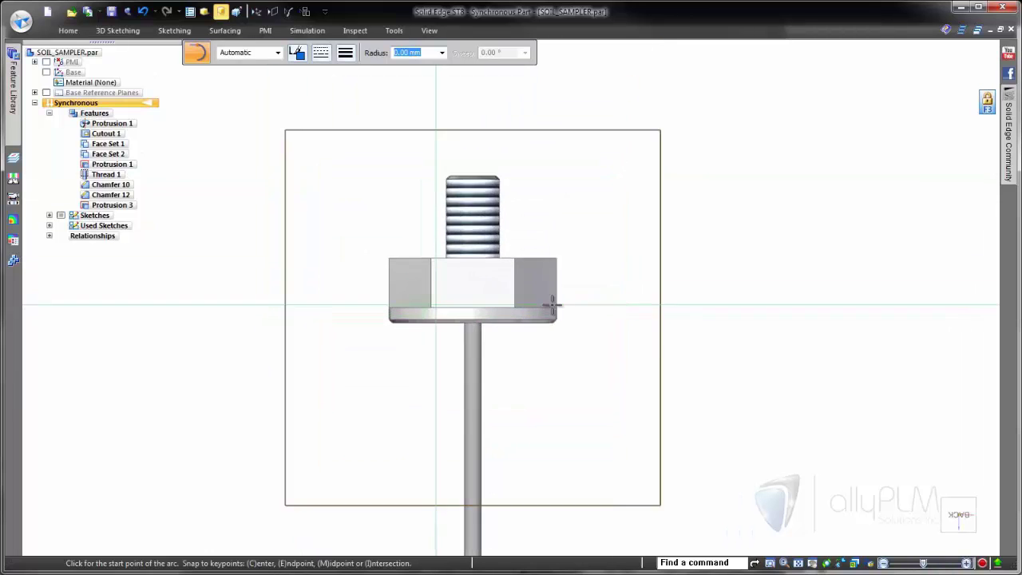
pyautogui.scroll(2, 504, 282)
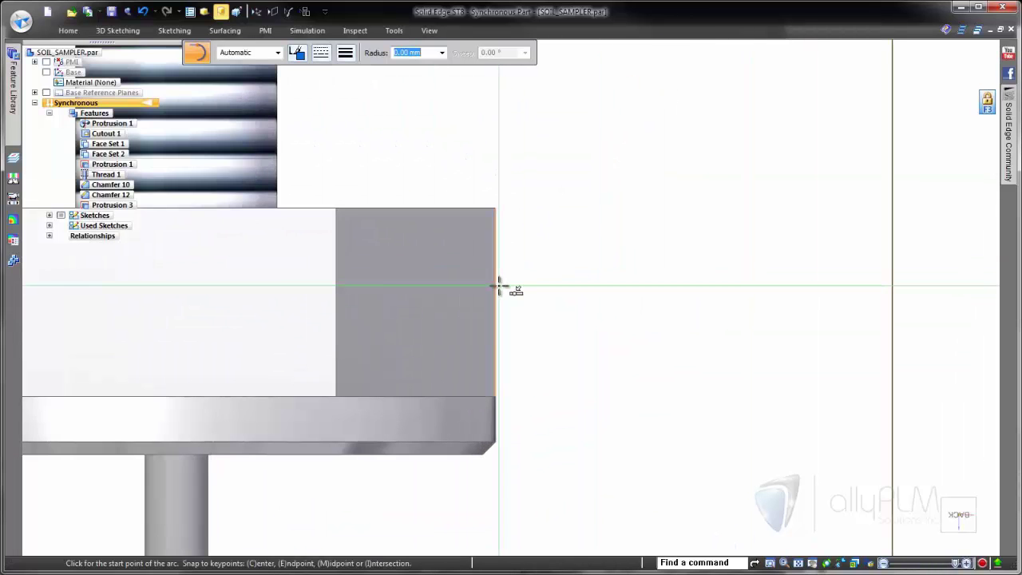
pyautogui.click(496, 283)
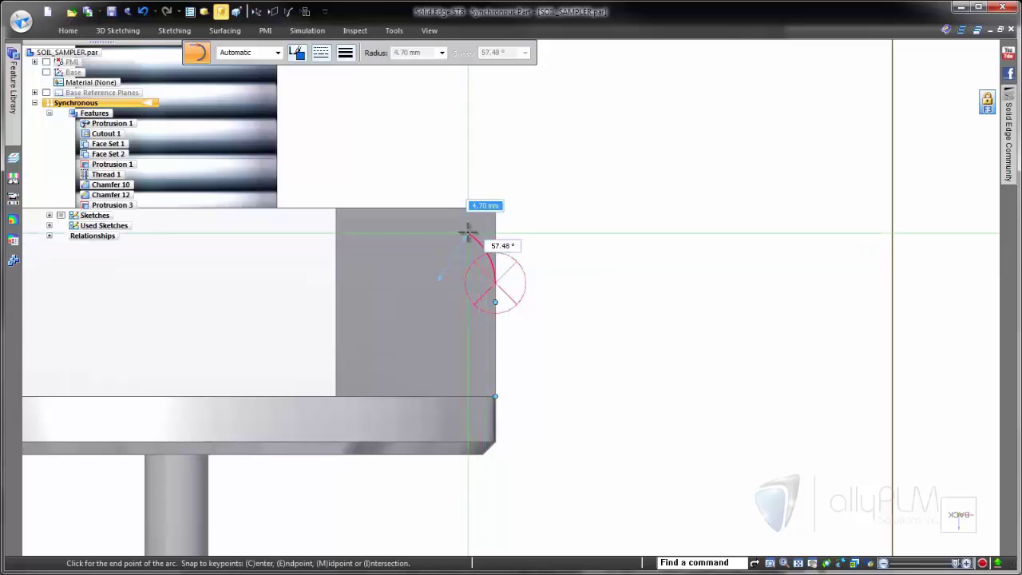
pyautogui.click(420, 208)
pyautogui.press('Escape')
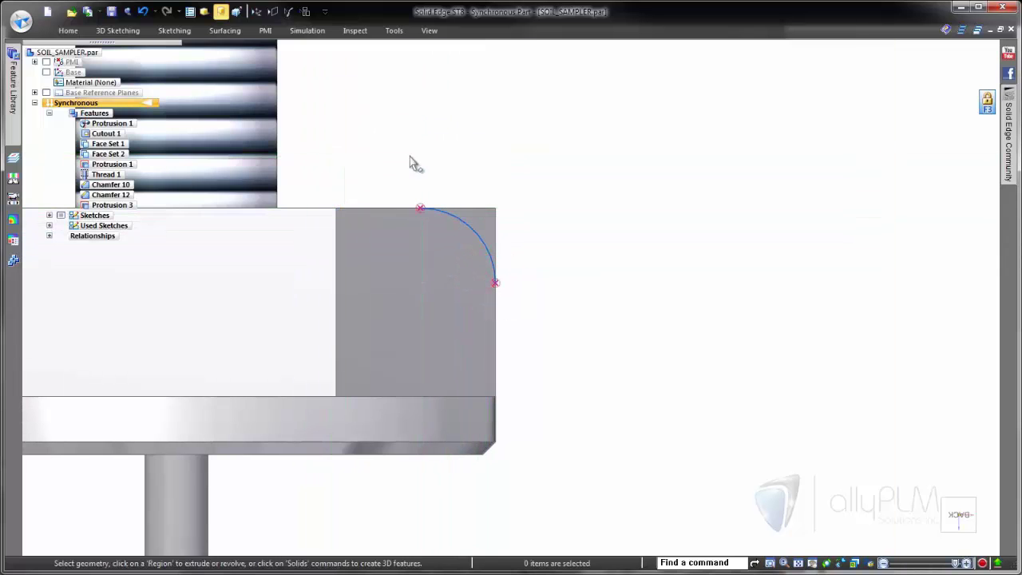
# - Add a short vertical line upward from the arc's top end and a short horizontal line outward from its side end
pyautogui.rightClick(409, 163)
pyautogui.click(444, 154)
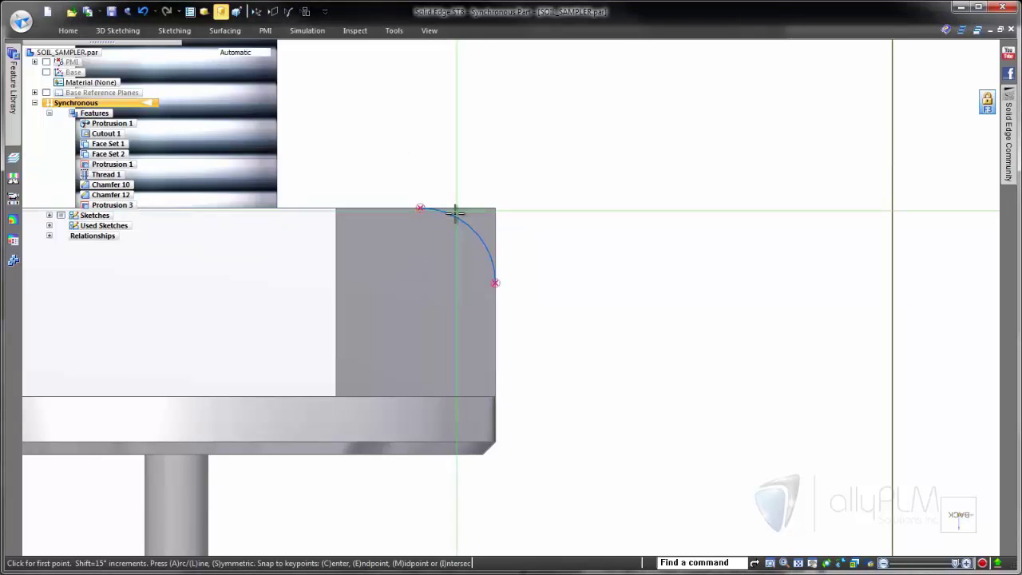
pyautogui.click(420, 208)
pyautogui.click(420, 166)
pyautogui.click(495, 282)
pyautogui.click(563, 282)
pyautogui.press('Escape')
pyautogui.hotkey('ctrl', 'i')
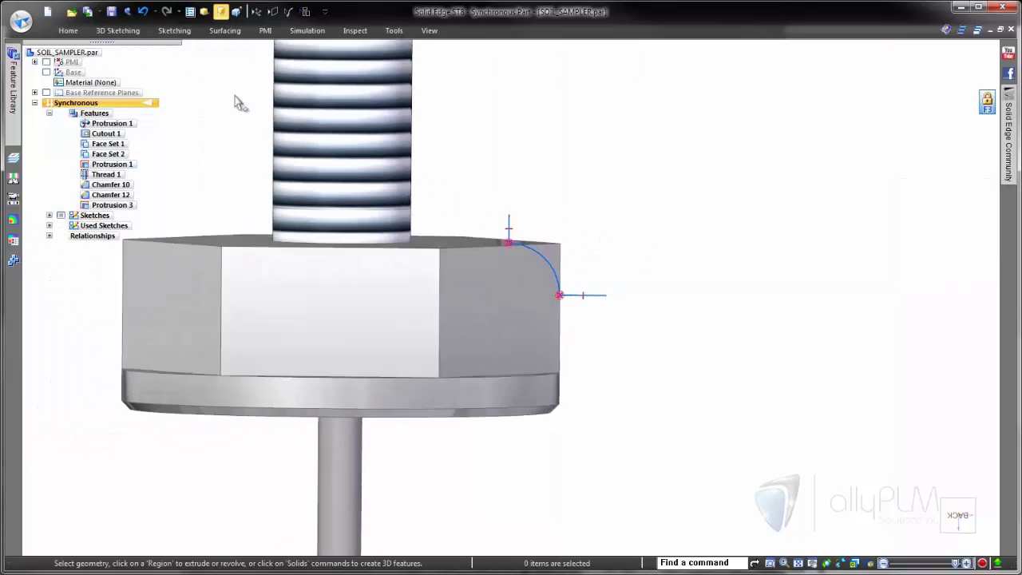
# - Revolve the open arc-and-line chain as a full-circle cut about the threaded stud's axis, and hide the live section
pyautogui.rightClick(554, 210)
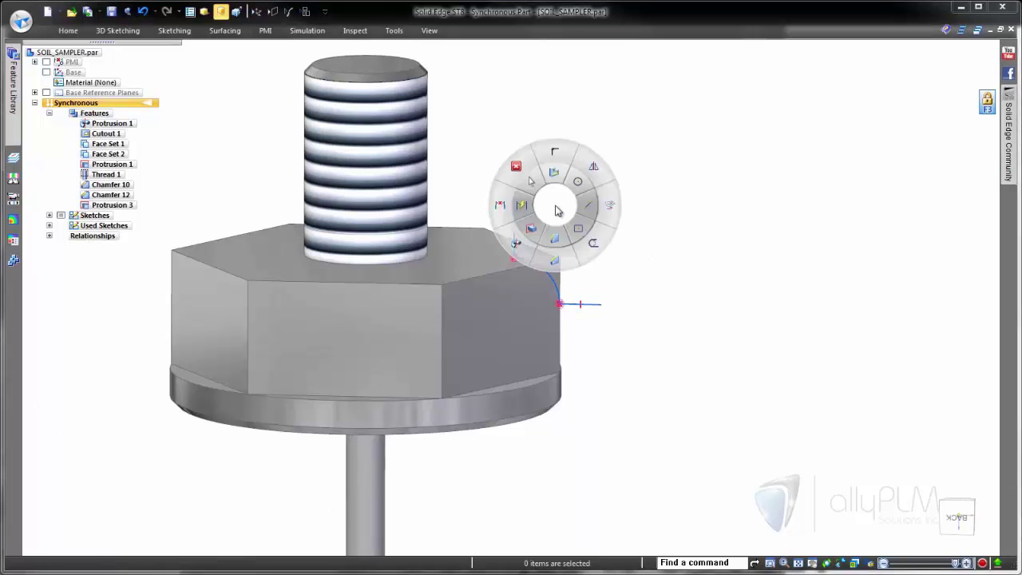
pyautogui.click(512, 248)
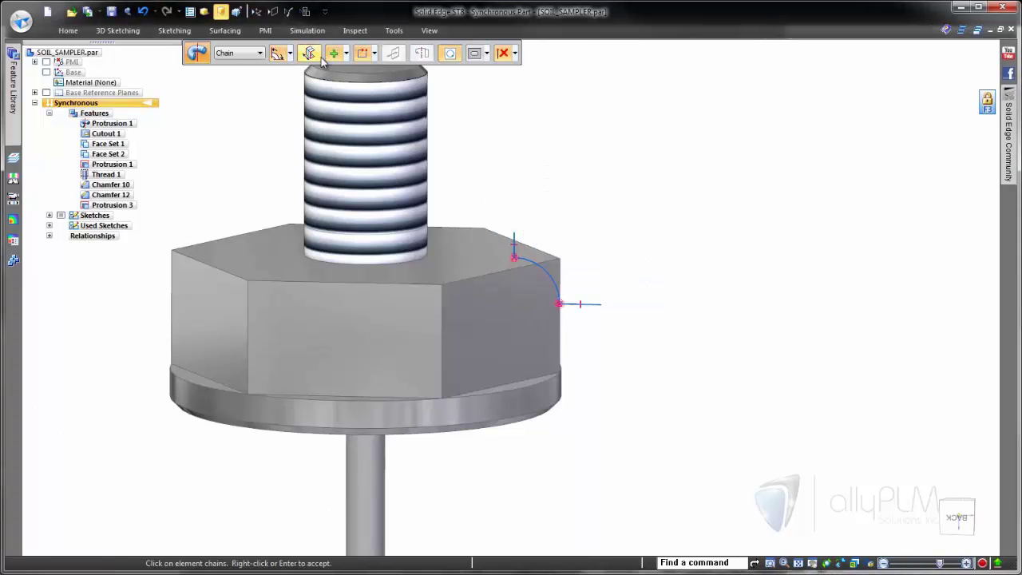
pyautogui.click(346, 54)
pyautogui.click(356, 87)
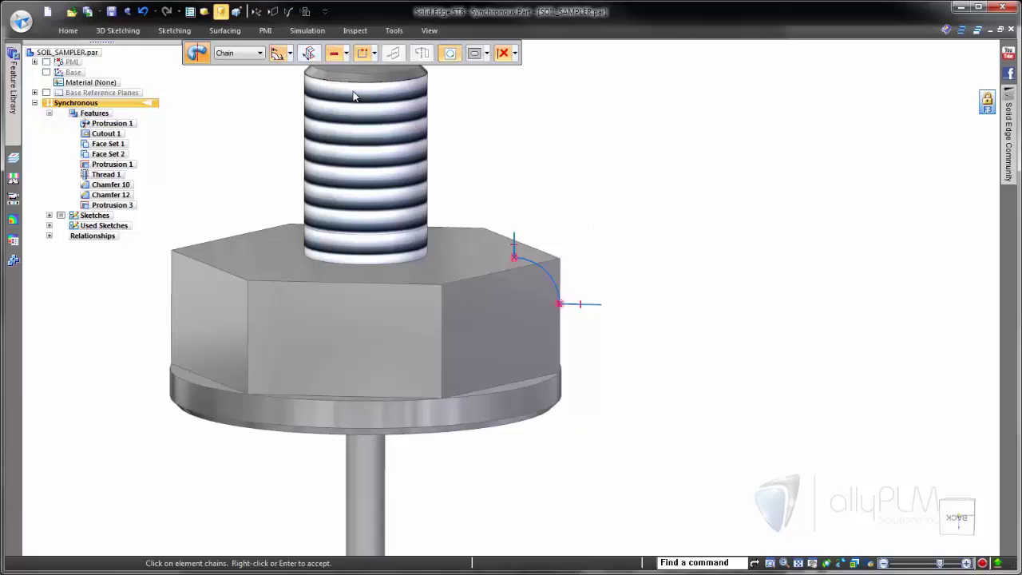
pyautogui.rightClick(602, 243)
pyautogui.click(423, 181)
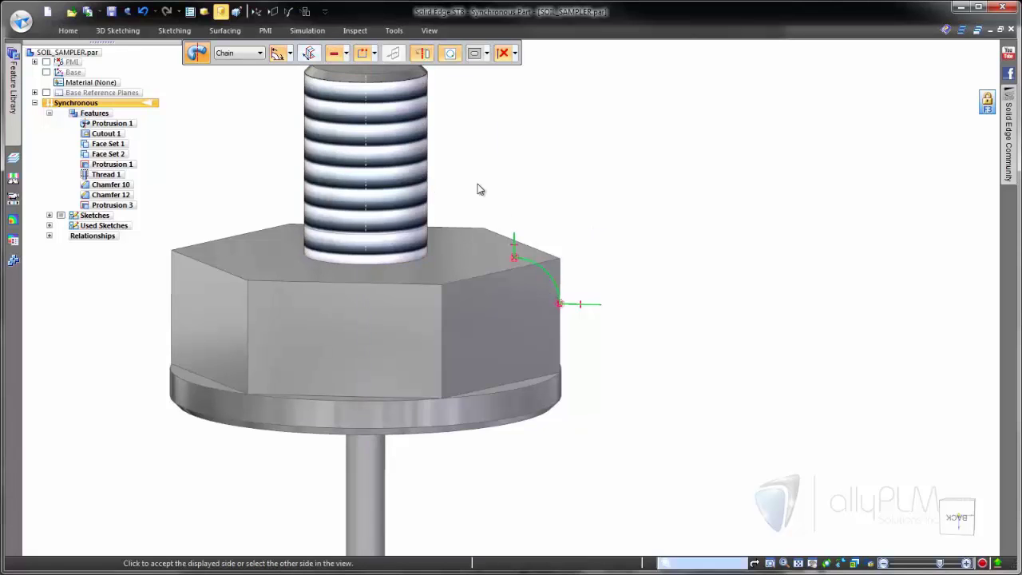
pyautogui.click(575, 207)
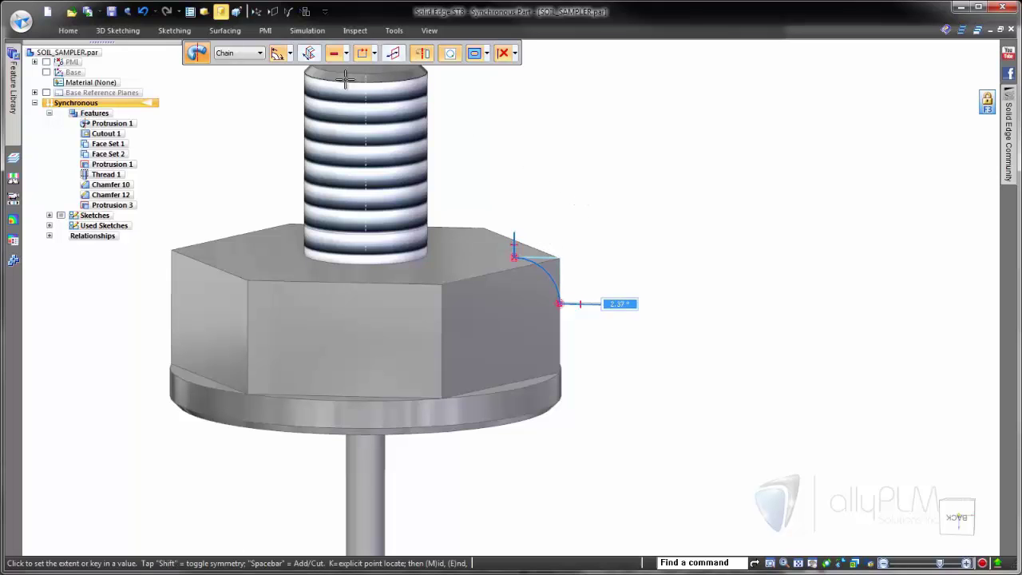
pyautogui.click(286, 54)
pyautogui.click(297, 90)
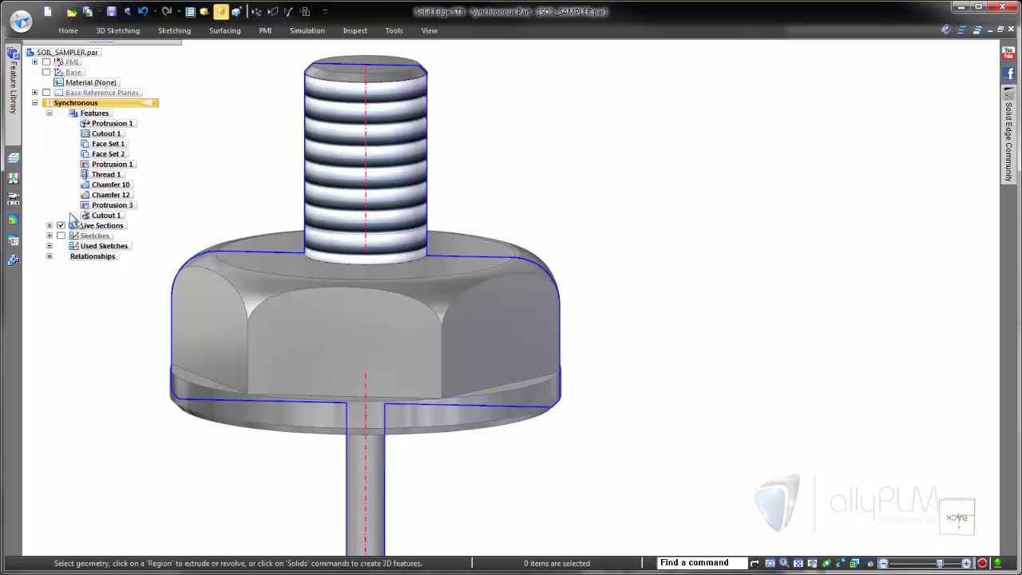
pyautogui.click(61, 226)
pyautogui.hotkey('ctrl', 'i')
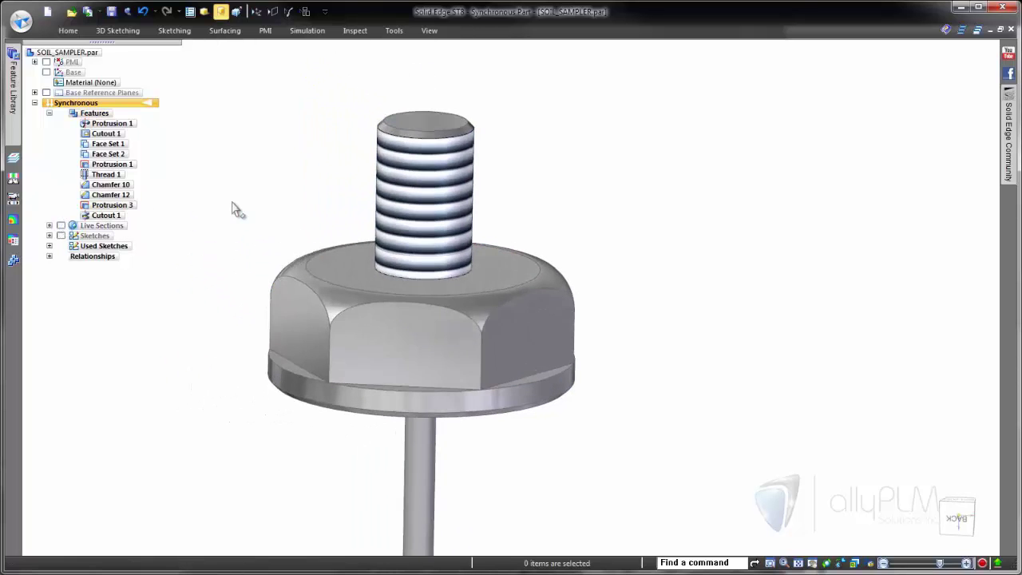
# - Round the hexagonal head's vertical corner edges with a 0.50 mm radius
pyautogui.moveTo(243, 206); pyautogui.dragTo(239, 234, button='right')
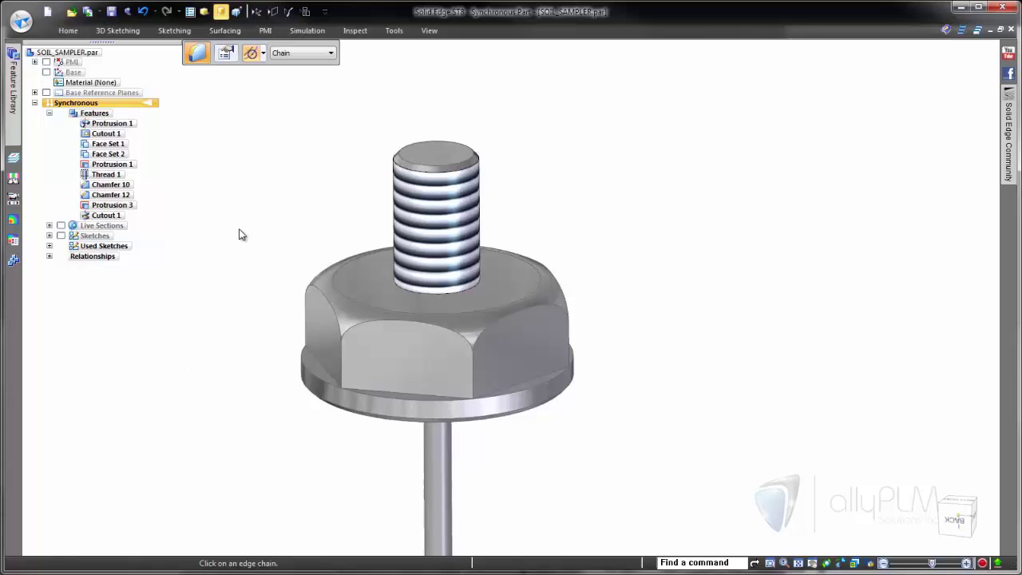
pyautogui.click(305, 316)
pyautogui.click(474, 373)
pyautogui.click(568, 339)
pyautogui.moveTo(710, 401); pyautogui.dragTo(497, 415, button='middle')
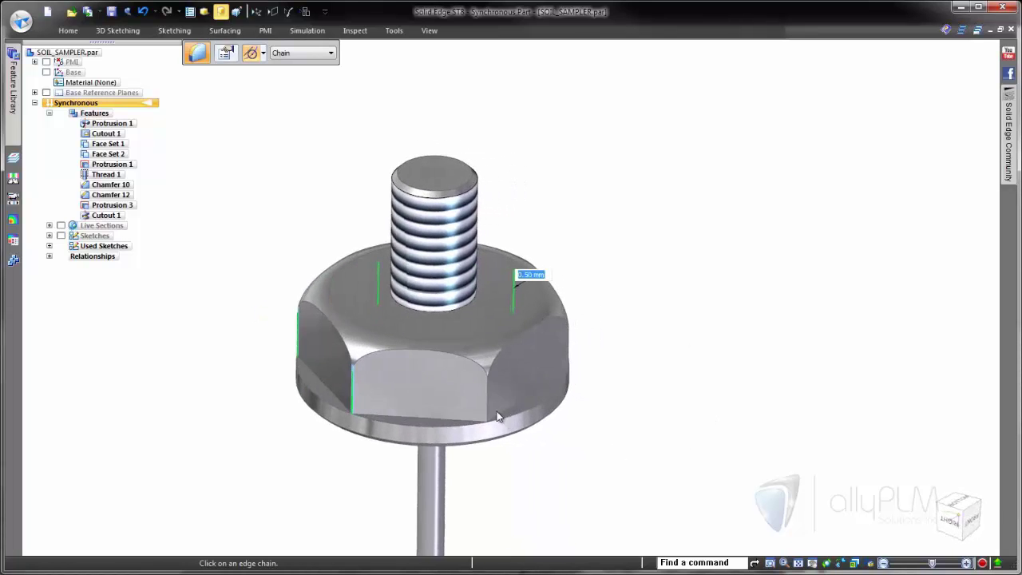
pyautogui.click(489, 401)
pyautogui.rightClick(621, 328)
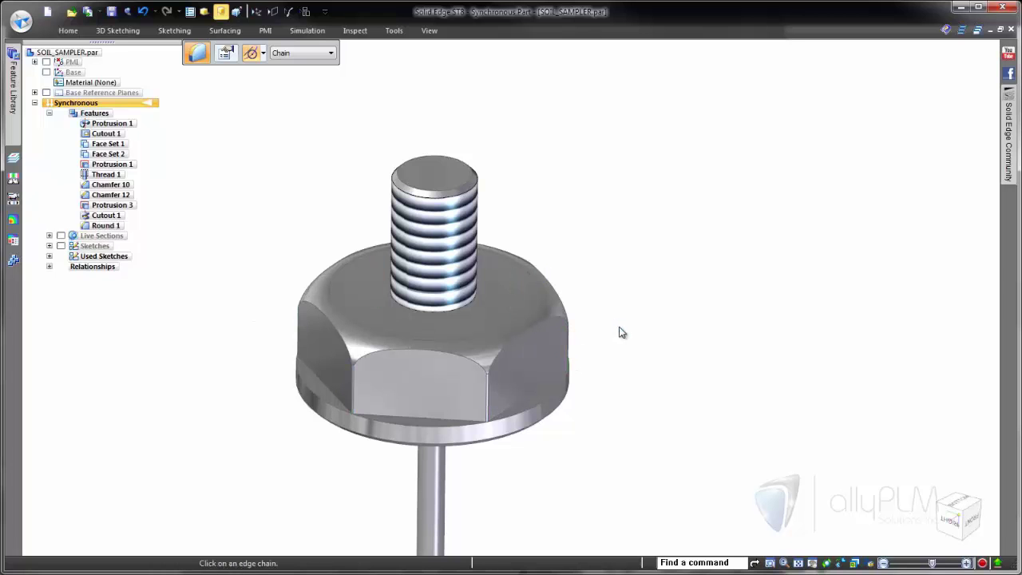
# - Round the threaded stud's base edge and the hexagon's edge loop at the flange with a 1.00 mm radius
pyautogui.click(438, 310)
pyautogui.write('1')
pyautogui.press('Return')
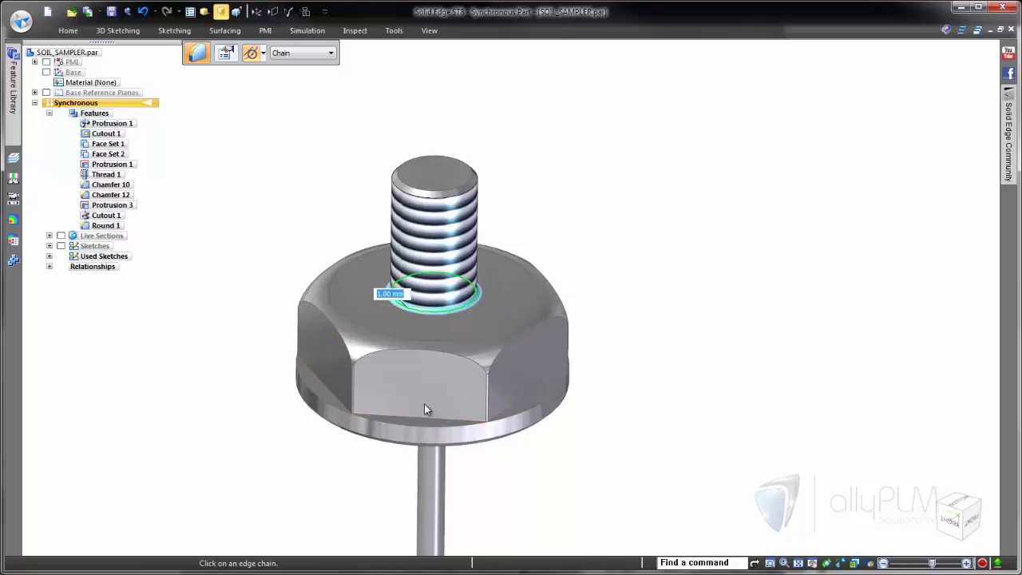
pyautogui.click(419, 416)
pyautogui.rightClick(669, 381)
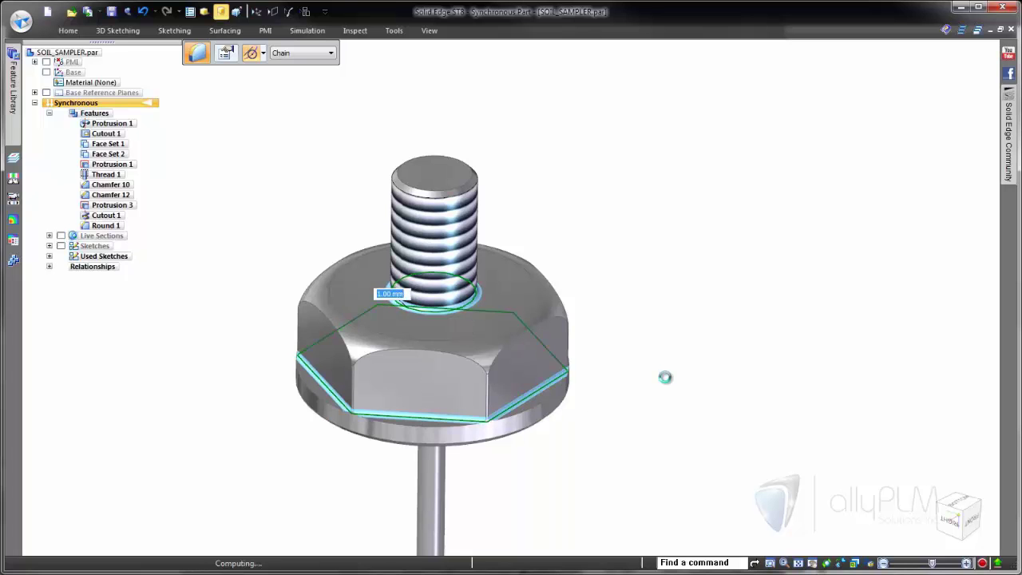
pyautogui.rightClick(671, 378)
pyautogui.press('Escape')
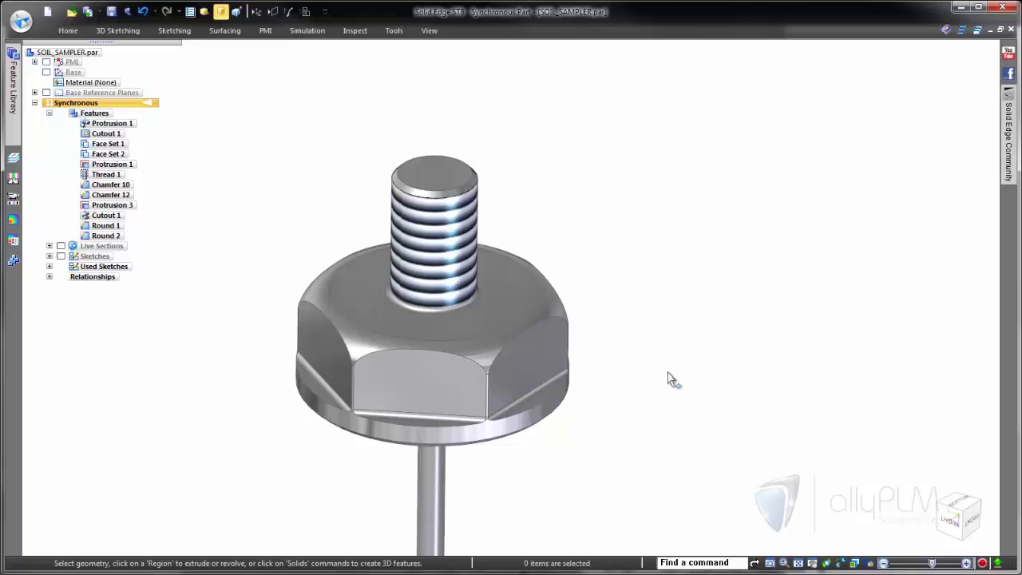
# - Show the base coordinate system and transition the part to the ordered modeling environment
pyautogui.scroll(-5, 670, 380)
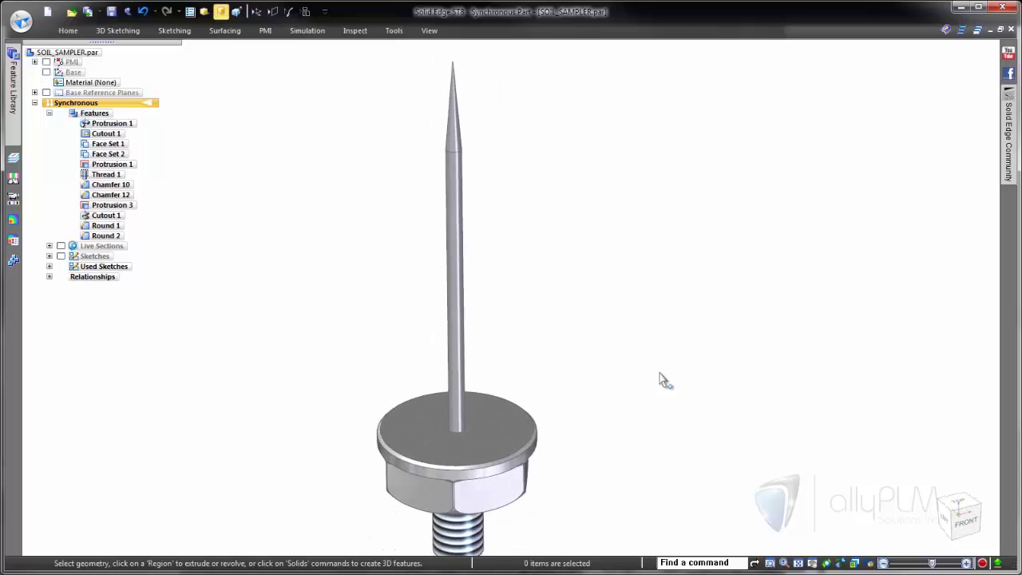
pyautogui.click(46, 72)
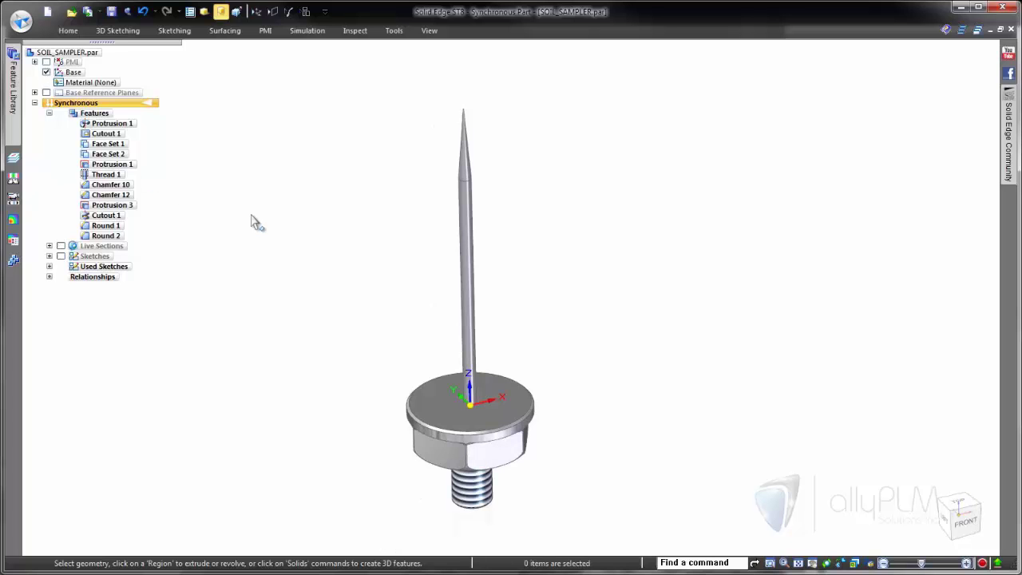
pyautogui.rightClick(203, 138)
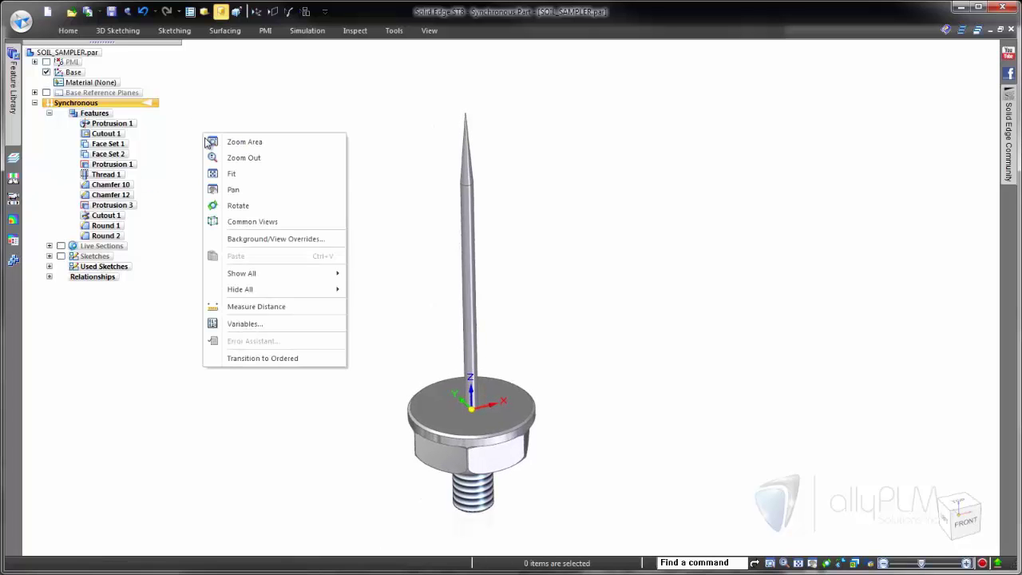
pyautogui.click(247, 357)
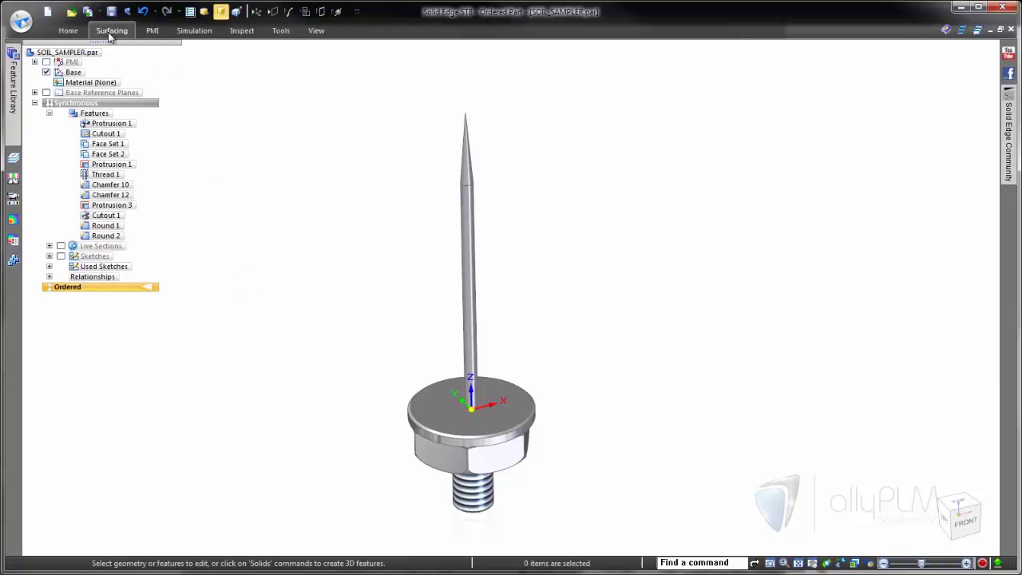
# - Start a helical curve with its axis from the needle tip to the base origin, starting about 15 mm out along X
pyautogui.click(111, 31)
pyautogui.click(129, 78)
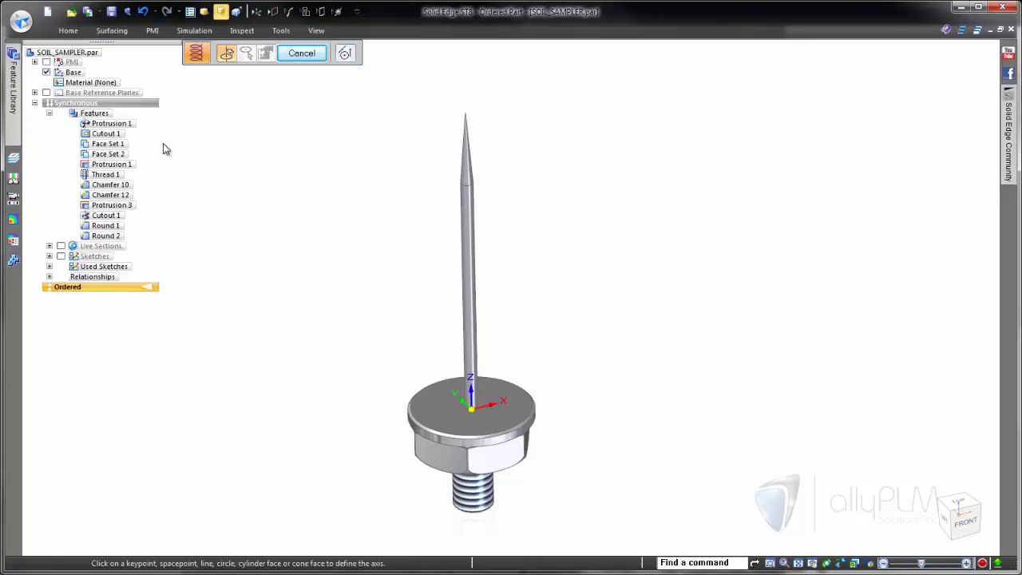
pyautogui.click(467, 129)
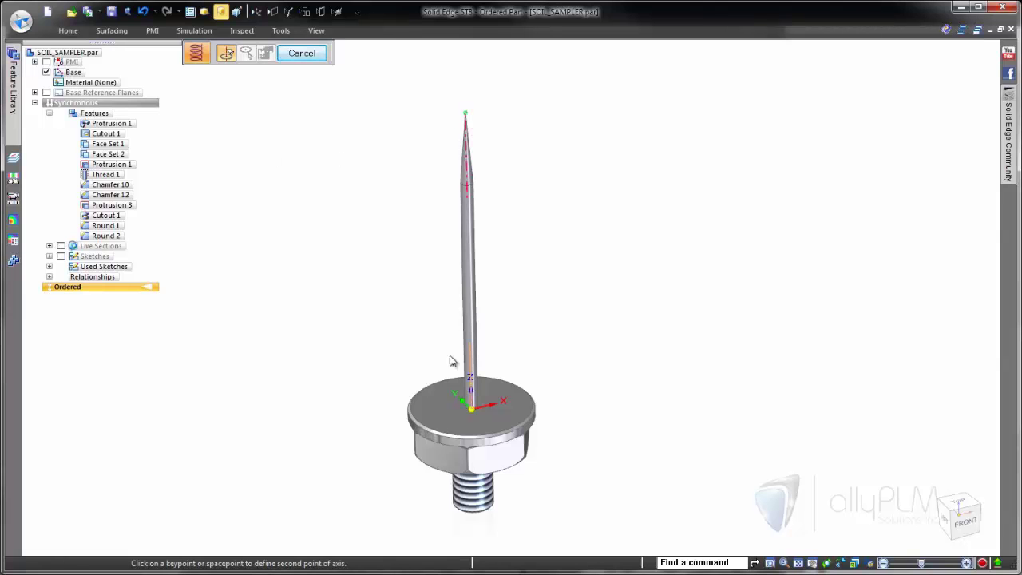
pyautogui.click(471, 413)
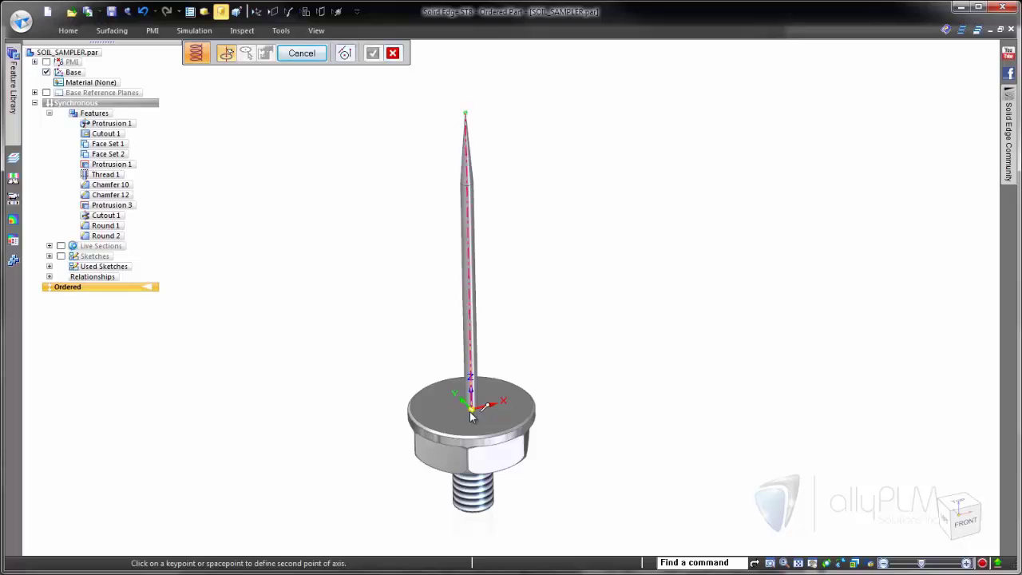
pyautogui.click(498, 415)
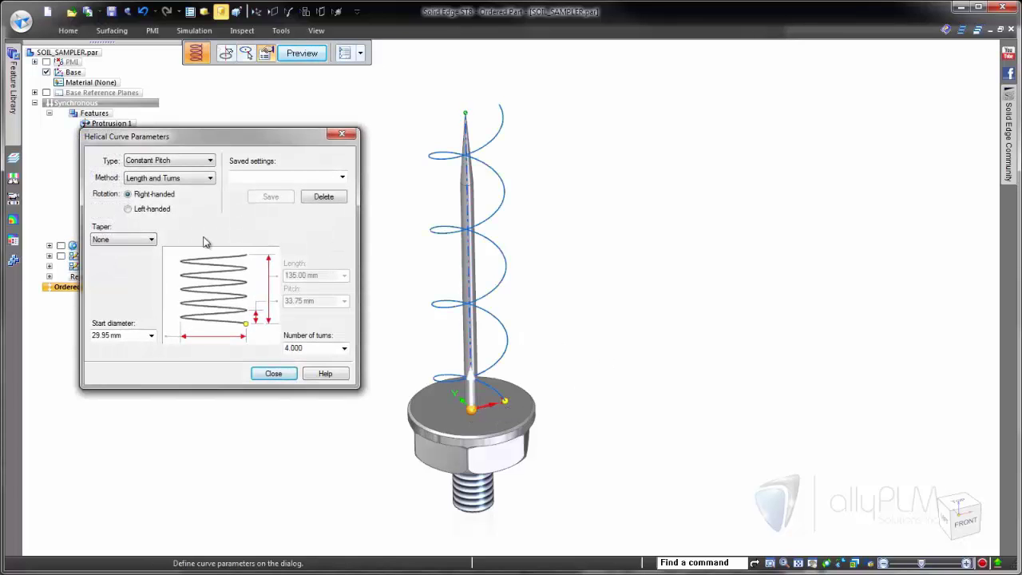
# - Set the helical curve's method to Length and Pitch and its type to Compound
pyautogui.click(197, 178)
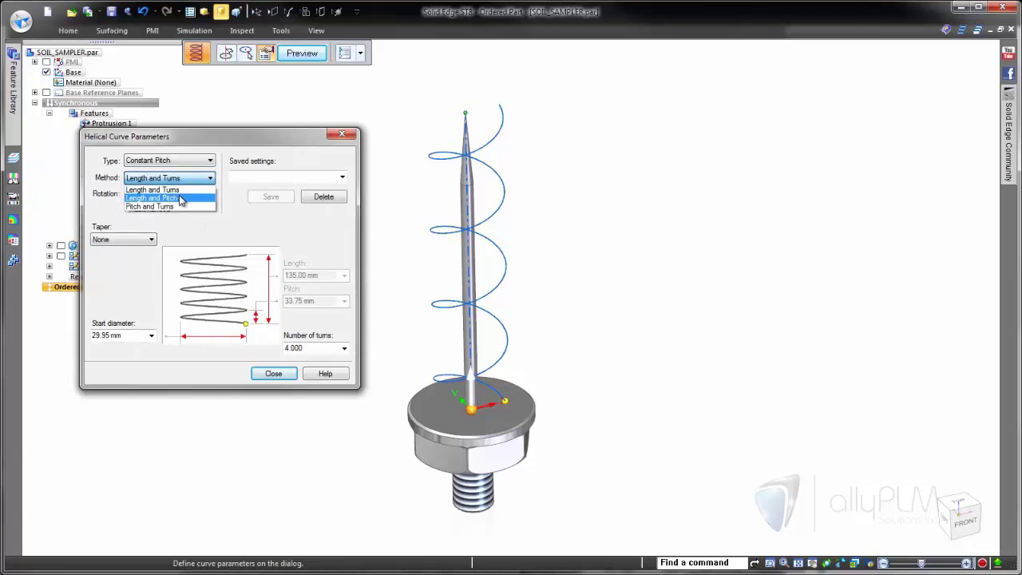
pyautogui.click(178, 199)
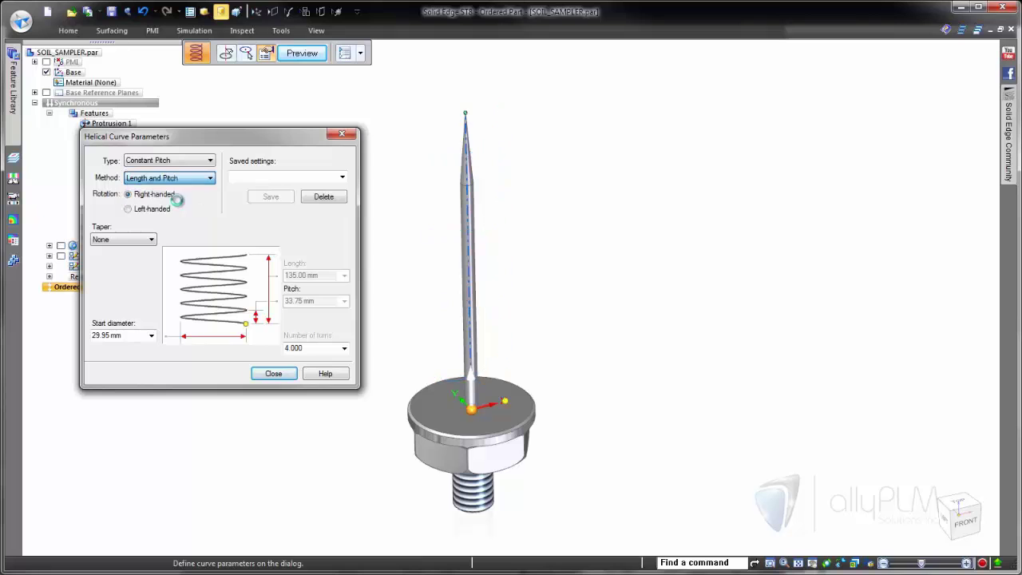
pyautogui.click(211, 162)
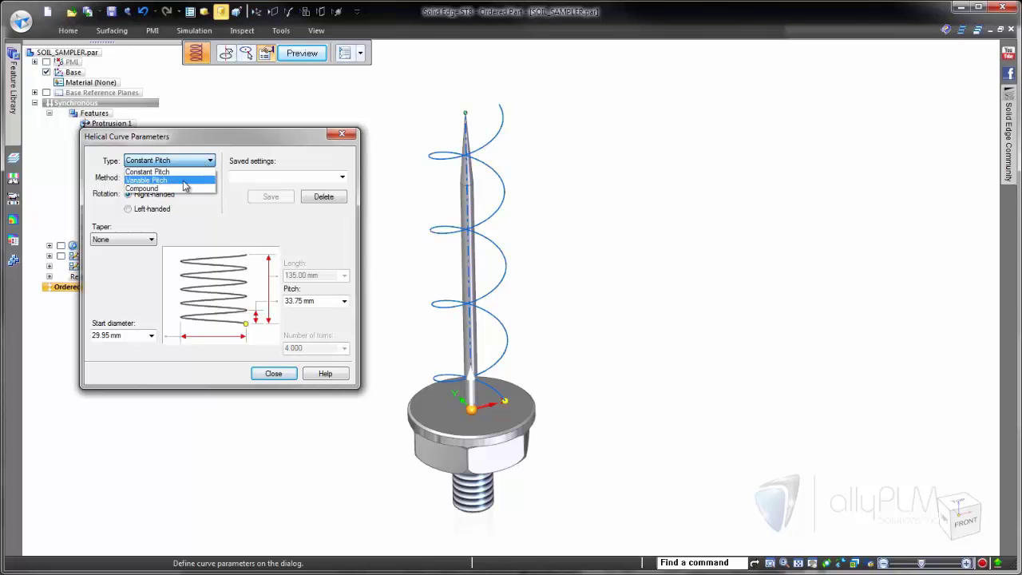
pyautogui.click(185, 180)
pyautogui.click(210, 164)
pyautogui.click(183, 190)
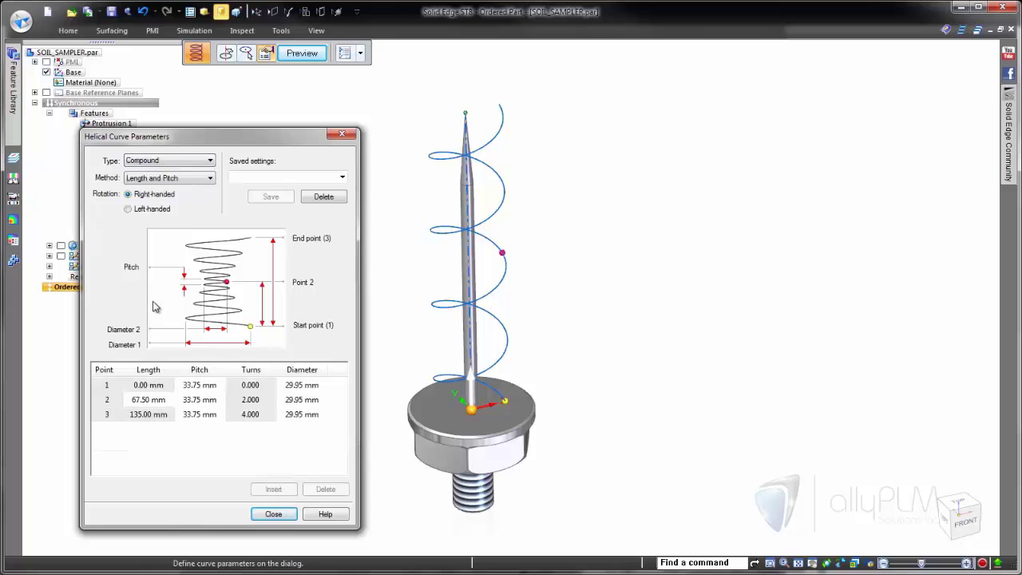
# - Insert two additional points after the start point of the compound helix to make a five-point table
pyautogui.click(145, 386)
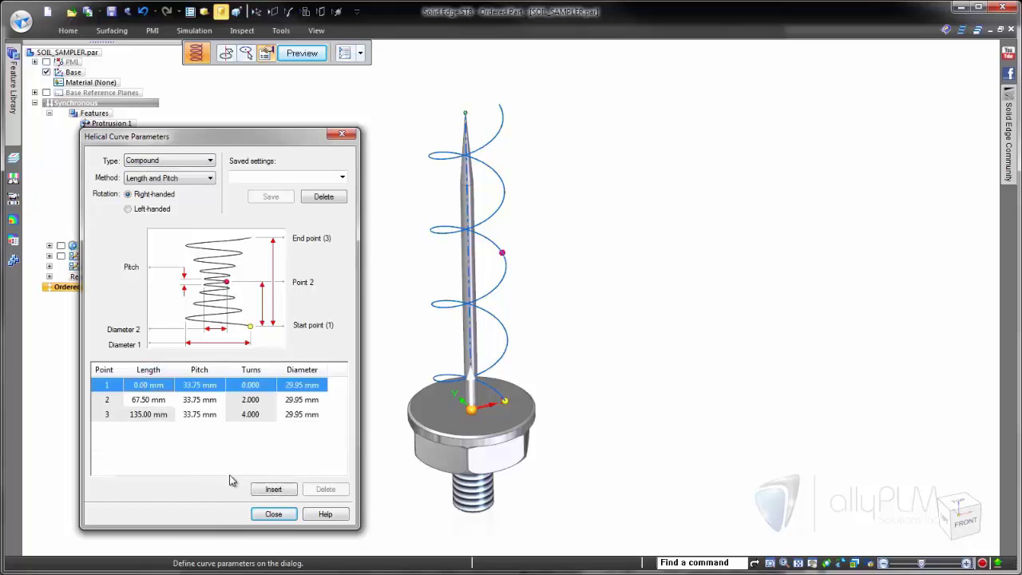
pyautogui.click(265, 490)
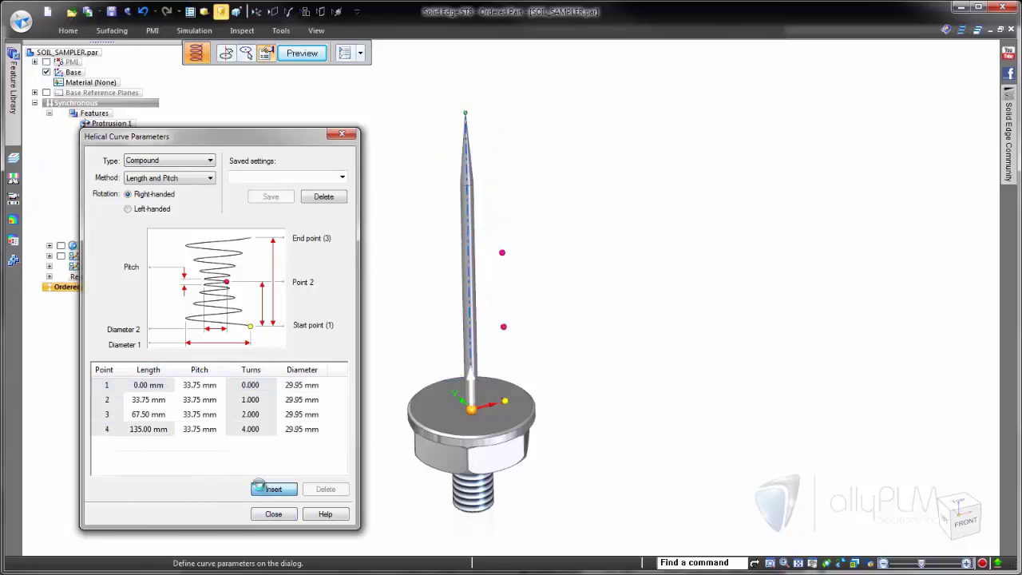
pyautogui.click(145, 386)
pyautogui.click(257, 490)
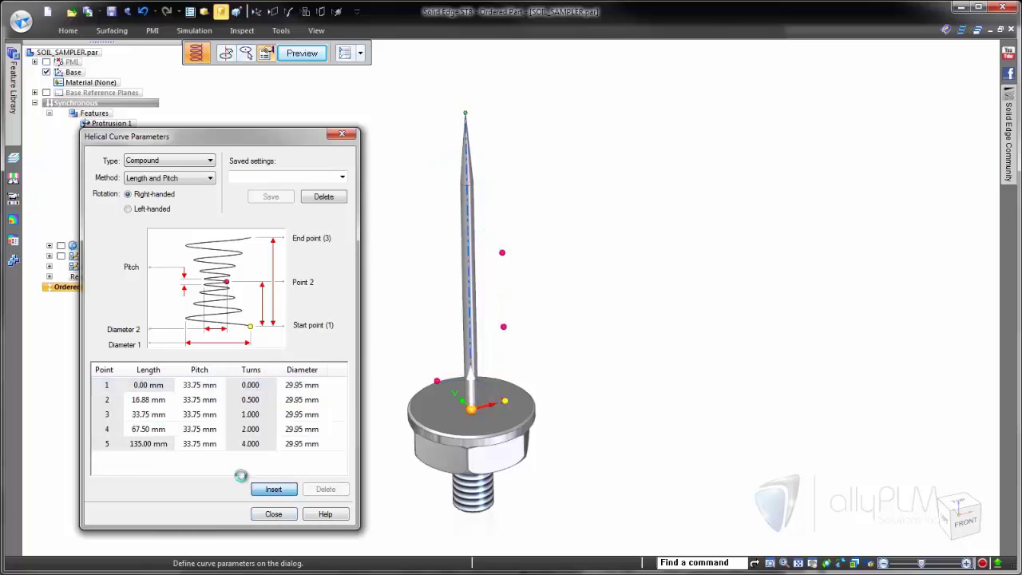
# - Set the helix diameter at points 1 and 2 to 48 mm
pyautogui.click(303, 385)
pyautogui.click(311, 385)
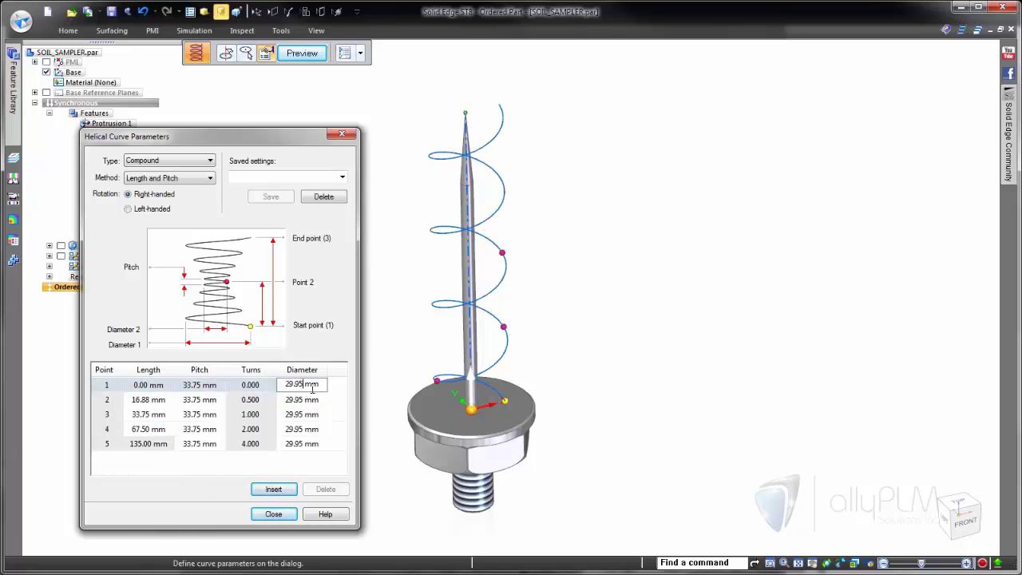
pyautogui.write('48')
pyautogui.click(264, 399)
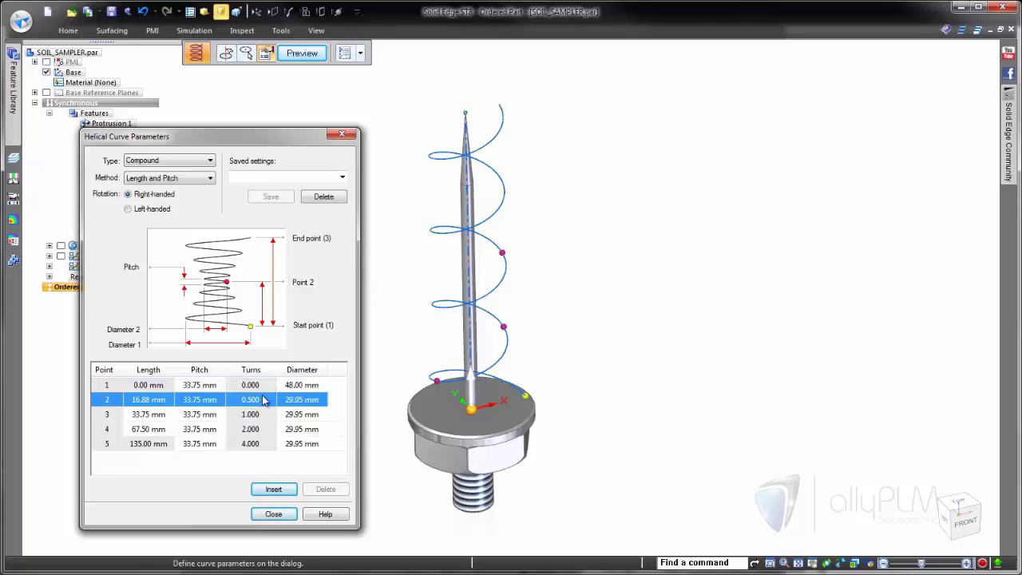
pyautogui.click(285, 402)
pyautogui.write('48')
pyautogui.press('Return')
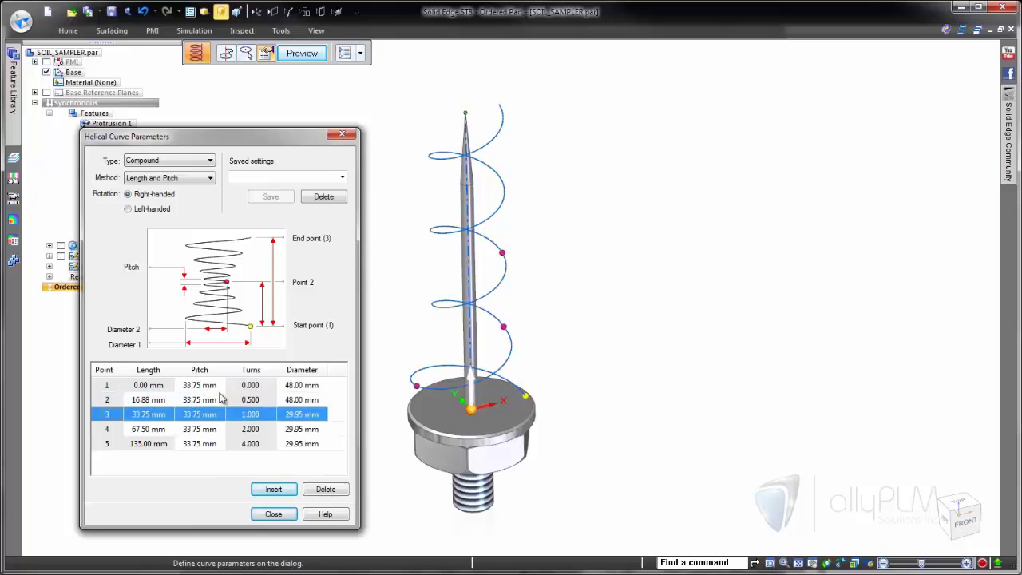
# - Set the helix diameter to 30 mm at points 3 and 4 and to 8 mm at point 5
pyautogui.click(289, 416)
pyautogui.write('30')
pyautogui.press('Return')
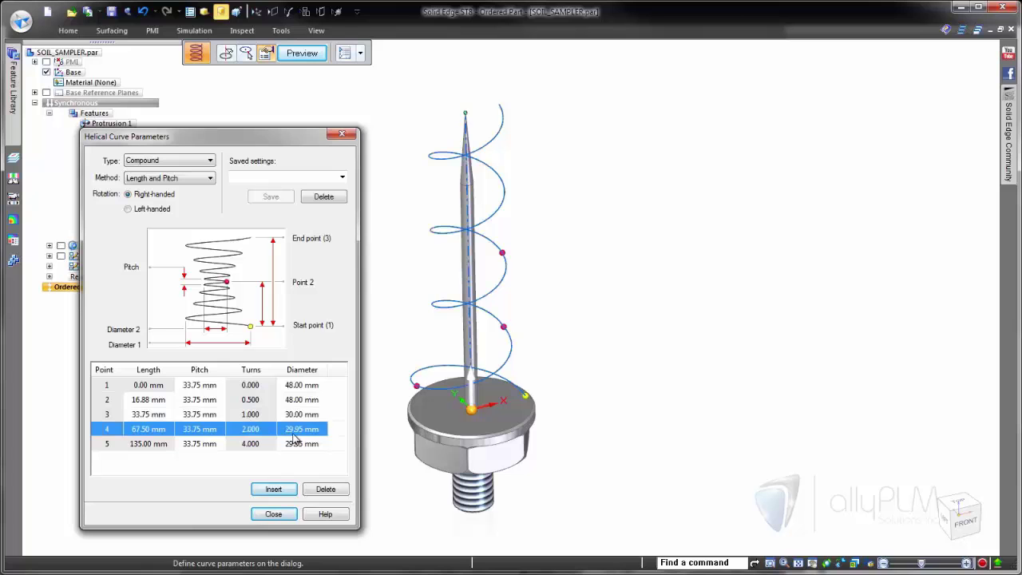
pyautogui.click(294, 432)
pyautogui.write('30')
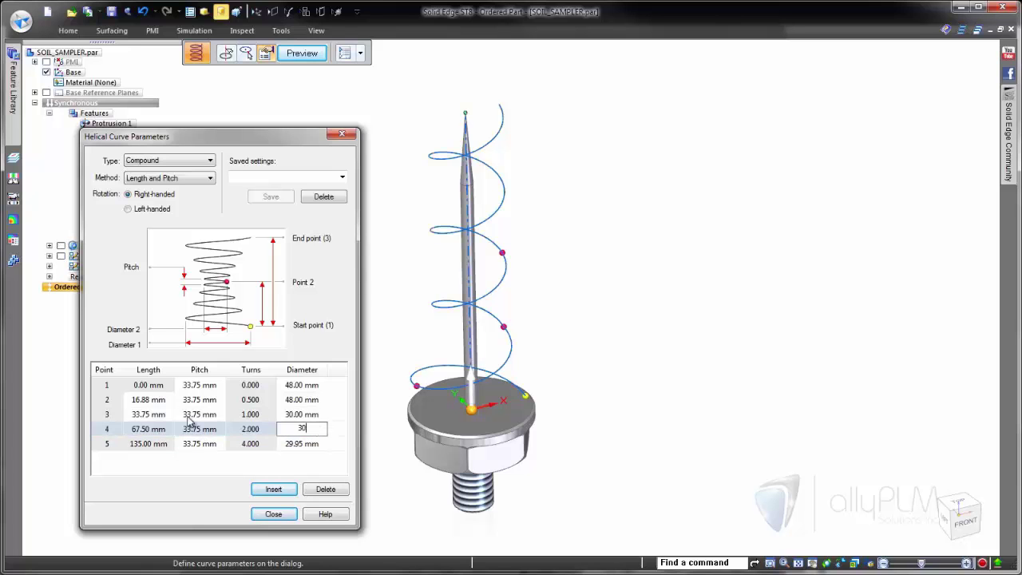
pyautogui.press('Return')
pyautogui.click(289, 445)
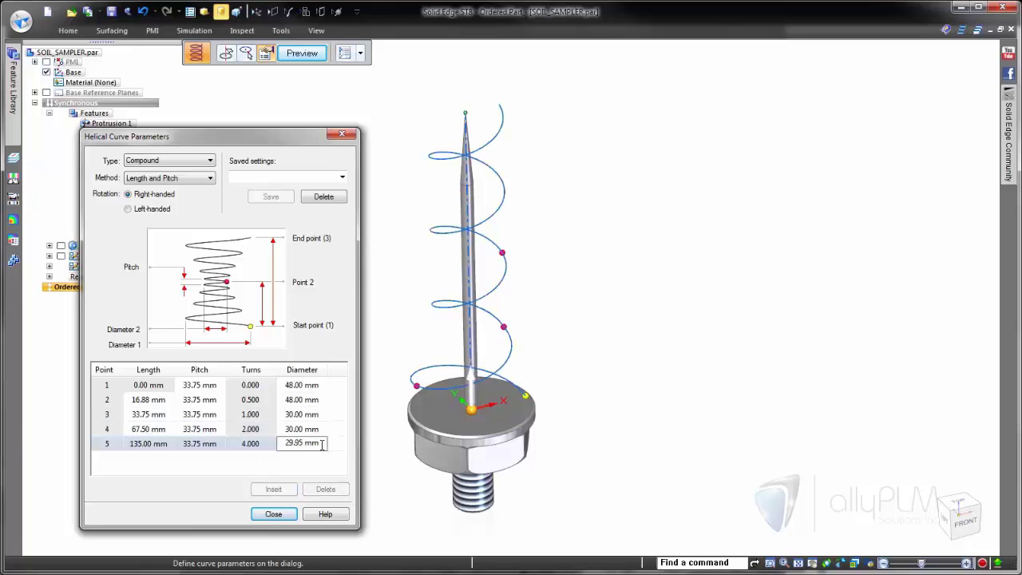
pyautogui.press('Return')
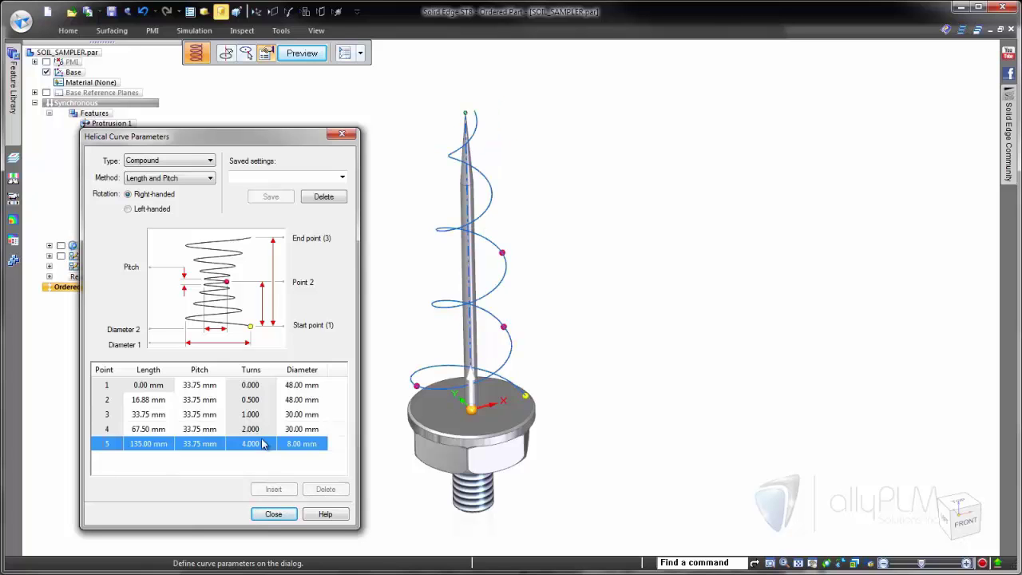
# - Set the helix pitch at point 1 to 10 mm
pyautogui.click(199, 387)
pyautogui.click(199, 387)
pyautogui.doubleClick(199, 385)
pyautogui.write('10')
pyautogui.press('Return')
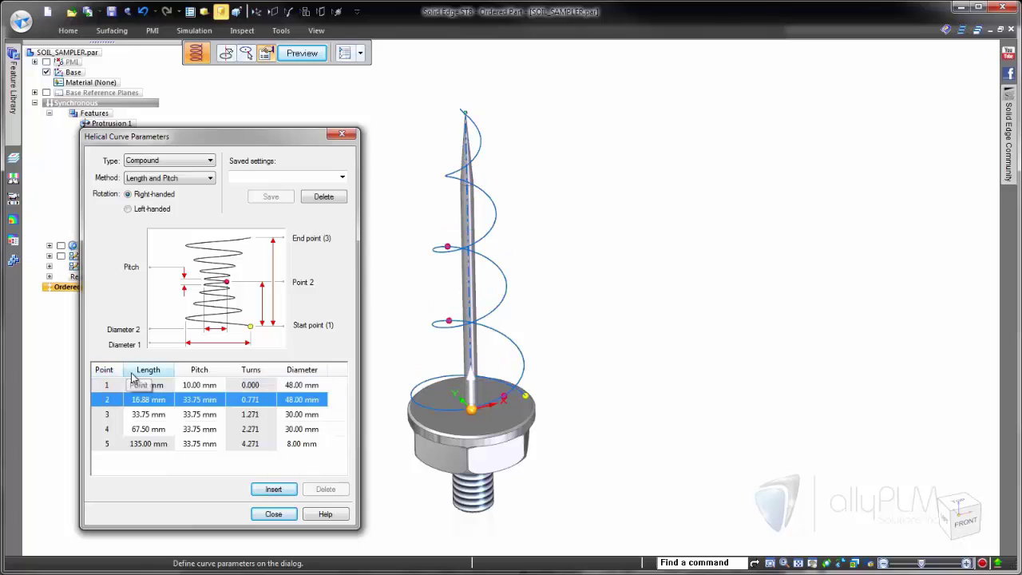
# - Set the helix lengths to 25 mm at point 2, 35 mm at point 3 and 112 mm at point 4
pyautogui.doubleClick(141, 399)
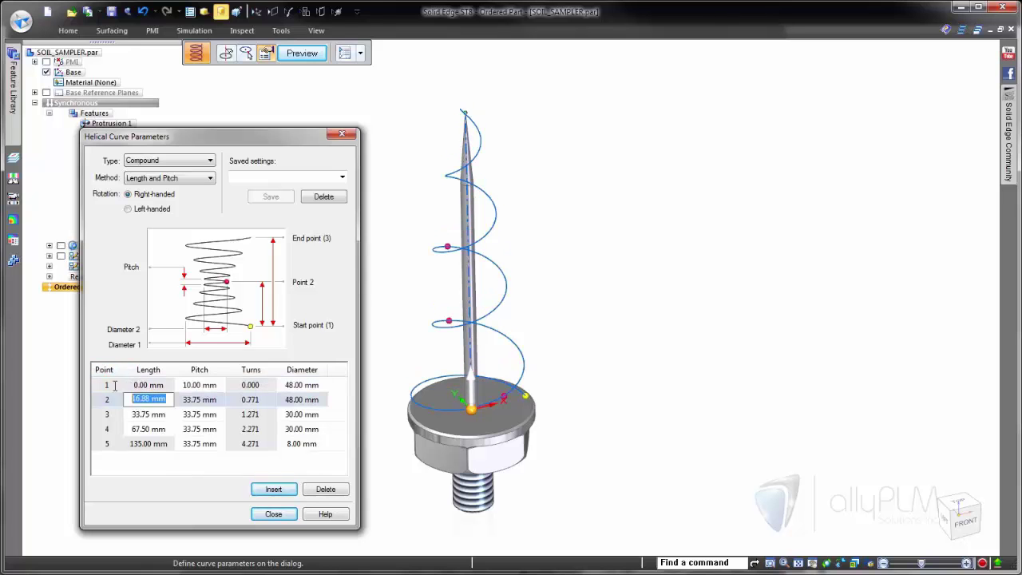
pyautogui.write('25')
pyautogui.press('Return')
pyautogui.click(133, 415)
pyautogui.moveTo(168, 414); pyautogui.dragTo(77, 415)
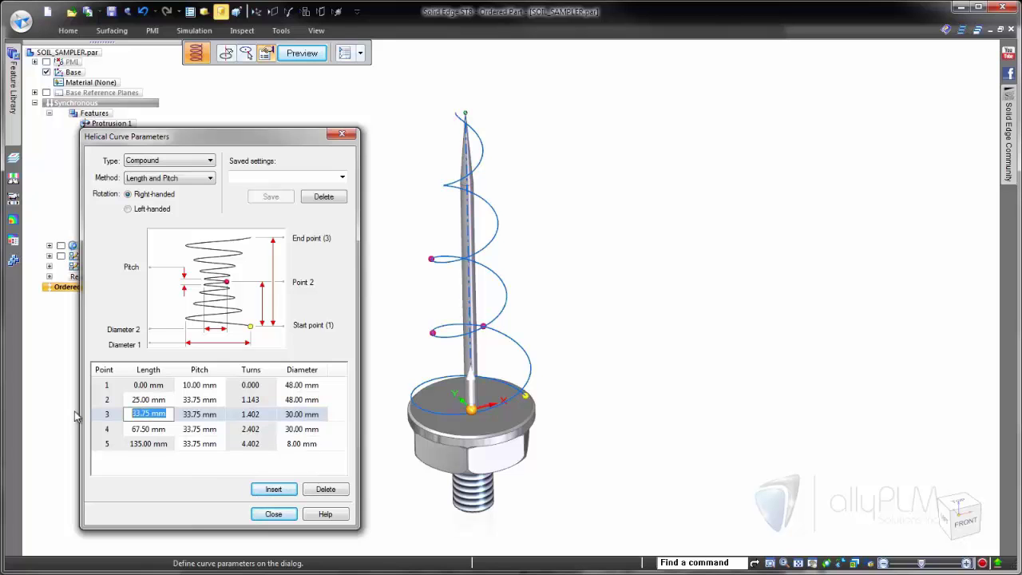
pyautogui.press('Return')
pyautogui.click(150, 429)
pyautogui.moveTo(168, 428); pyautogui.dragTo(94, 431)
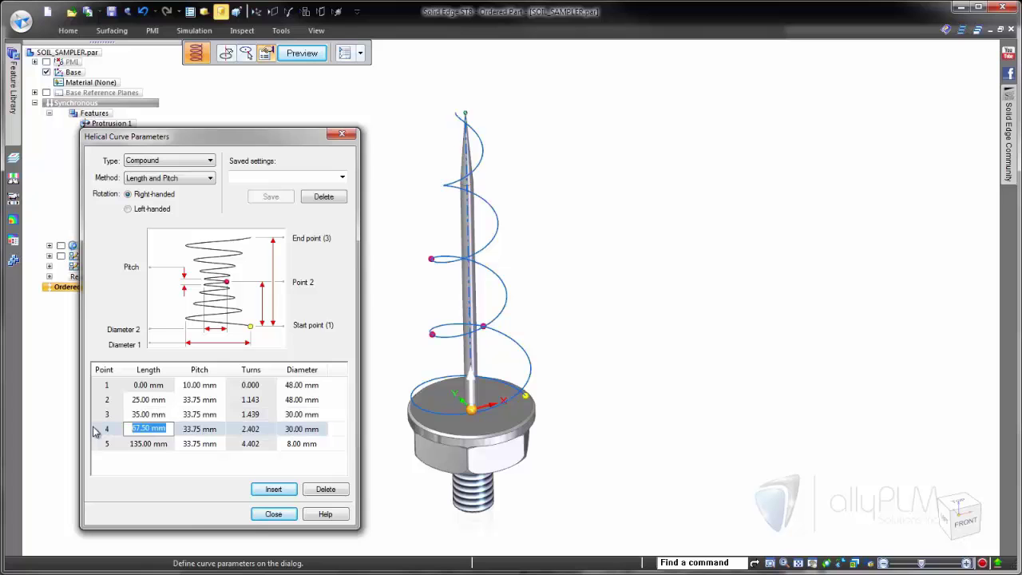
pyautogui.press('Return')
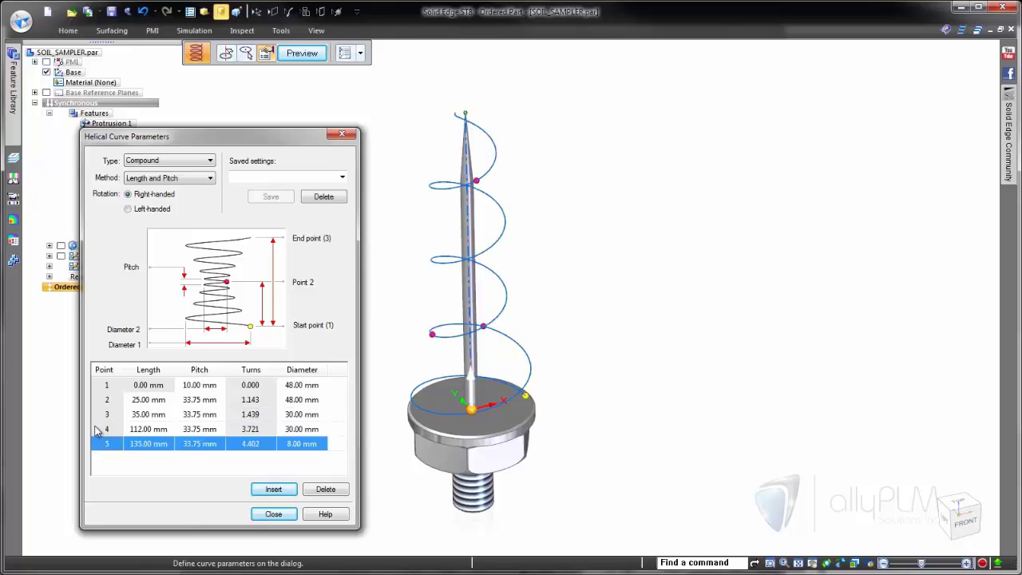
# - Load the saved helix settings Soil Sampler Screw and finish the helical curve around the needle
pyautogui.click(342, 177)
pyautogui.click(301, 187)
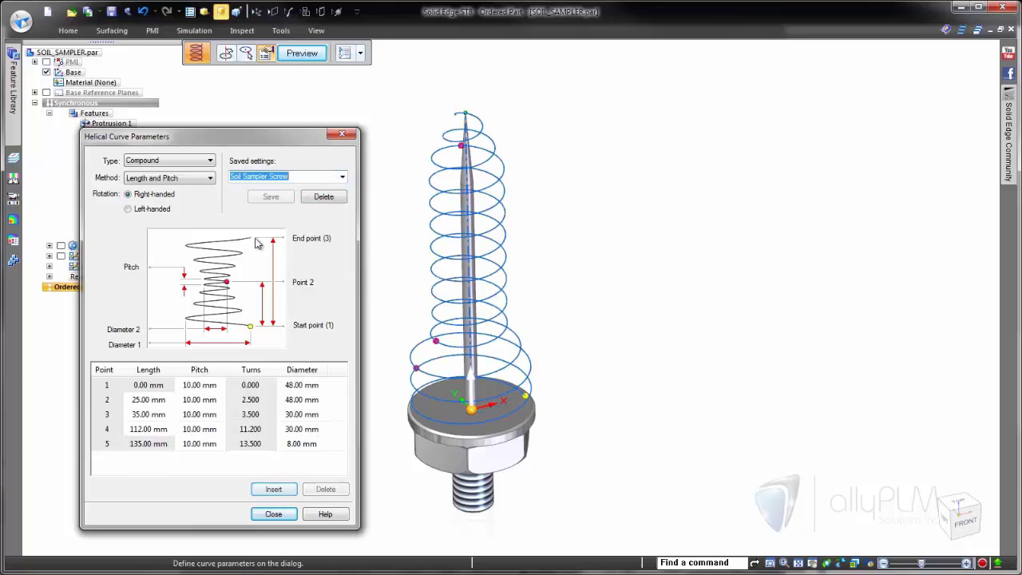
pyautogui.click(273, 514)
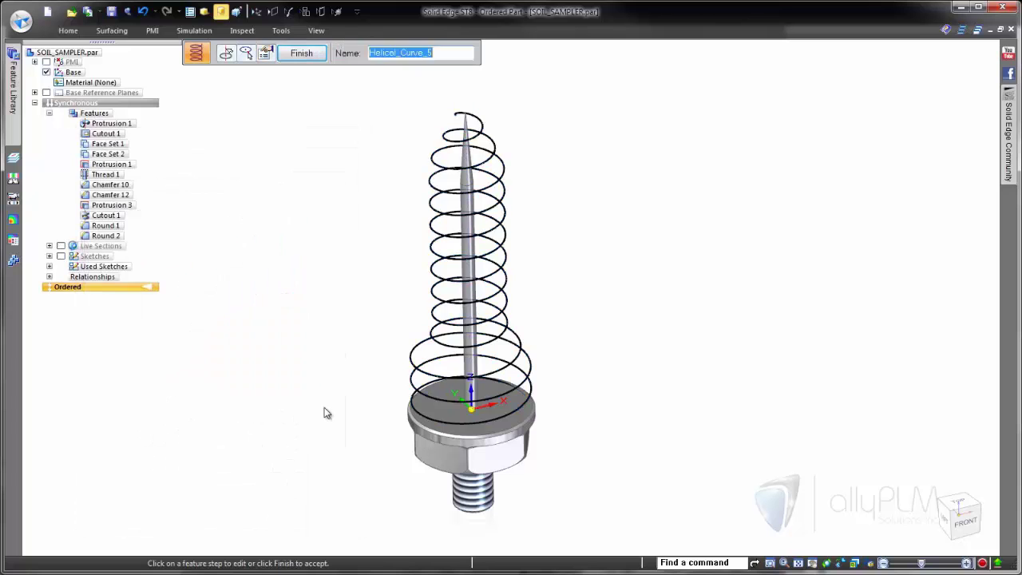
pyautogui.rightClick(309, 264)
pyautogui.hotkey('ctrl', 'f')
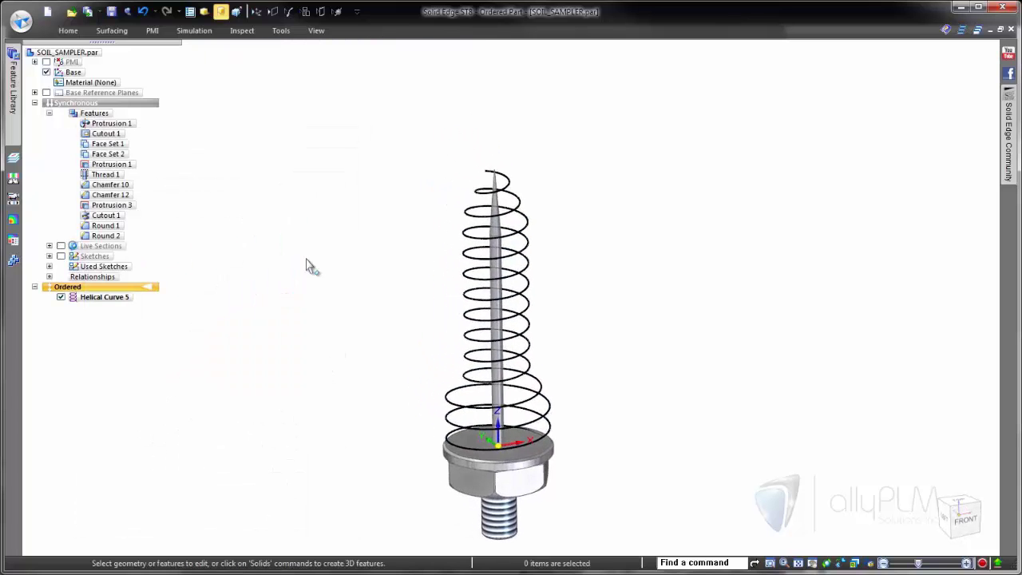
pyautogui.scroll(5, 495, 144)
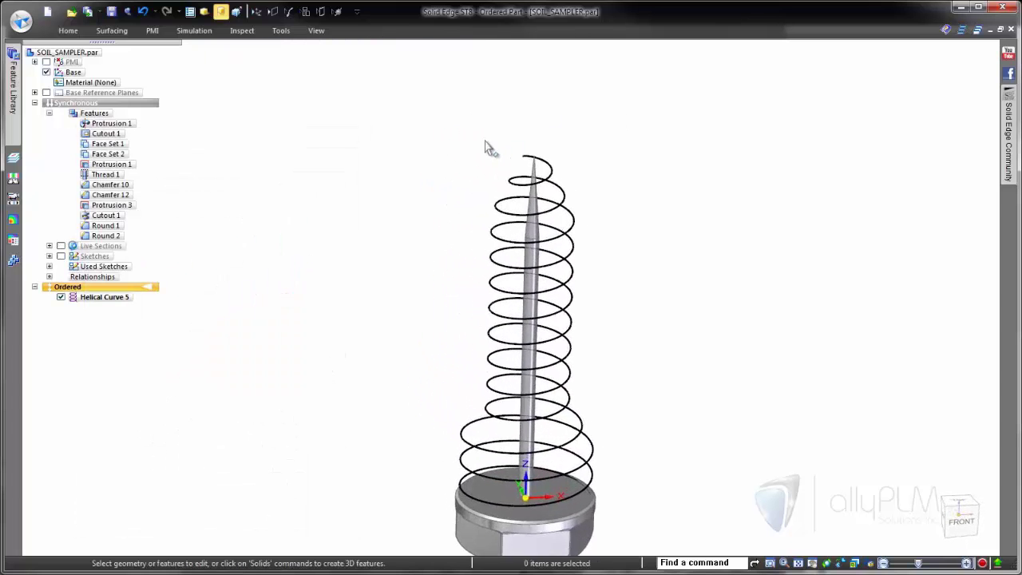
pyautogui.hotkey('ctrl', 'i')
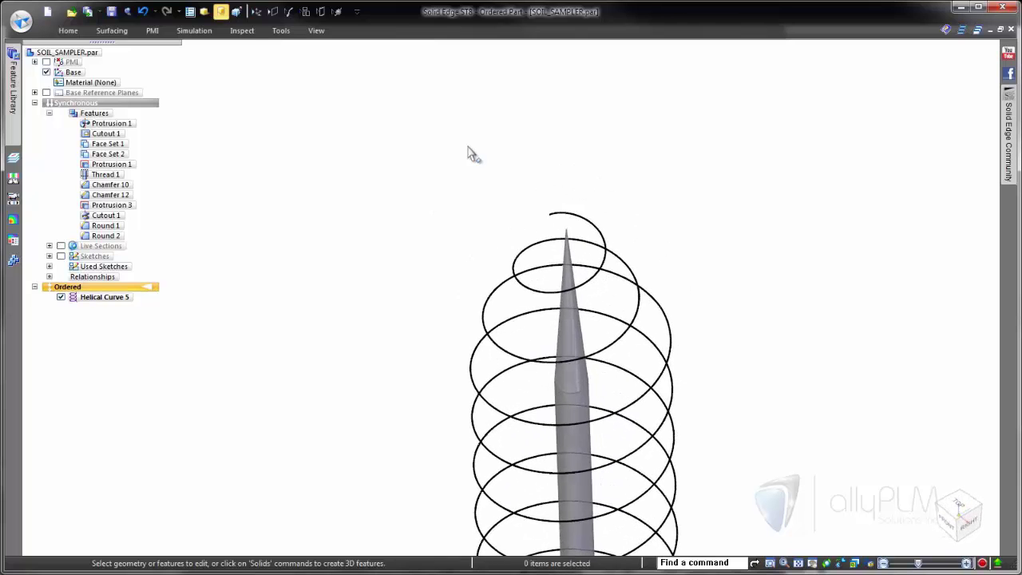
# - Start a swept protrusion and accept the helical curve around the needle as its path
pyautogui.click(69, 31)
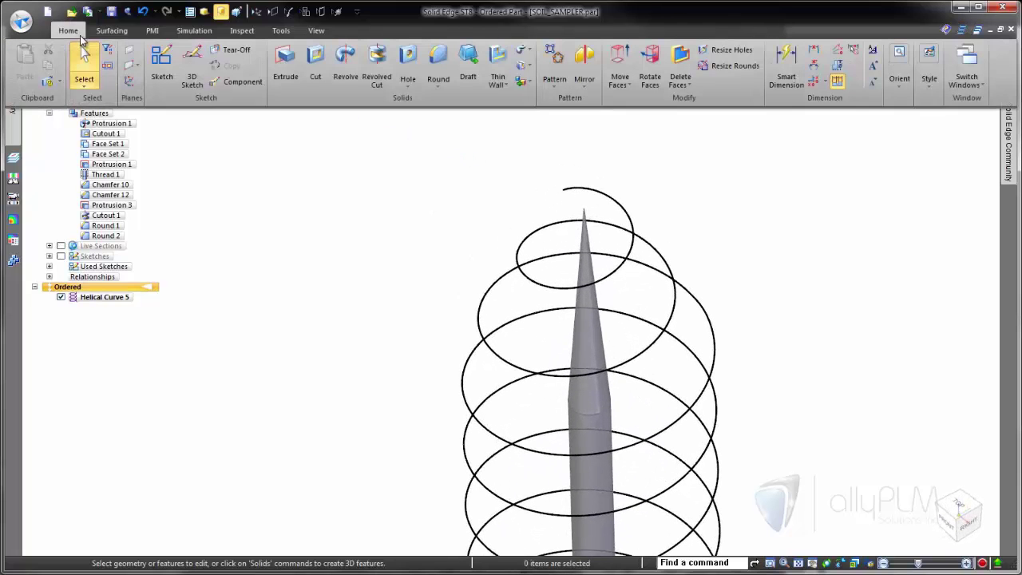
pyautogui.click(524, 58)
pyautogui.click(531, 66)
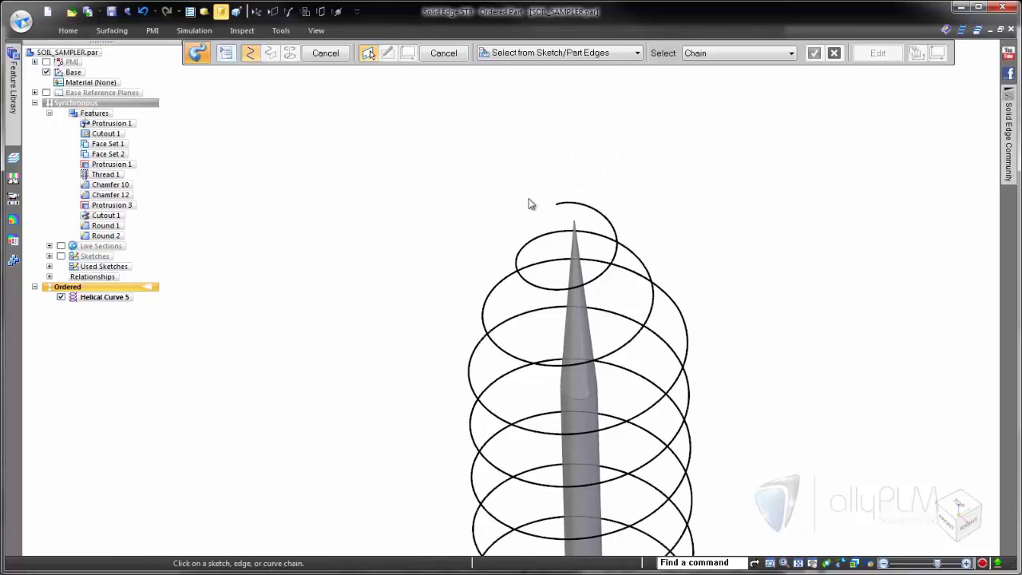
pyautogui.click(568, 209)
pyautogui.rightClick(480, 161)
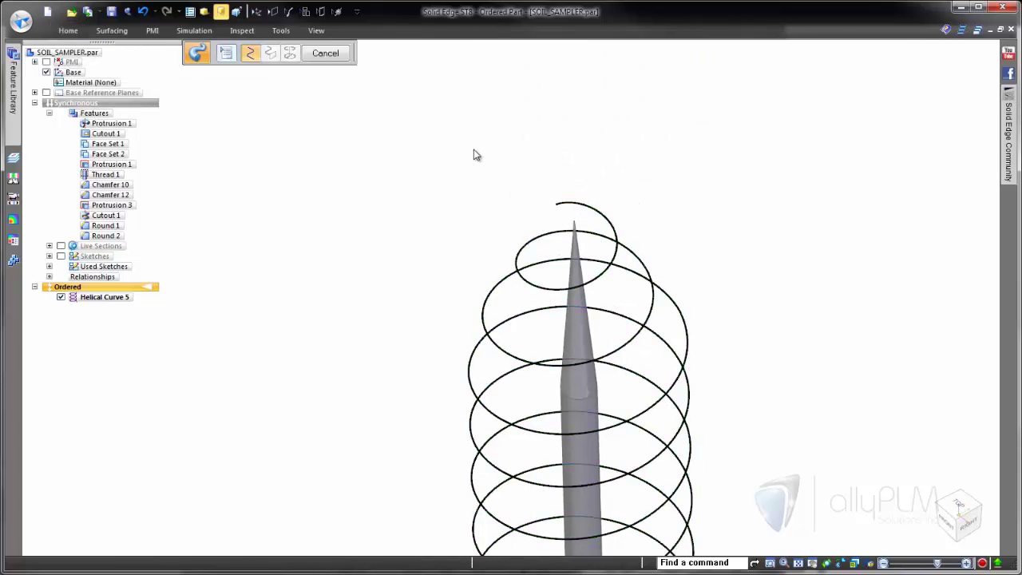
# - Place the sweep's cross-section plane normal to the helical curve at its end near the needle tip
pyautogui.click(505, 53)
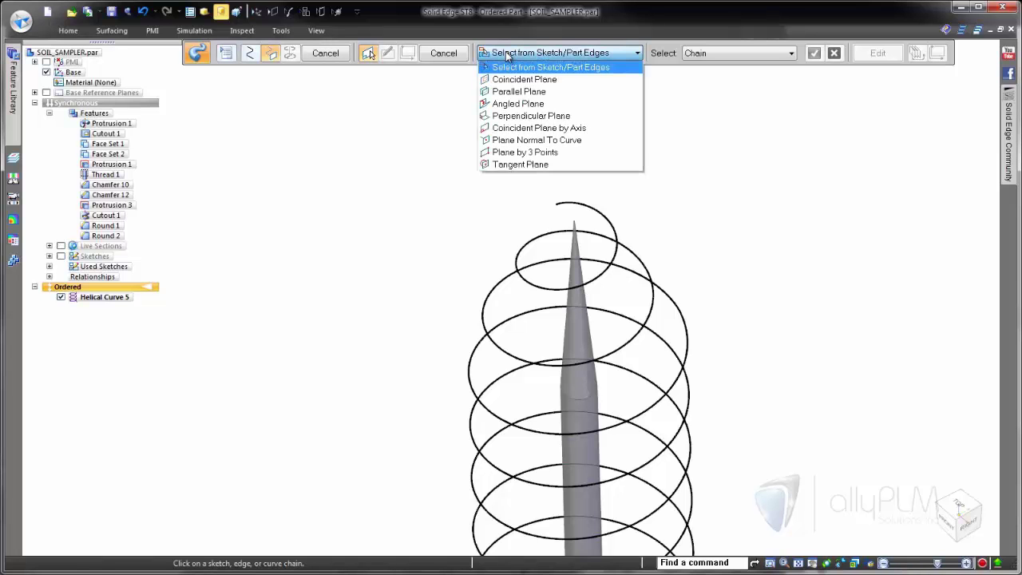
pyautogui.click(519, 140)
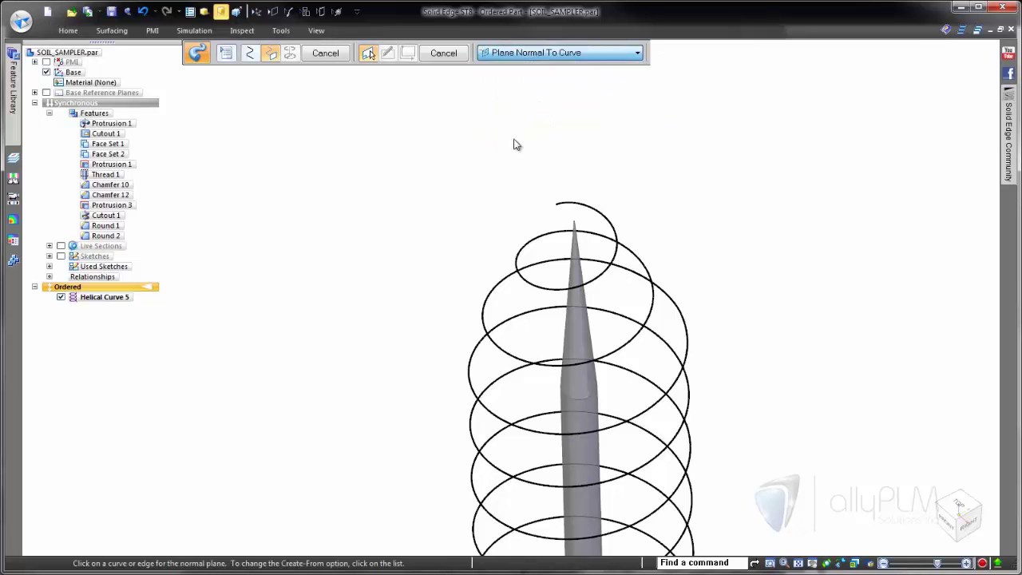
pyautogui.click(572, 204)
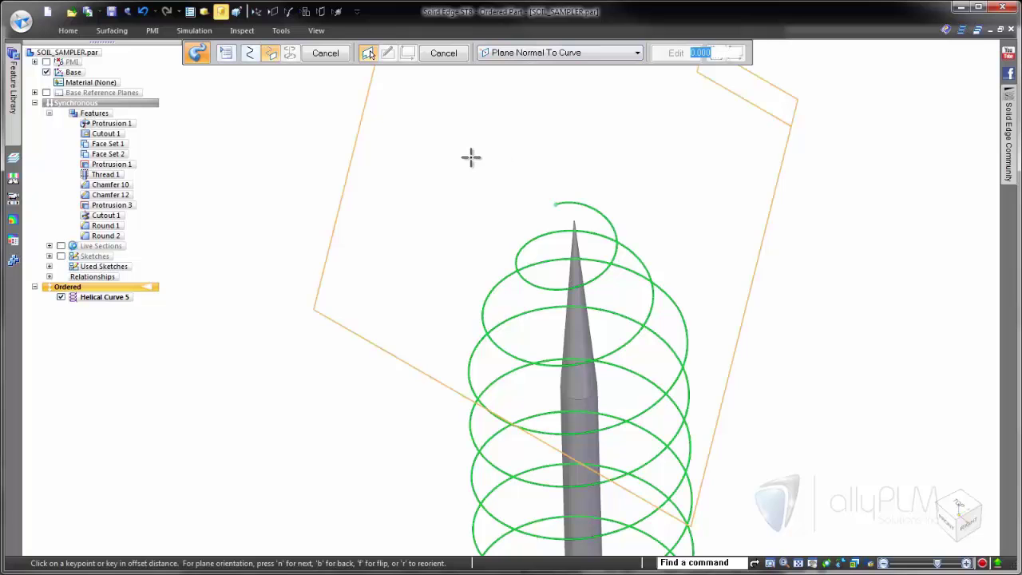
pyautogui.press('Return')
pyautogui.click(472, 158)
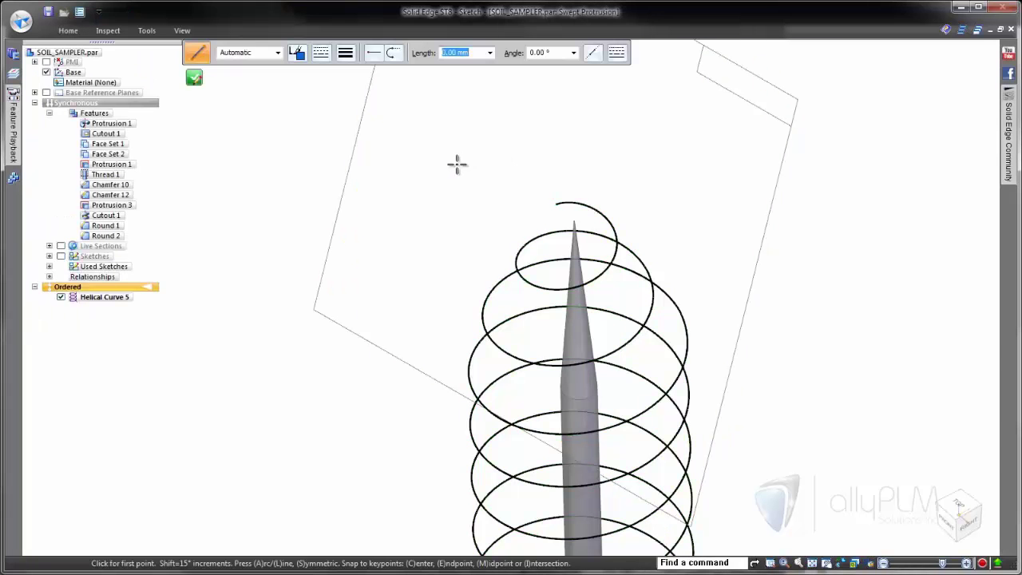
# - Sketch a 3 mm diameter circle centred on the end of the helical curve and close the profile sketch
pyautogui.rightClick(457, 163)
pyautogui.click(480, 141)
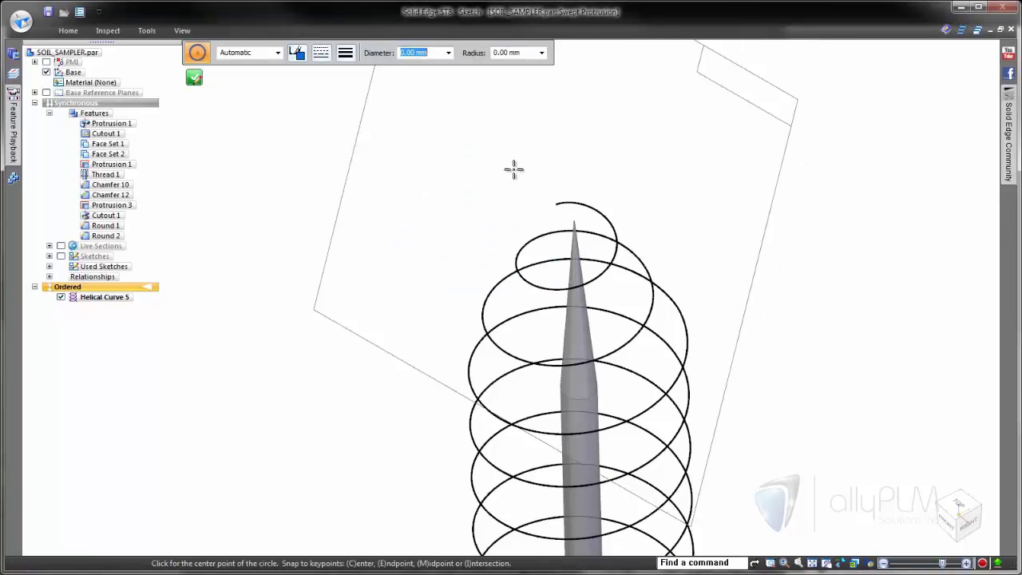
pyautogui.click(556, 205)
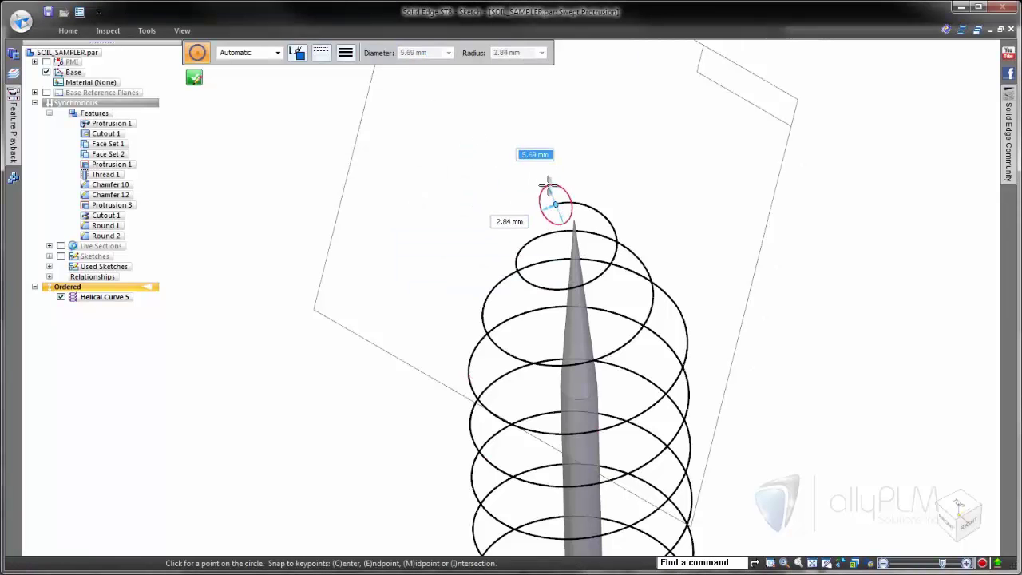
pyautogui.write('3')
pyautogui.press('Return')
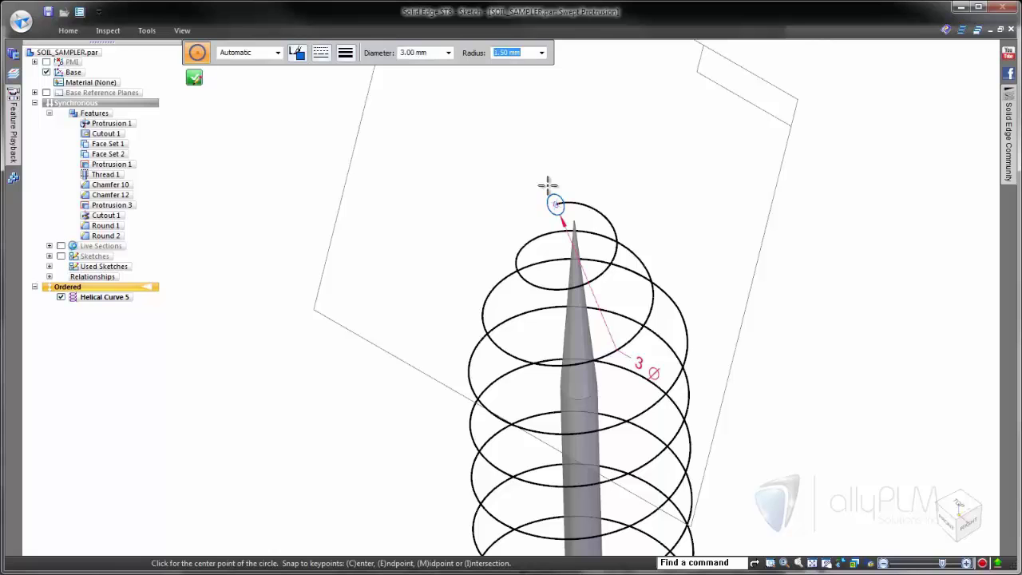
pyautogui.press('Escape')
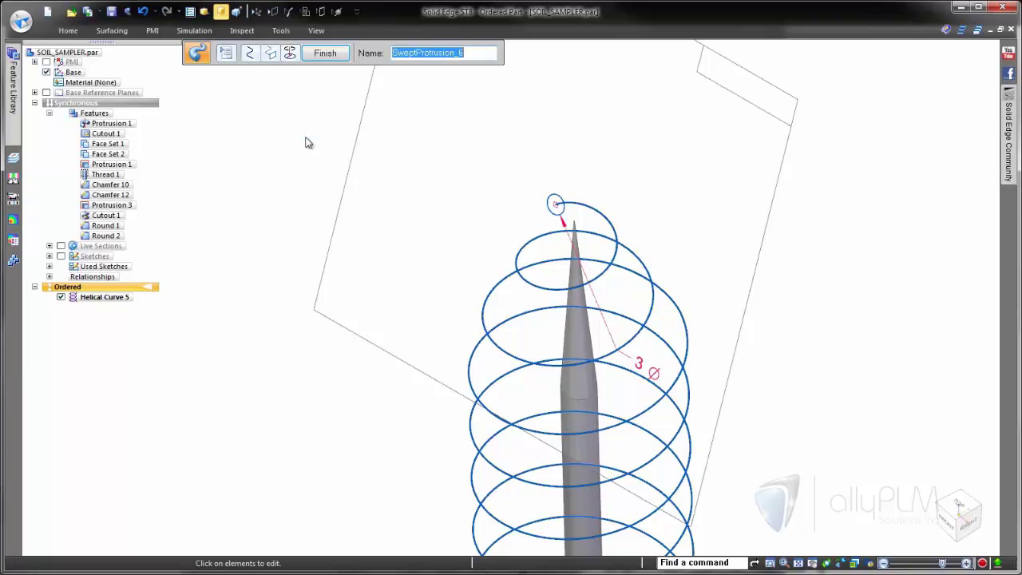
# - Finish the swept protrusion along the helix and hide the curves
pyautogui.press('Return')
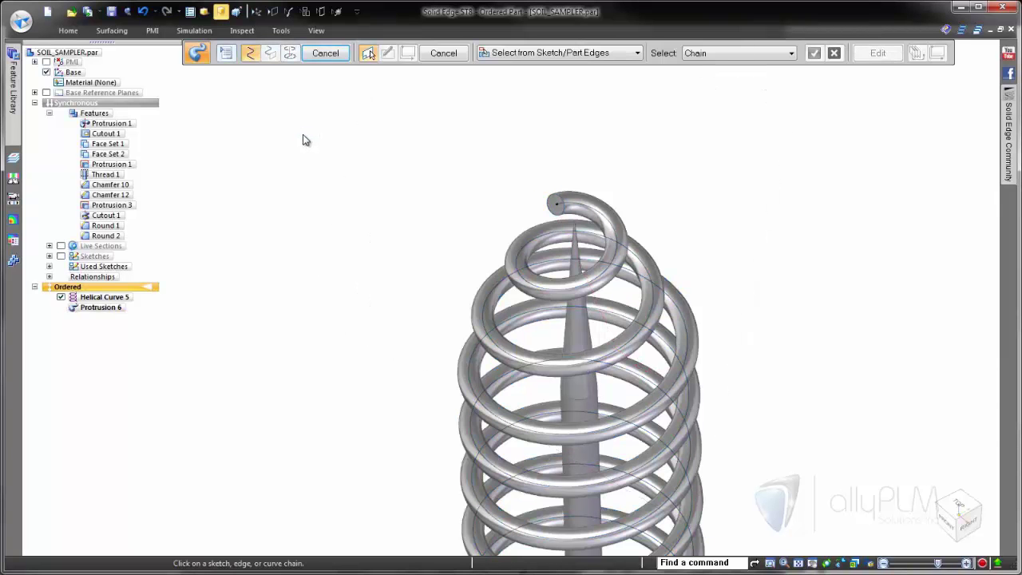
pyautogui.press('Escape')
pyautogui.click(288, 11)
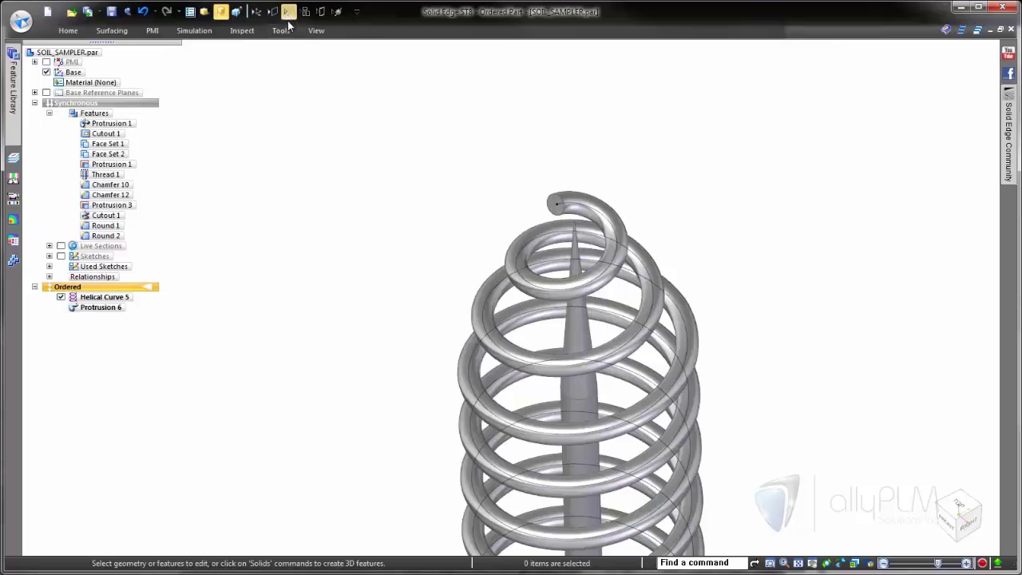
pyautogui.scroll(5, 334, 100)
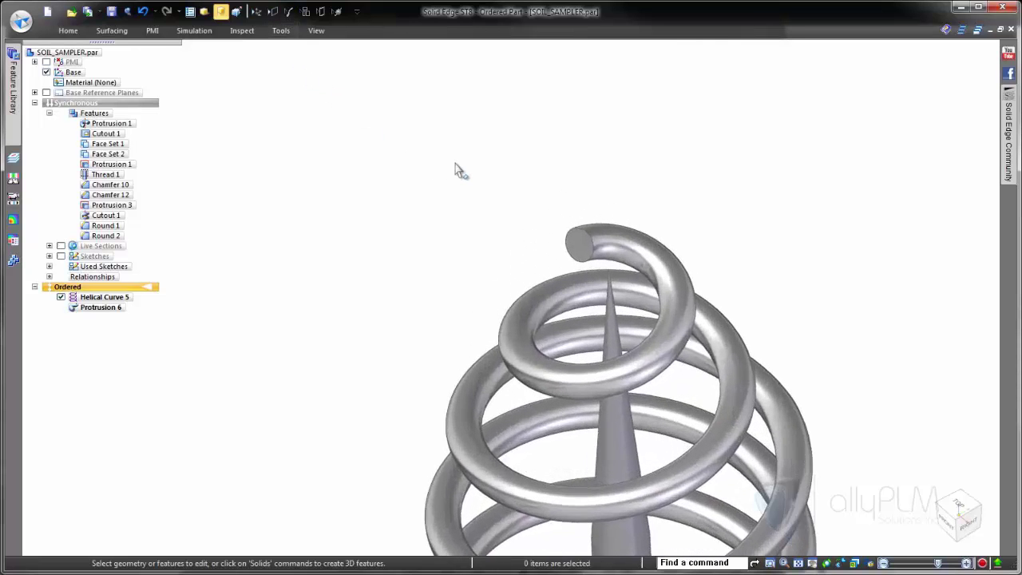
# - Chamfer the edge of the coil's end face at the tip, using the Angle and setback option with a 45° angle
pyautogui.rightClick(389, 196)
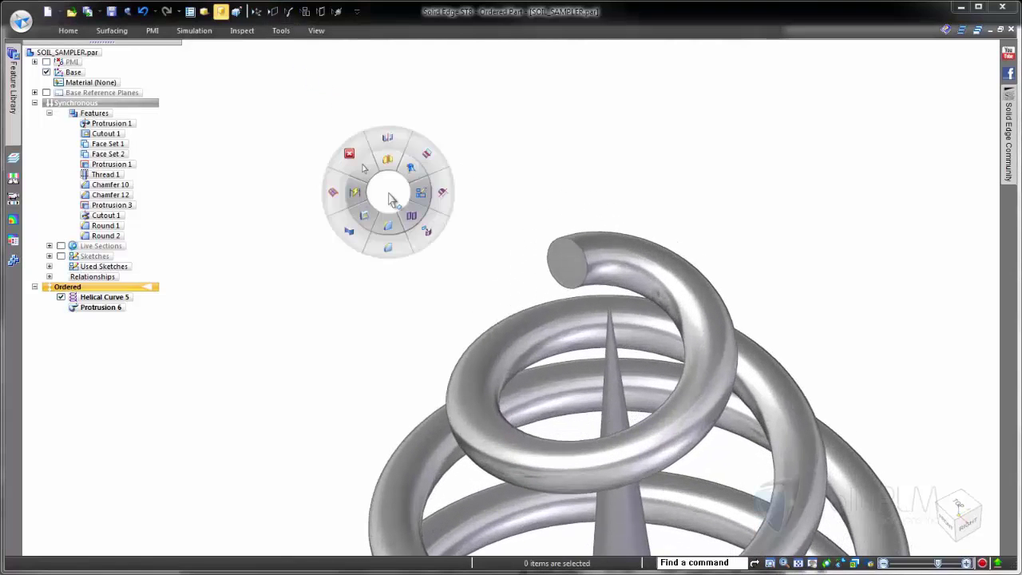
pyautogui.click(389, 248)
pyautogui.click(228, 53)
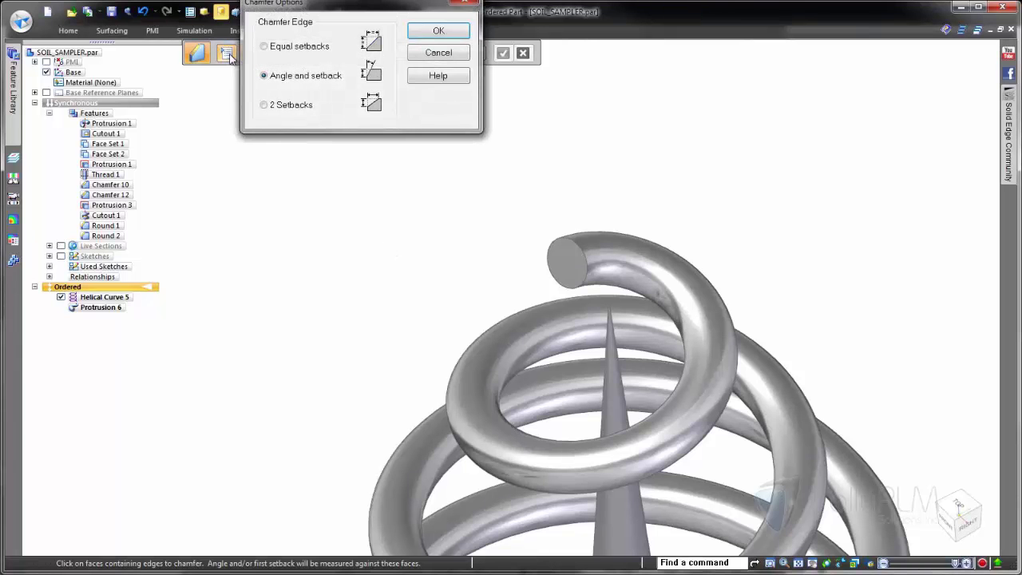
pyautogui.click(430, 34)
pyautogui.click(558, 263)
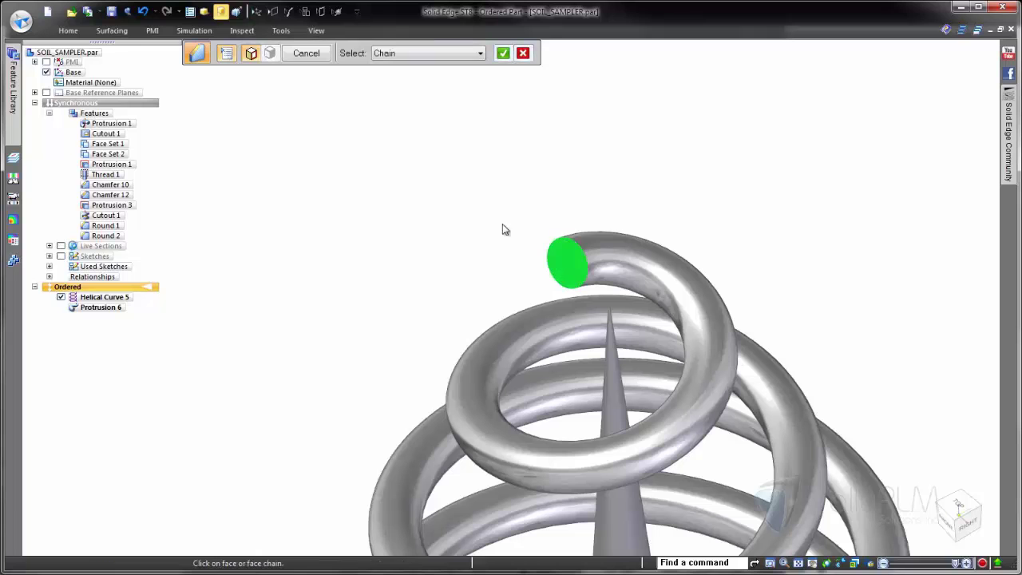
pyautogui.click(574, 249)
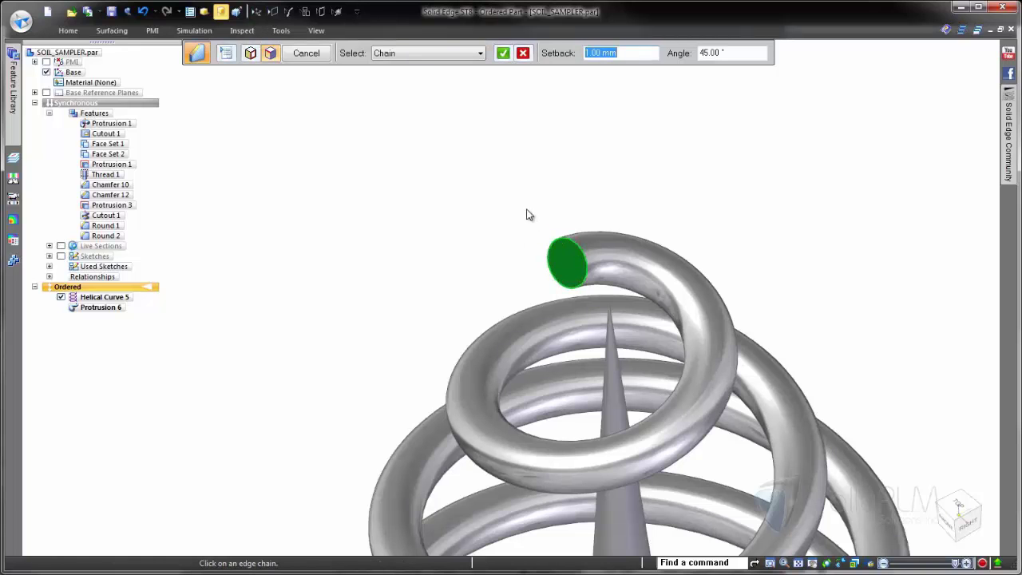
pyautogui.press('Return')
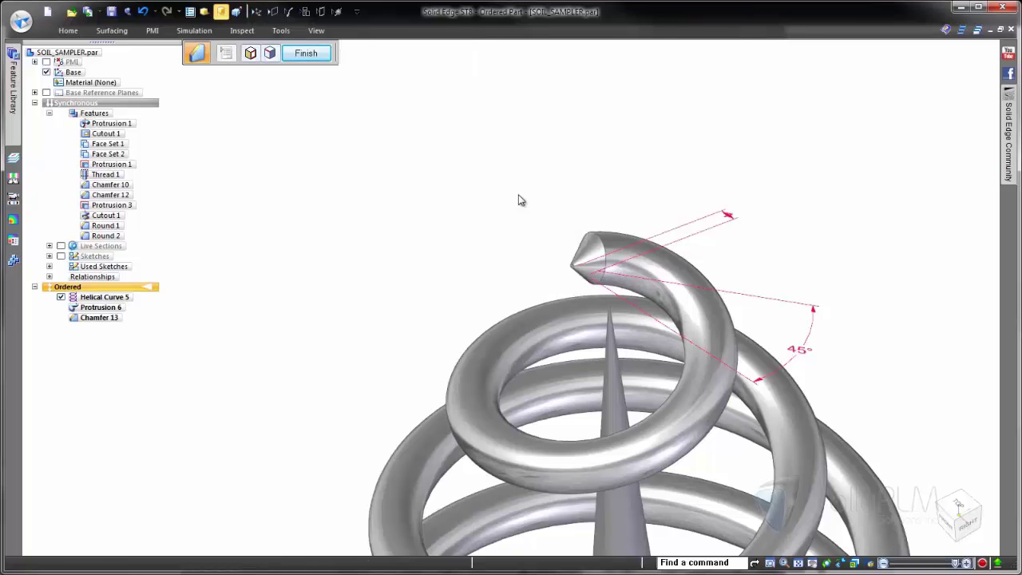
pyautogui.press('Return')
pyautogui.press('Escape')
# - Move the needle's conical and cylindrical faces 20 mm outward along the axis and save the part
pyautogui.scroll(-5, 511, 198)
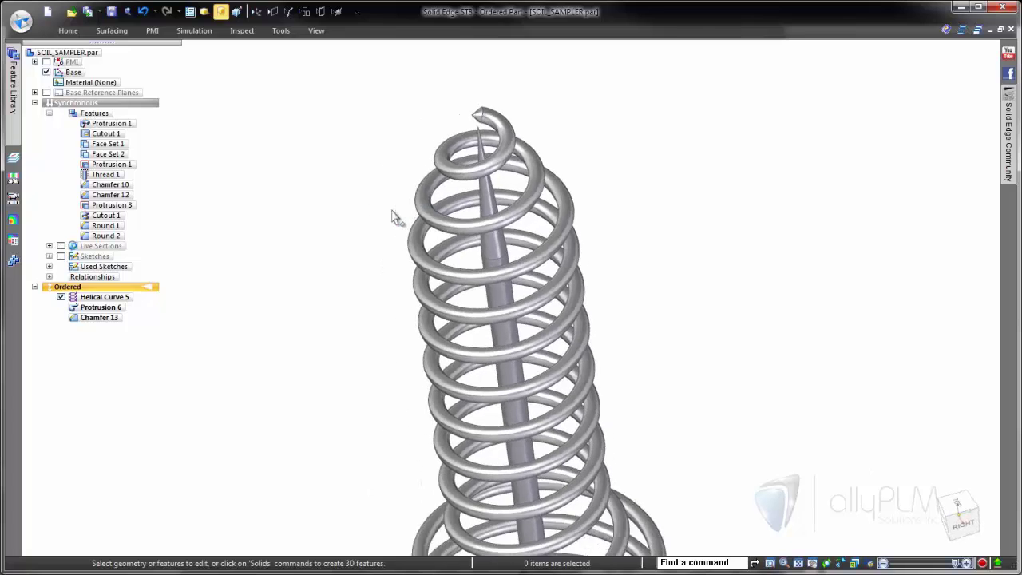
pyautogui.scroll(3, 610, 228)
pyautogui.scroll(3, 609, 228)
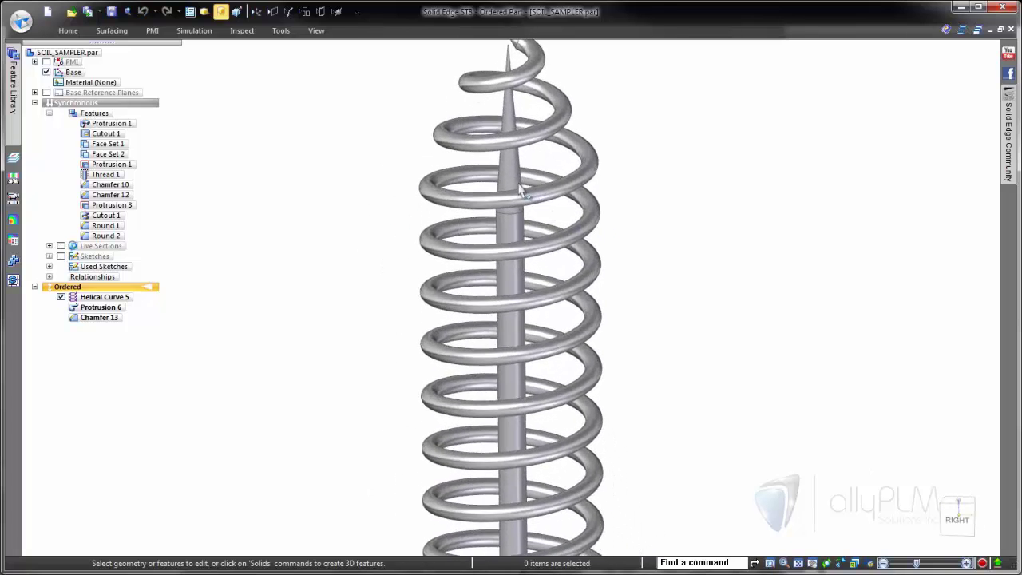
pyautogui.click(505, 171)
pyautogui.keyDown('ctrl'); pyautogui.click(520, 280); pyautogui.keyUp('ctrl')
pyautogui.scroll(-3, 687, 310)
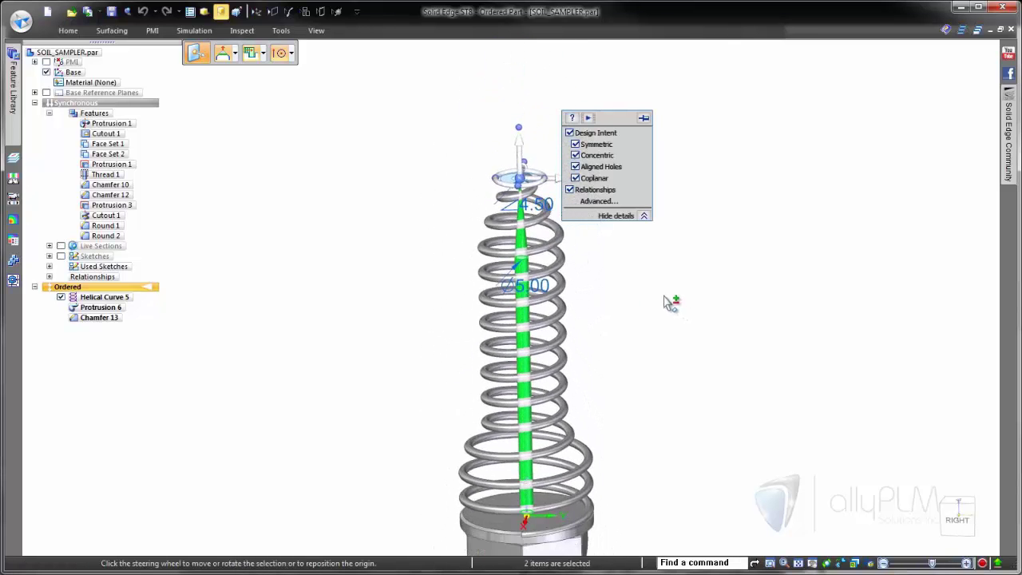
pyautogui.click(520, 157)
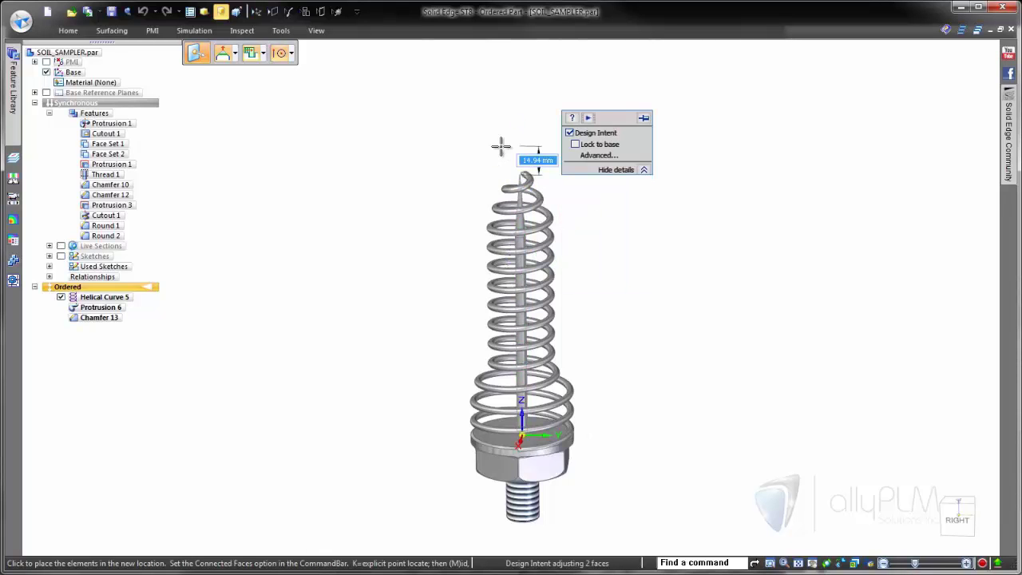
pyautogui.write('20')
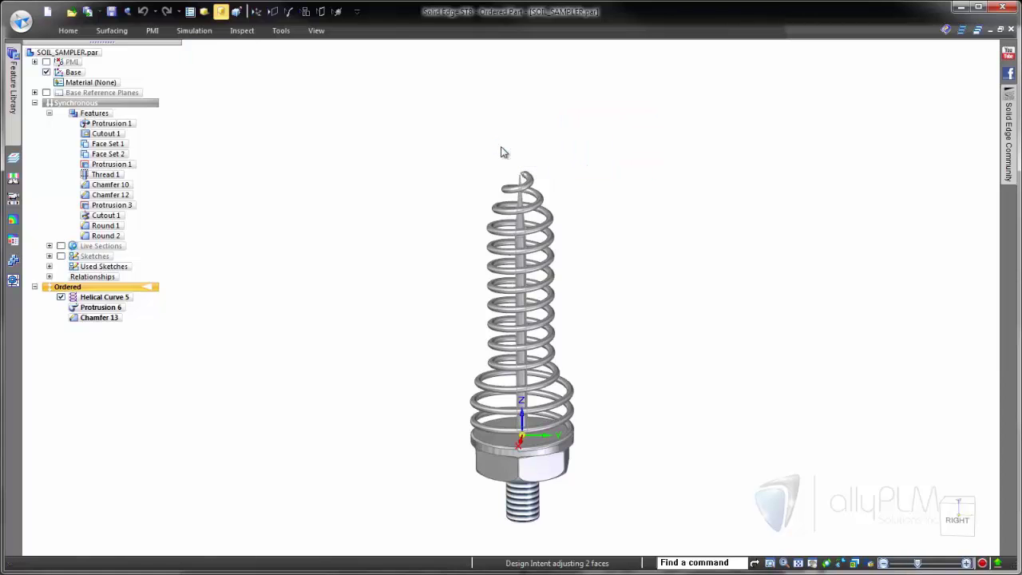
pyautogui.click(433, 158)
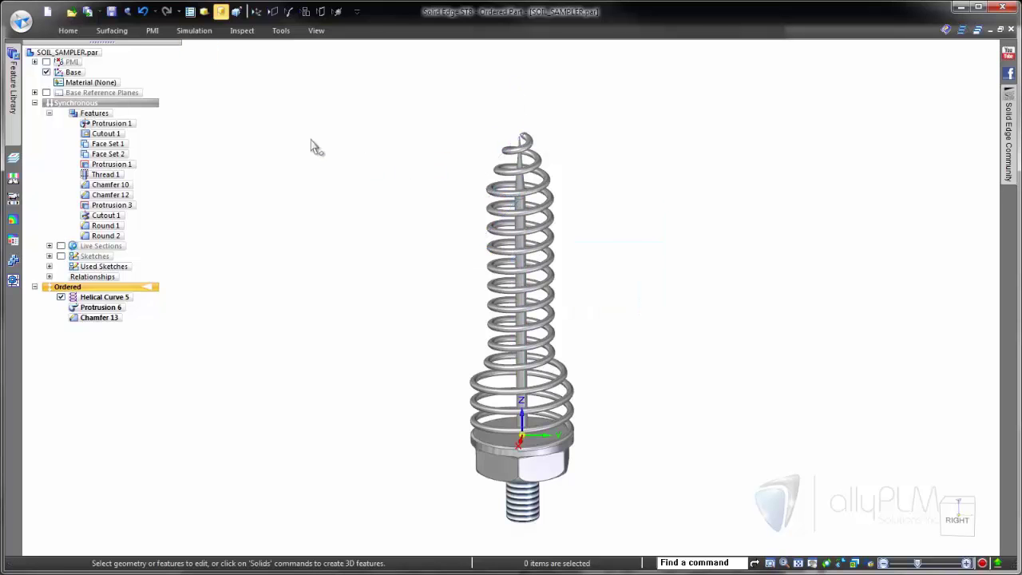
pyautogui.click(111, 11)
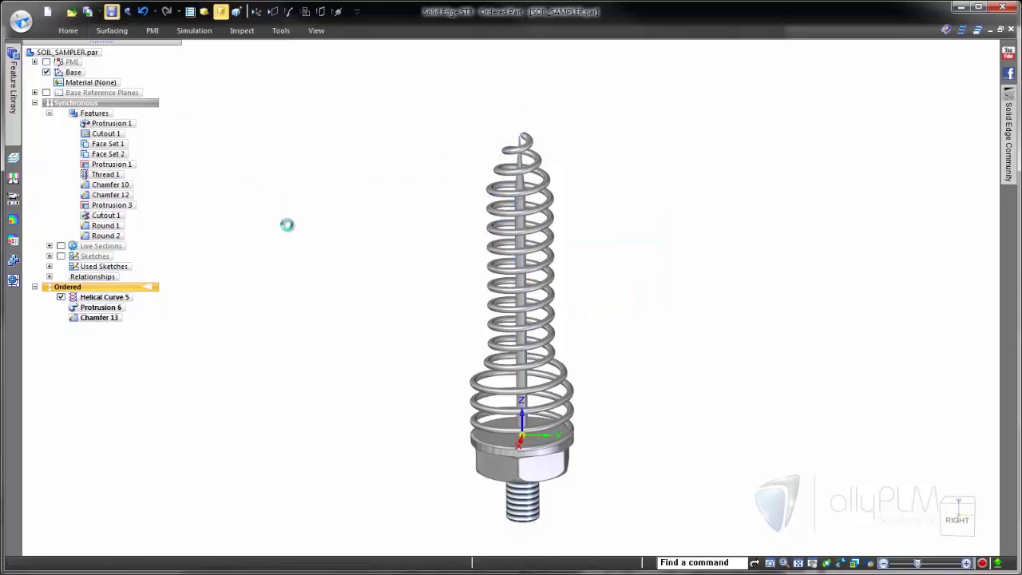
# - Switch to the ARMOURDILLO ASMB 2.0 assembly and apply the display configuration 04-Soil Sampler
pyautogui.hotkey('ctrl', 'Tab')
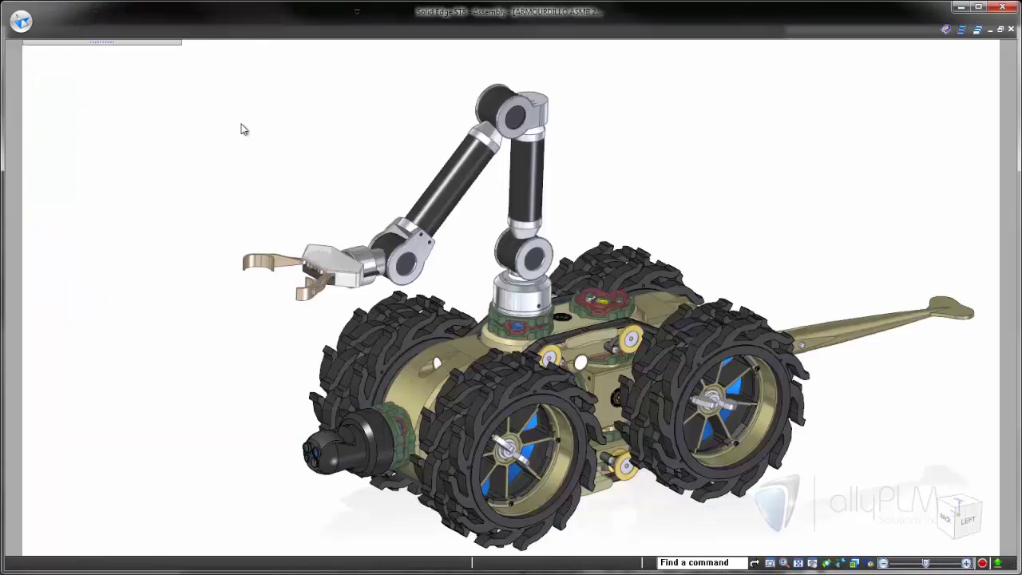
pyautogui.click(294, 12)
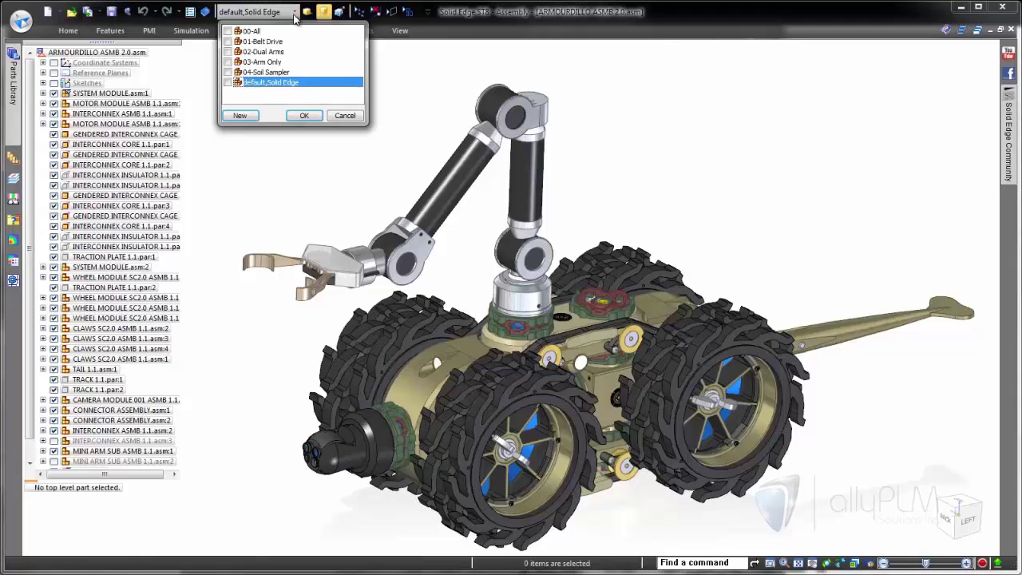
pyautogui.click(285, 72)
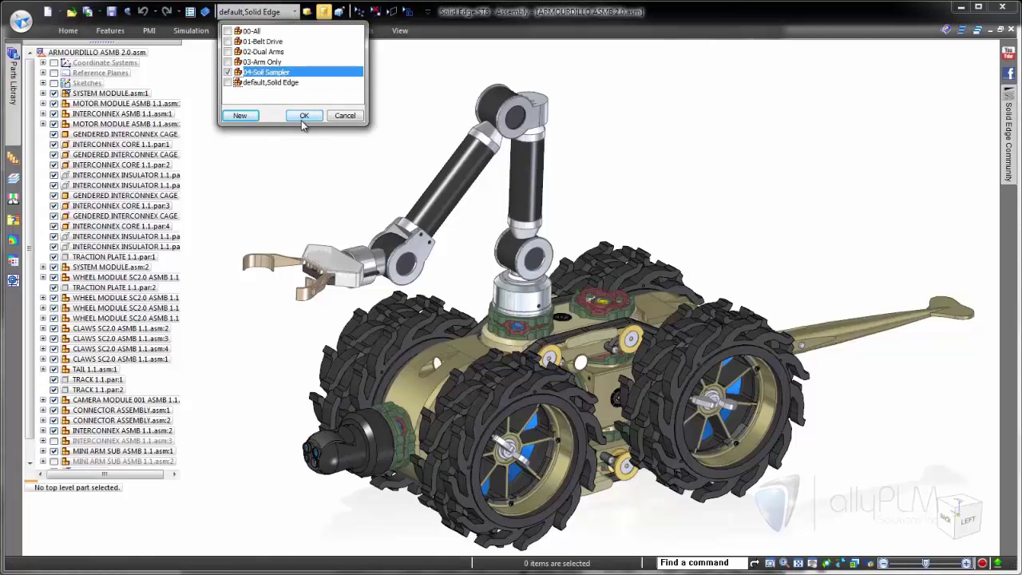
pyautogui.click(303, 117)
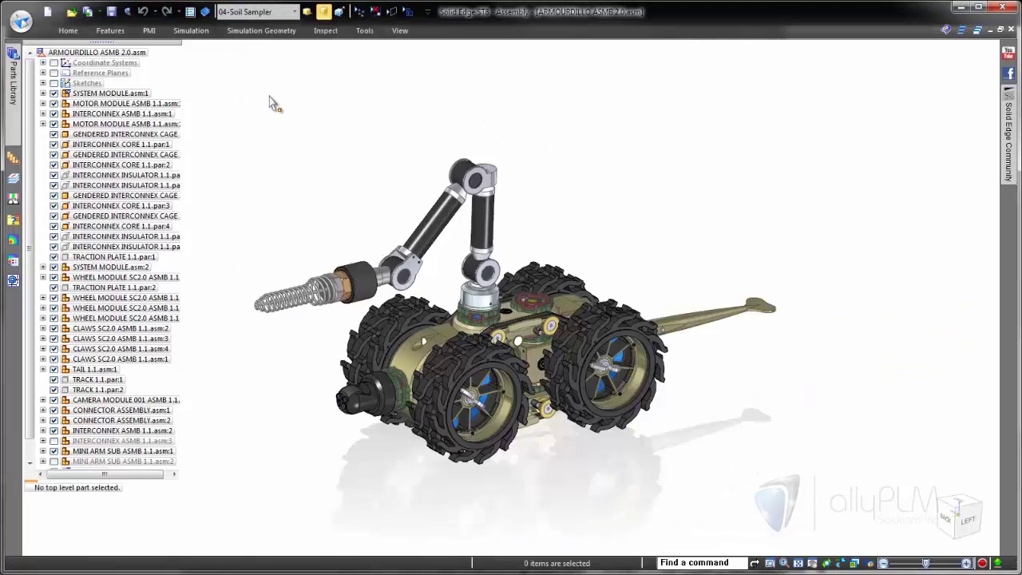
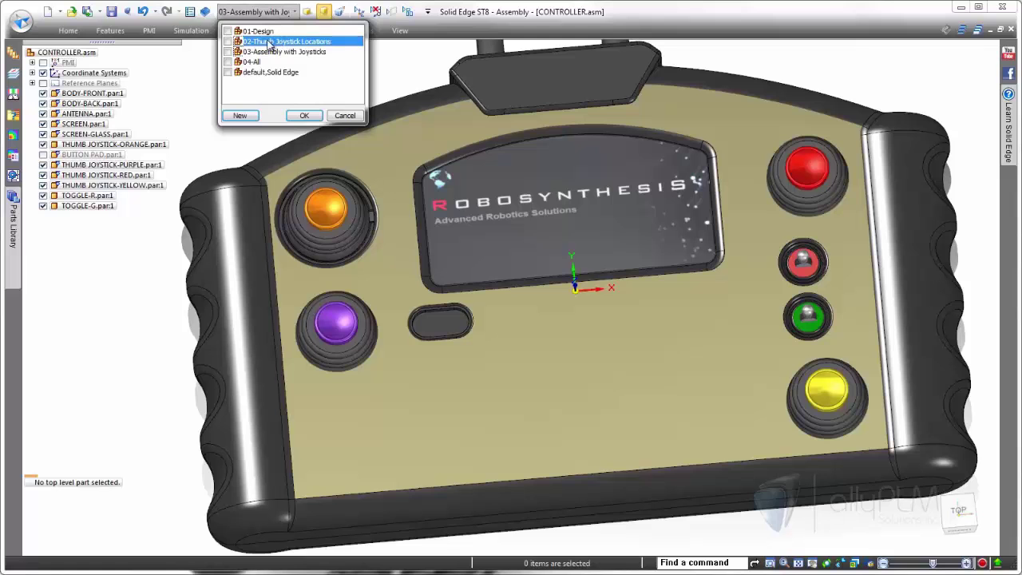
# - Apply the display configuration 02-Thumb Joystick Locations in the CONTROLLER assembly and show its PMI dimensions
pyautogui.click(303, 115)
pyautogui.click(43, 62)
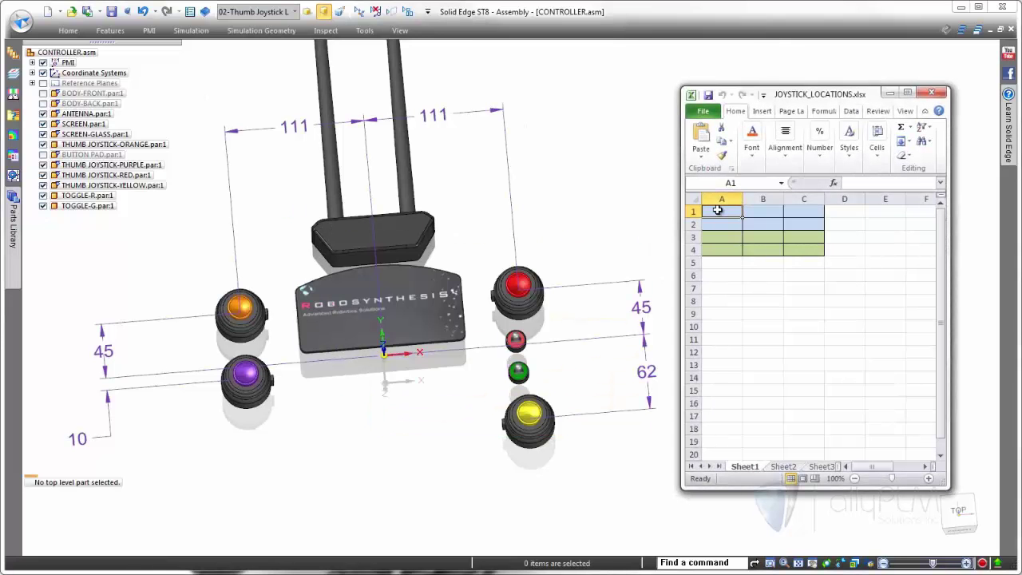
# - Enter the first joystick location in cells A1 to C1 of JOYSTICK_LOCATIONS.xlsx as -111, 45 and 0
pyautogui.write('-')
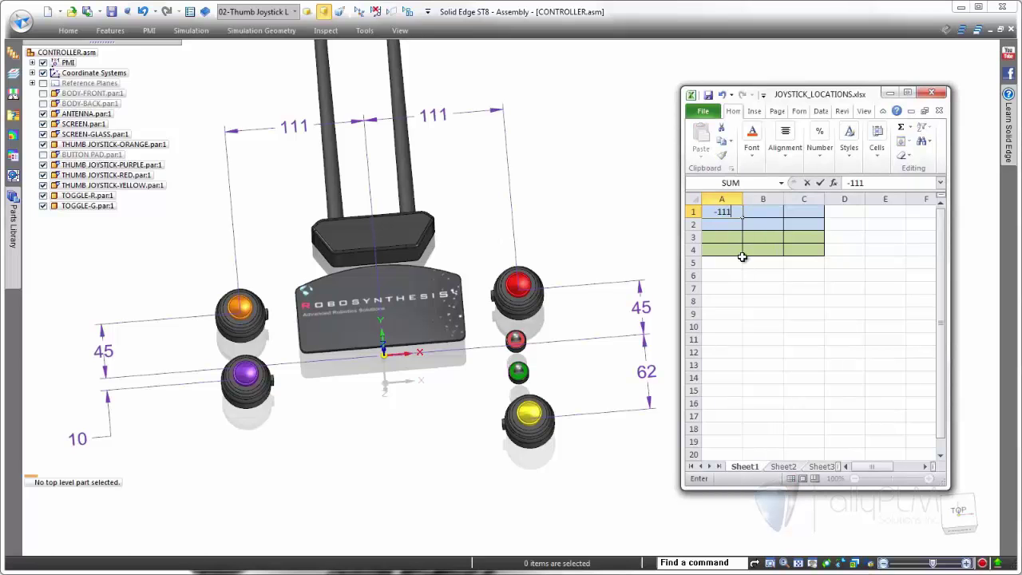
pyautogui.write('111')
pyautogui.press('Tab')
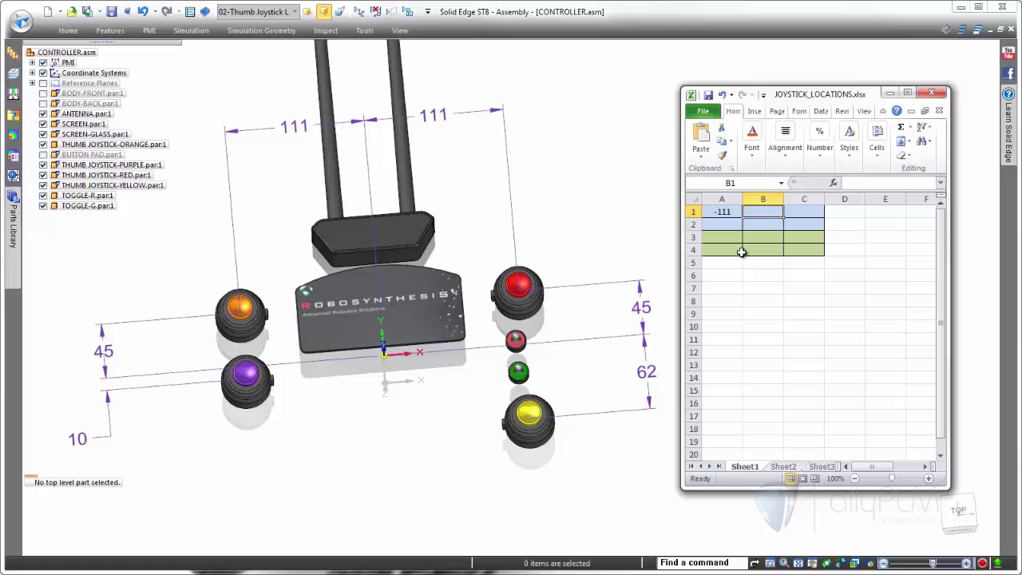
pyautogui.write('45')
pyautogui.press('Tab')
pyautogui.write('0')
pyautogui.press('Tab')
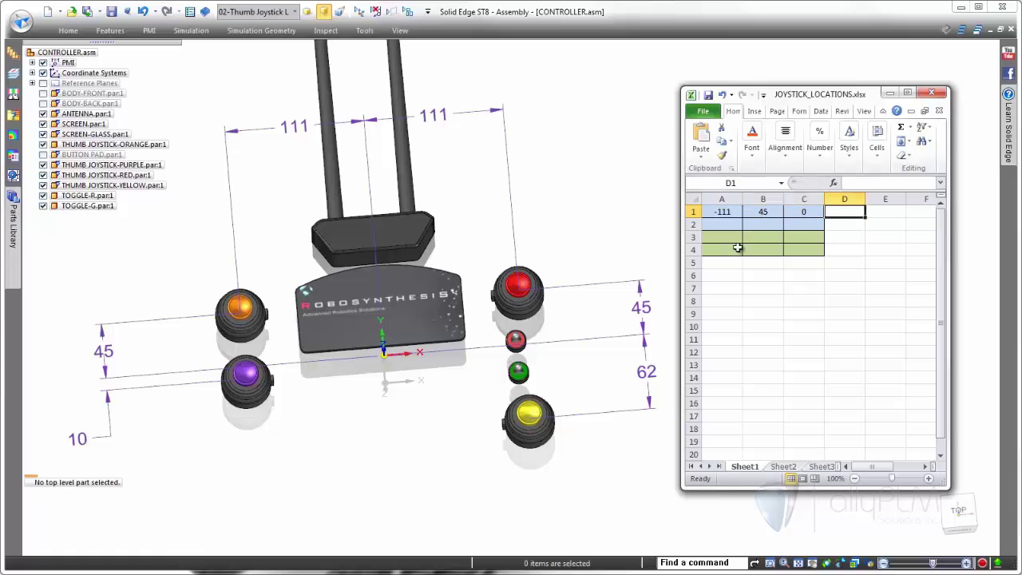
# - Enter the second joystick location in cells A2 to C2 as -111, -10 and 0
pyautogui.click(717, 227)
pyautogui.write('-111')
pyautogui.press('Tab')
pyautogui.write('-10')
pyautogui.press('Tab')
pyautogui.write('0')
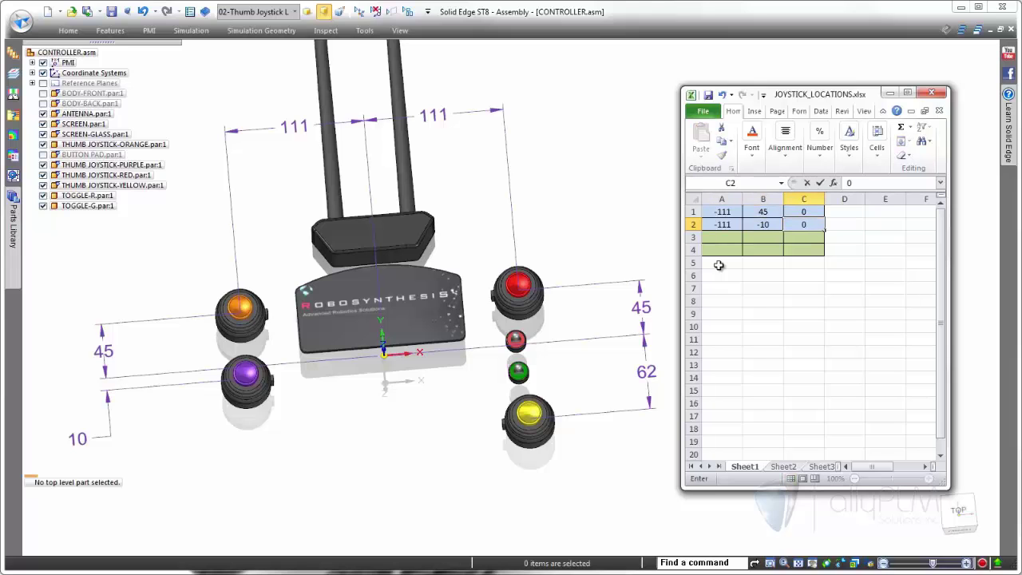
pyautogui.press('Return')
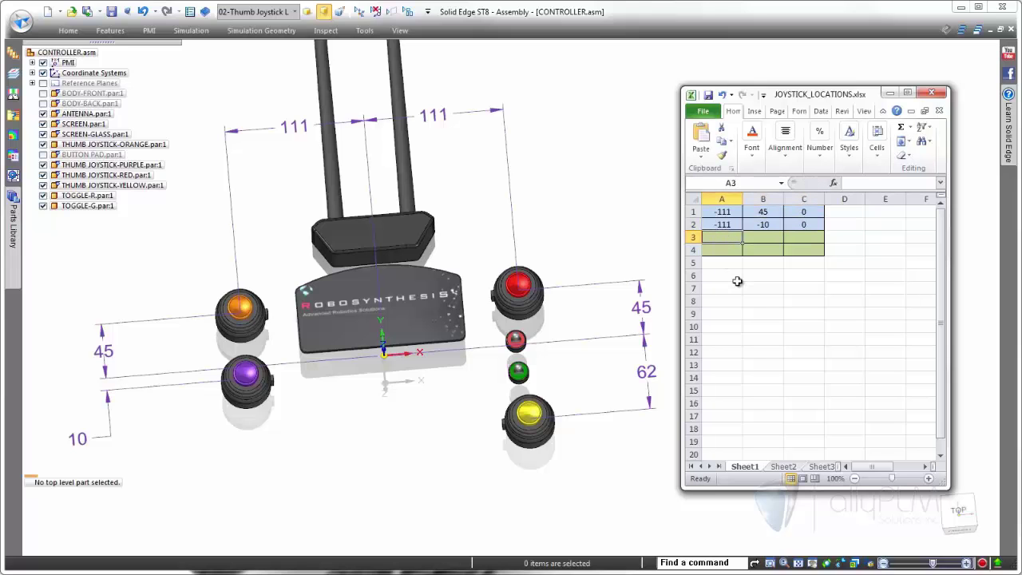
# - Enter the third joystick location in cells A3 to C3 as 111, 45 and 180
pyautogui.write('111')
pyautogui.press('Tab')
pyautogui.write('4')
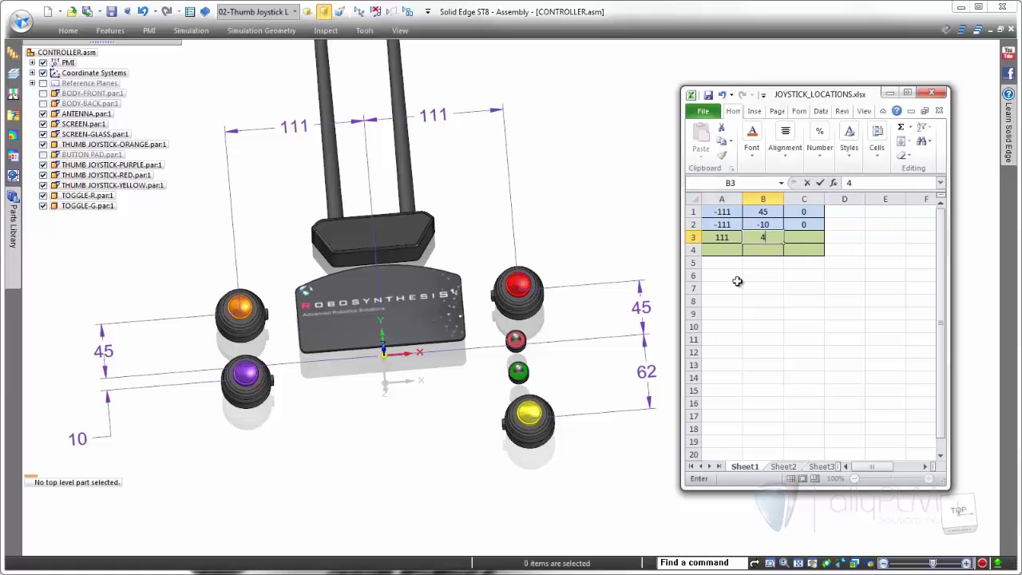
pyautogui.press('Tab')
pyautogui.write('18')
# - Enter the fourth joystick location in cells A4 to C4 as 111, -62 and 180, and save the workbook
pyautogui.click(726, 252)
pyautogui.write('111')
pyautogui.press('Tab')
pyautogui.write('-6')
pyautogui.press('Tab')
pyautogui.write('18')
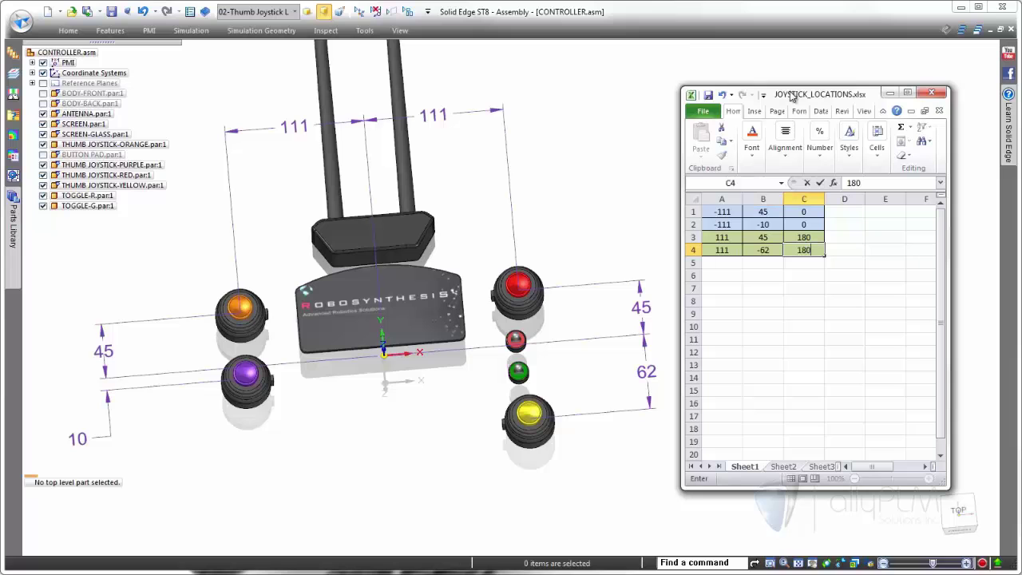
pyautogui.click(709, 96)
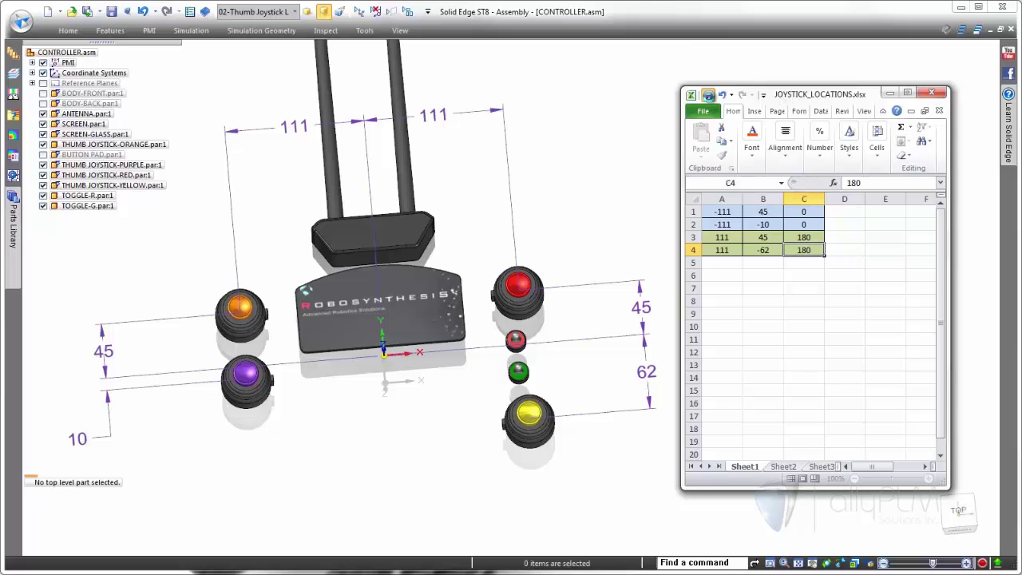
# - Return to the CONTROLLER assembly in Solid Edge, apply the display configuration 03-Assembly with Joysticks and hide the PMI
pyautogui.click(605, 132)
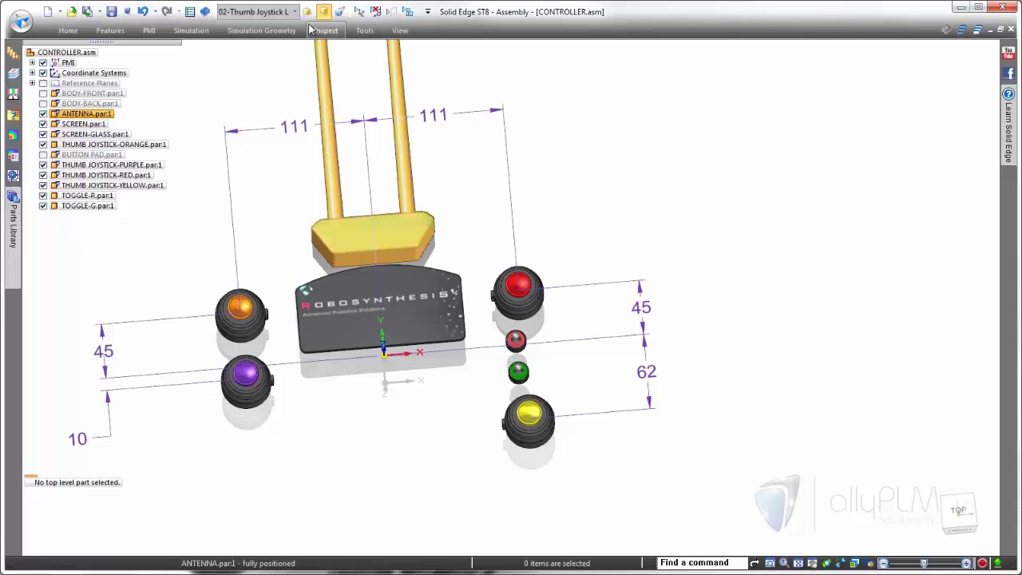
pyautogui.click(282, 14)
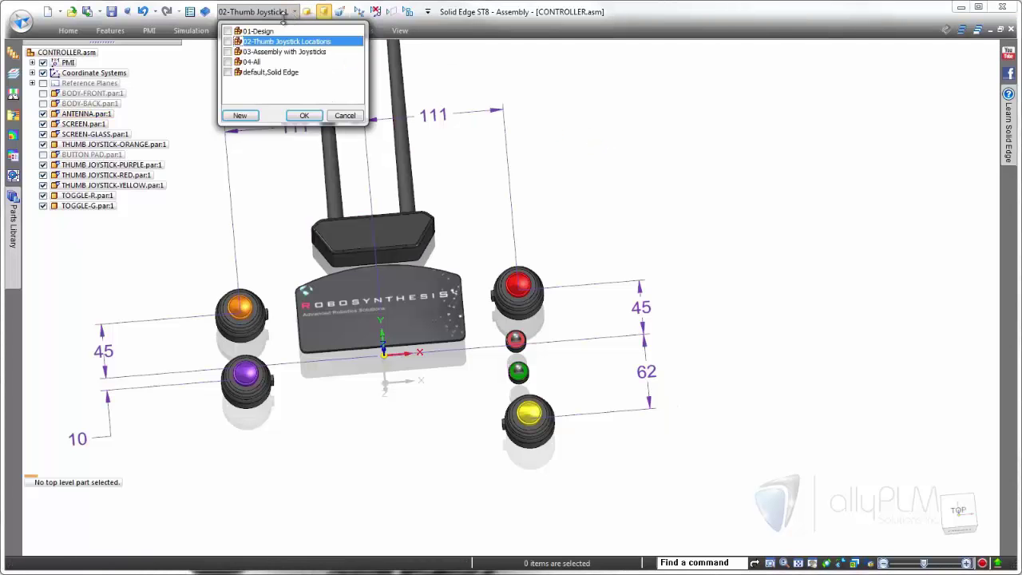
pyautogui.click(259, 52)
pyautogui.click(303, 116)
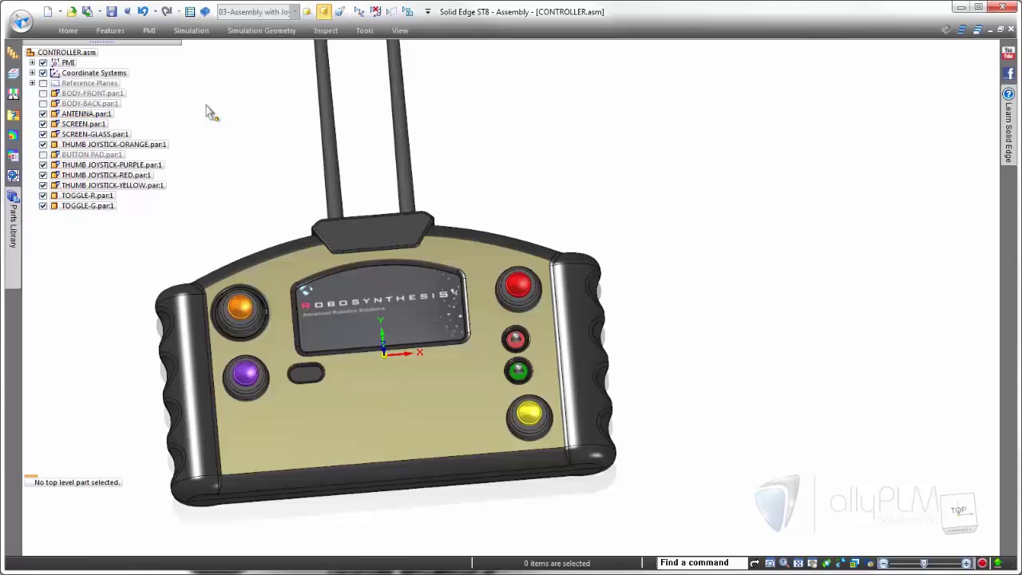
pyautogui.click(43, 62)
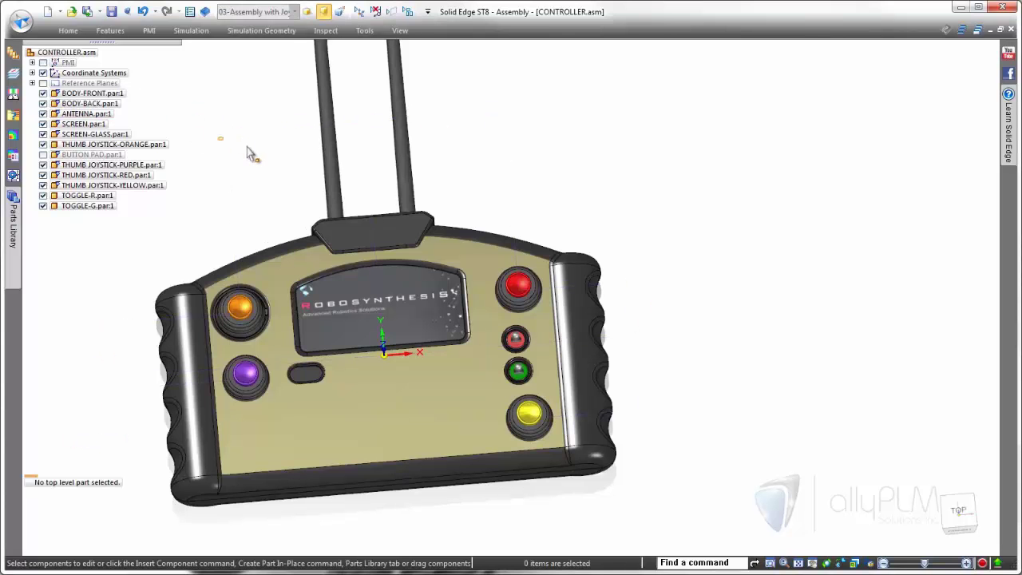
pyautogui.hotkey('ctrl', 'f')
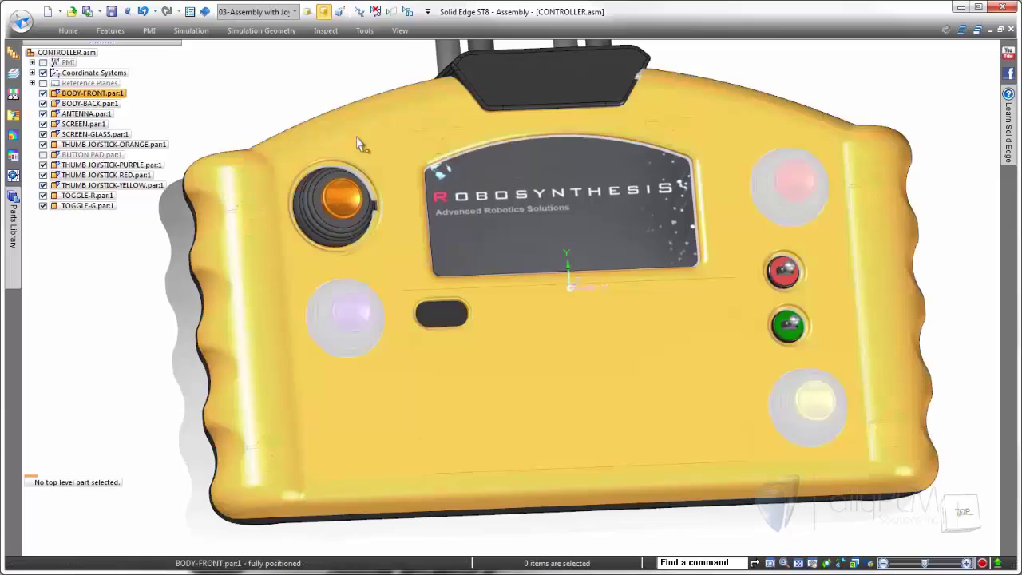
# - Edit BODY-FRONT in place and start a Pattern by Table of the joystick hole's faces, oriented to the coordinate system below the screen opening
pyautogui.click(357, 144)
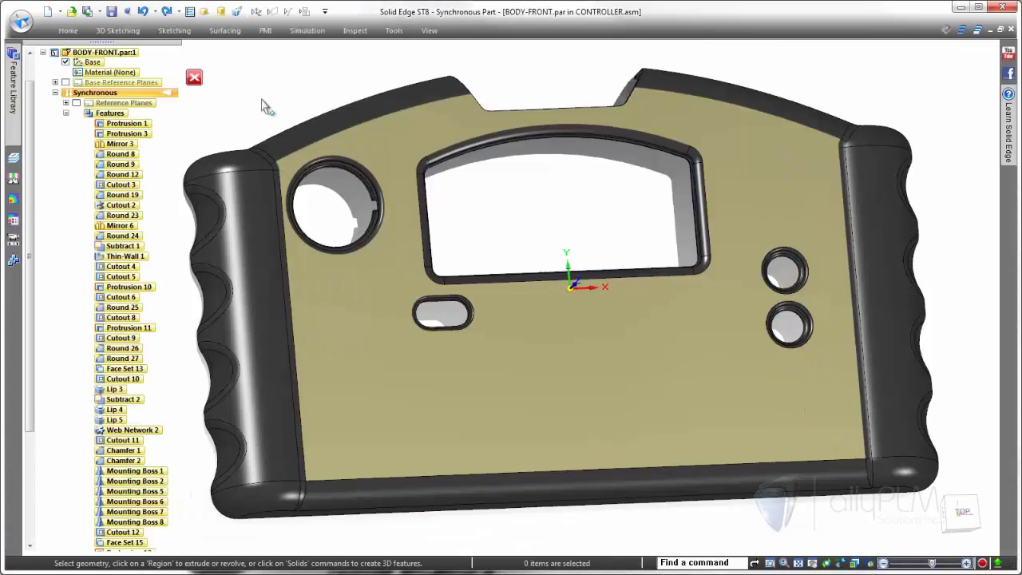
pyautogui.moveTo(277, 111)
pyautogui.mouseDown()
pyautogui.moveTo(400, 266)
pyautogui.moveTo(346, 221)
pyautogui.moveTo(286, 125)
pyautogui.mouseUp()
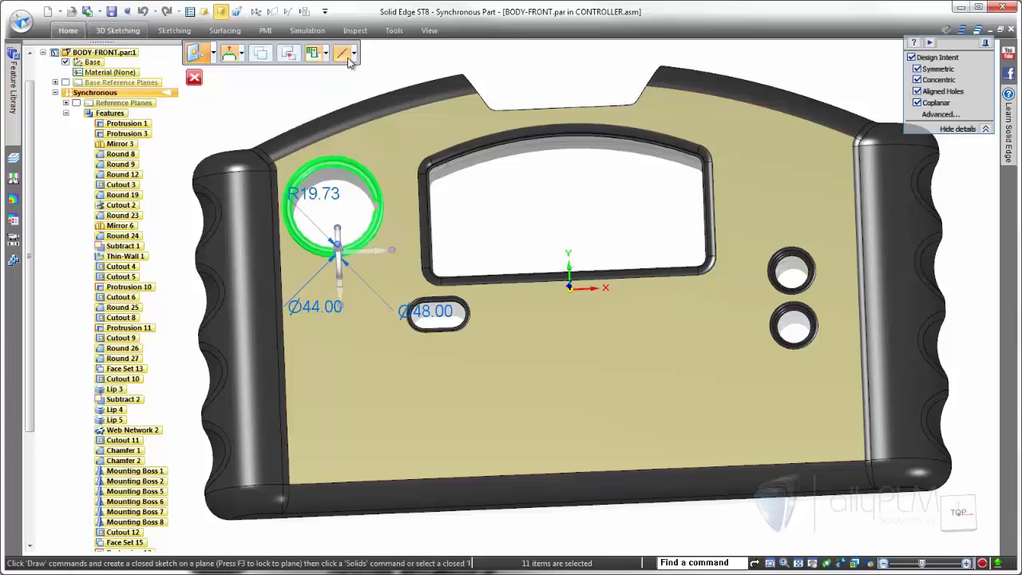
pyautogui.click(838, 56)
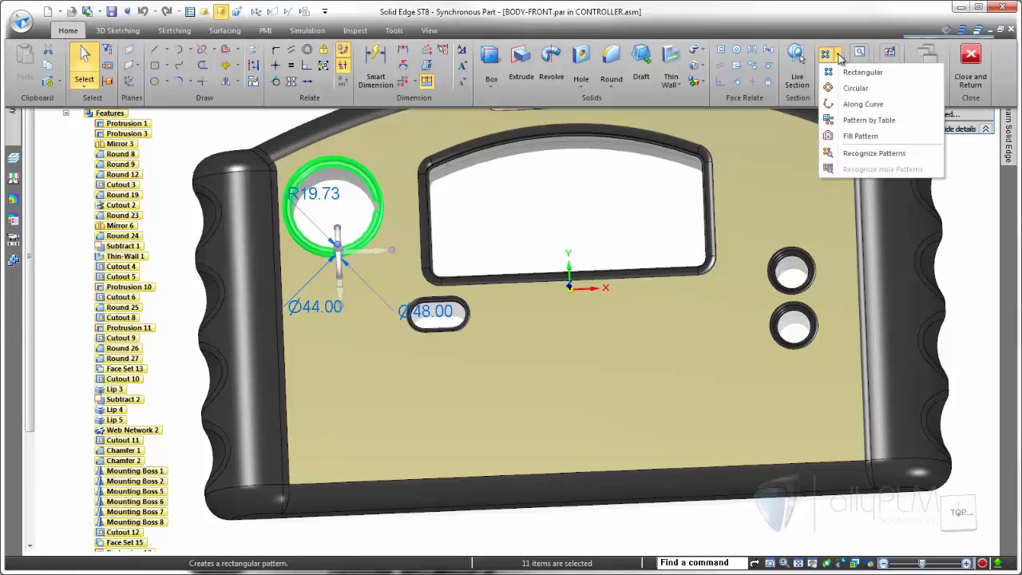
pyautogui.click(848, 118)
pyautogui.click(646, 195)
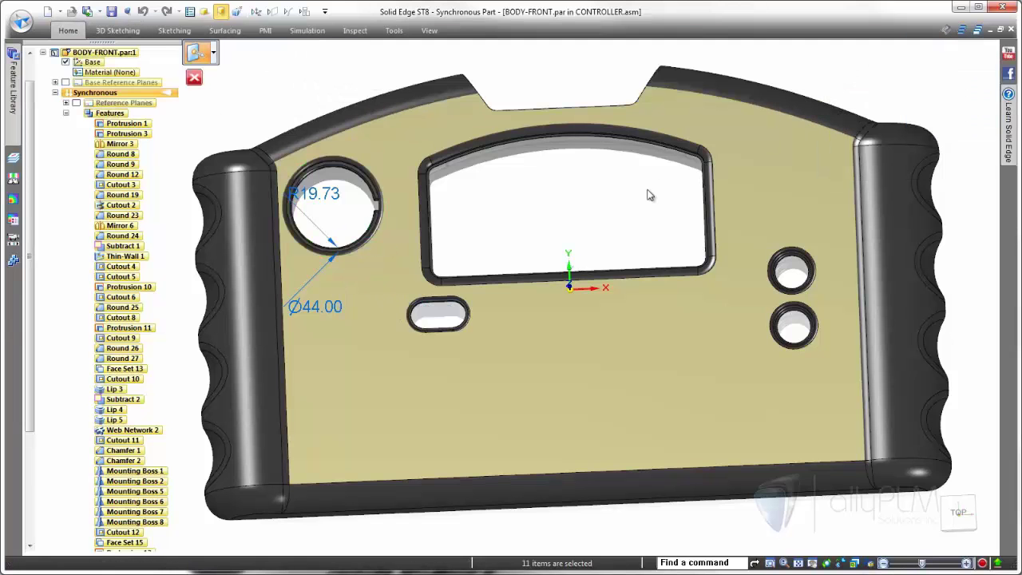
pyautogui.moveTo(628, 192); pyautogui.dragTo(559, 264, button='middle')
pyautogui.click(559, 264)
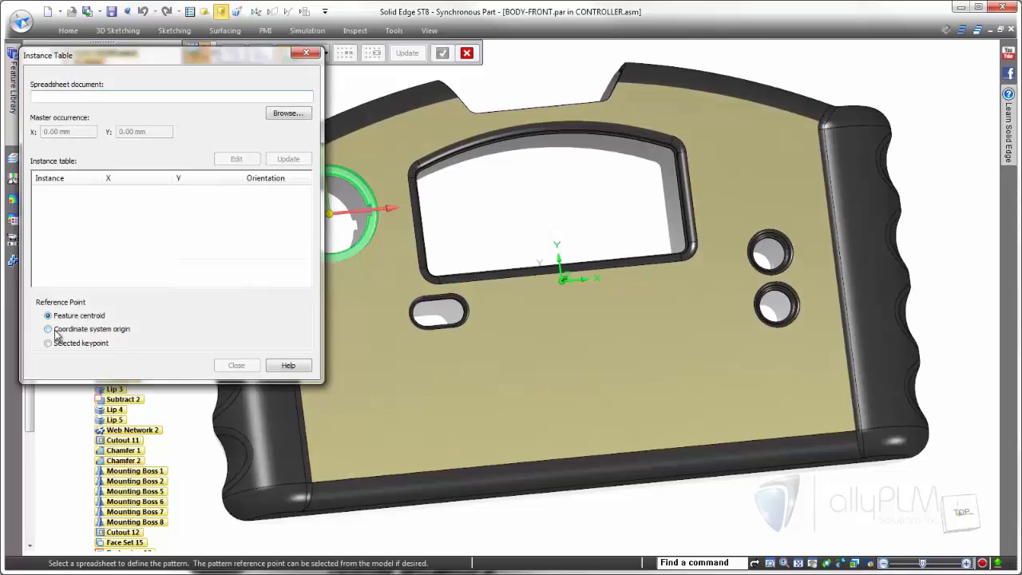
# - Set the pattern's reference point to Coordinate system origin and load JOYSTICK_LOCATIONS.xlsx as its spreadsheet
pyautogui.click(48, 329)
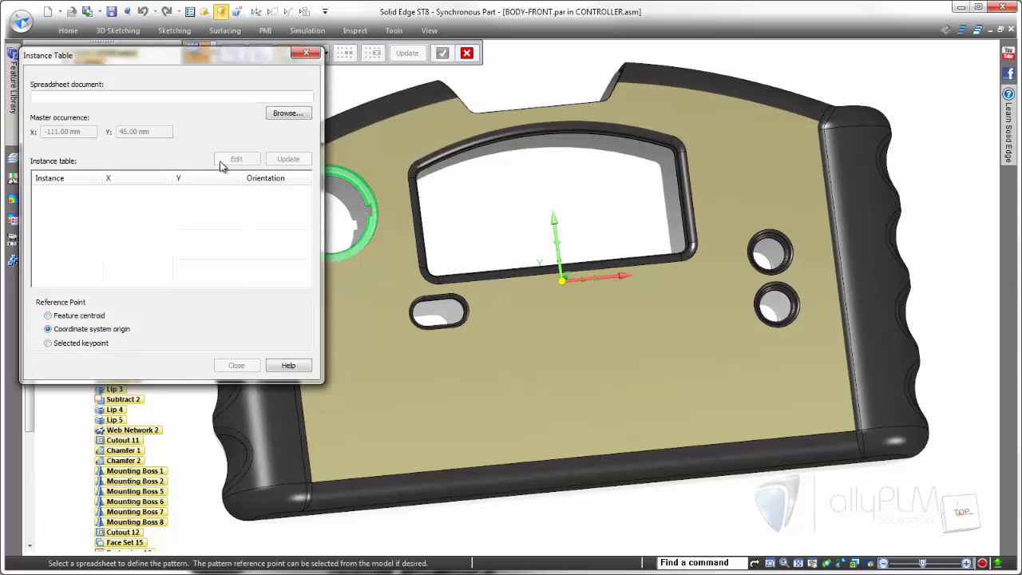
pyautogui.click(280, 117)
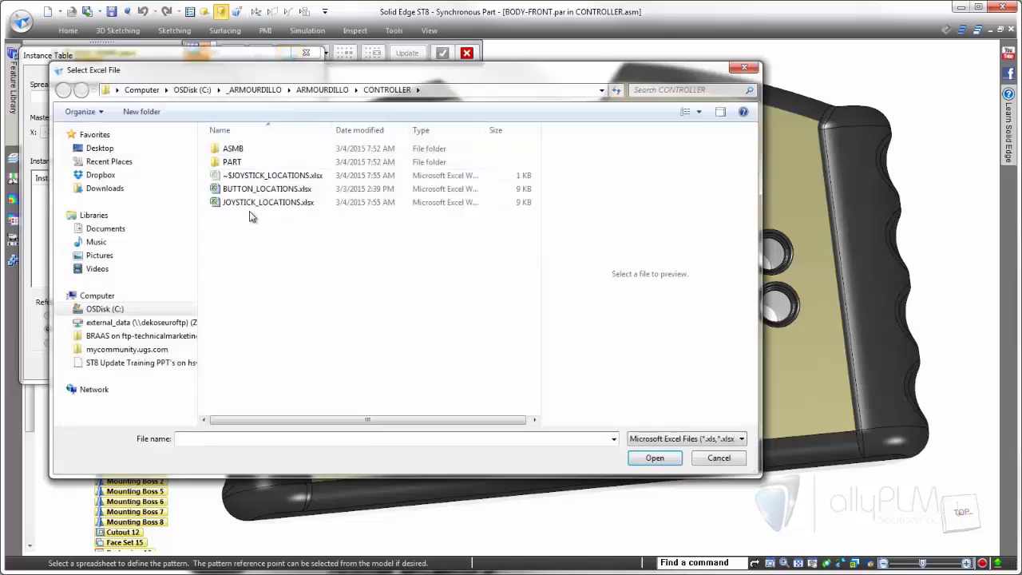
pyautogui.click(250, 204)
pyautogui.doubleClick(250, 204)
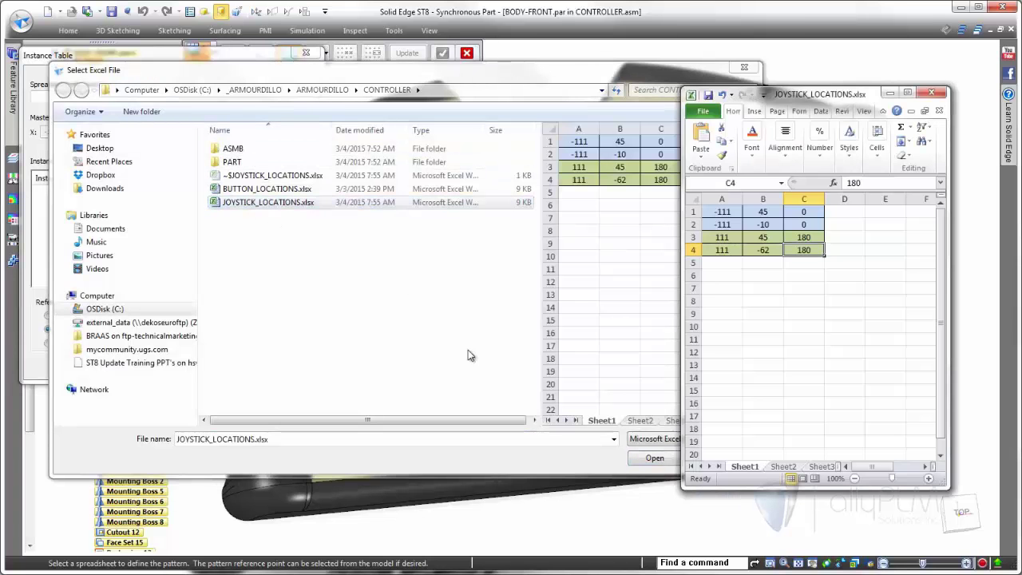
pyautogui.click(655, 460)
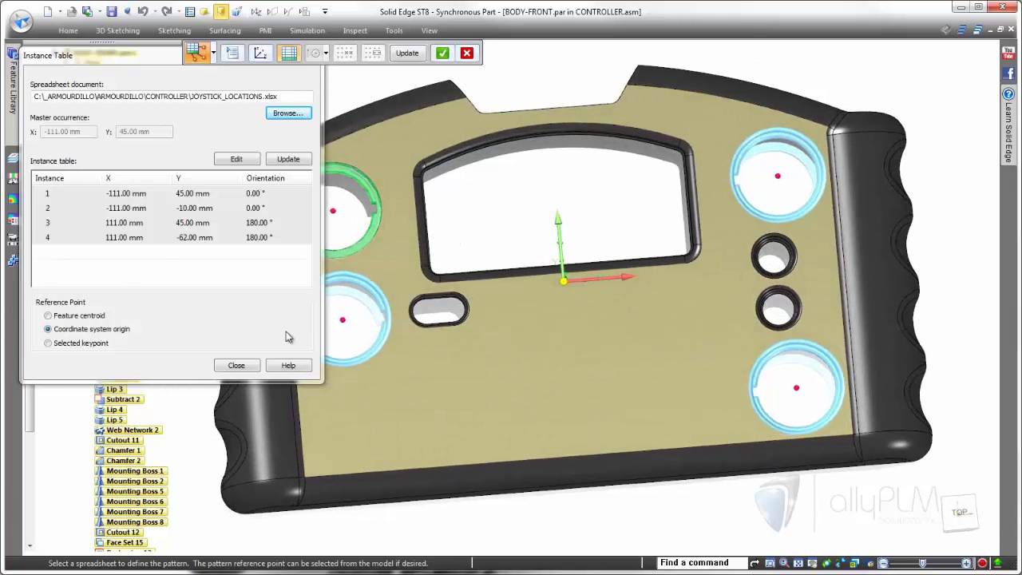
# - Accept the joystick hole pattern and return from BODY-FRONT to the CONTROLLER assembly
pyautogui.click(238, 365)
pyautogui.rightClick(493, 225)
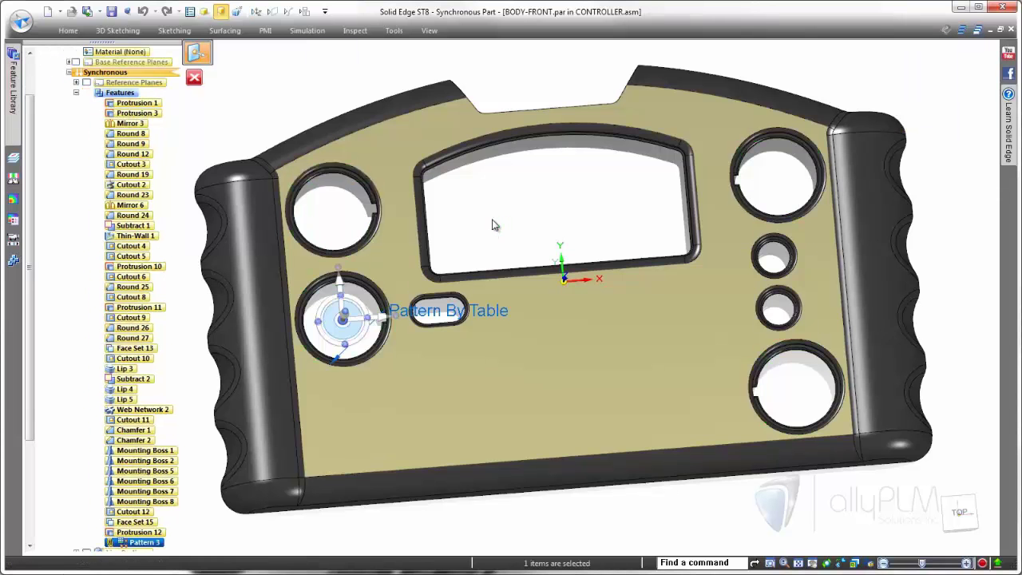
pyautogui.press('Escape')
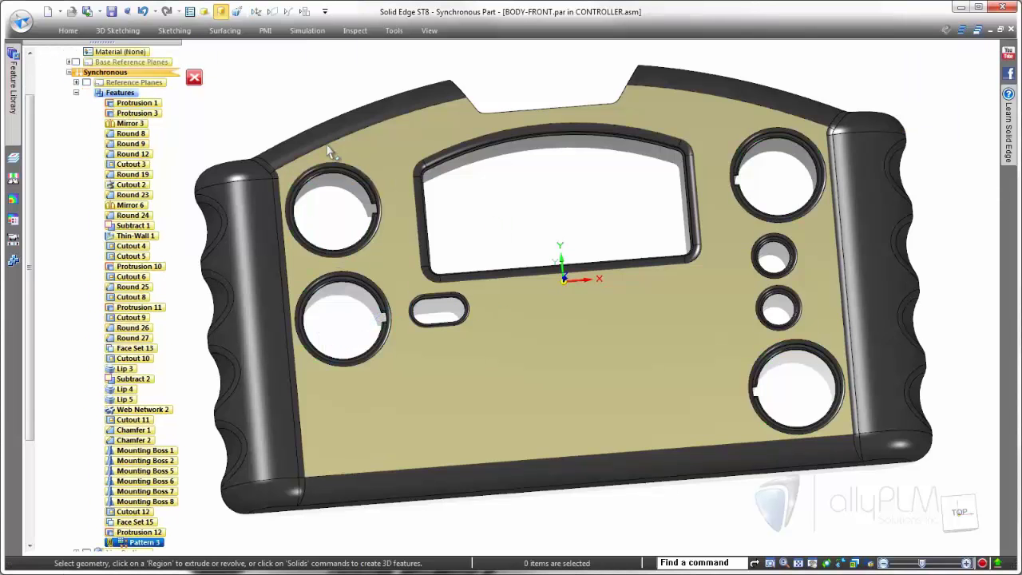
pyautogui.click(195, 77)
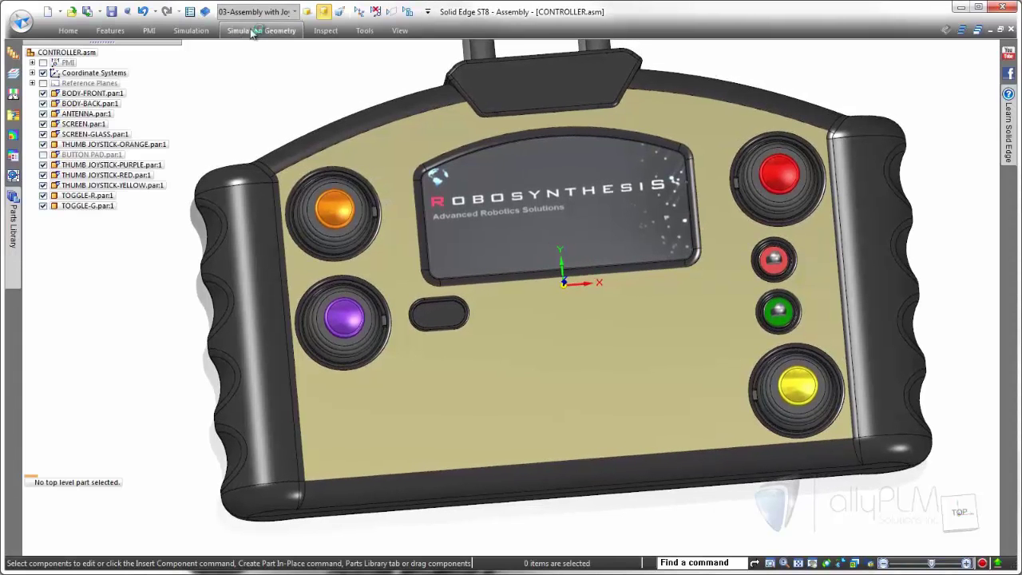
# - Apply the display configuration 04-All and open BODY-FRONT for editing in place
pyautogui.click(293, 12)
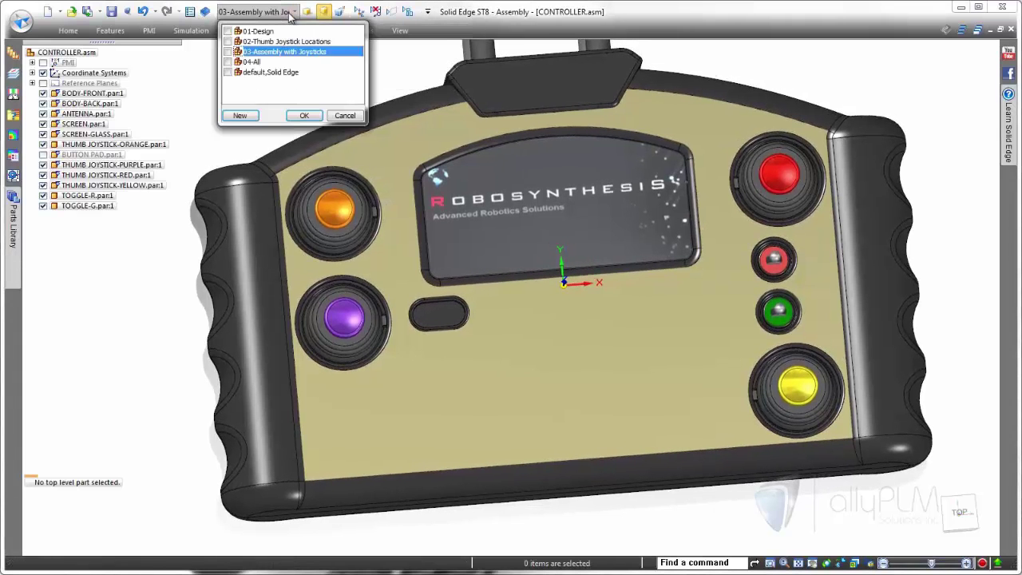
pyautogui.click(254, 62)
pyautogui.click(305, 116)
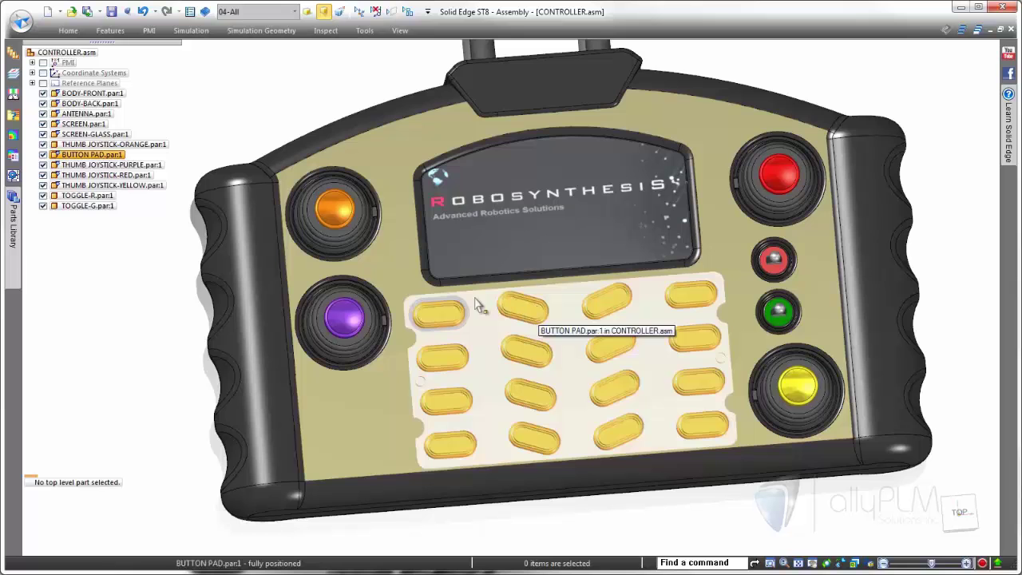
pyautogui.click(397, 274)
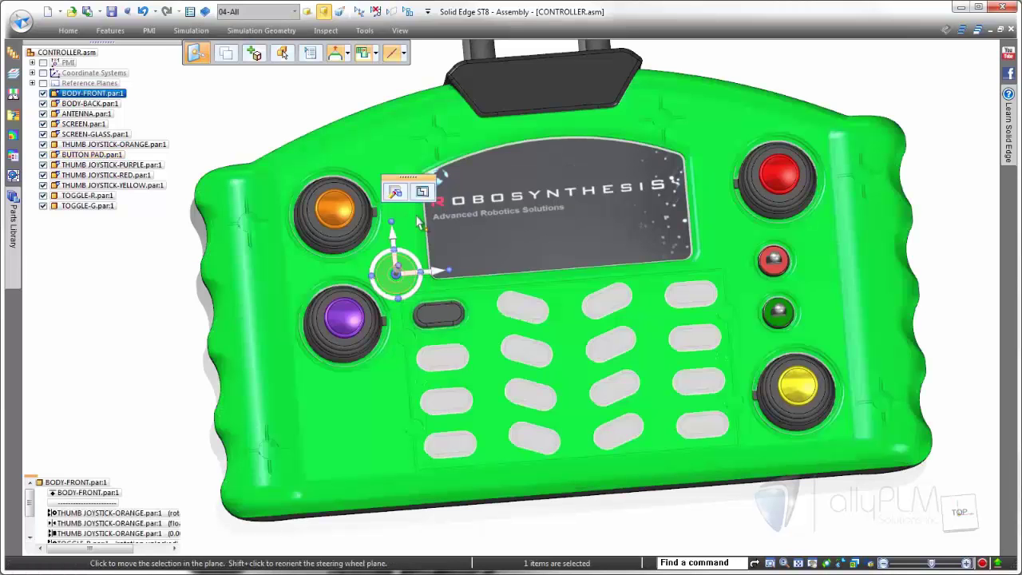
pyautogui.press('Escape')
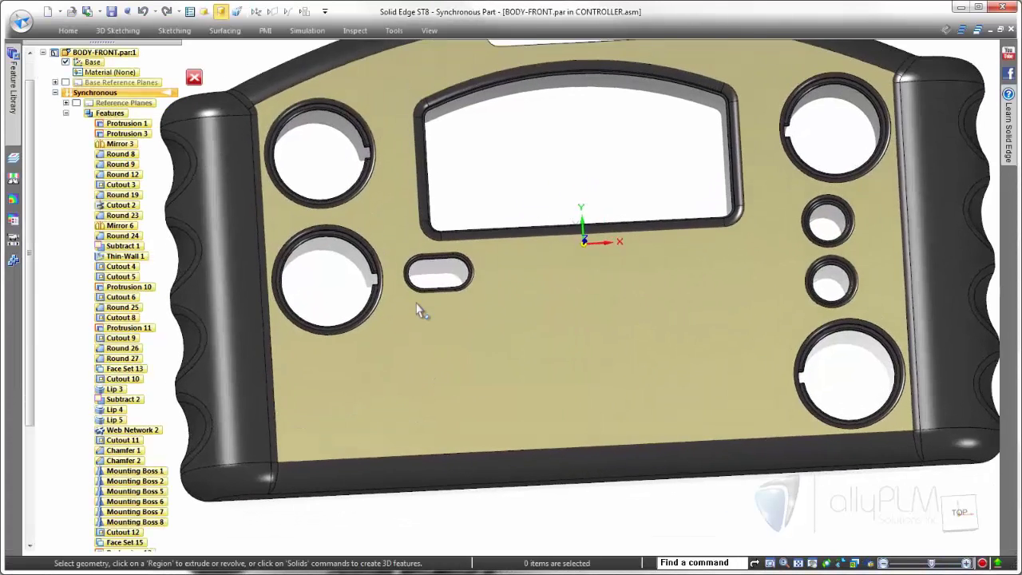
pyautogui.scroll(5, 392, 233)
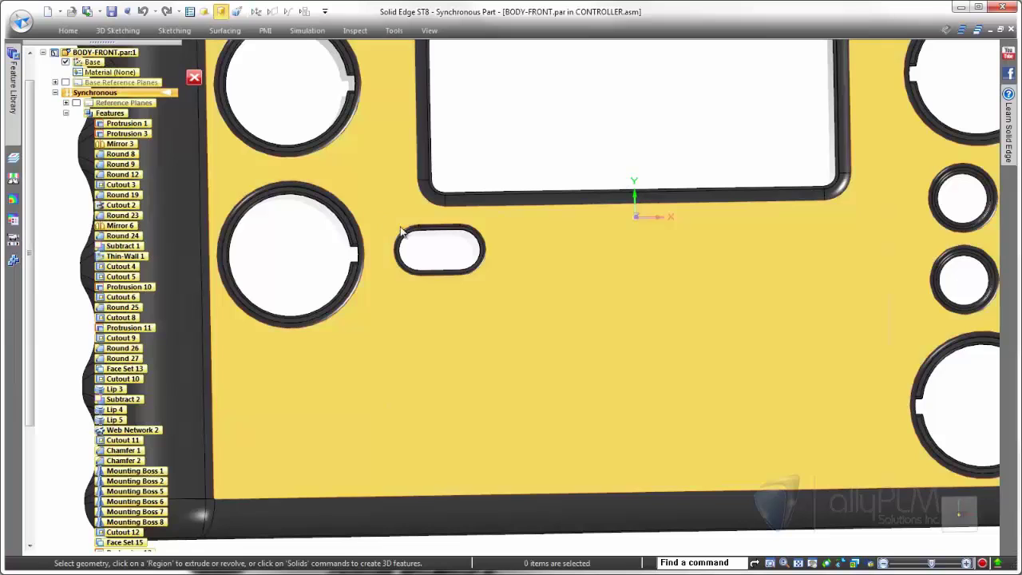
# - Start a Pattern by Table of the button slot's faces, oriented to the coordinate system below the screen opening
pyautogui.click(465, 269)
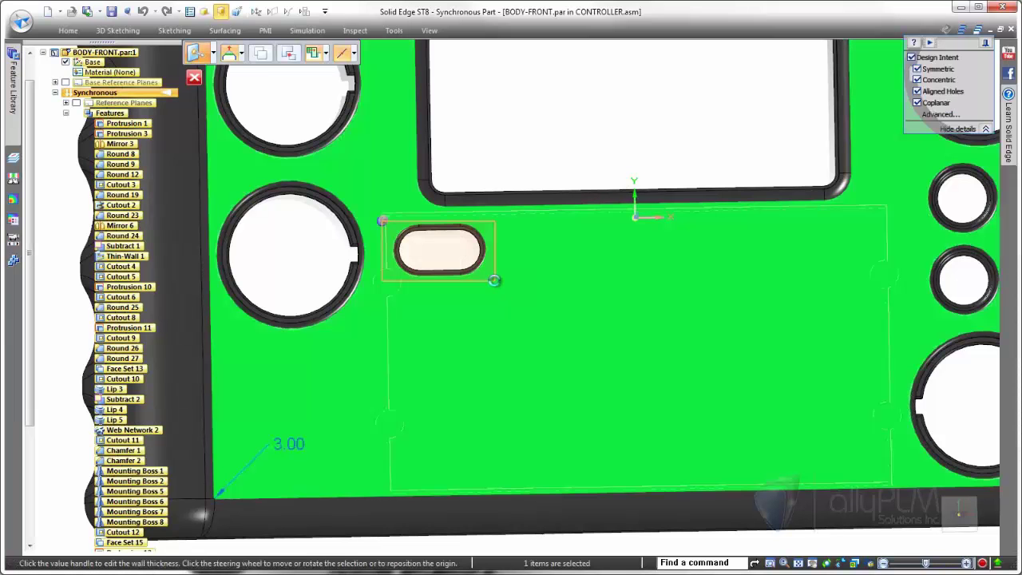
pyautogui.click(441, 270)
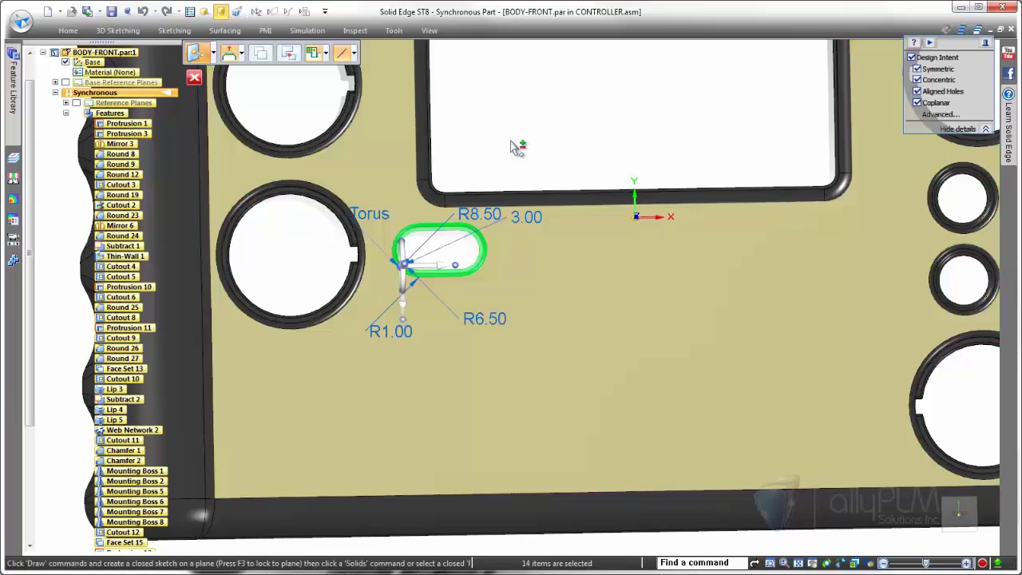
pyautogui.moveTo(520, 137); pyautogui.dragTo(461, 146, button='middle')
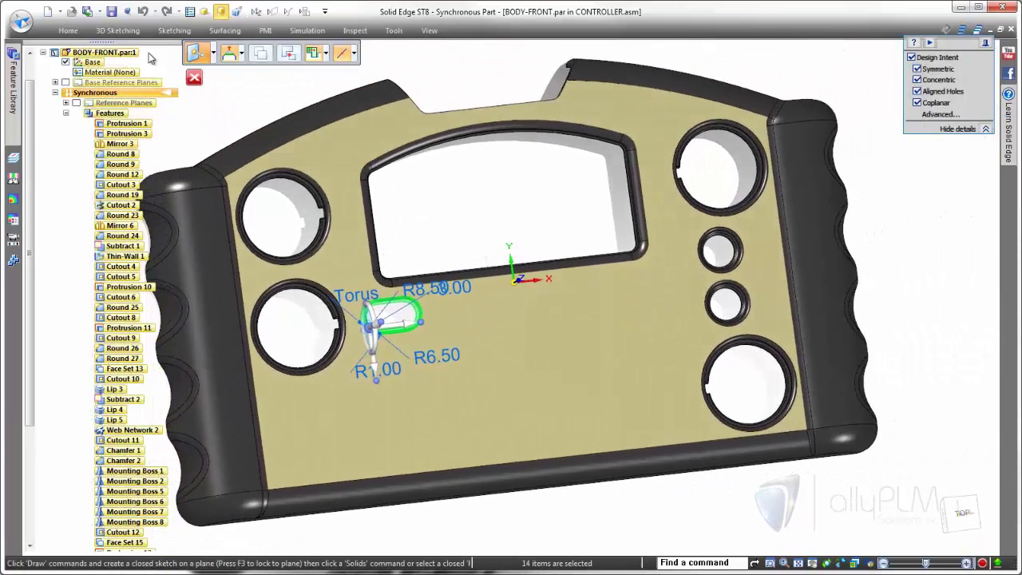
pyautogui.click(68, 30)
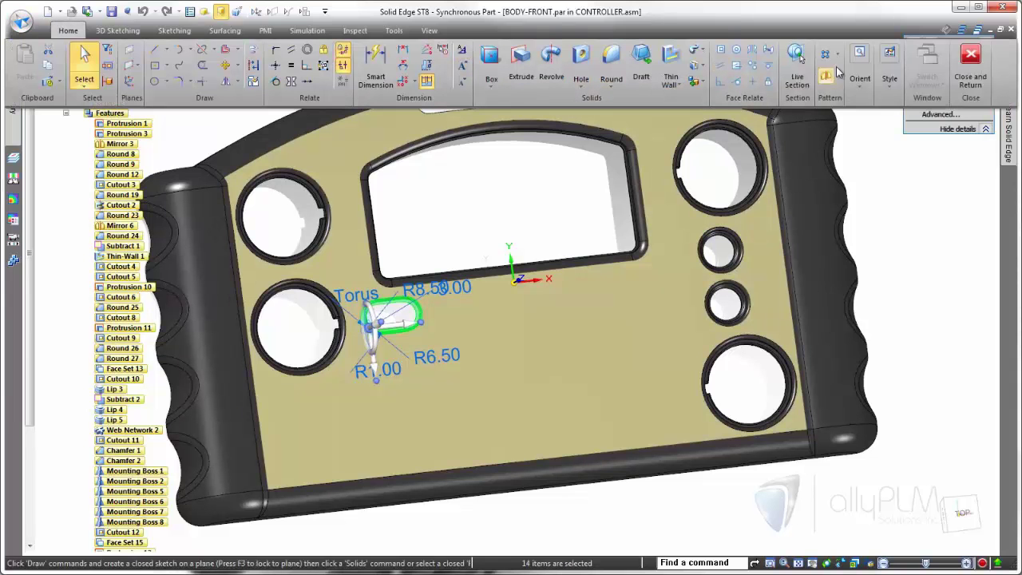
pyautogui.click(837, 53)
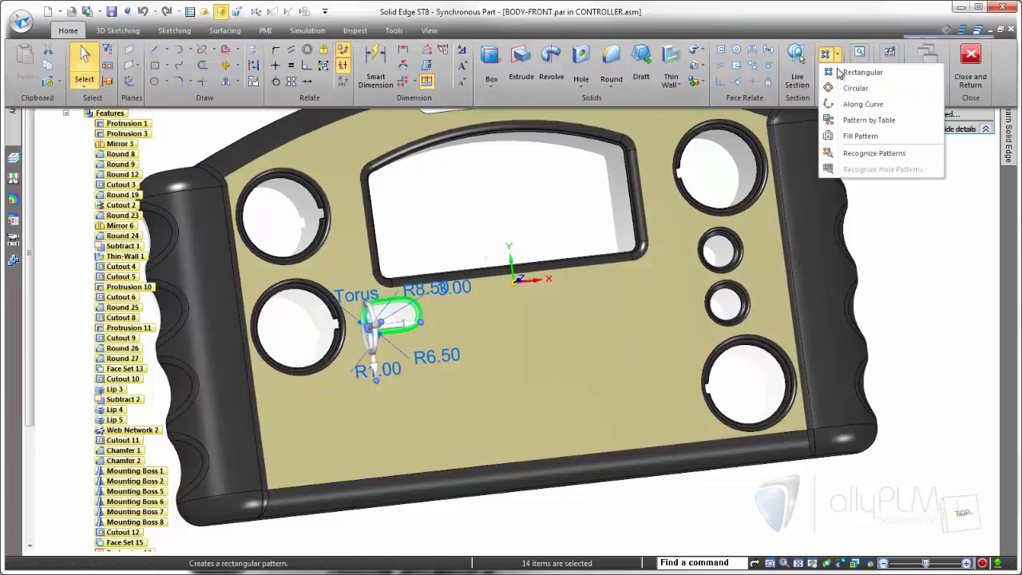
pyautogui.click(846, 119)
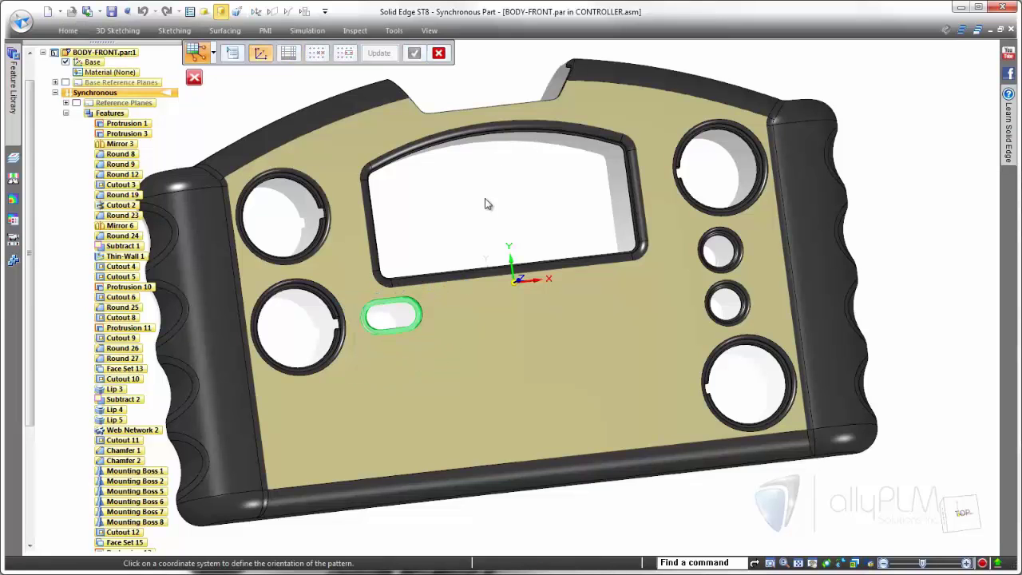
pyautogui.click(516, 281)
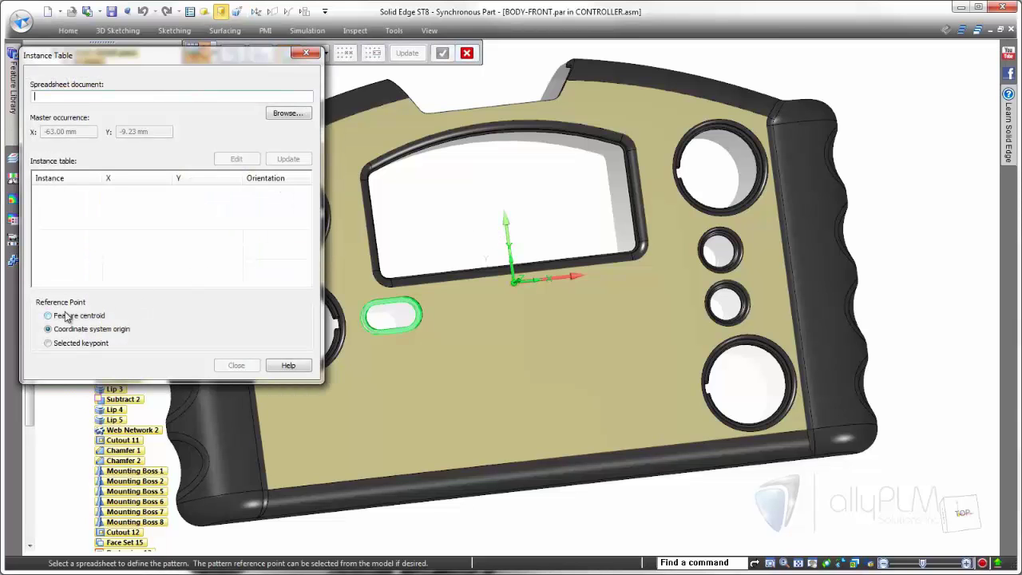
# - Set the slot pattern's reference point to Feature centroid and load BUTTON_LOCATIONS.xlsx as its spreadsheet
pyautogui.click(49, 317)
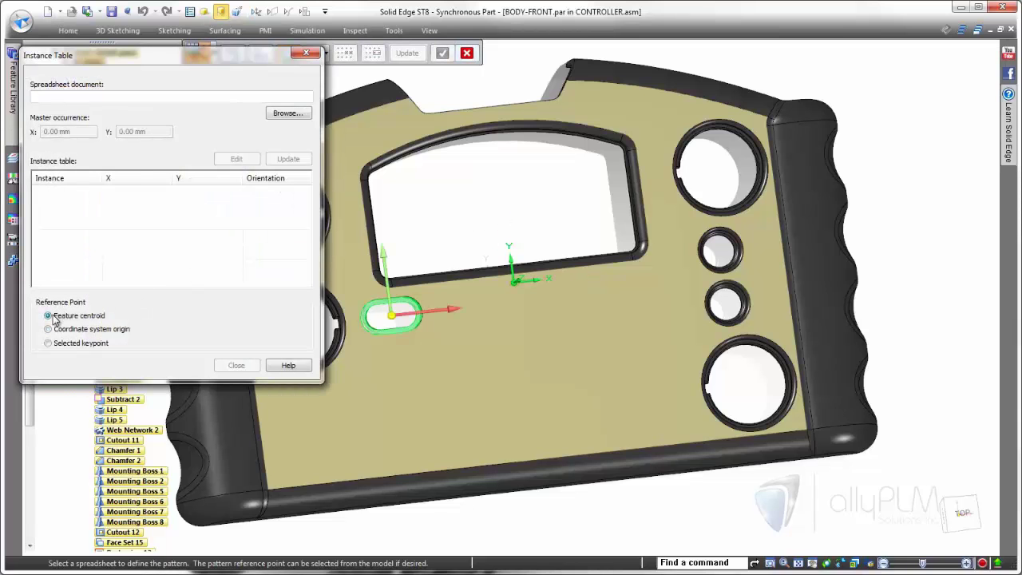
pyautogui.click(281, 116)
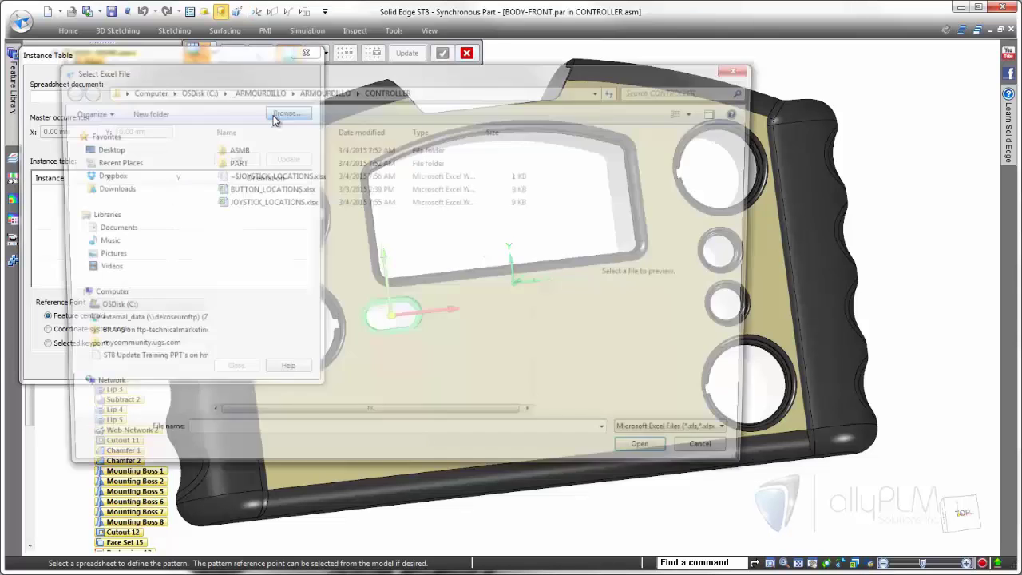
pyautogui.click(247, 191)
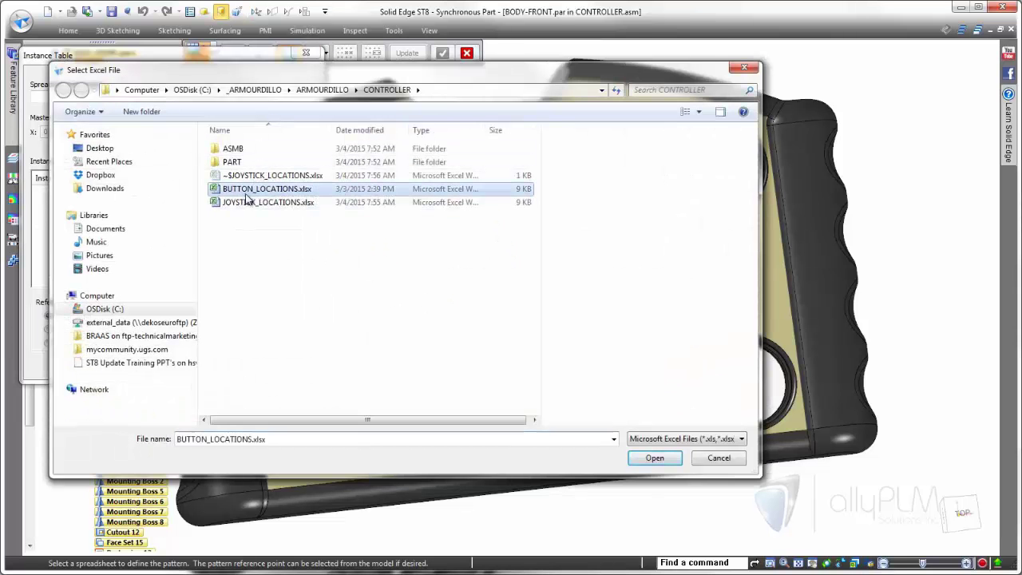
pyautogui.click(654, 458)
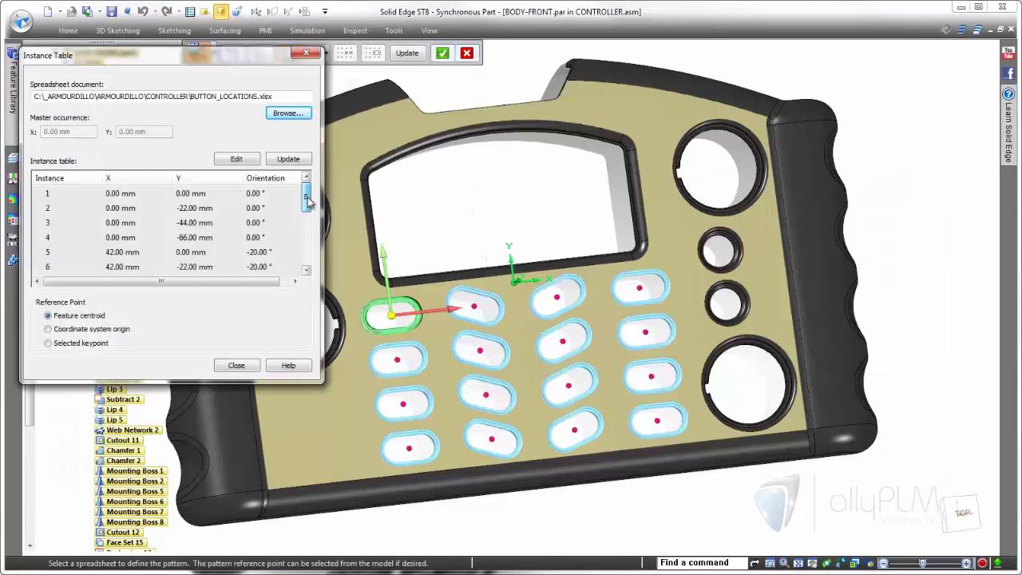
# - Open the linked button spreadsheet for editing, close the instance table and accept the button slot pattern
pyautogui.moveTo(308, 202)
pyautogui.mouseDown()
pyautogui.moveTo(304, 249)
pyautogui.moveTo(303, 196)
pyautogui.mouseUp()
pyautogui.click(249, 160)
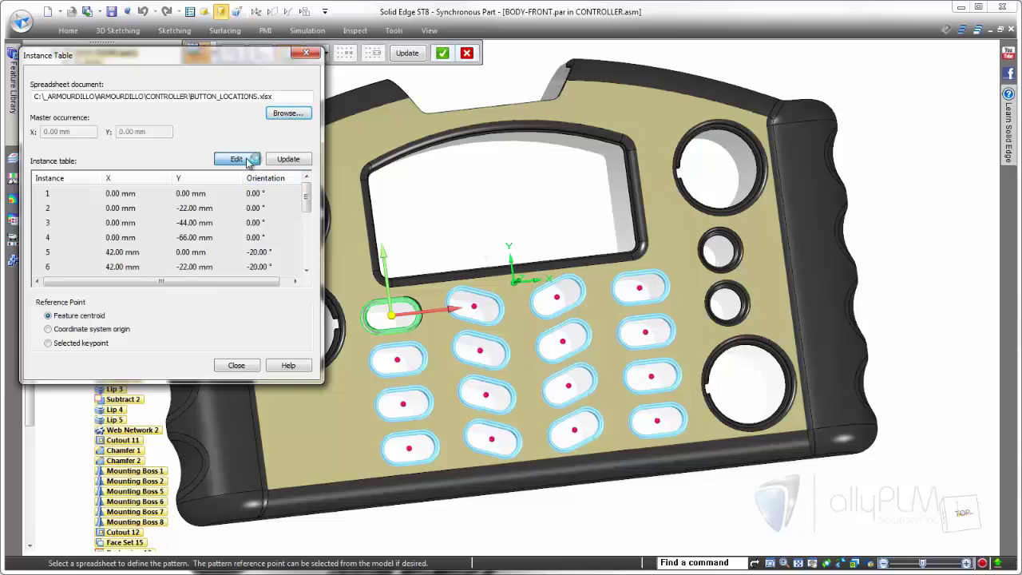
pyautogui.click(237, 366)
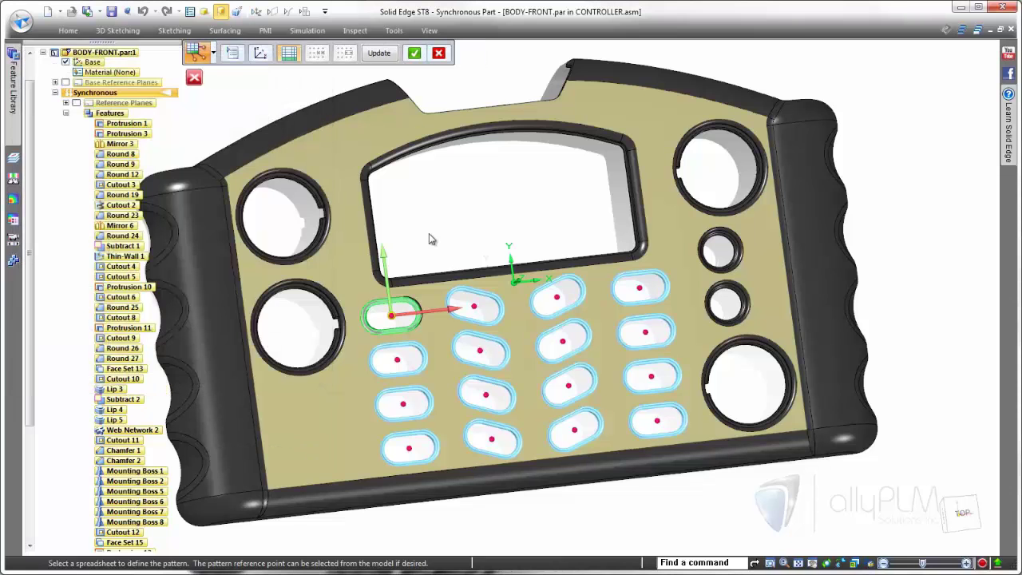
pyautogui.rightClick(434, 213)
pyautogui.rightClick(434, 214)
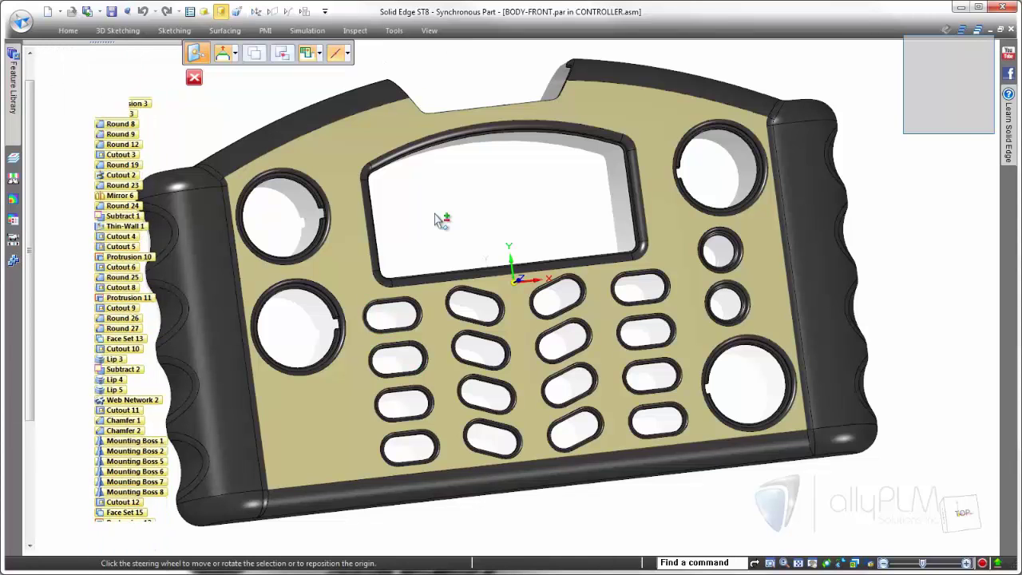
pyautogui.press('Escape')
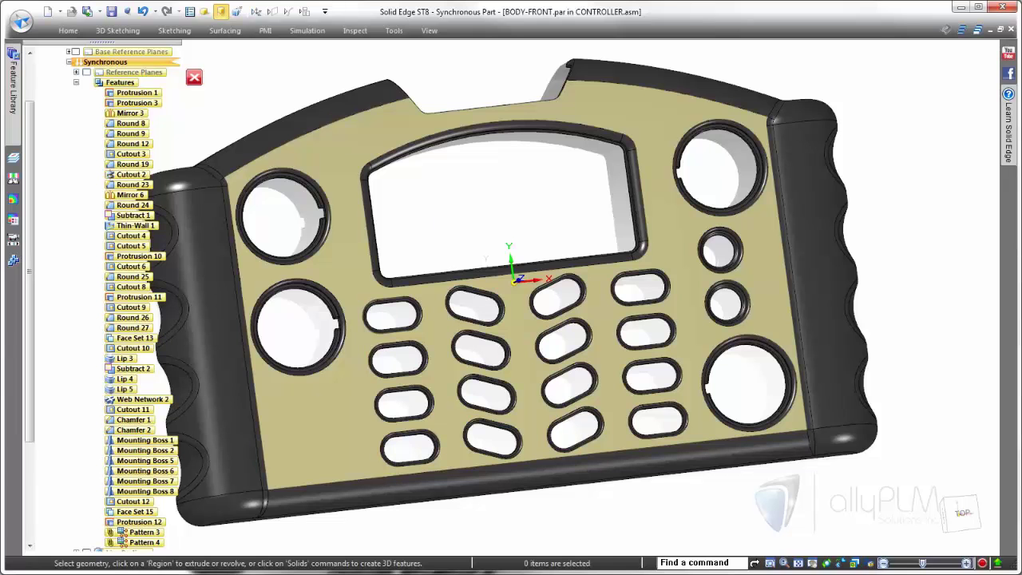
# - Switch to BUTTON_LOCATIONS.xlsx in Excel, delete rows 2, 3, 6, 7, 10, 11, 14 and 15, and update the slot pattern
pyautogui.moveTo(515, 571)
pyautogui.click(513, 549)
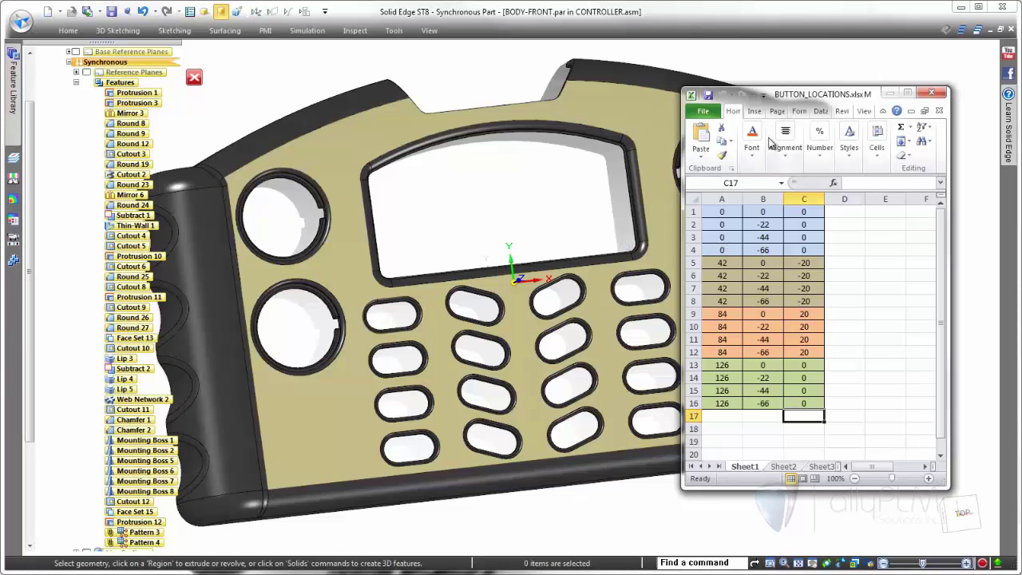
pyautogui.moveTo(791, 96); pyautogui.dragTo(815, 97)
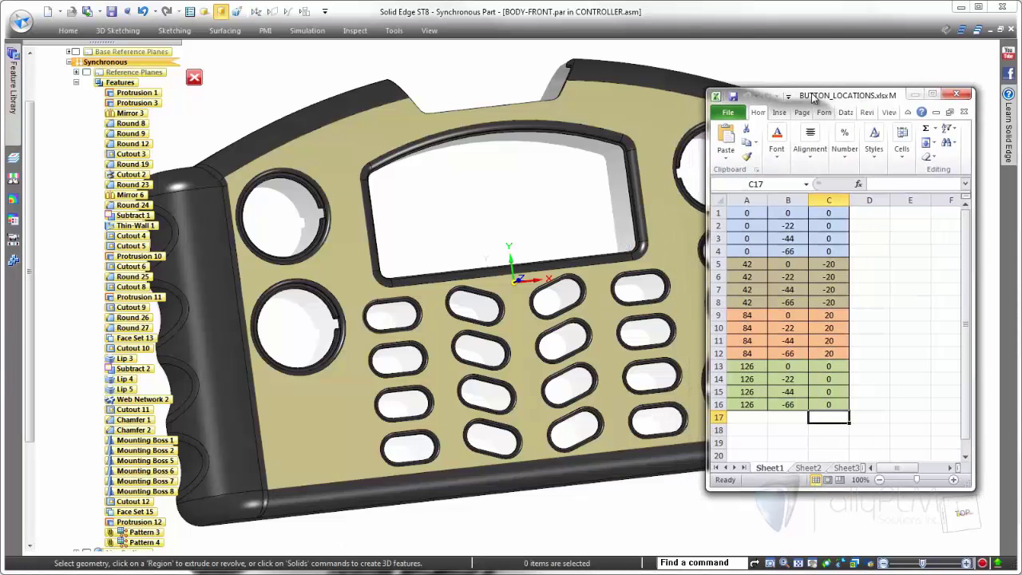
pyautogui.moveTo(718, 226); pyautogui.dragTo(717, 236)
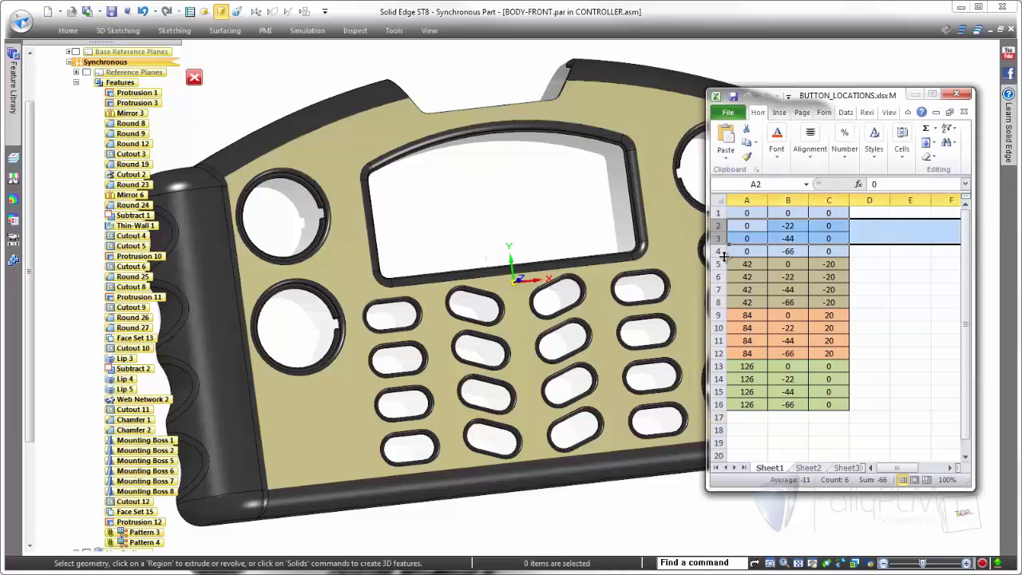
pyautogui.keyDown('ctrl'); pyautogui.moveTo(715, 276); pyautogui.dragTo(717, 291); pyautogui.keyUp('ctrl')
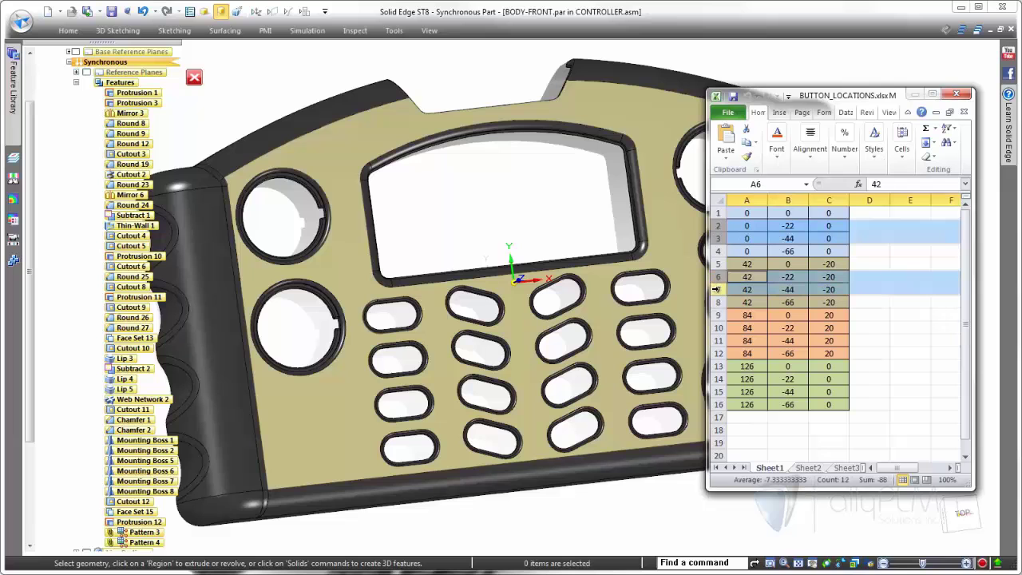
pyautogui.keyDown('ctrl'); pyautogui.moveTo(716, 327); pyautogui.dragTo(716, 341); pyautogui.keyUp('ctrl')
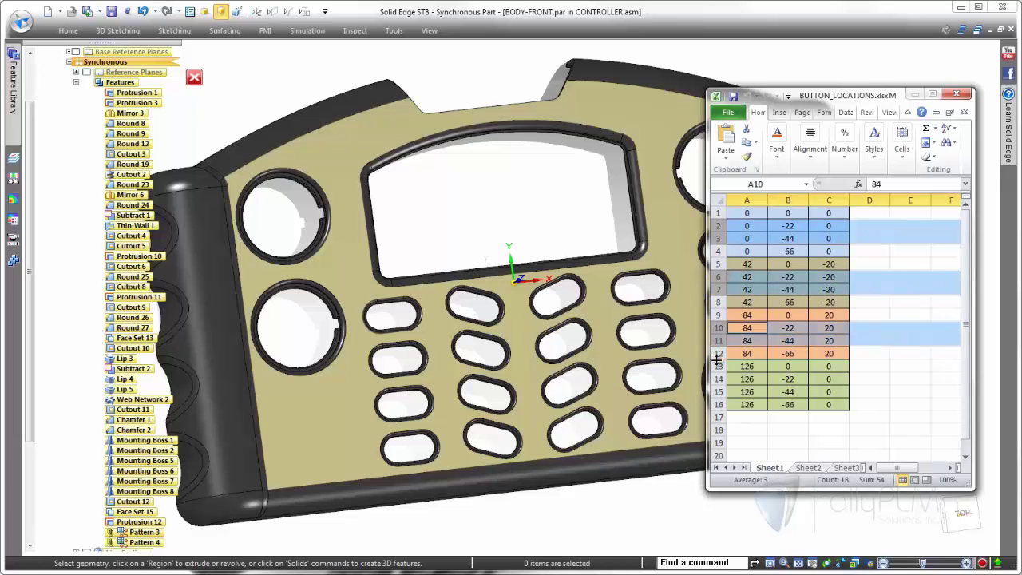
pyautogui.keyDown('ctrl'); pyautogui.moveTo(716, 378); pyautogui.dragTo(716, 391); pyautogui.keyUp('ctrl')
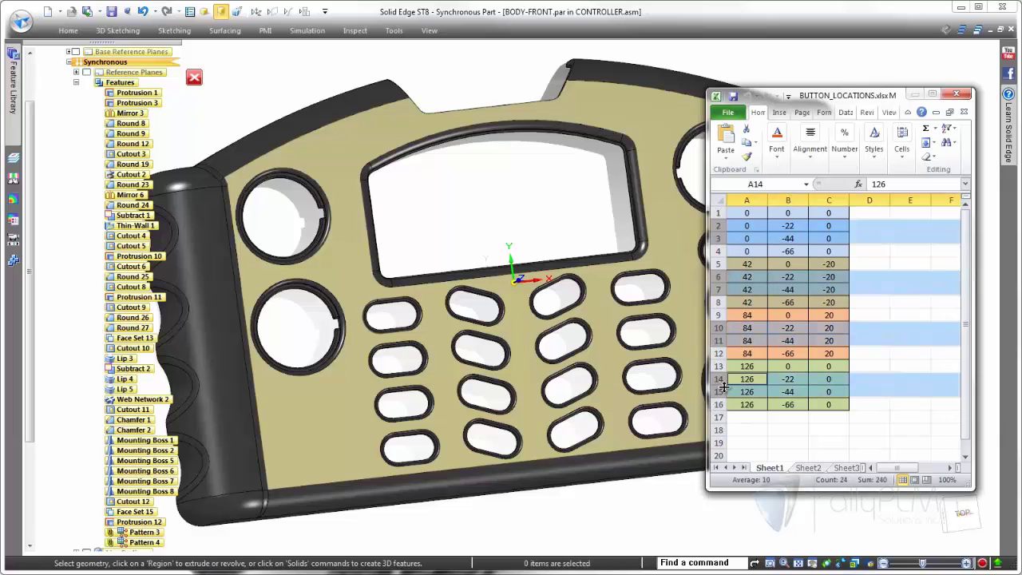
pyautogui.rightClick(727, 391)
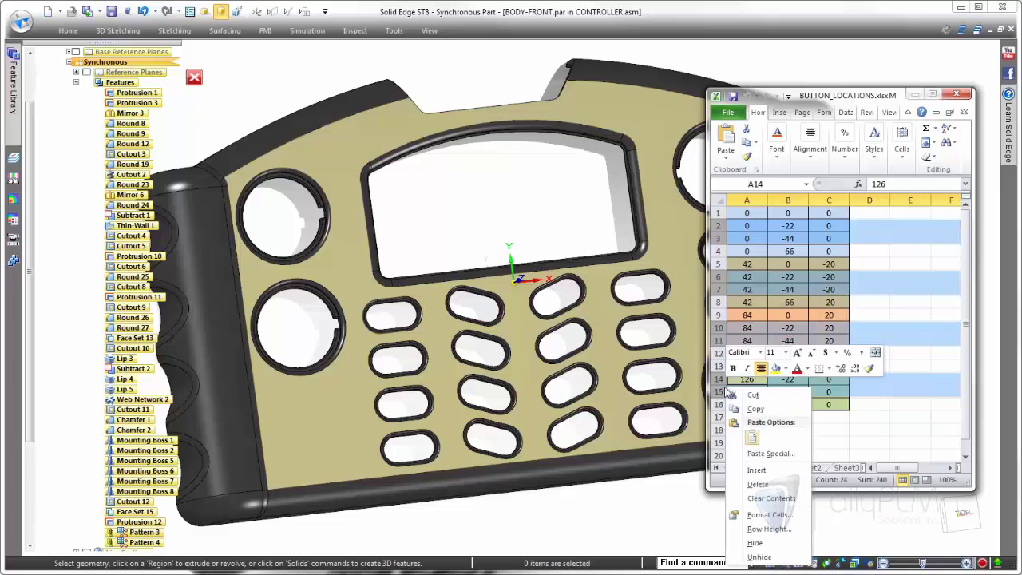
pyautogui.click(758, 484)
pyautogui.click(788, 368)
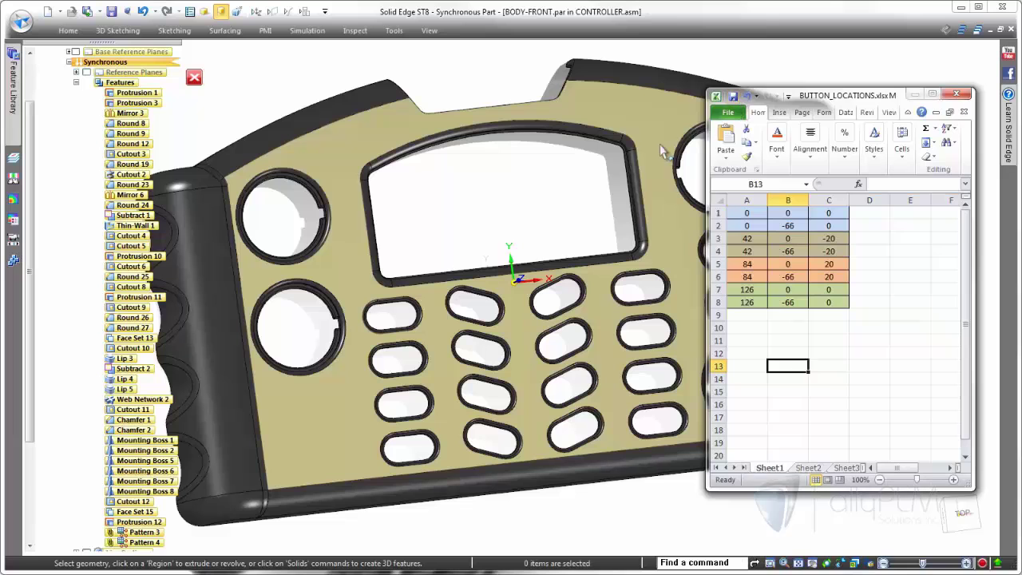
pyautogui.click(552, 181)
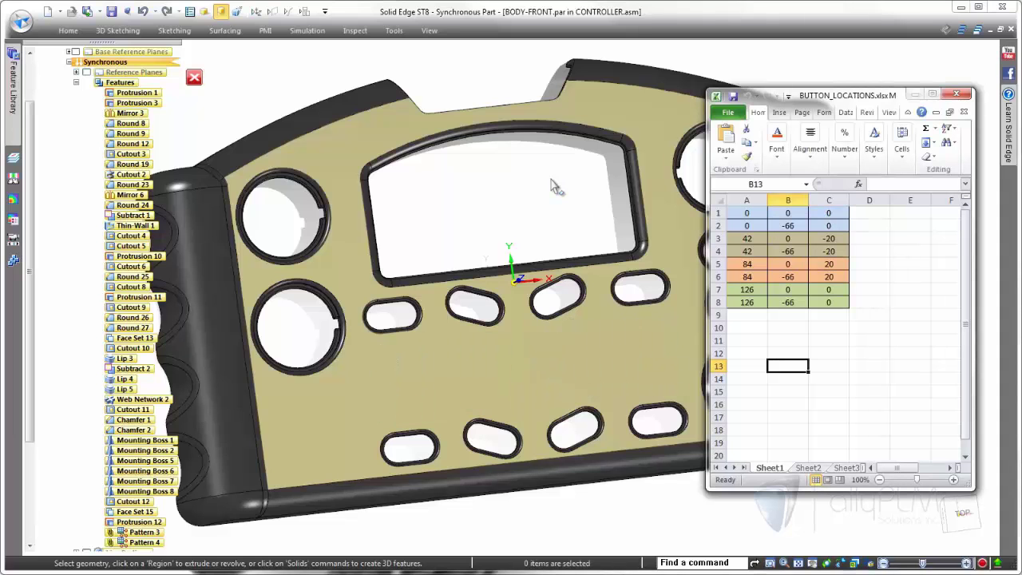
# - Set the slot rotation angles to 20 in cell C3 and -20 in cell C5
pyautogui.click(825, 242)
pyautogui.write('20')
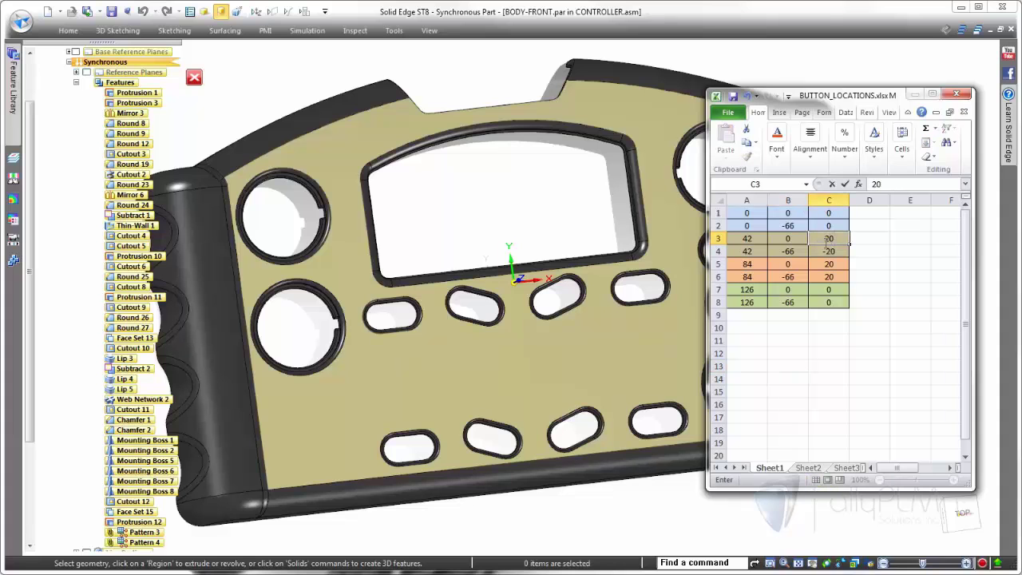
pyautogui.click(829, 264)
pyautogui.write('-20')
# - Set the Y offsets to -11 in cells B3 and B5 and -55 in B4 and B6, and save the workbook
pyautogui.click(796, 239)
pyautogui.write('-11')
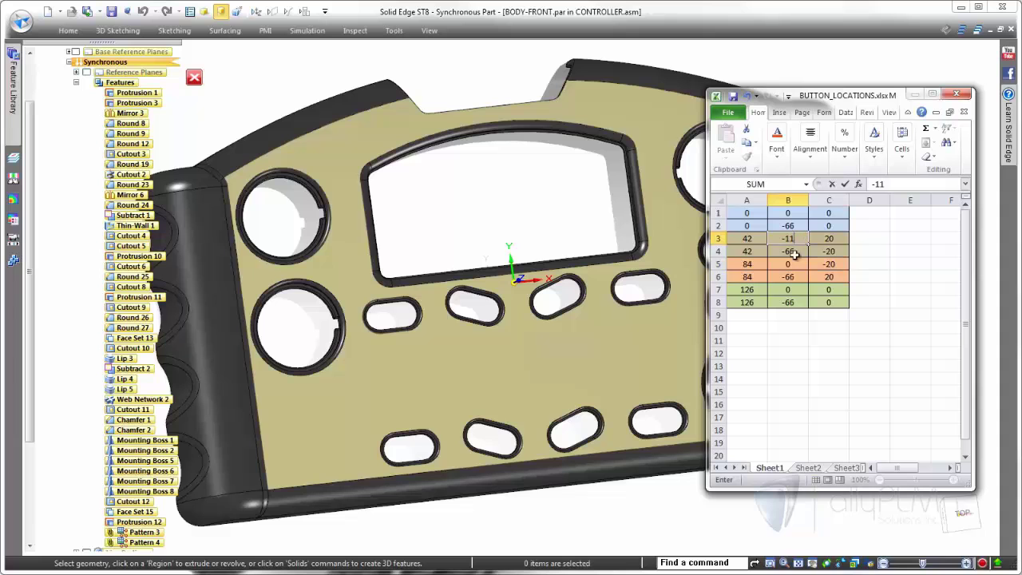
pyautogui.click(798, 263)
pyautogui.write('-11')
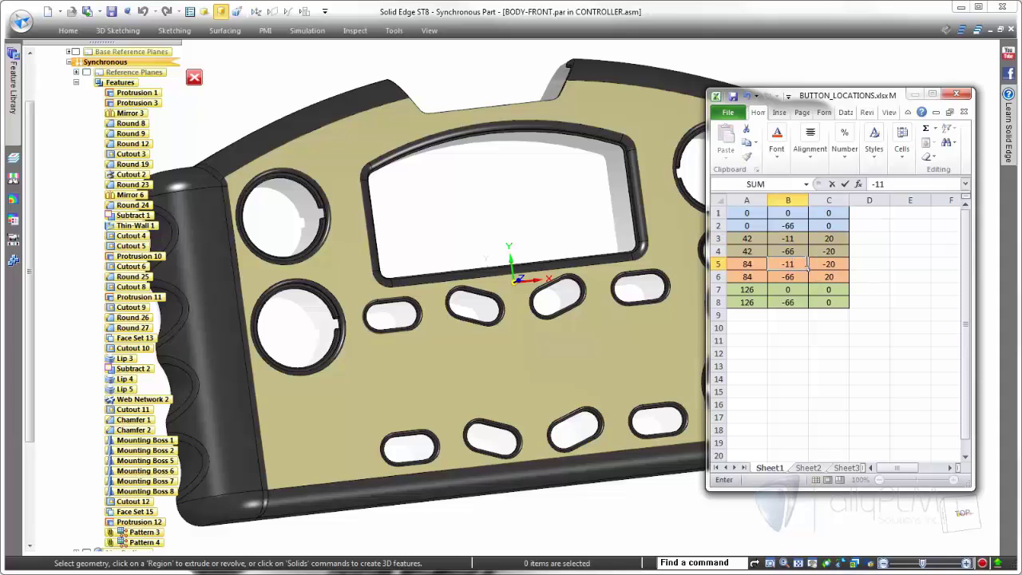
pyautogui.click(799, 251)
pyautogui.write('-55')
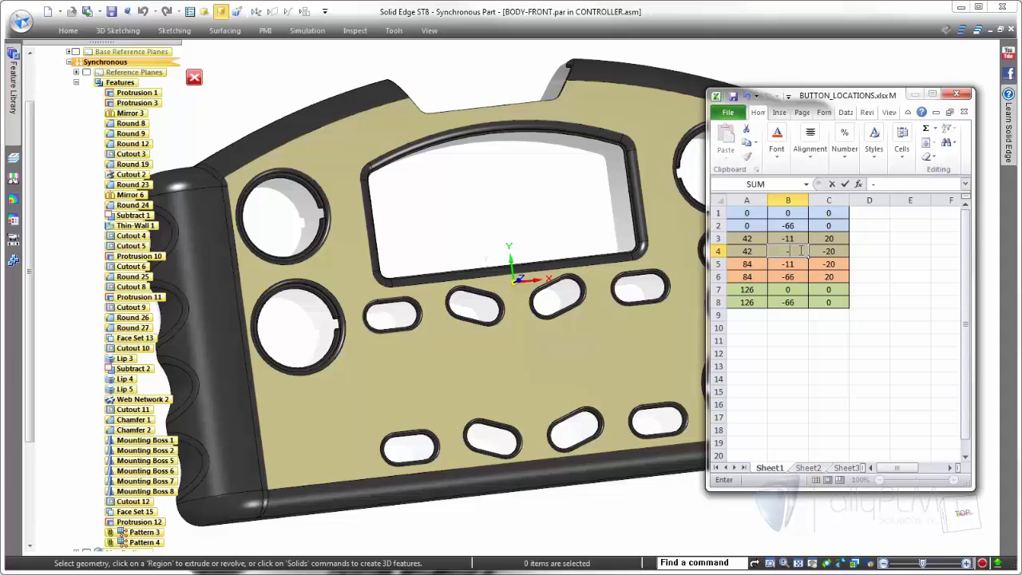
pyautogui.click(802, 277)
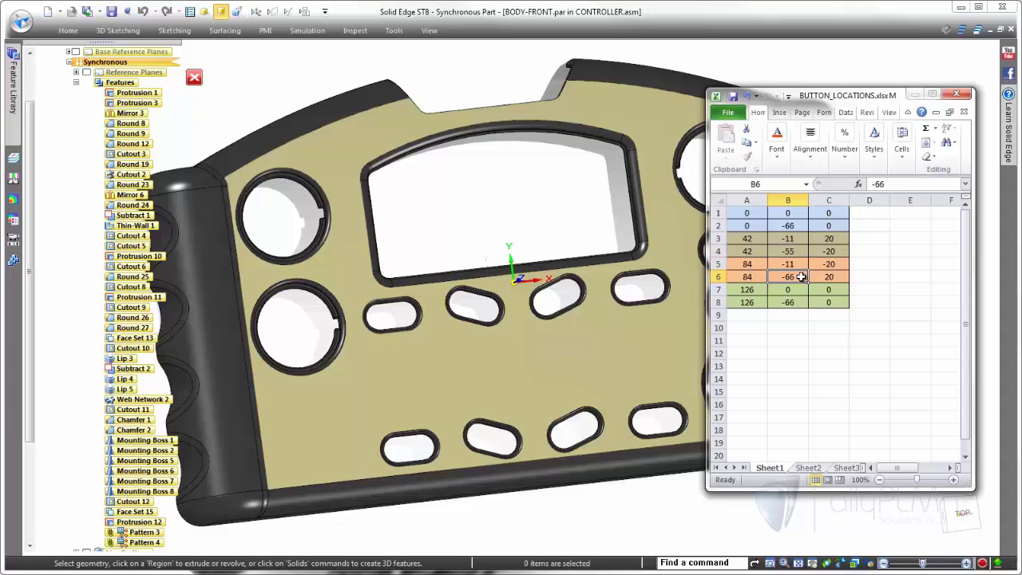
pyautogui.write('-55')
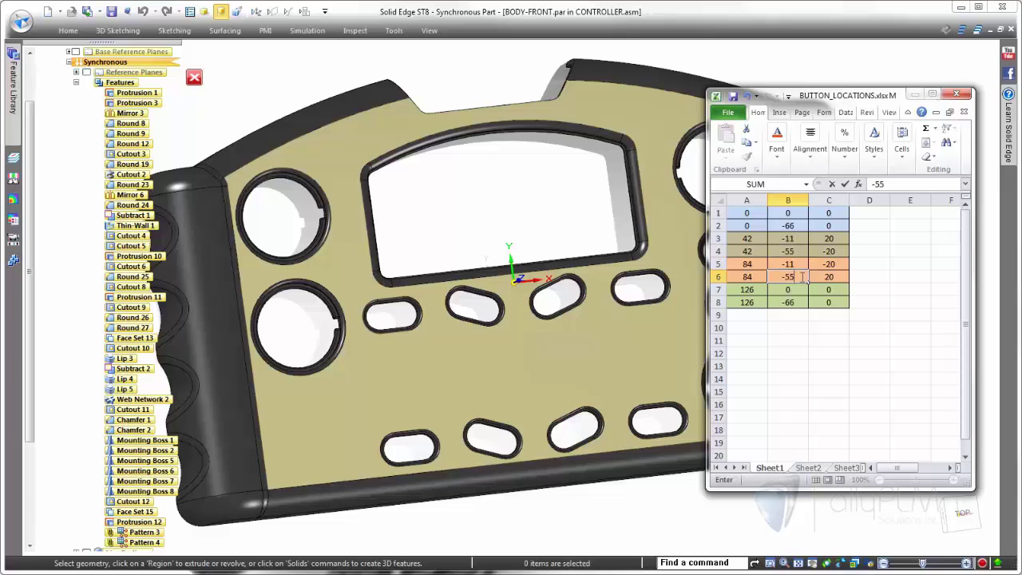
pyautogui.click(732, 98)
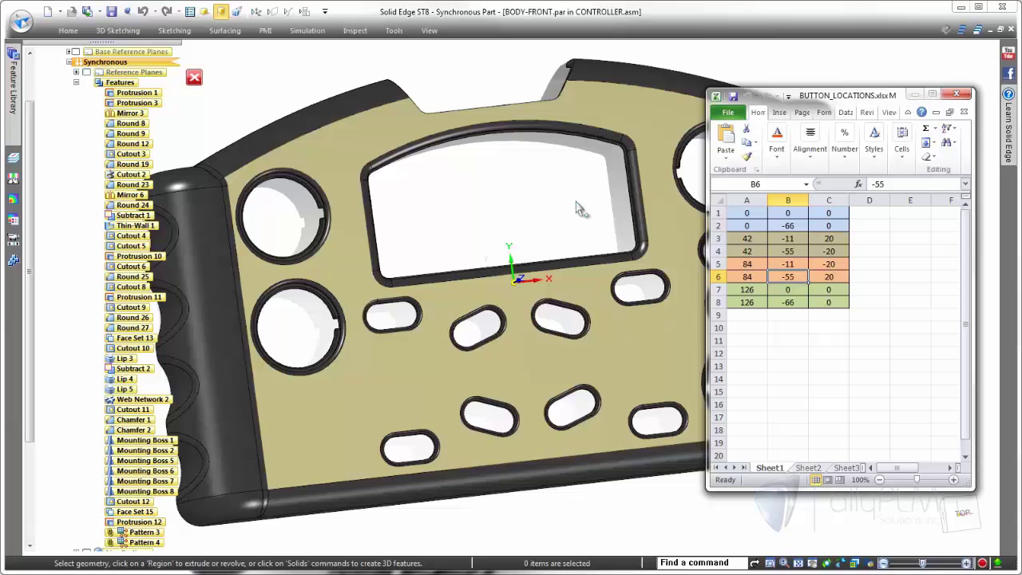
# - Insert a blank row above row 5 of the button table and fill cells A5:C5 with light red
pyautogui.click(717, 264)
pyautogui.rightClick(717, 264)
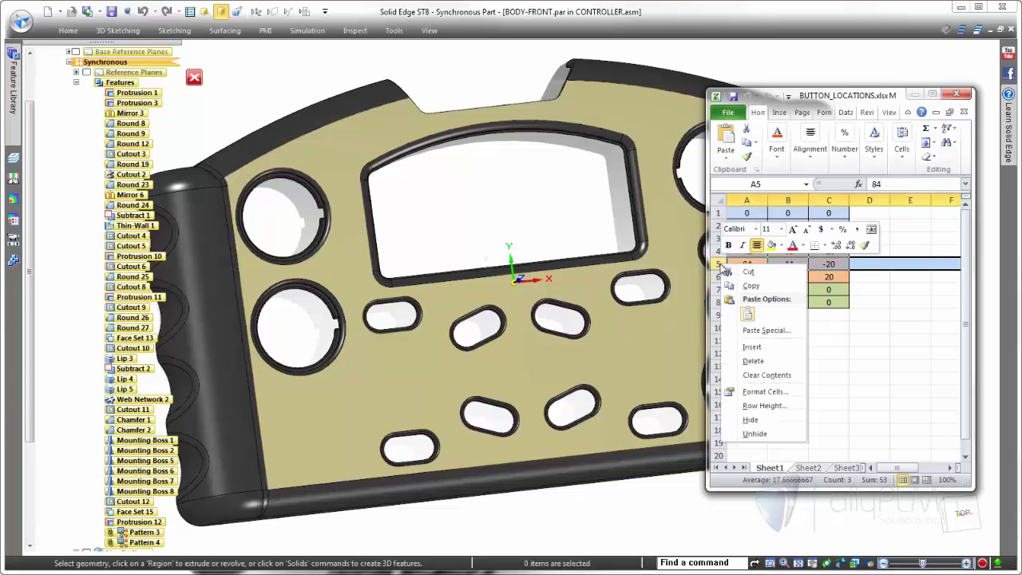
pyautogui.click(751, 348)
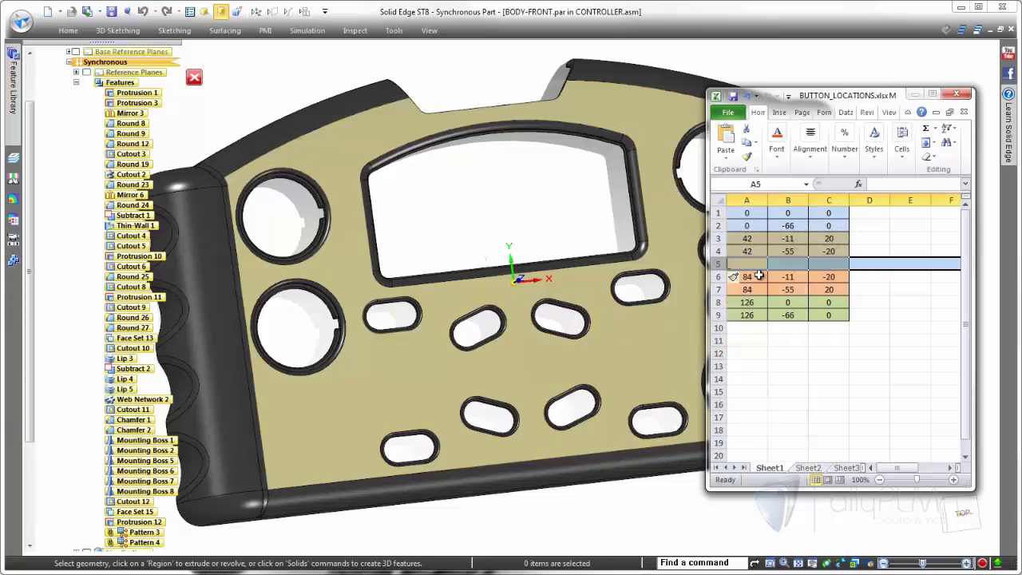
pyautogui.moveTo(759, 264); pyautogui.dragTo(824, 266)
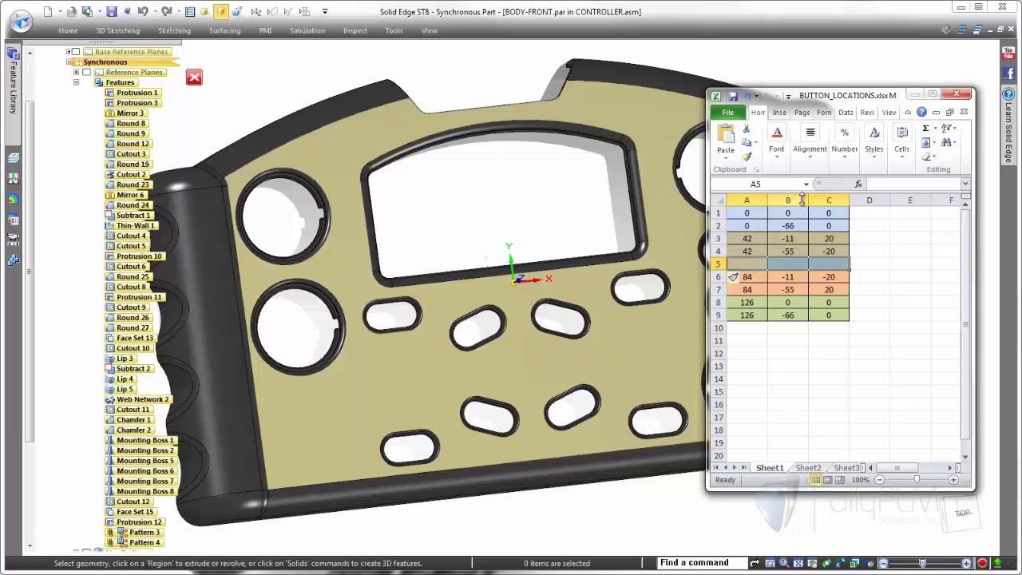
pyautogui.click(782, 152)
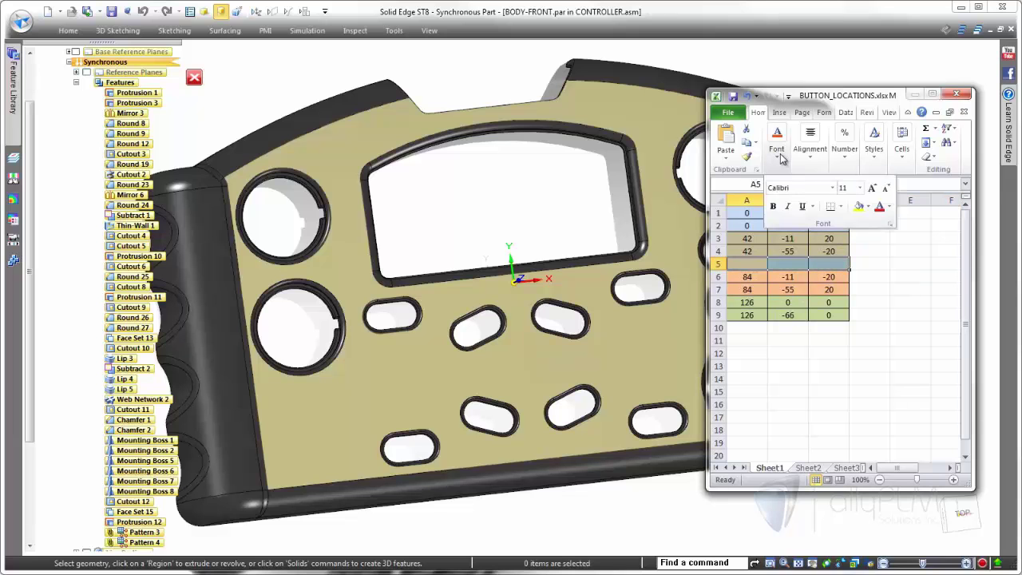
pyautogui.click(869, 207)
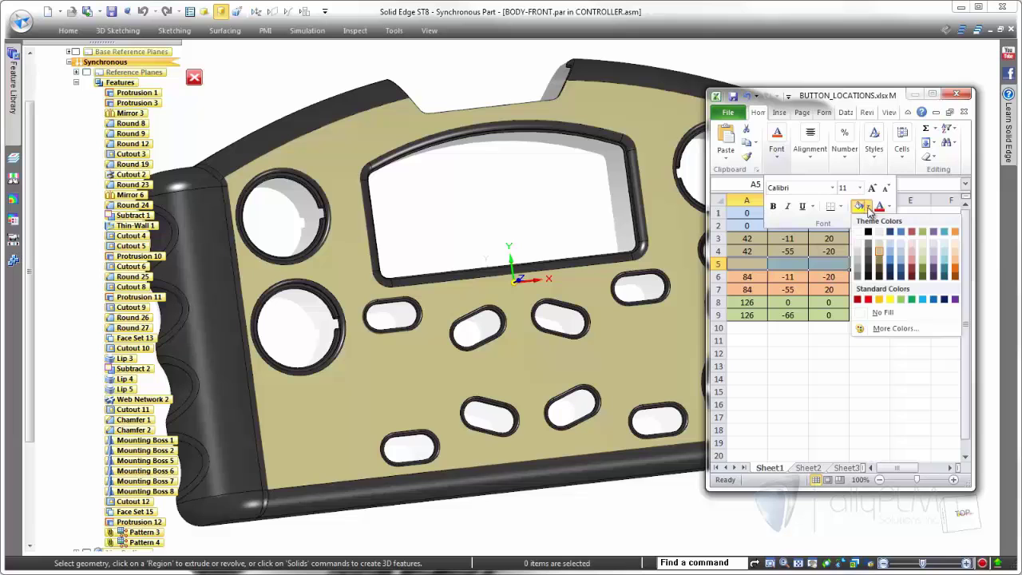
pyautogui.click(912, 261)
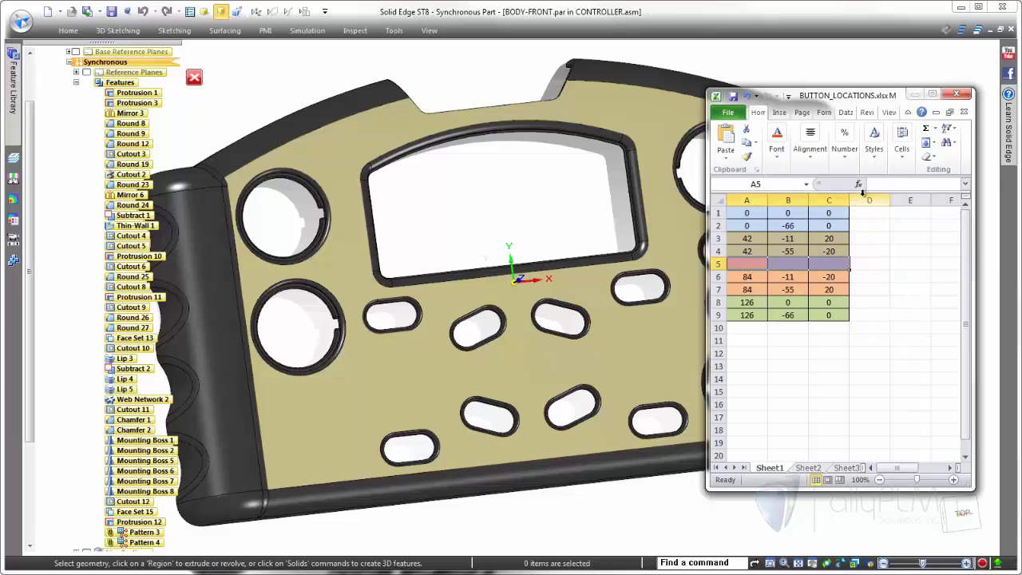
# - Enter 63, -33 and 0 in cells A5, B5 and C5 for a centre button slot, and save the workbook
pyautogui.click(756, 264)
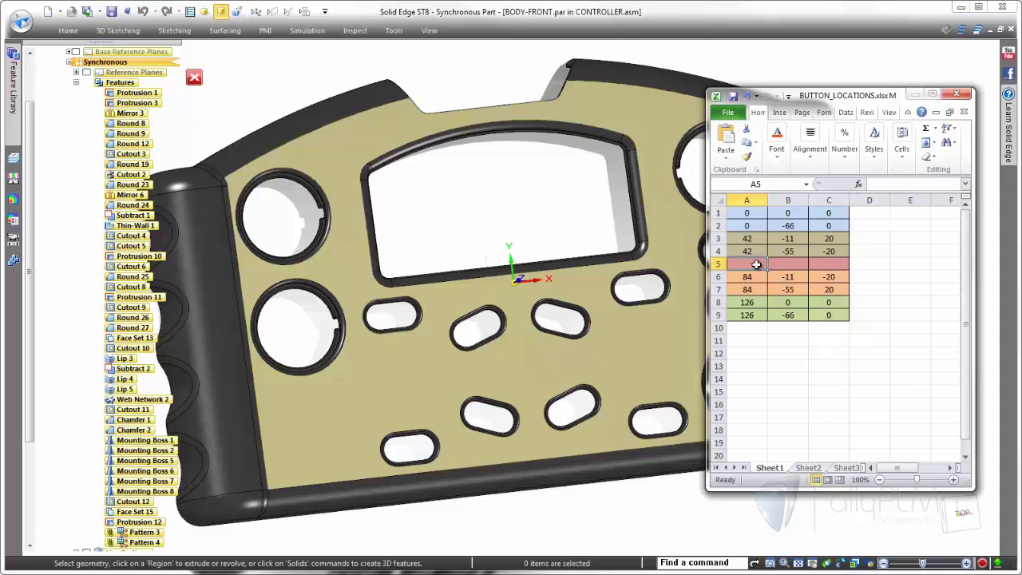
pyautogui.write('63')
pyautogui.press('Tab')
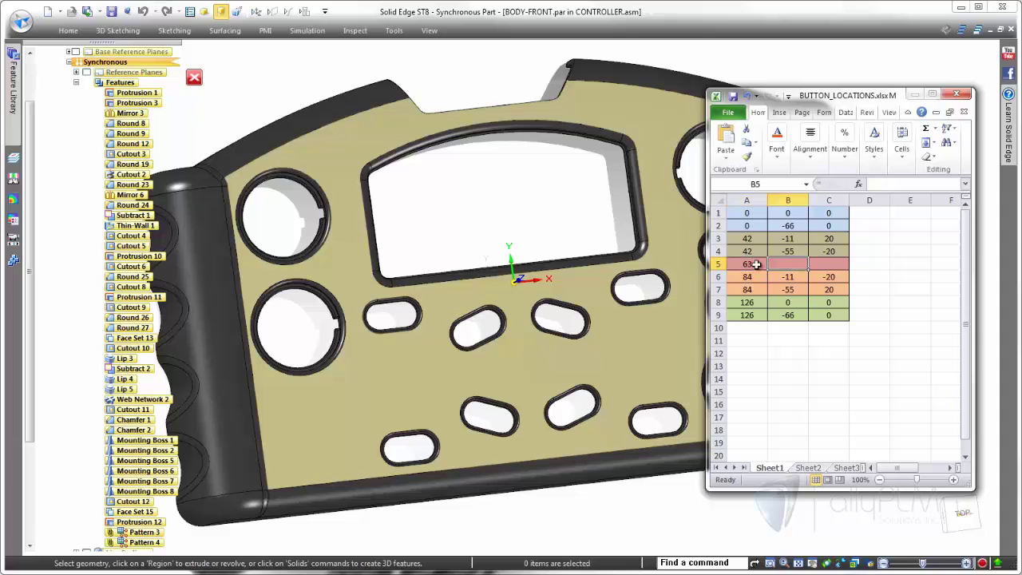
pyautogui.write('-33')
pyautogui.press('Tab')
pyautogui.write('0')
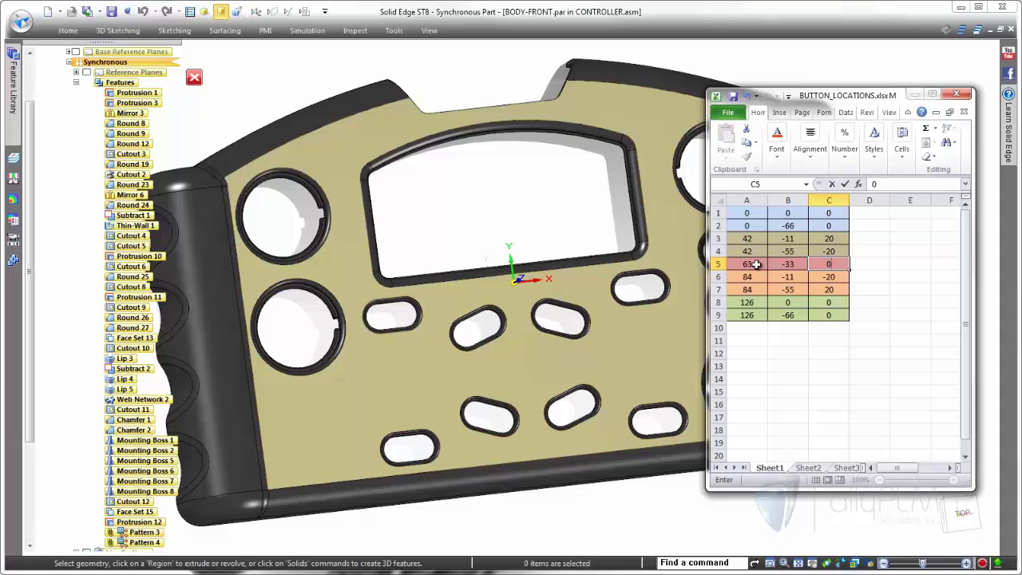
pyautogui.click(733, 96)
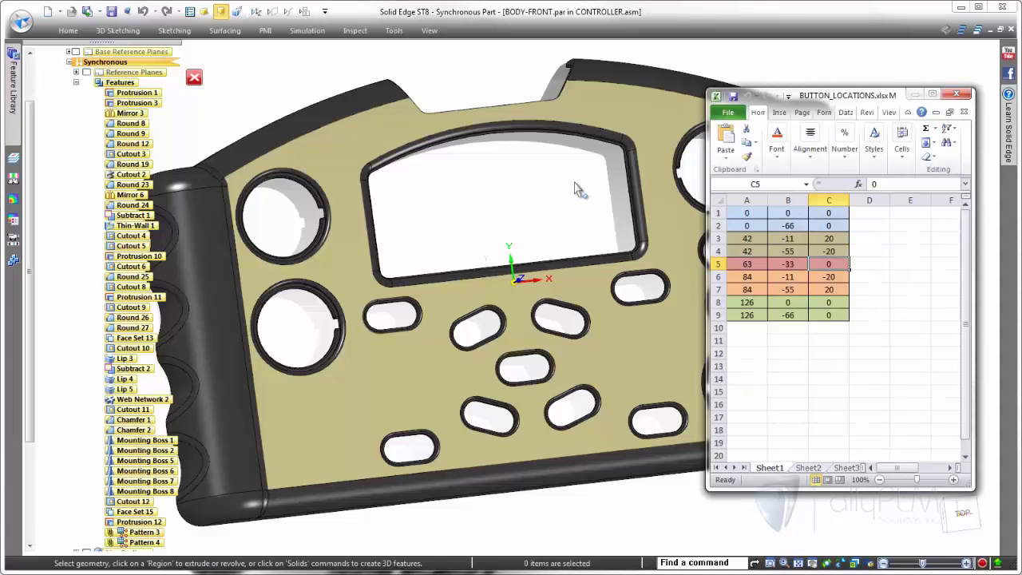
# - Switch back to Solid Edge, return from BODY-FRONT to the CONTROLLER assembly and open the BUTTON PAD part for in-place editing
pyautogui.click(575, 187)
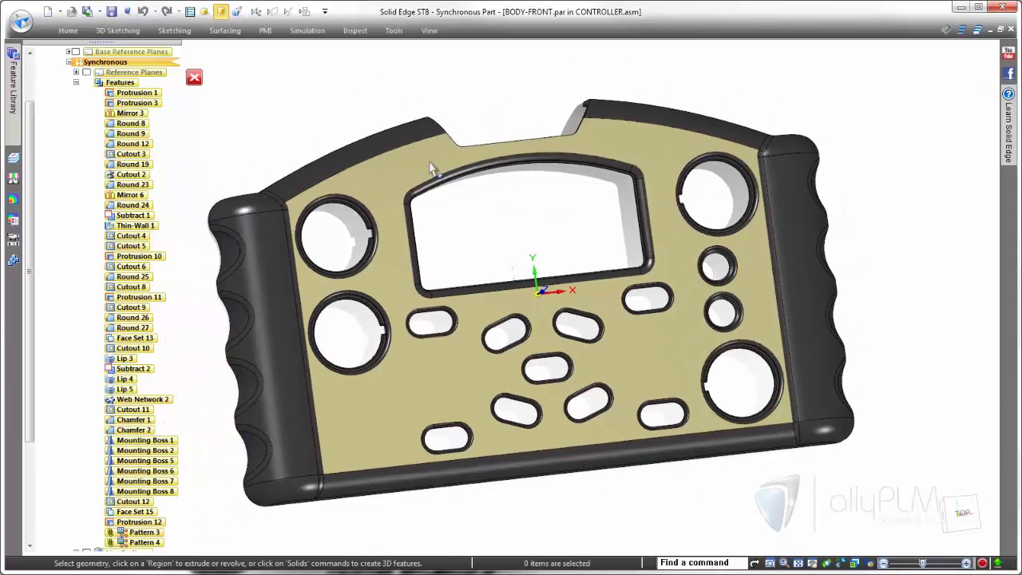
pyautogui.click(195, 79)
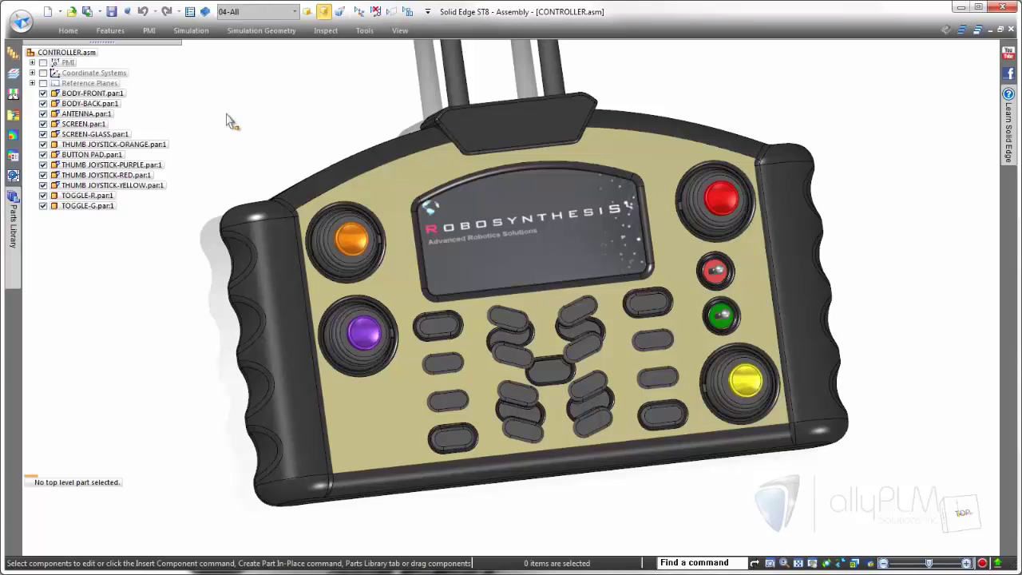
pyautogui.click(507, 327)
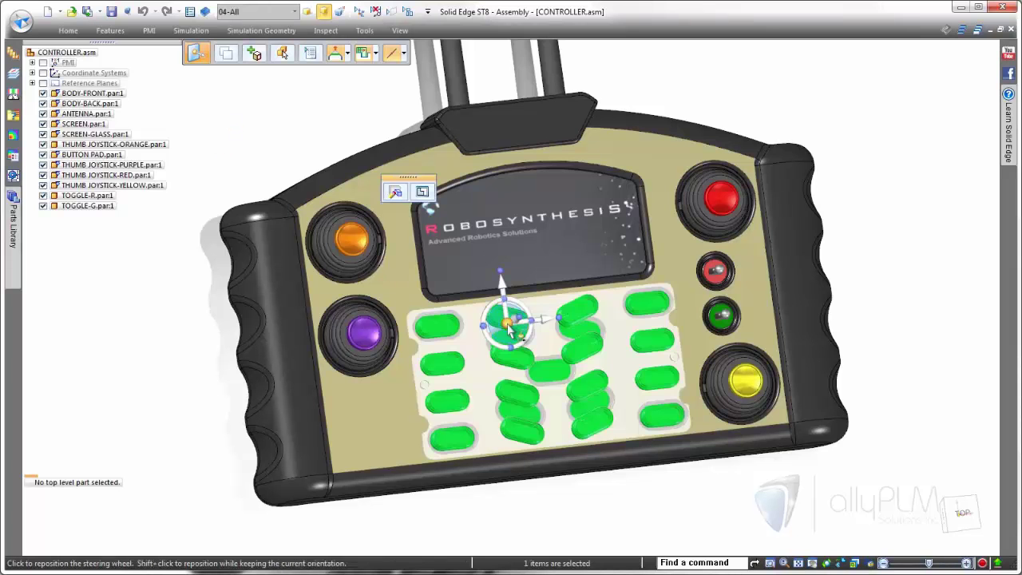
pyautogui.click(422, 191)
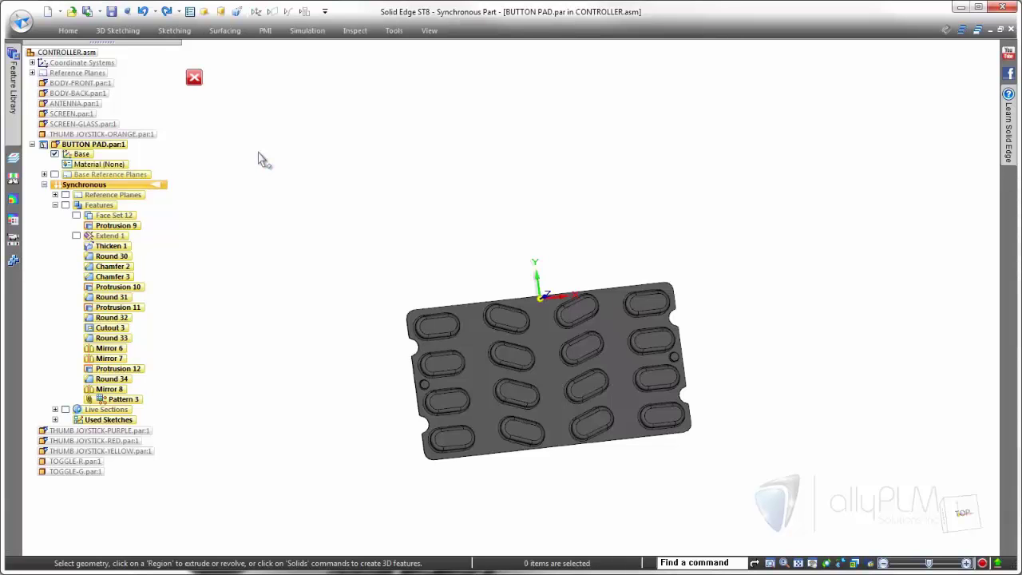
# - Check the button pad's patterned buttons from its underside and from above, and return to the CONTROLLER assembly
pyautogui.hotkey('ctrl', 'l')
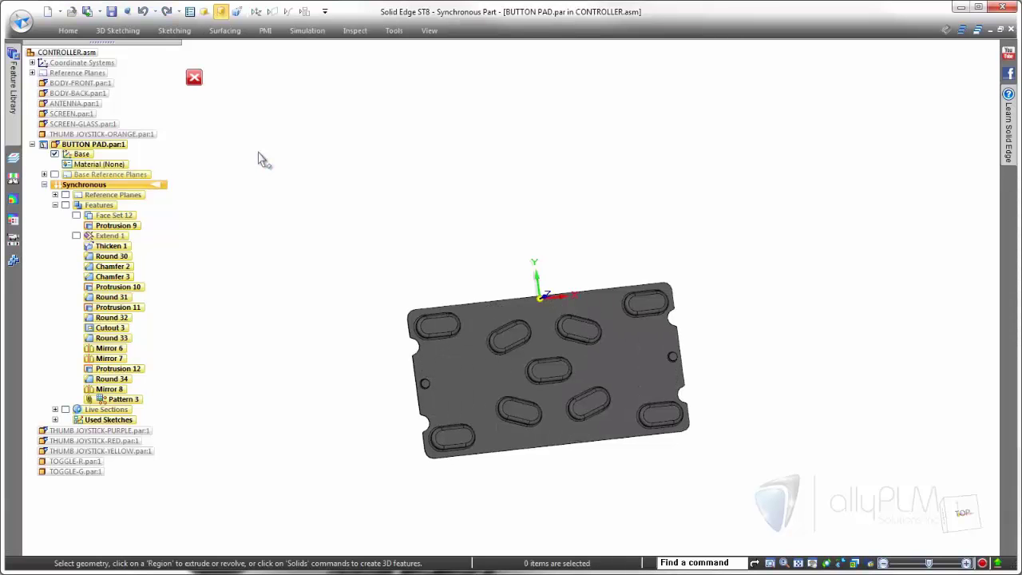
pyautogui.hotkey('ctrl', 'b')
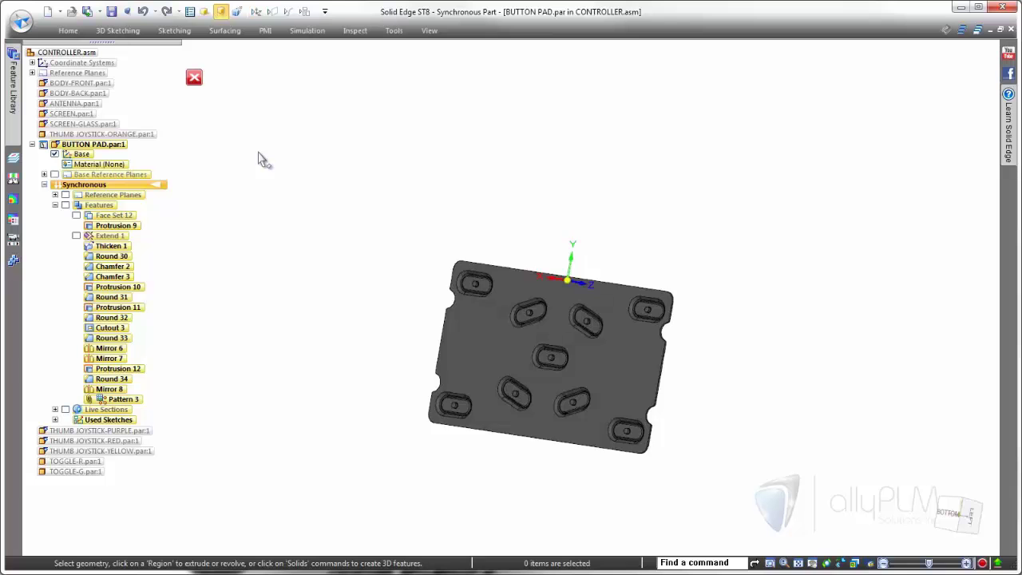
pyautogui.hotkey('ctrl', 't')
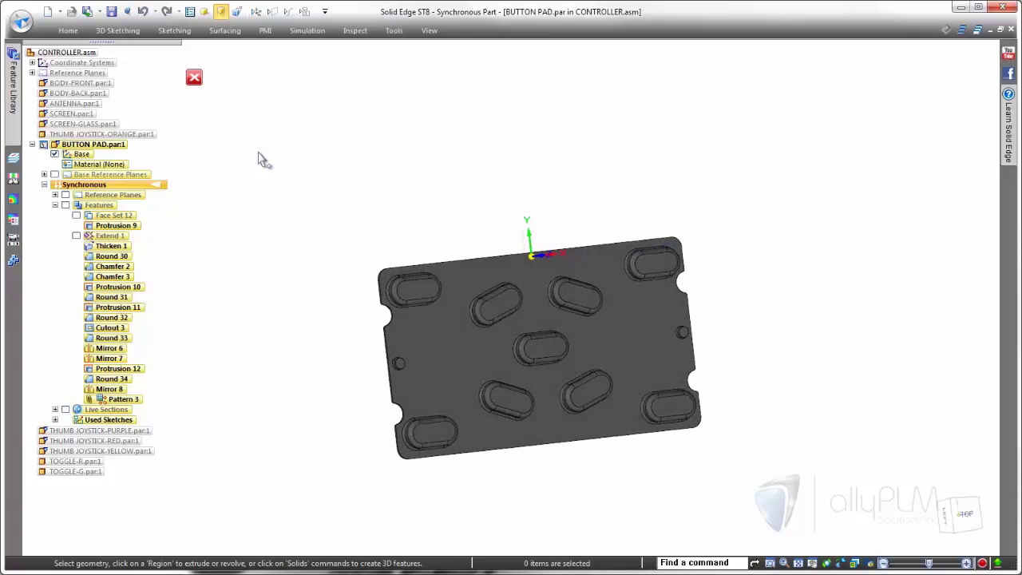
pyautogui.click(194, 77)
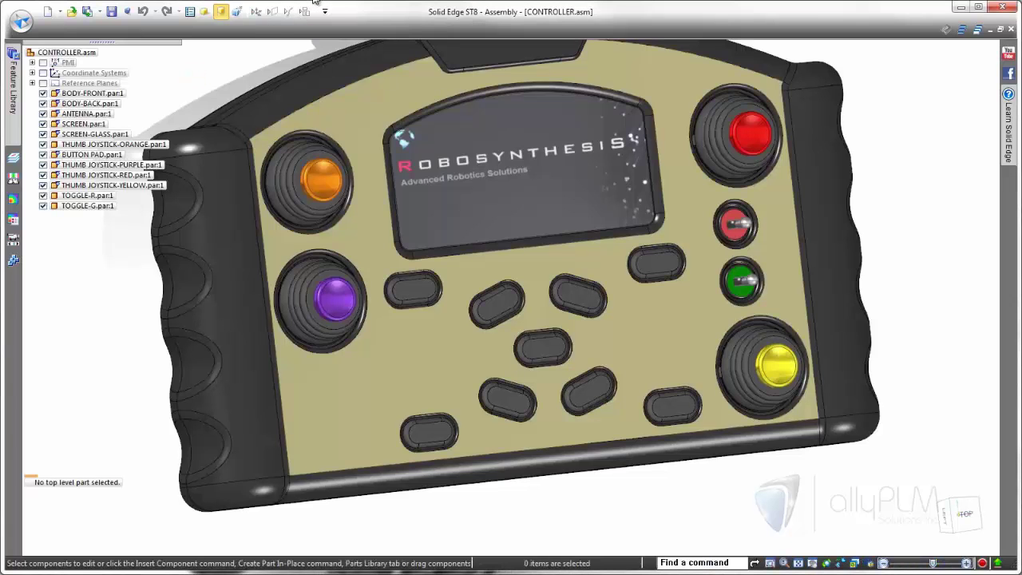
# - Turn on perspective for the CONTROLLER assembly and rotate it to an angled view showing the front and the antennas
pyautogui.click(342, 11)
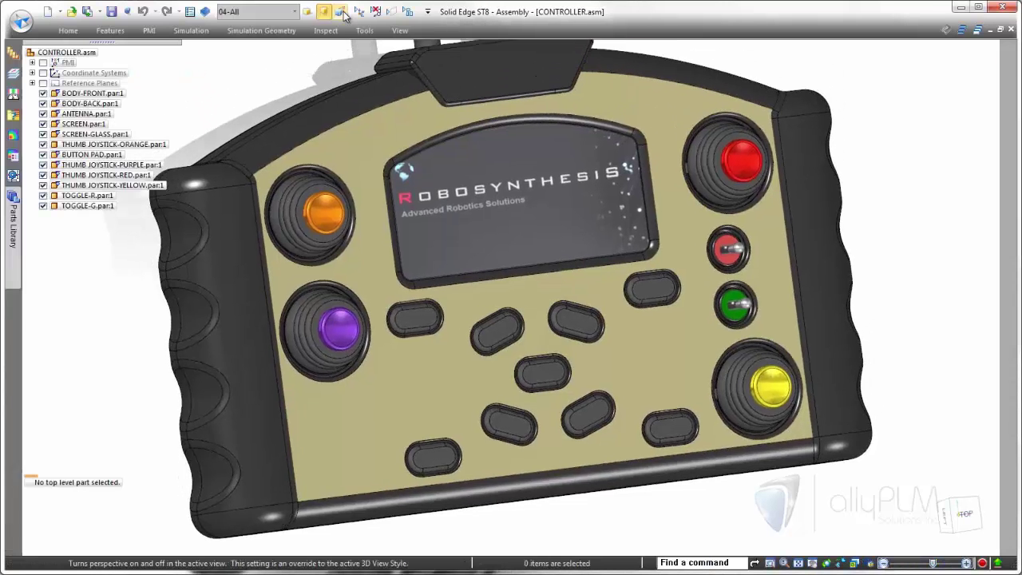
pyautogui.click(344, 14)
pyautogui.moveTo(587, 74); pyautogui.dragTo(743, 147, button='middle')
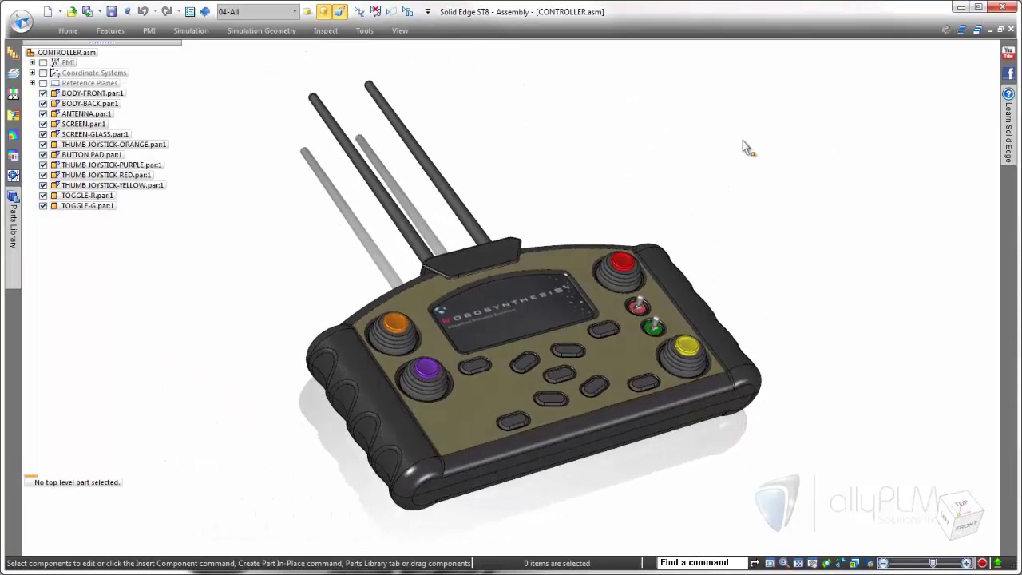